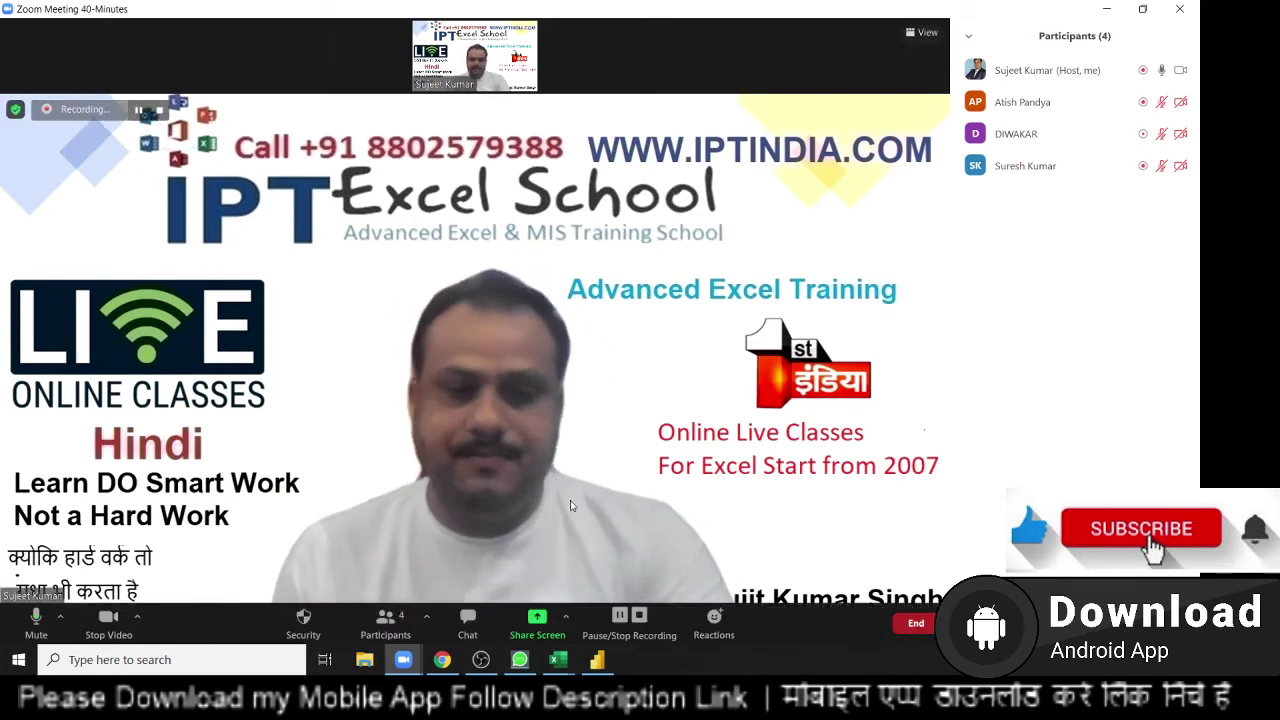
Share the whole screen in Zoom and move the presenter video to the top-right
click(537, 620)
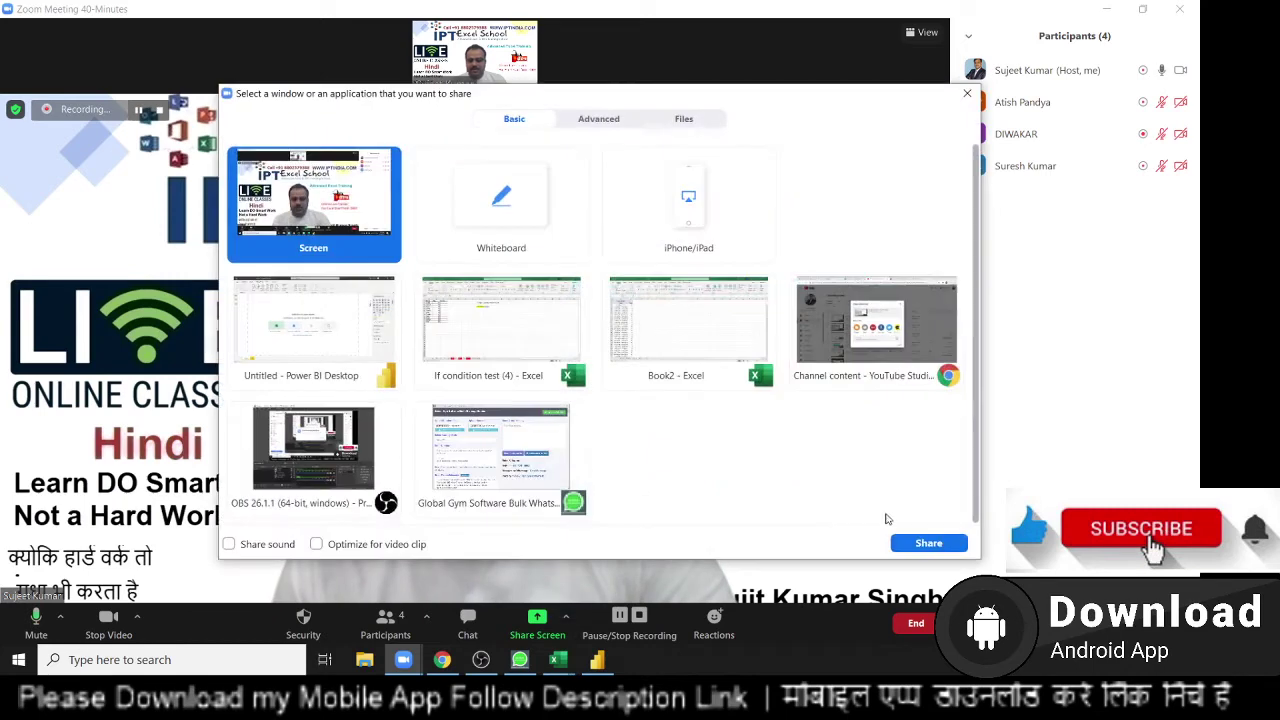
click(915, 542)
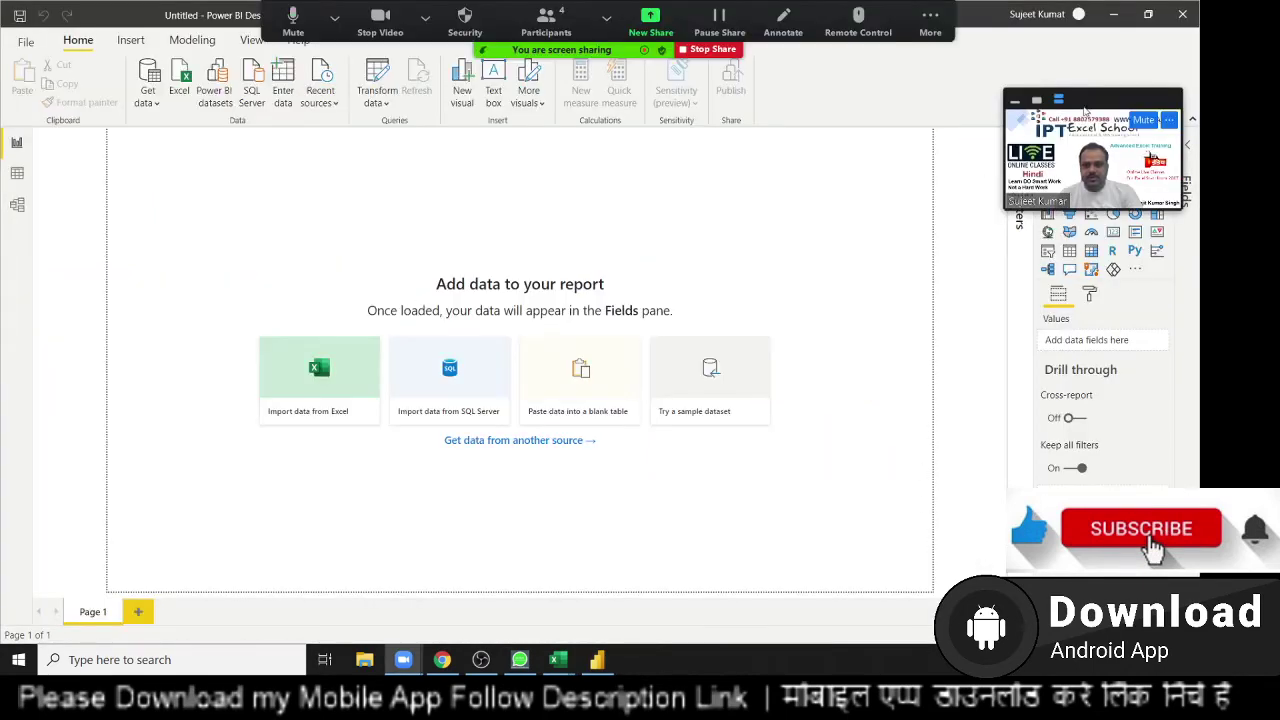
drag(1058, 117, 1074, 57)
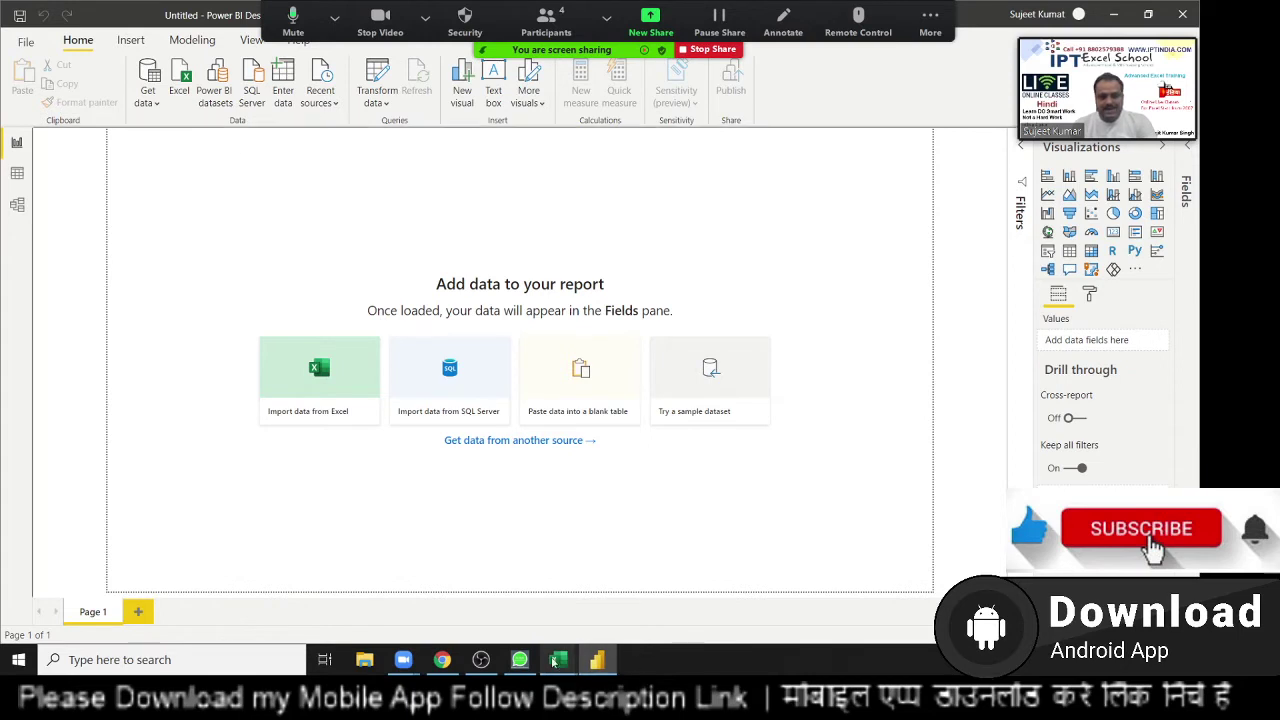
mouse_move(558, 660)
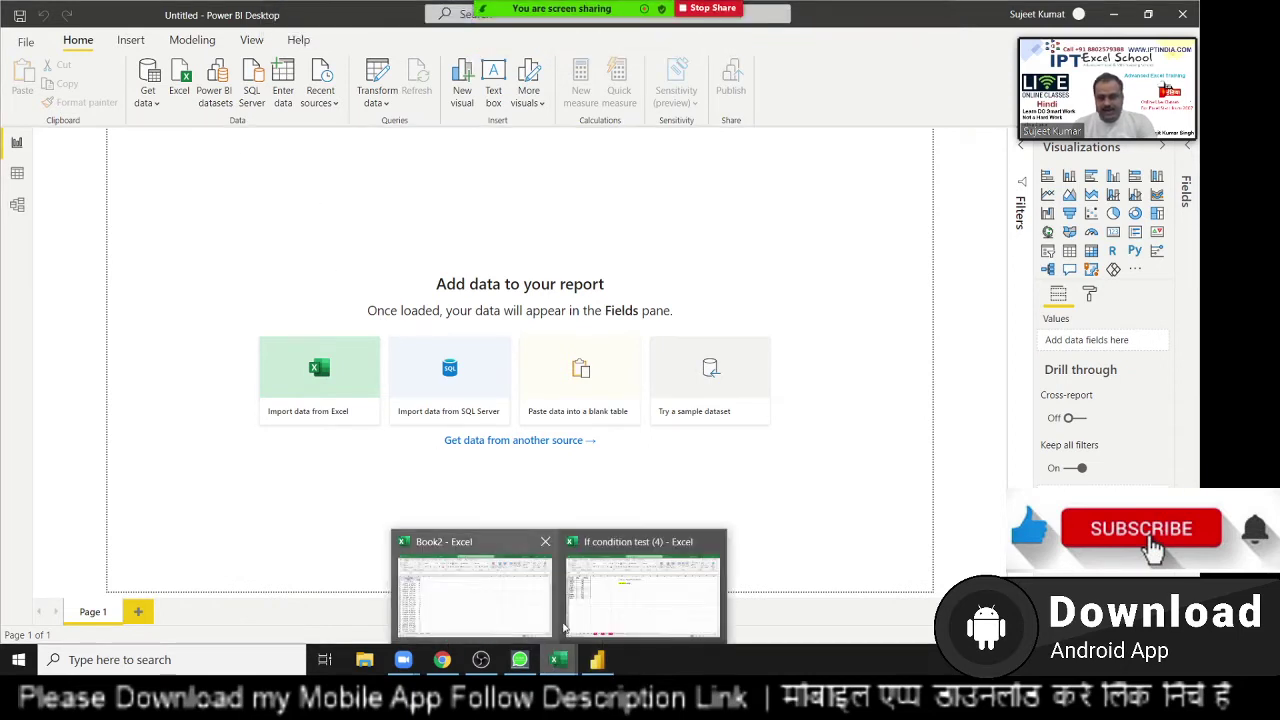
Copy the Name and Qty data in A1:B12 of the If condition test workbook's Q1 sheet
click(607, 616)
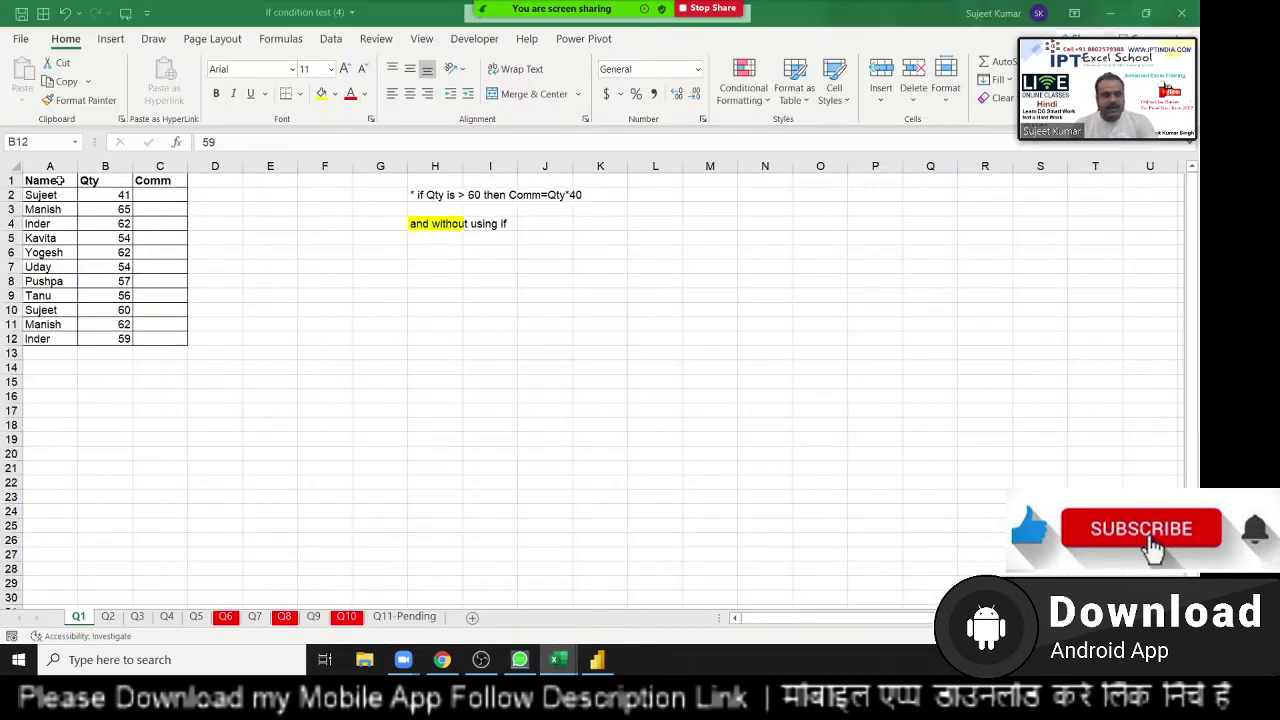
drag(57, 181, 104, 194)
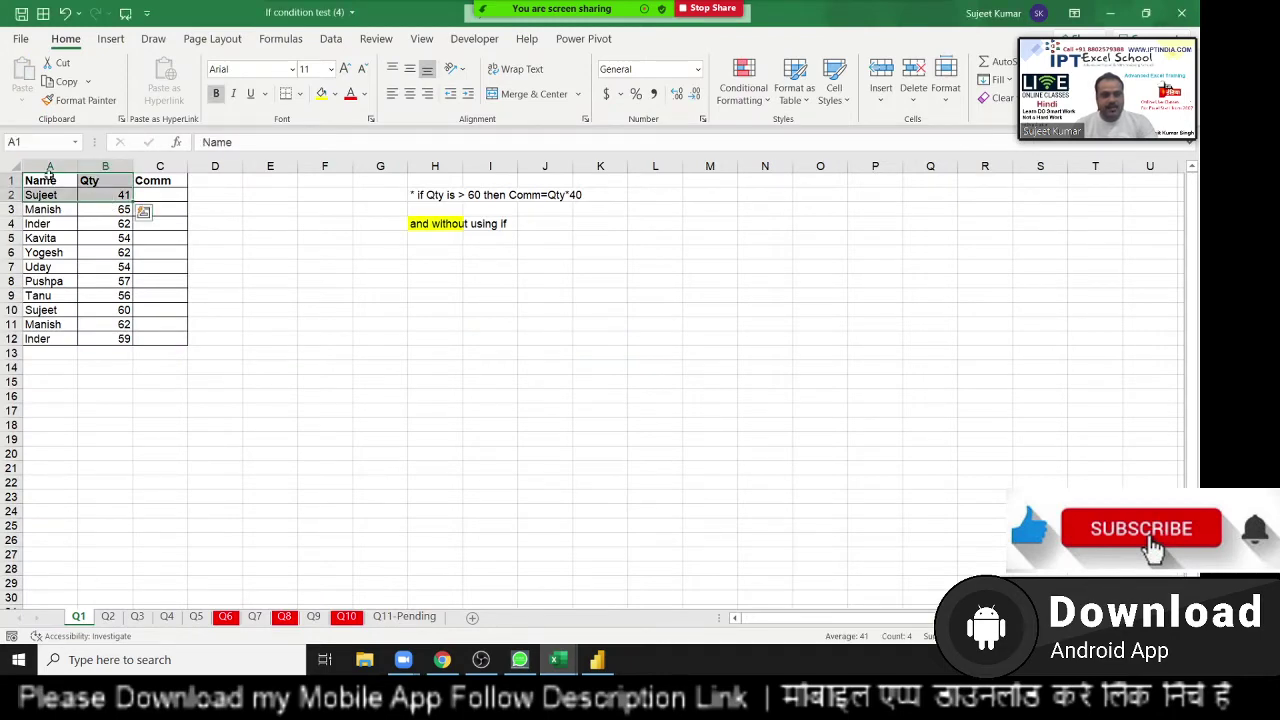
click(104, 266)
click(422, 194)
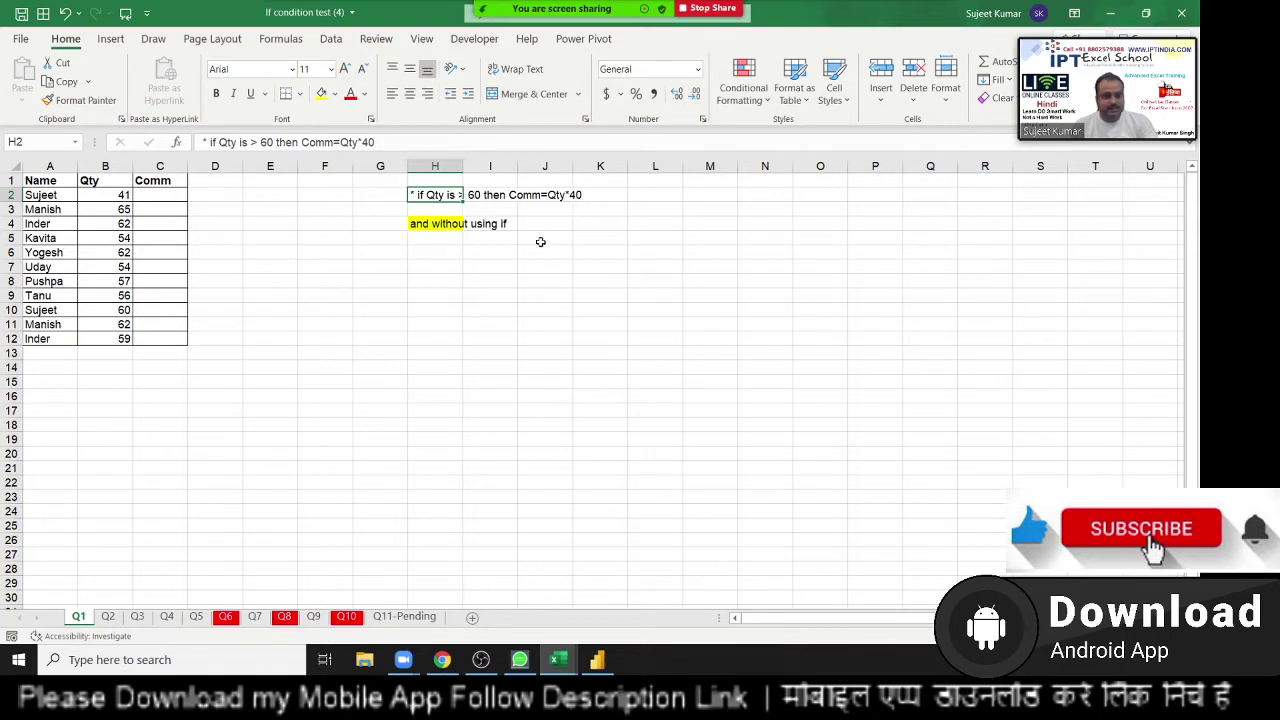
drag(62, 182, 117, 341)
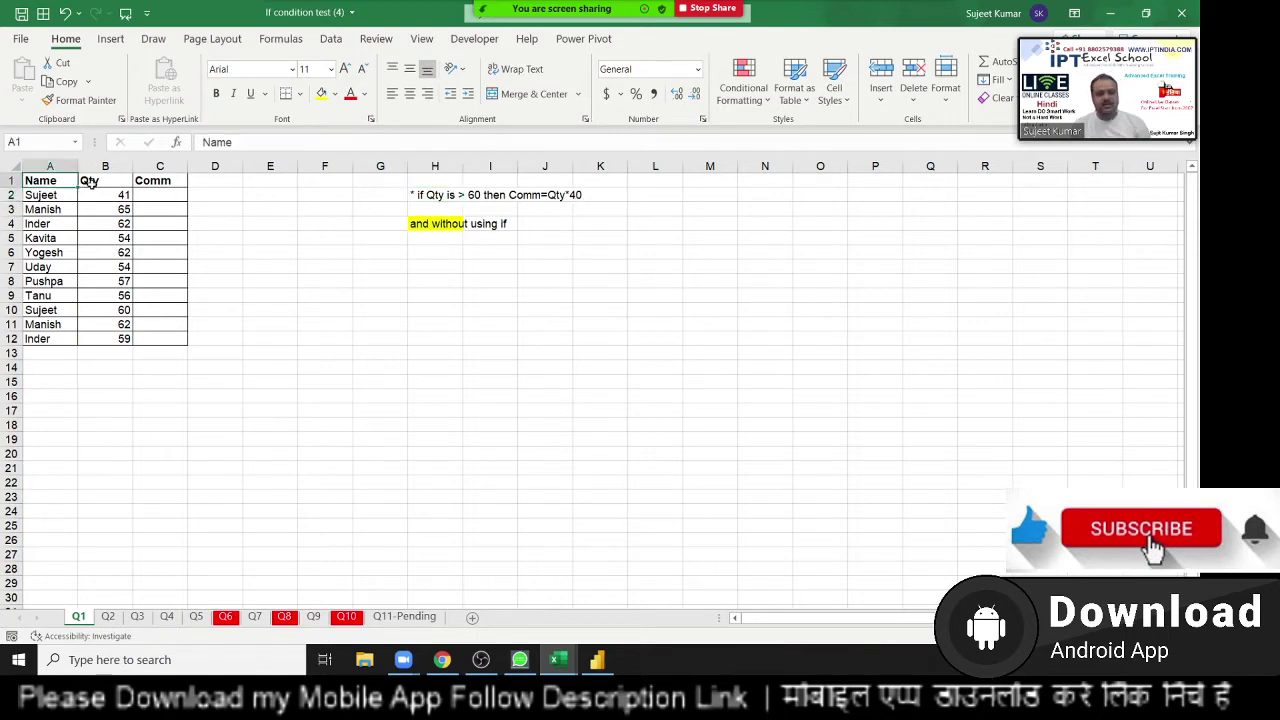
key(ctrl+c)
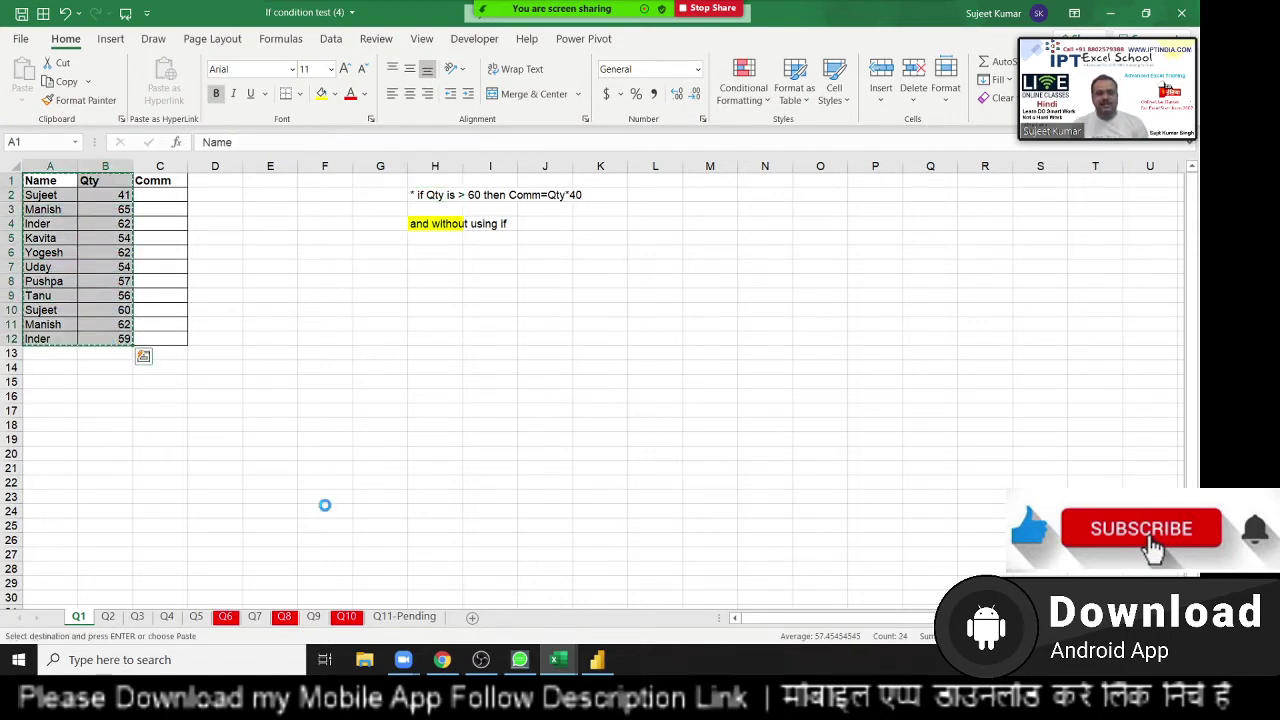
click(605, 668)
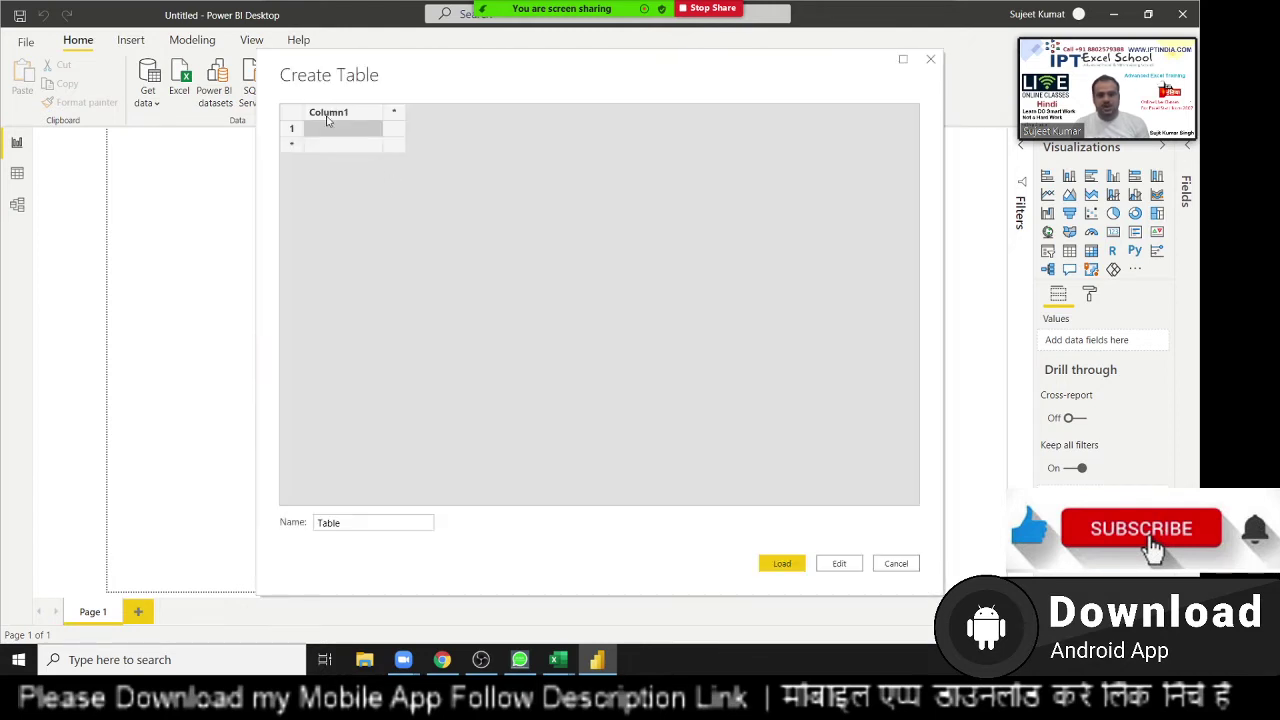
Paste the Name and Qty data into a new table named Q1 and load it
key(ctrl+v)
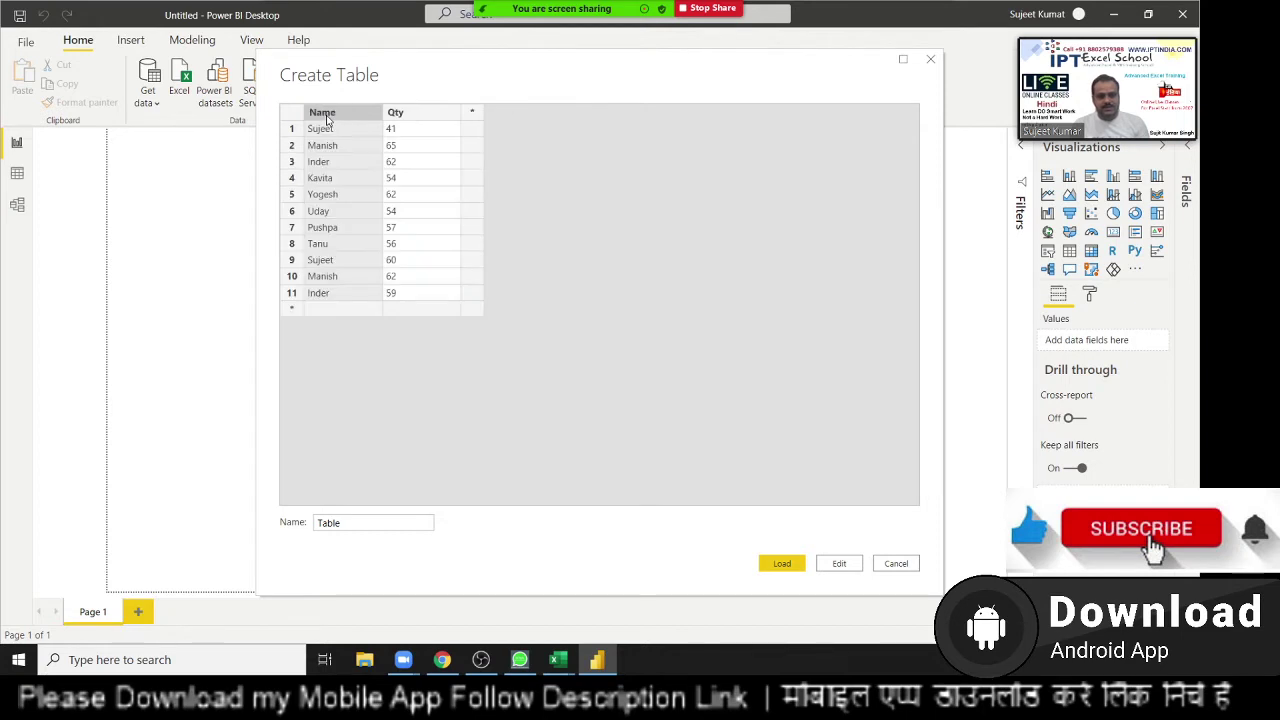
double_click(328, 522)
text(Q1)
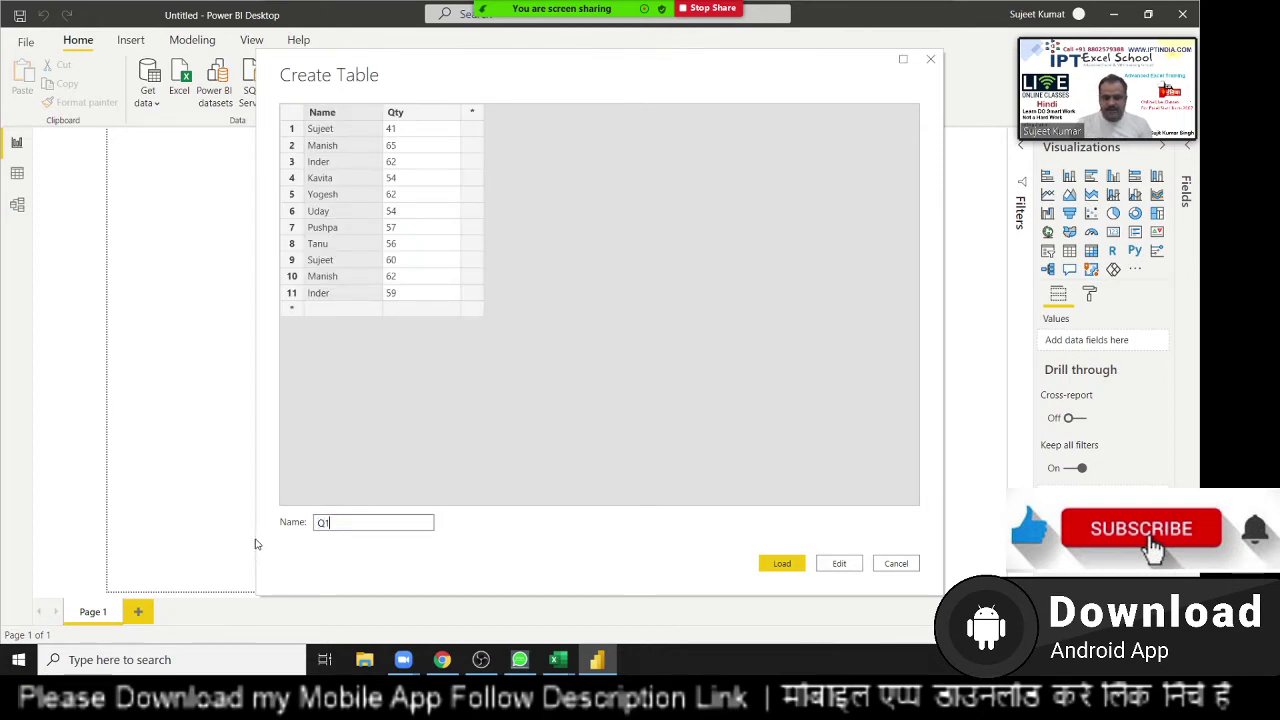
click(784, 565)
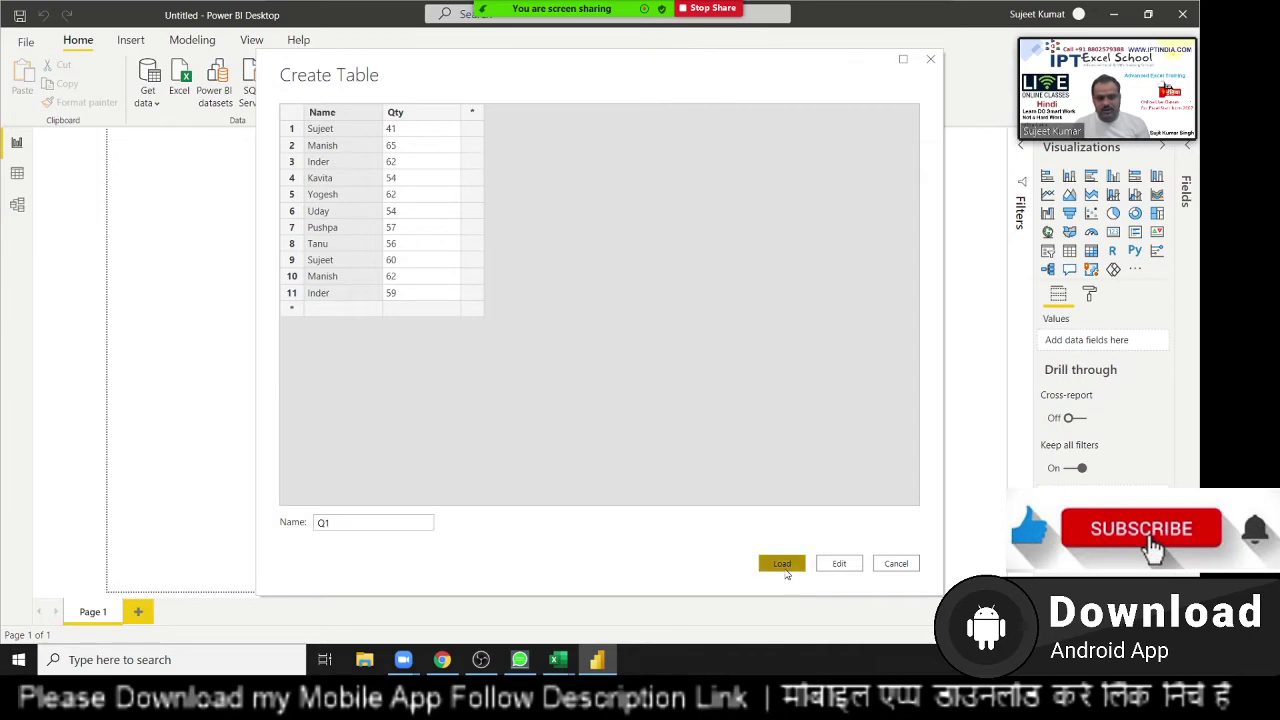
key(alt+Tab)
click(597, 659)
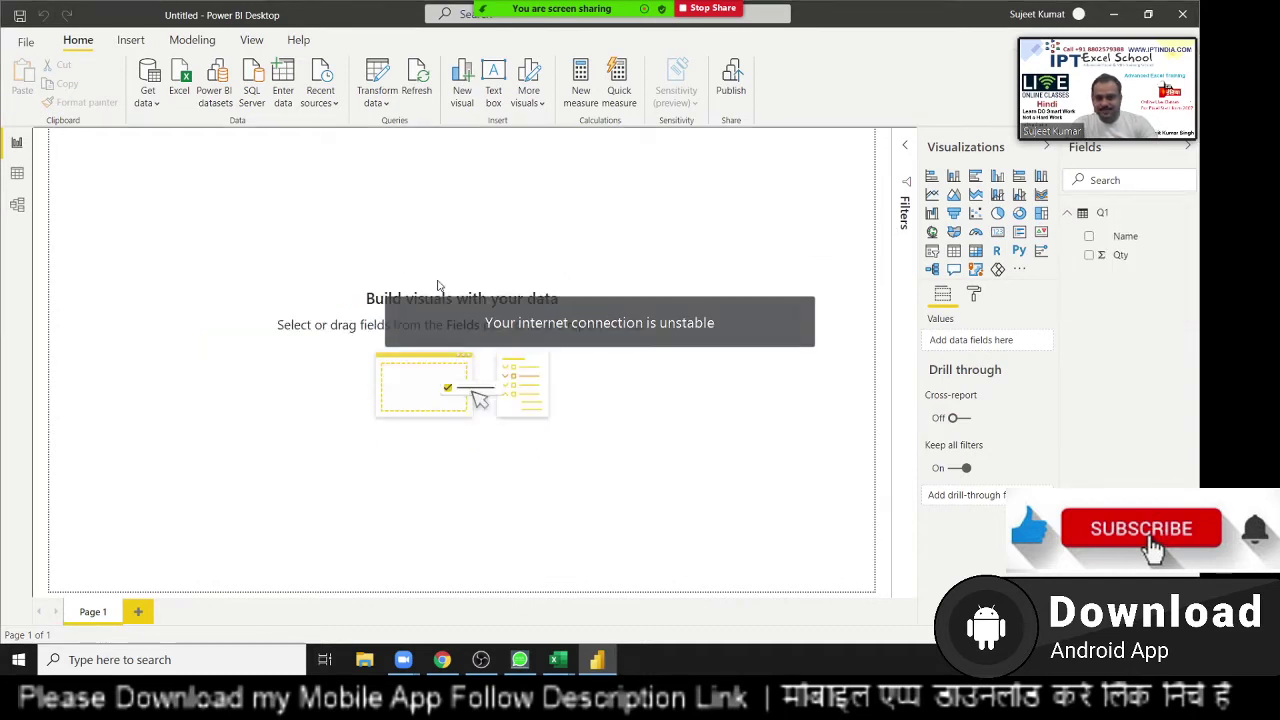
Show the Q1 table in Data view and add a new calculated column
click(17, 173)
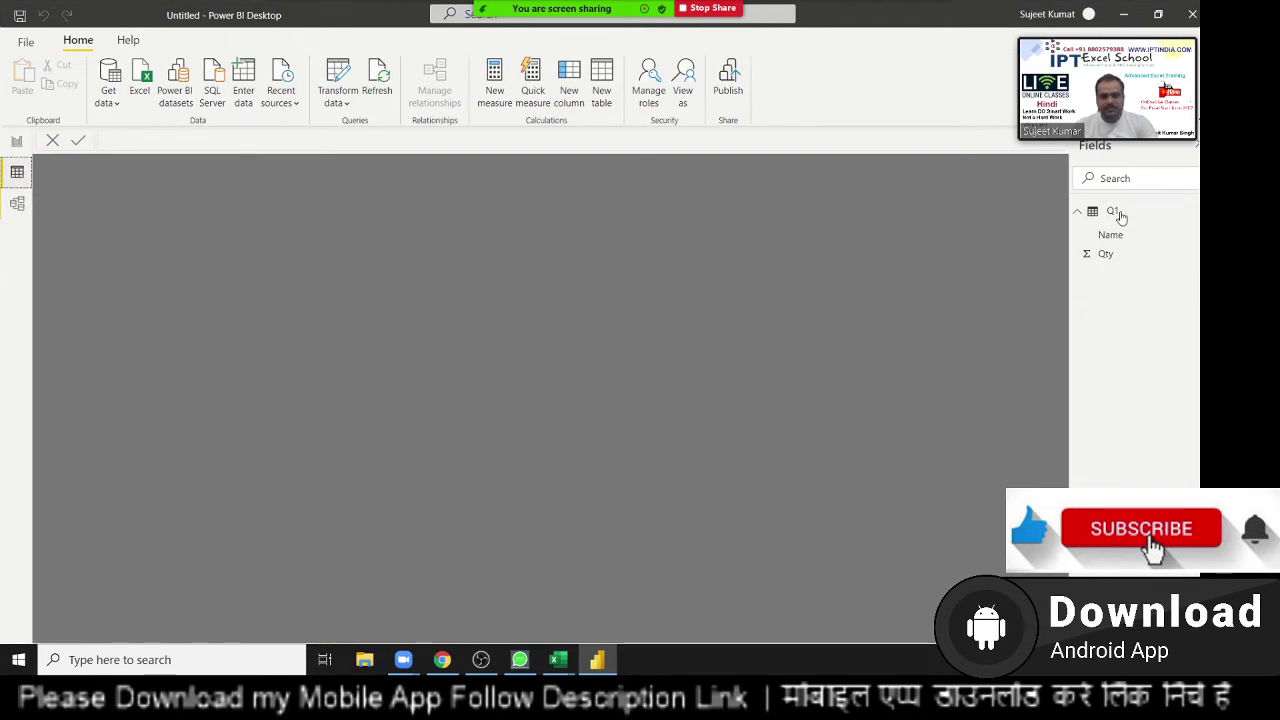
click(1113, 212)
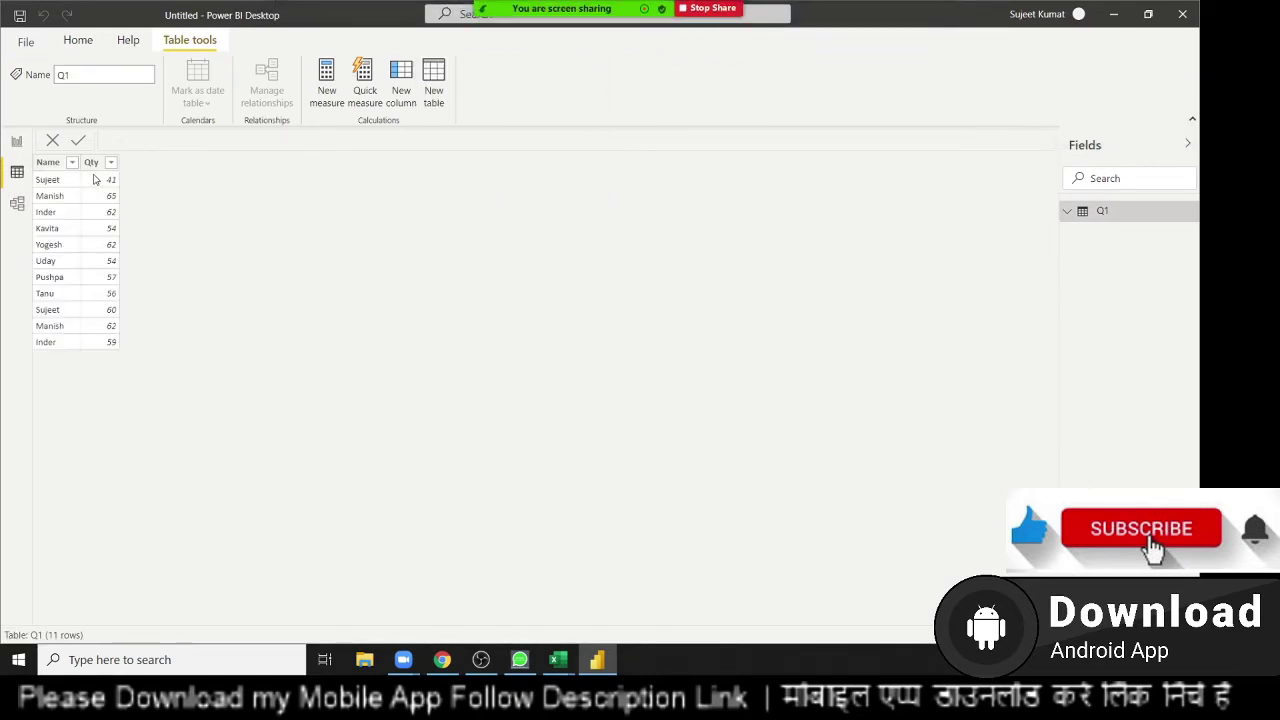
click(404, 97)
Define the Com column as IF(Q1[Qty]>=60, Q1[Qty]*40, 0)
double_click(125, 138)
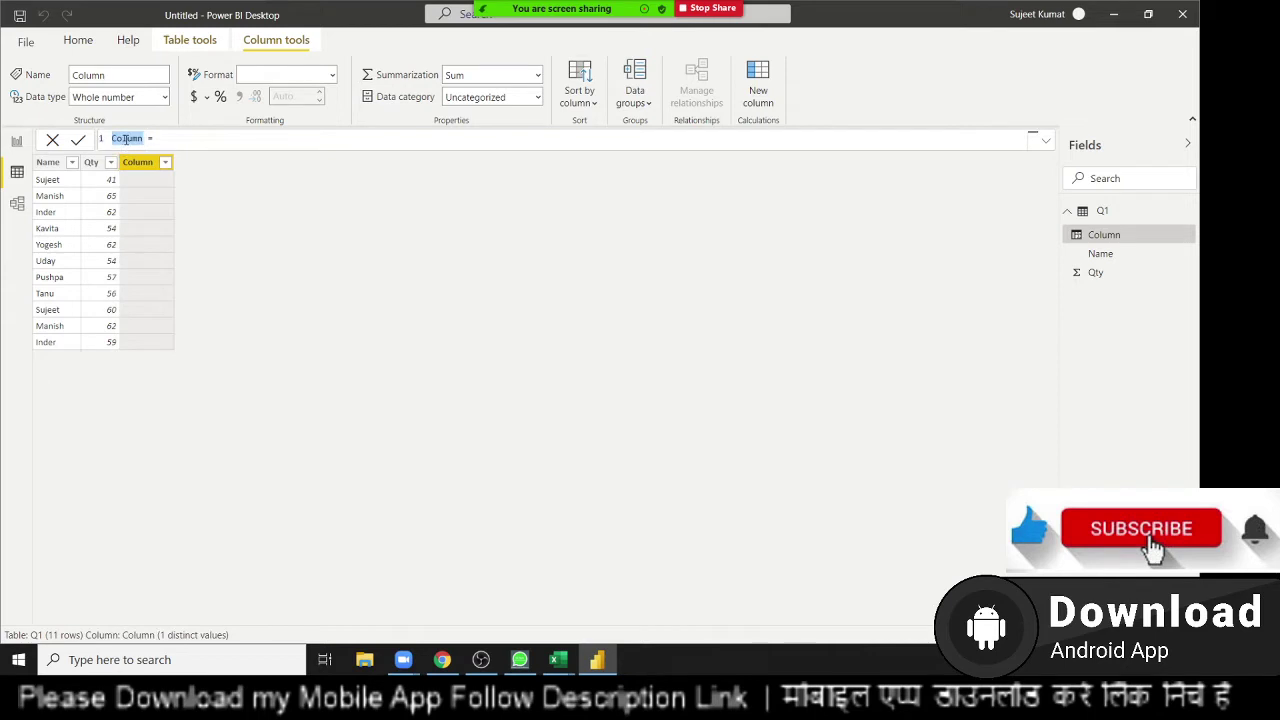
text(Com)
click(172, 139)
text(IF(qt)
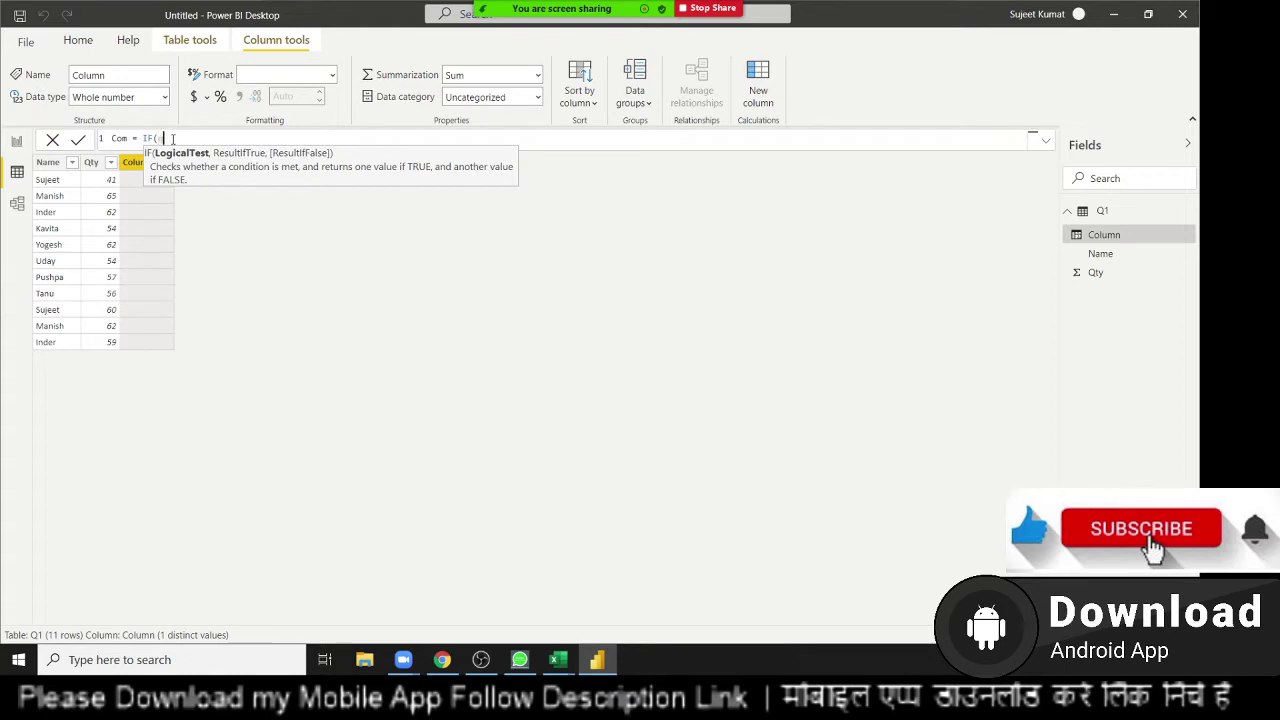
key(Tab)
text(<=)
key(BackSpace)
key(BackSpace)
text(>=6)
text(0)
text(,Q1[Q)
key(Tab)
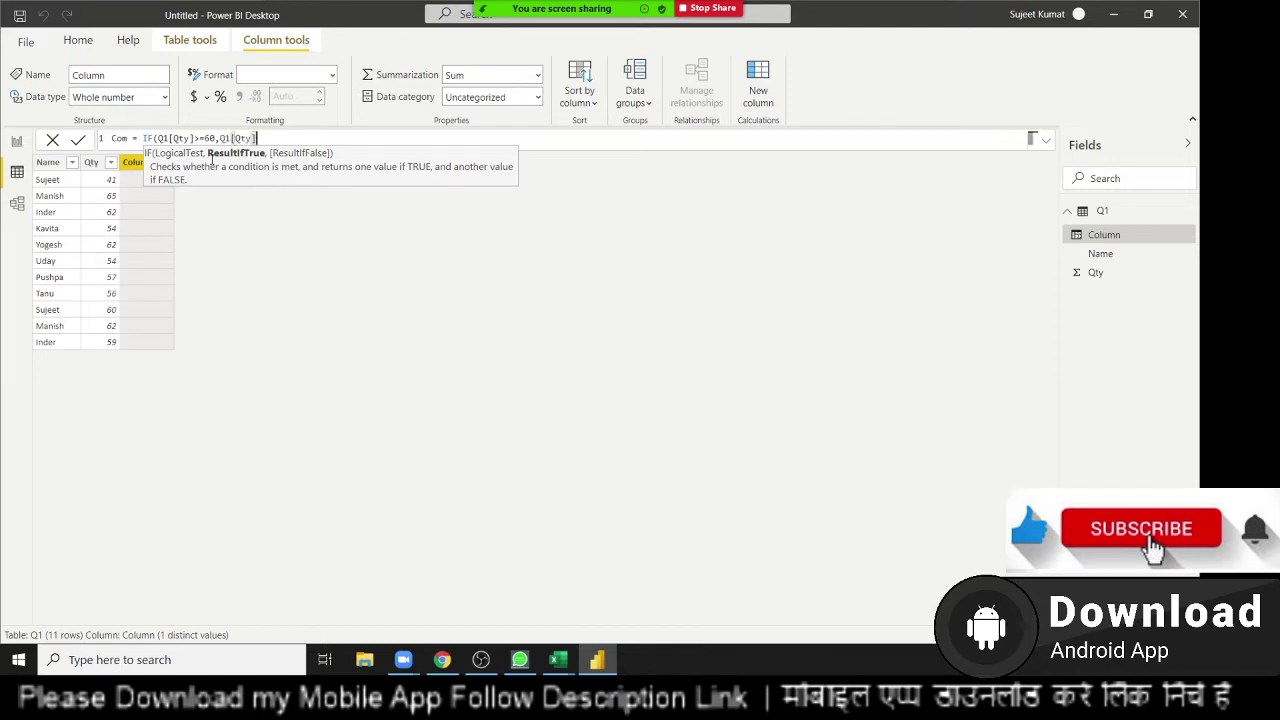
text(*40)
text(,0))
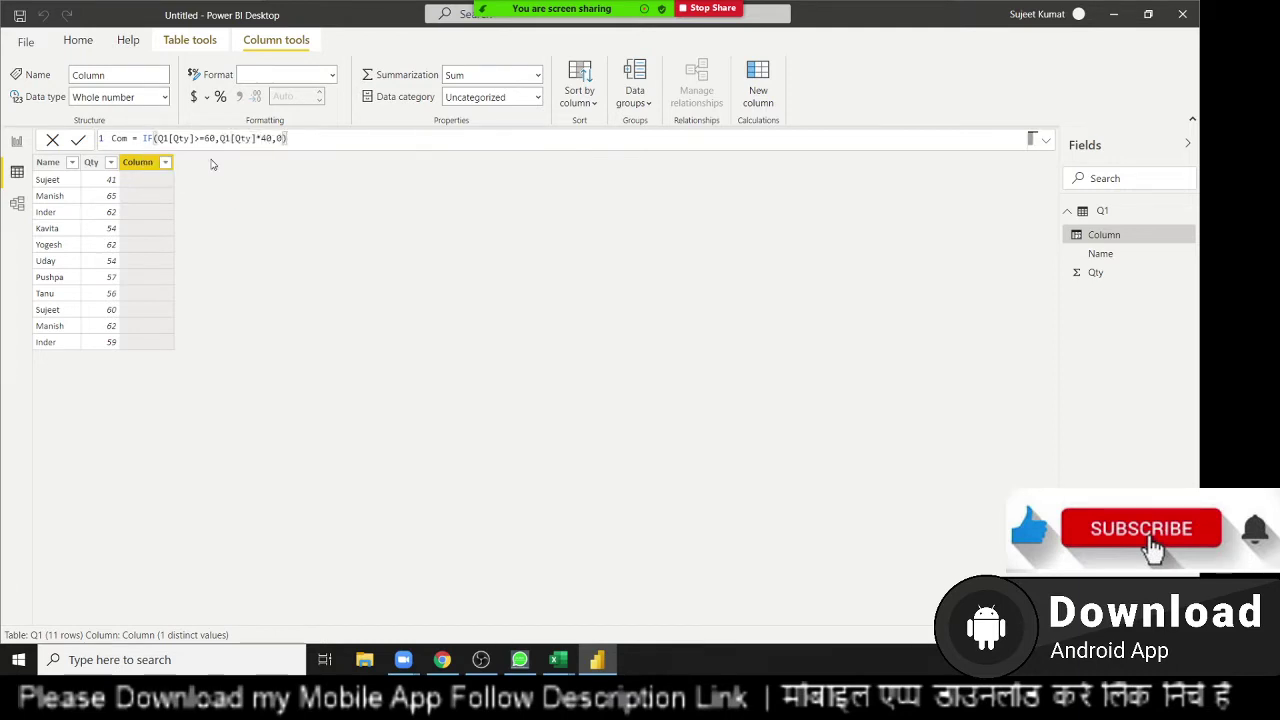
key(Return)
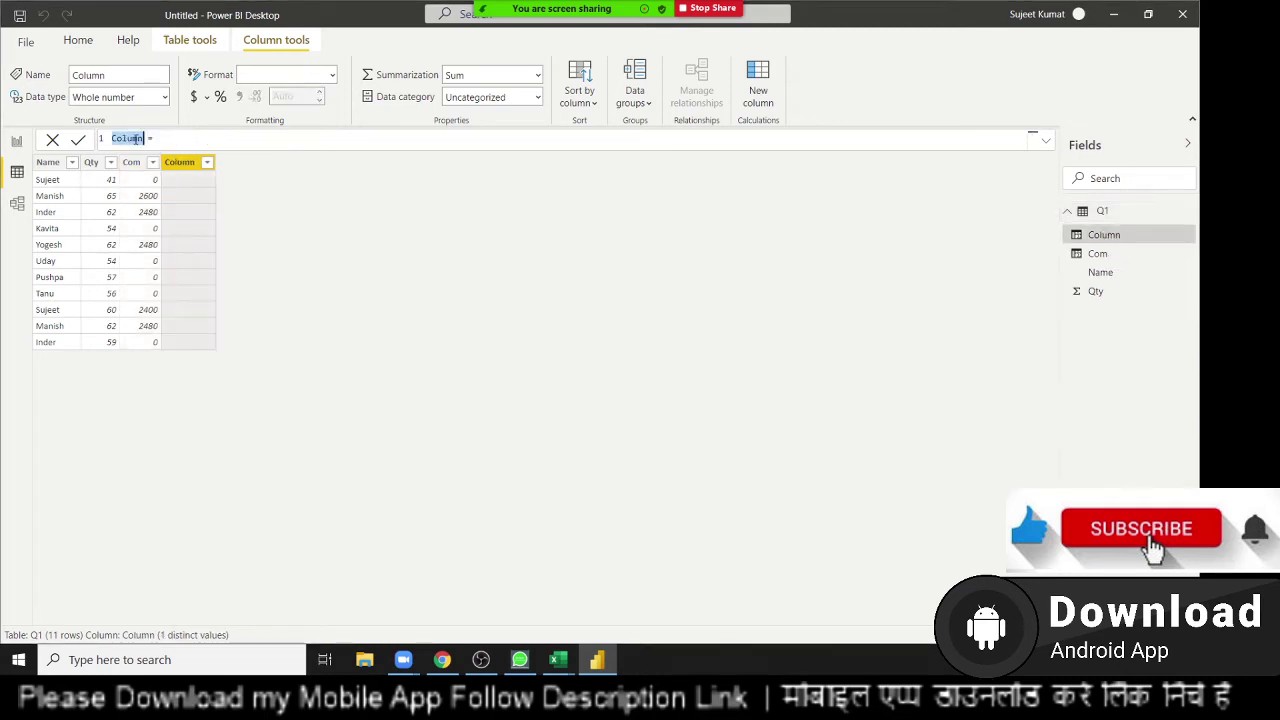
Create the ComWIF column with the test Q1[Qty]>=60
key(BackSpace)
text(Co)
text(mmis)
text(q)
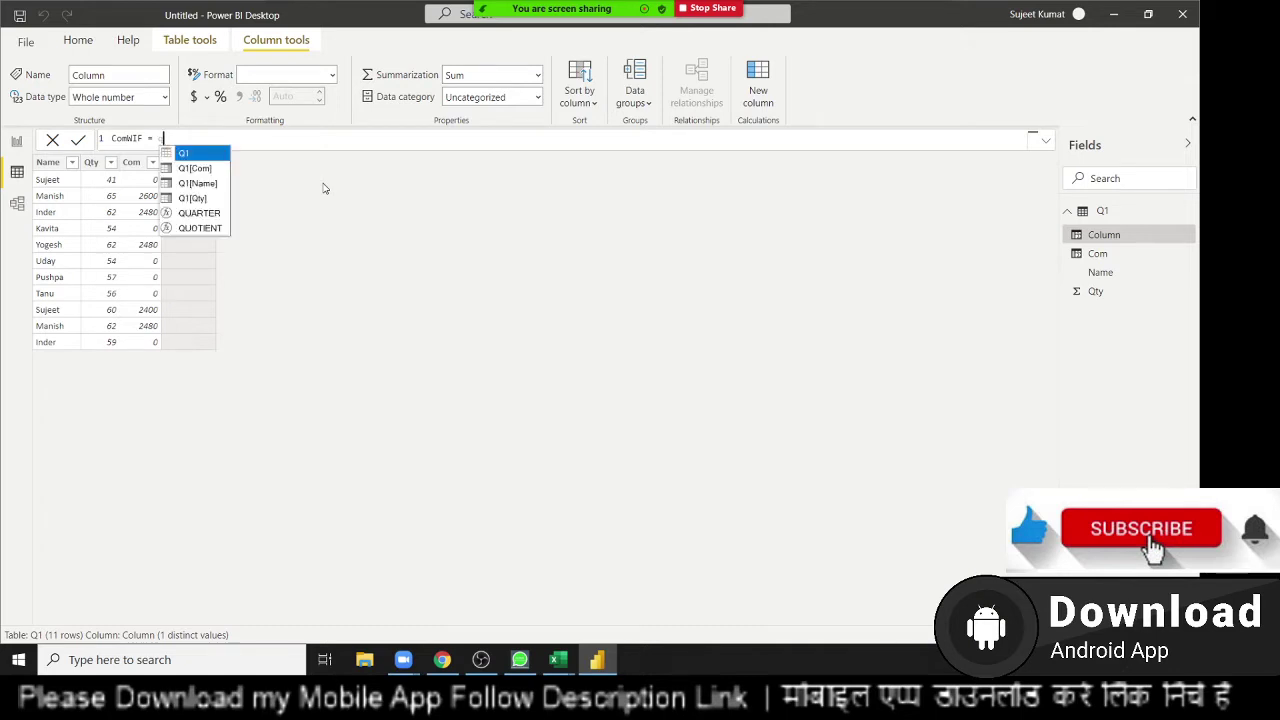
text(ty)
key(Tab)
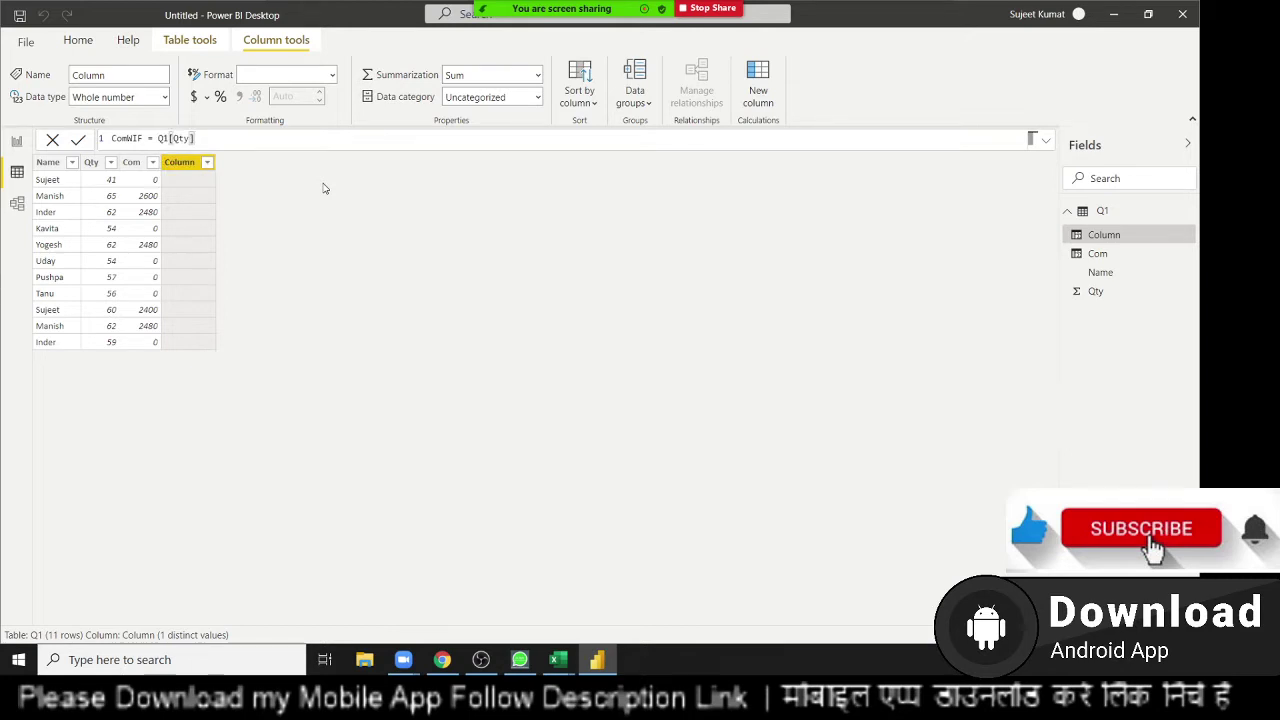
text(>=60)
key(Return)
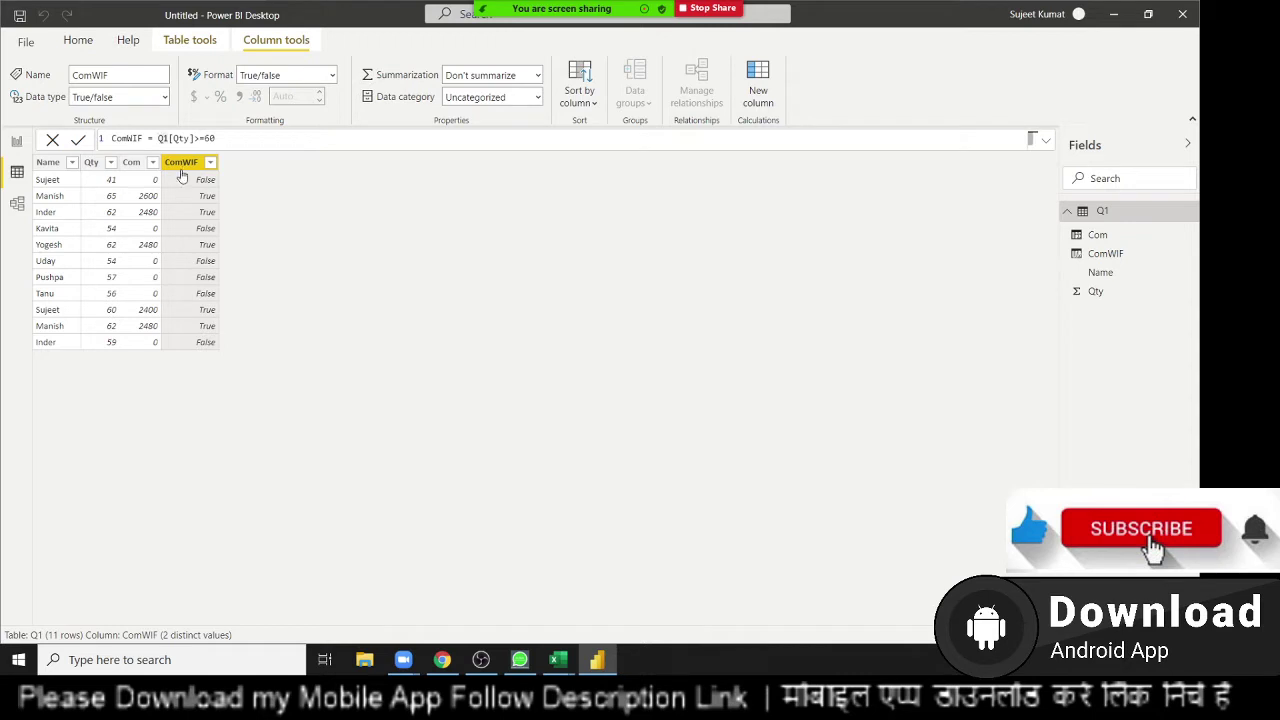
Revise ComWIF to (Q1[Qty]>=60)*Q1[Qty]
key(Left)
text(()
text())
text(*)
text(qty)
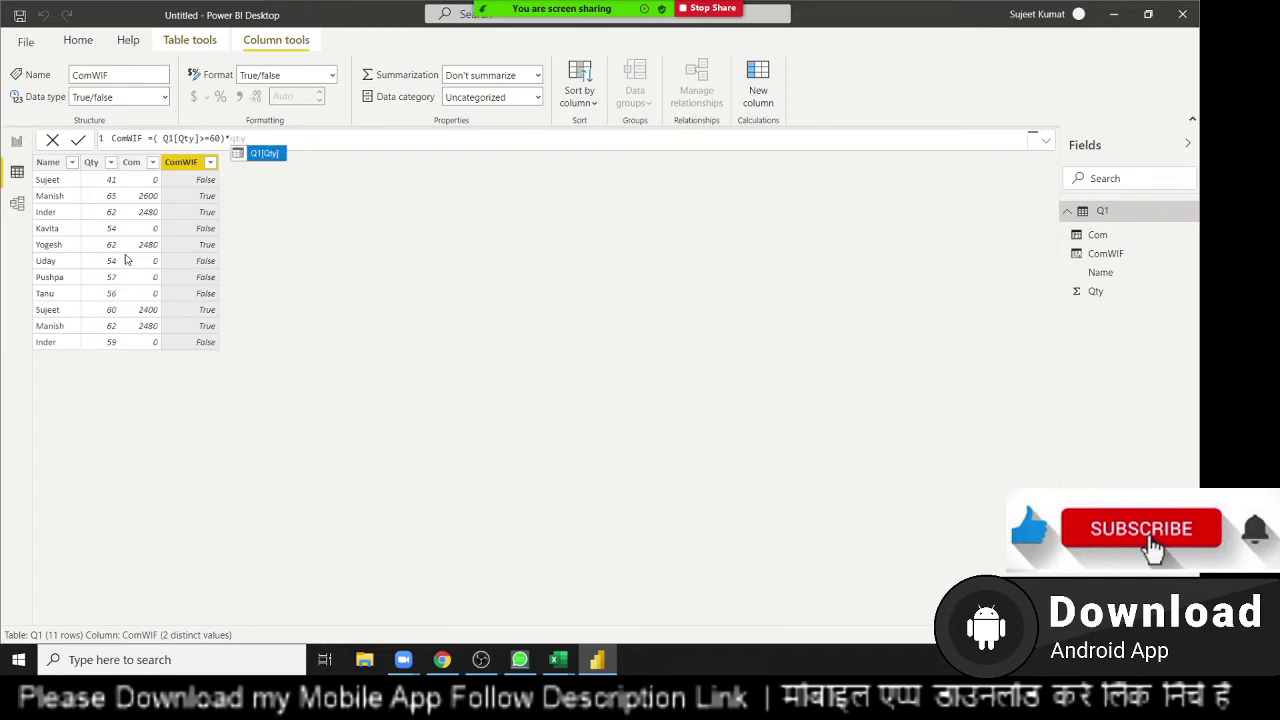
key(Tab)
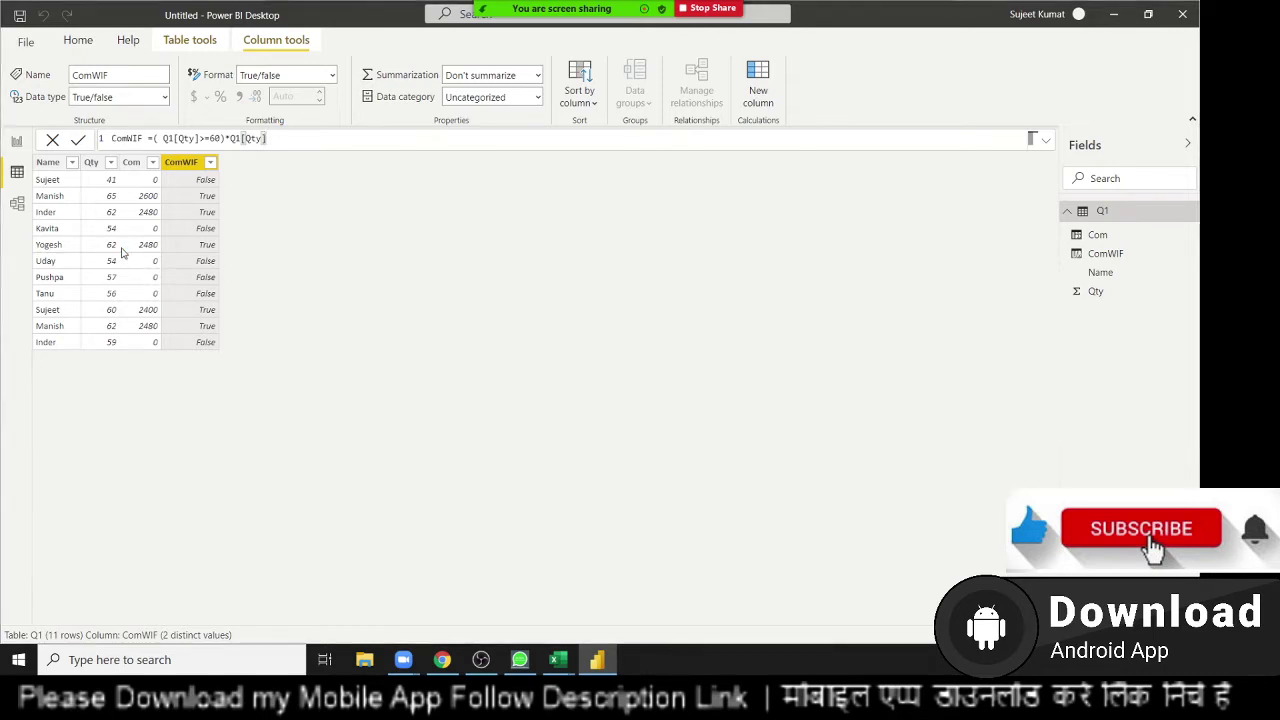
key(Return)
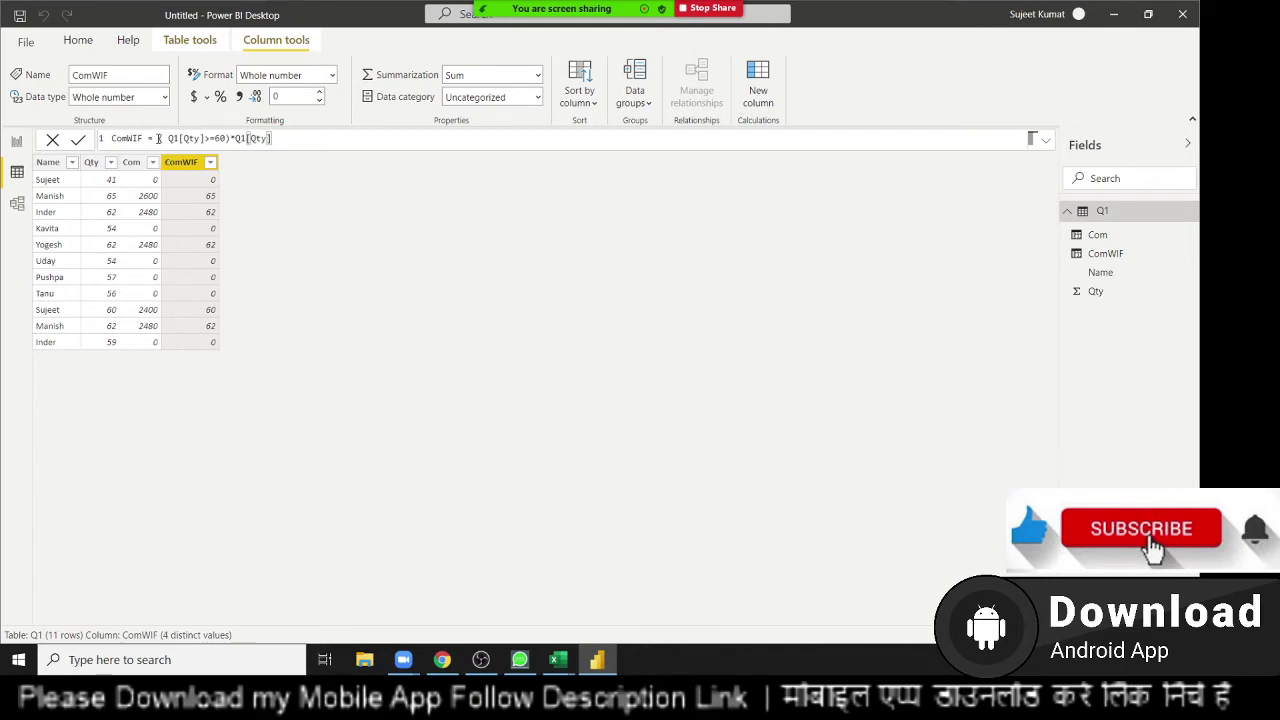
Change ComWIF to ((Q1[Qty]>=60)*Q1[Qty])*40
click(158, 138)
text(()
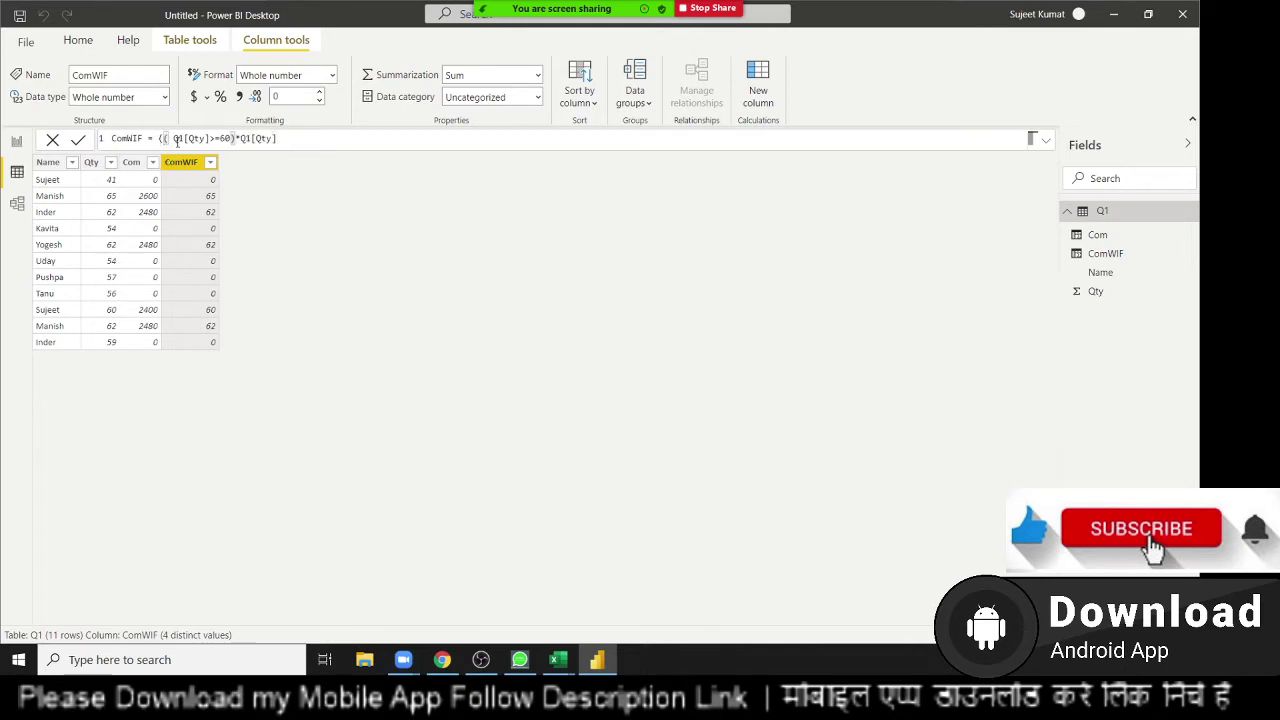
click(288, 138)
text()*4)
text(0)
key(Return)
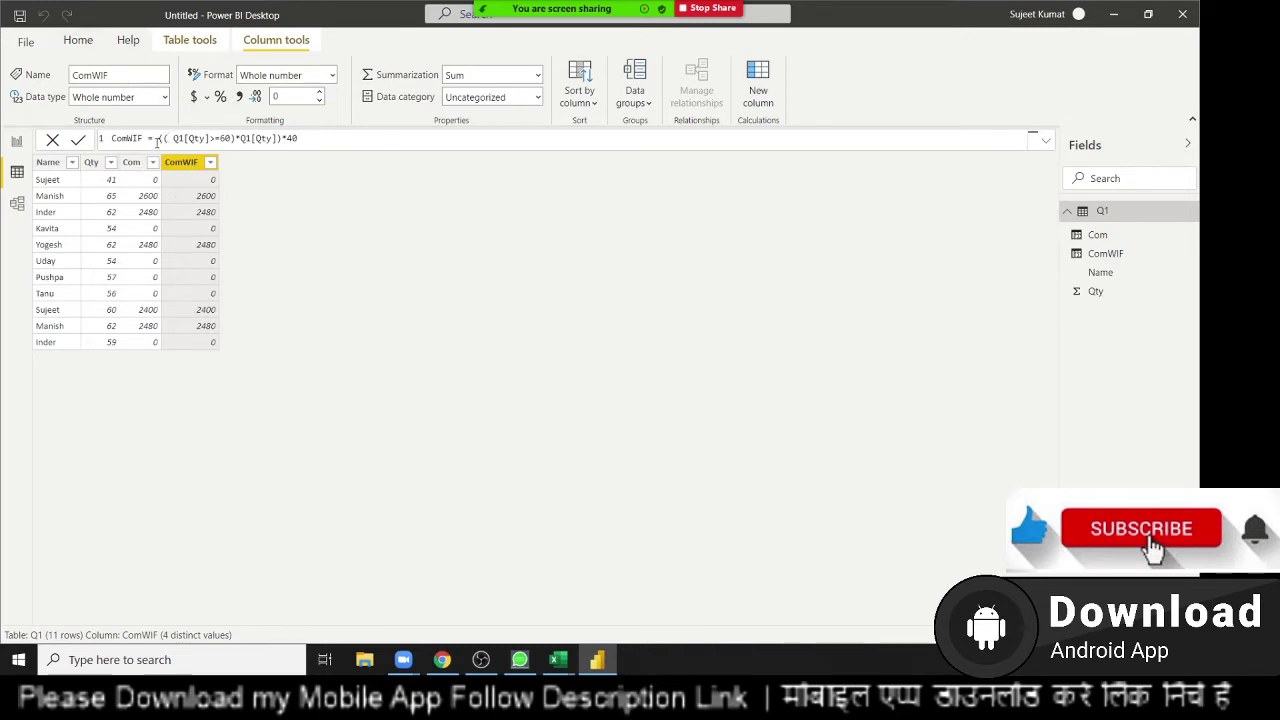
Replace the ComWIF formula with the True/False test Q1[Qty]>=60
drag(158, 138, 300, 138)
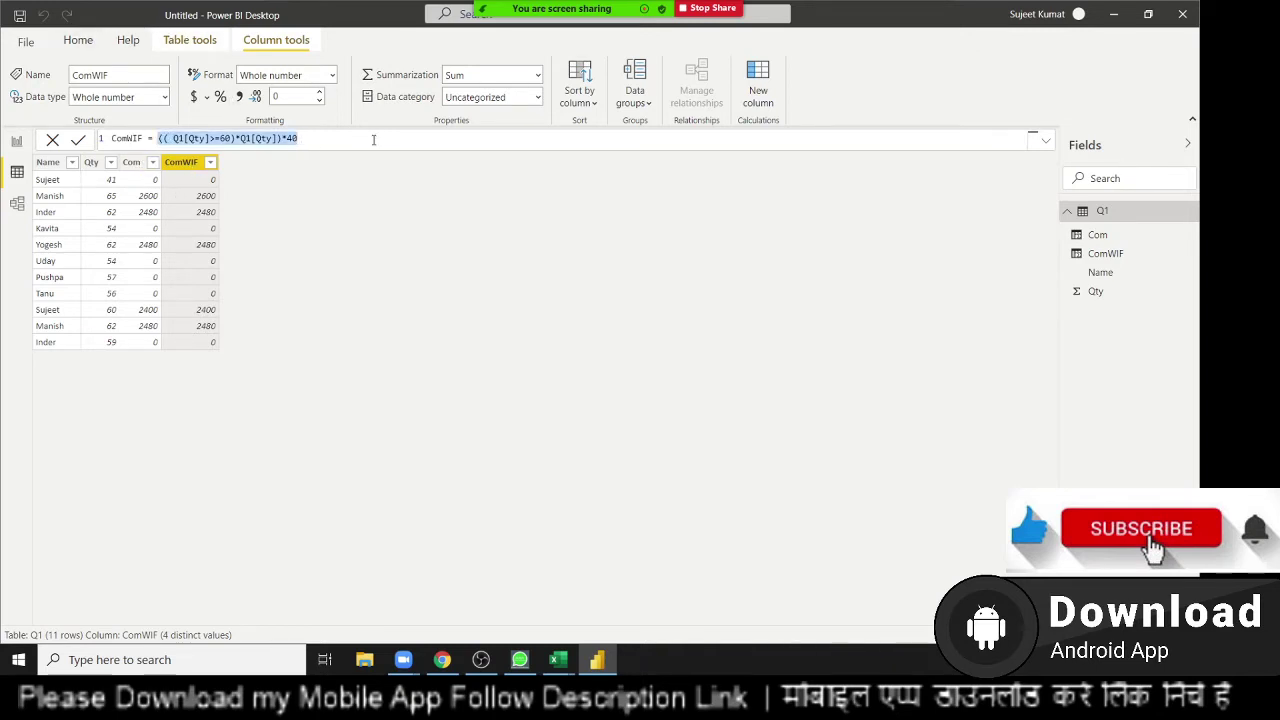
key(BackSpace)
text(q)
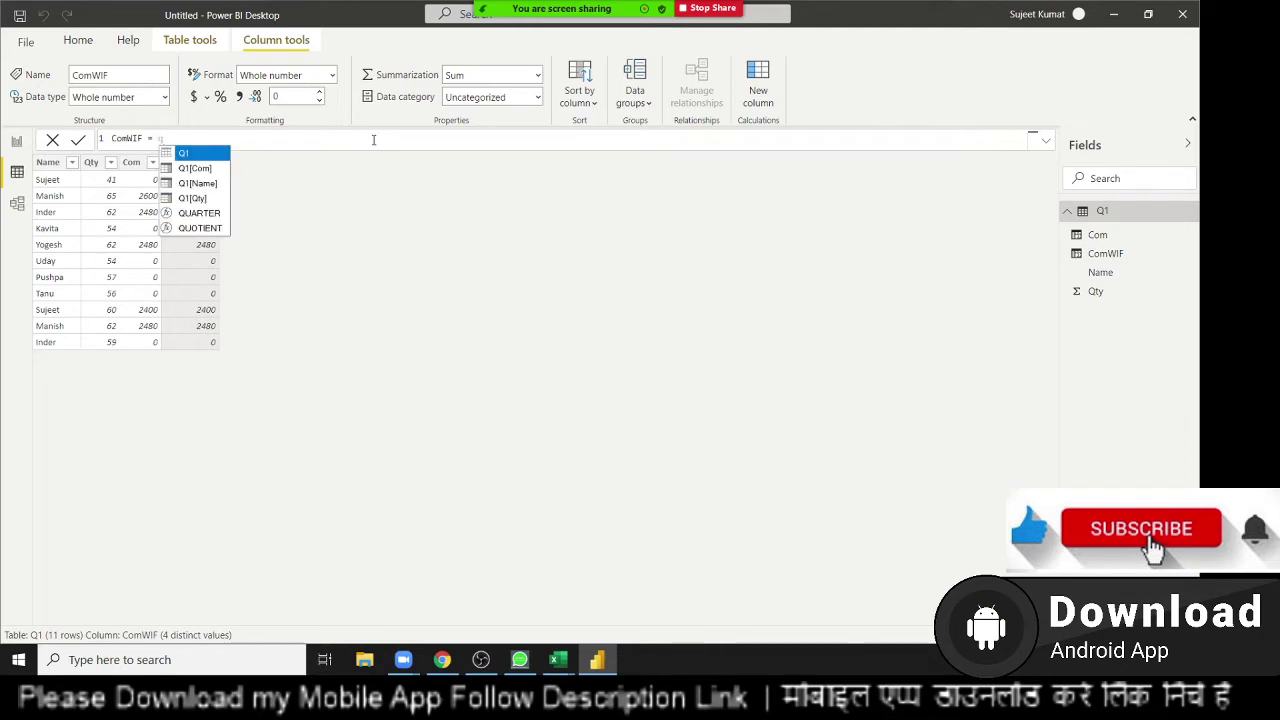
text(t)
key(Tab)
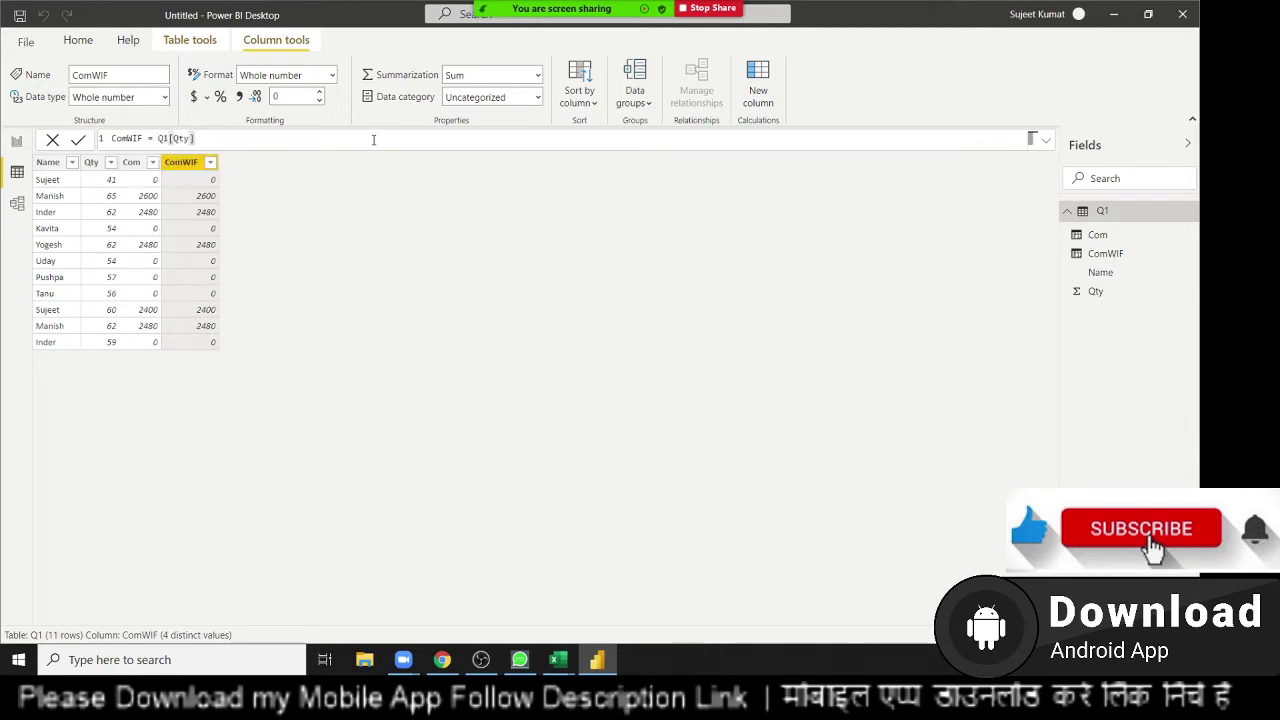
text(>=60)
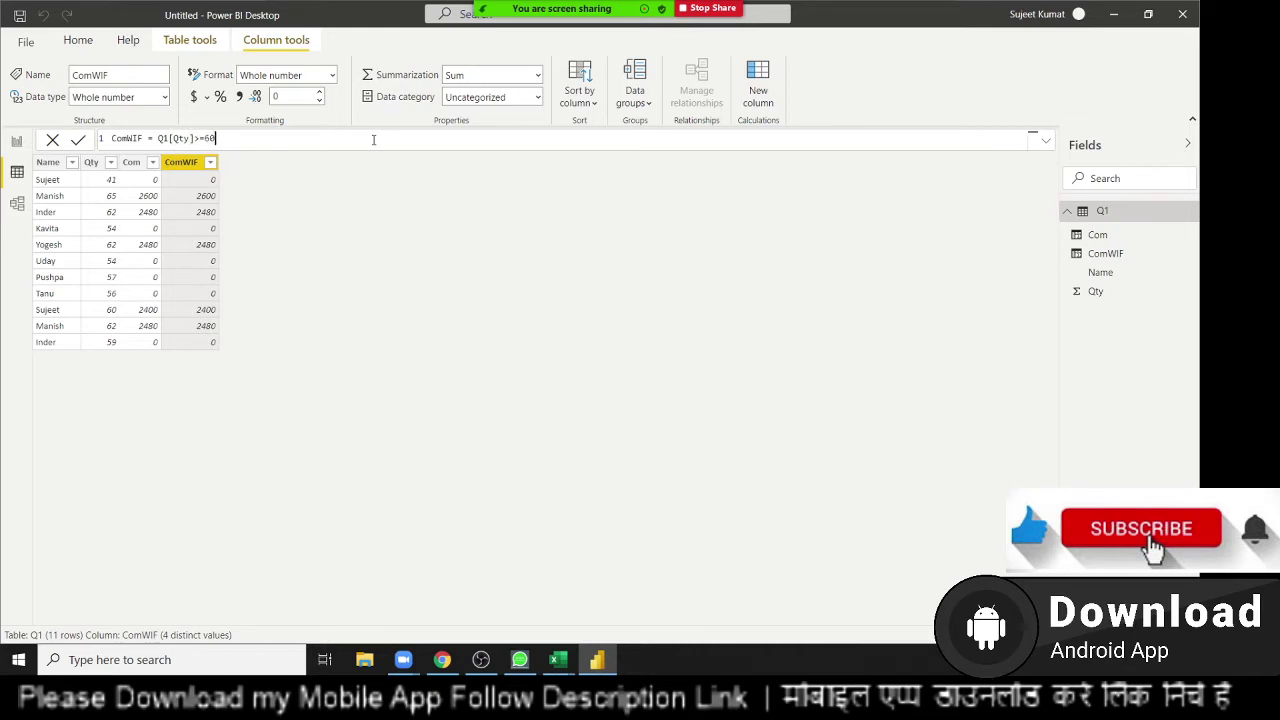
key(Return)
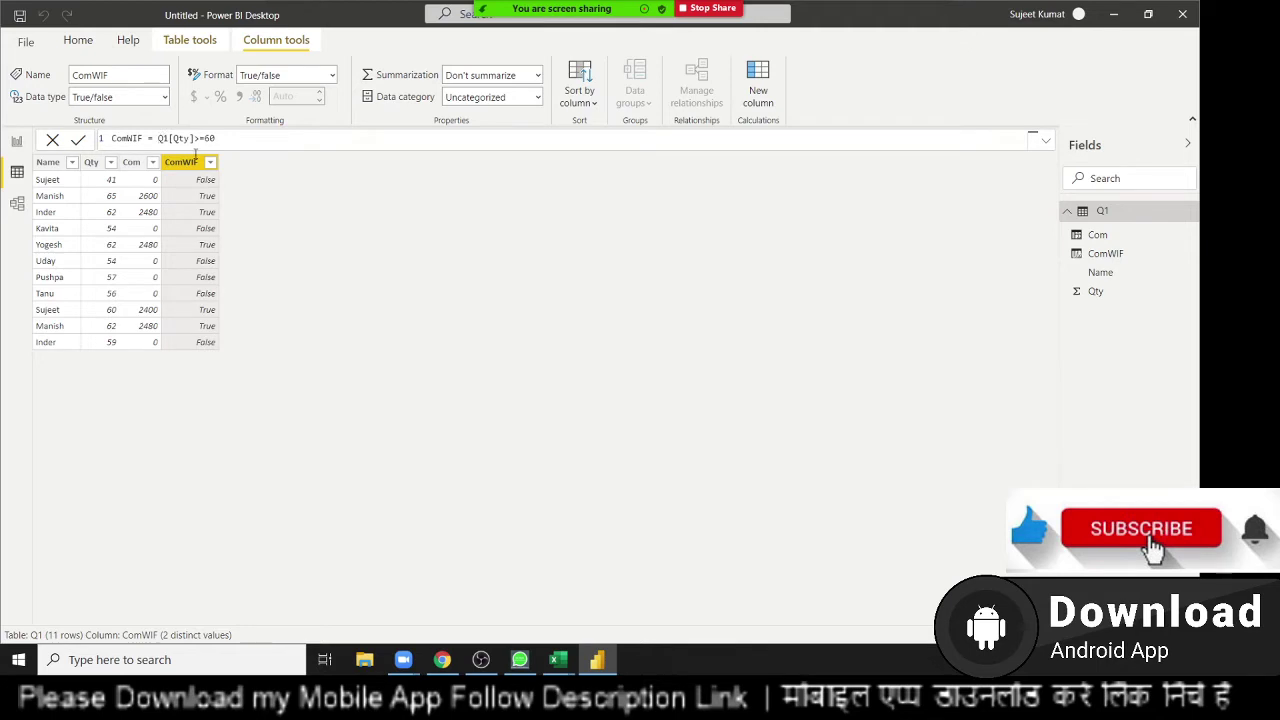
Start rewriting ComWIF as (Q1[Qty]>=60)*Q1[Qty]
click(157, 138)
text(()
click(250, 138)
text())
text(*)
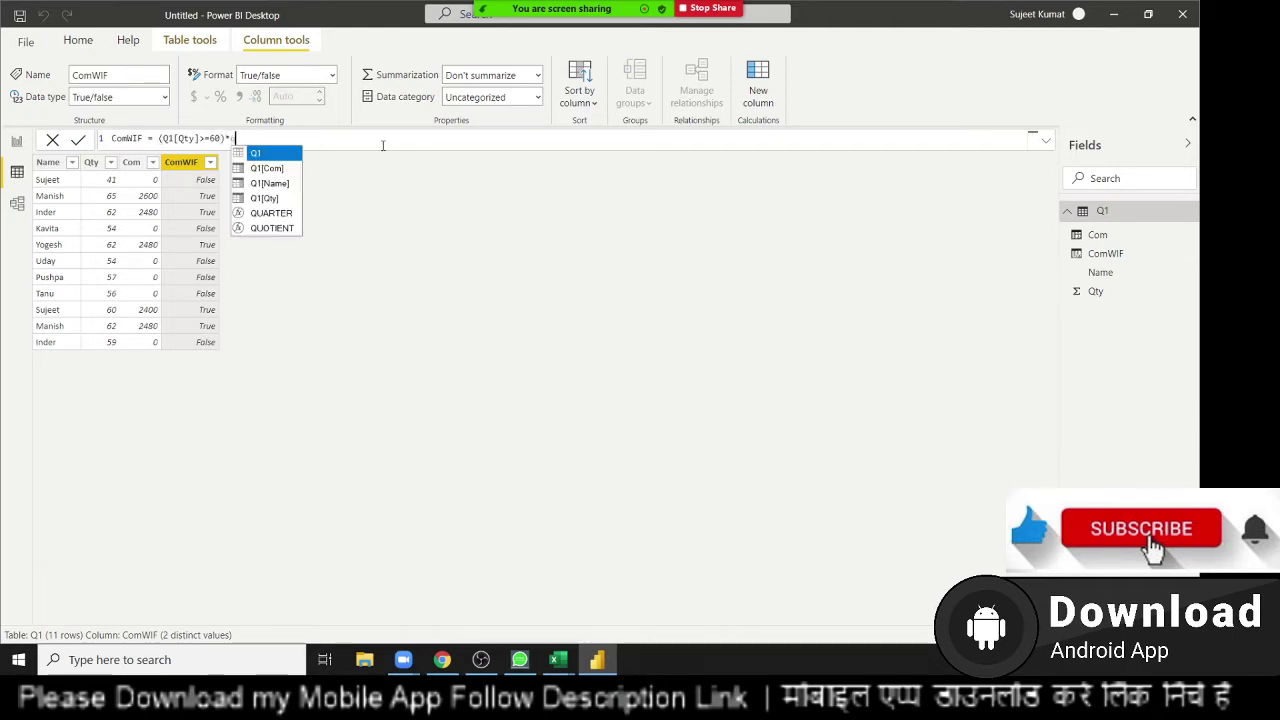
text(Q1[Qty])
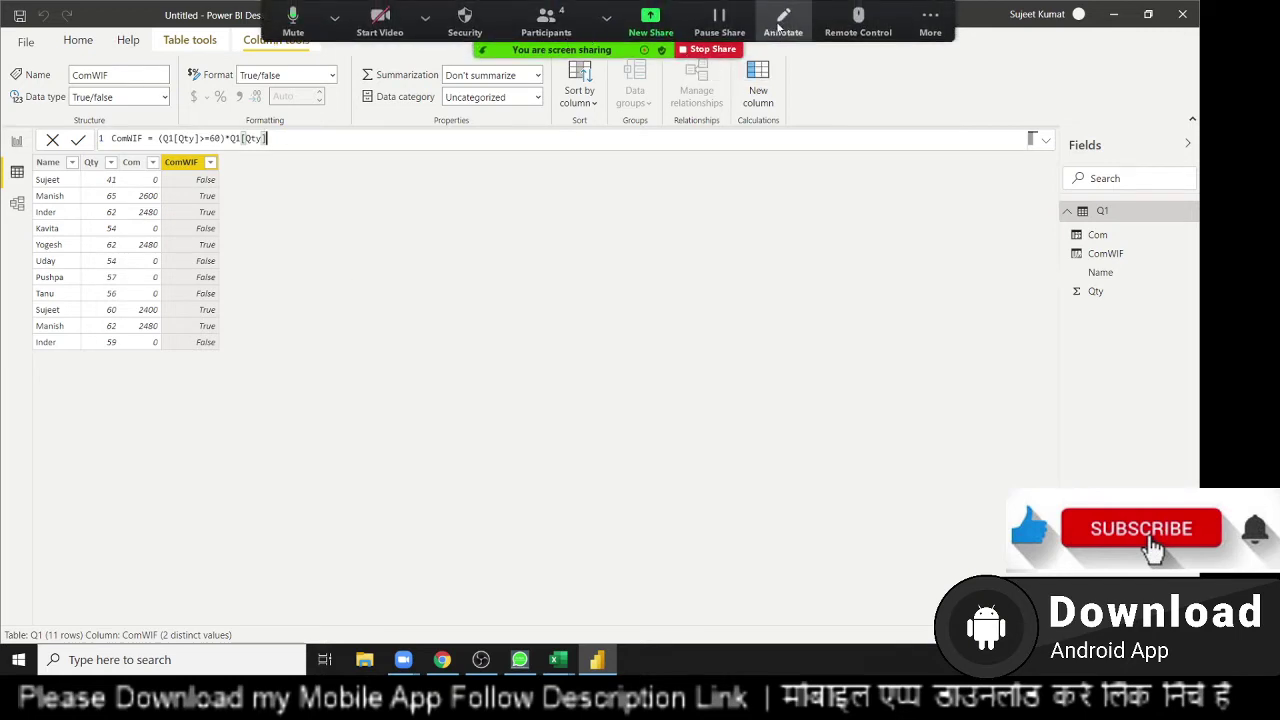
Annotate F = 0 and T = 1 beside the table in Zoom
click(779, 28)
drag(697, 183, 696, 242)
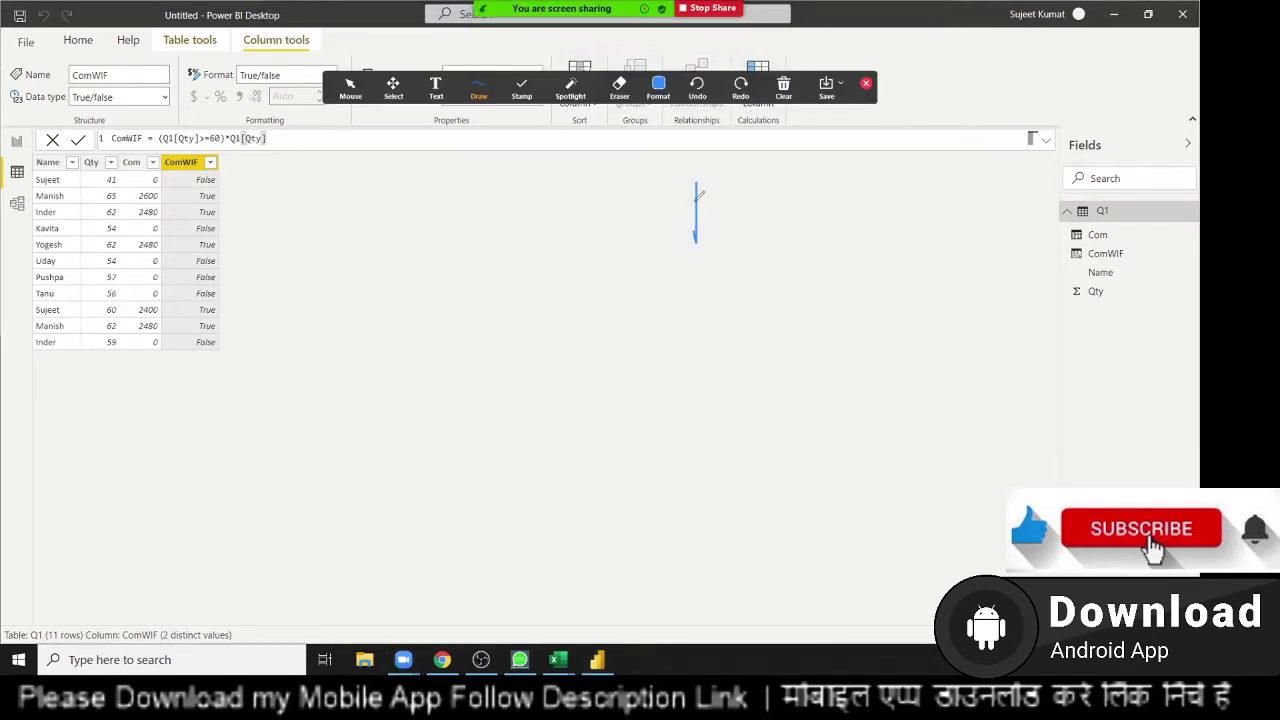
mouse_move(698, 193)
mouse_down()
mouse_move(705, 175)
mouse_move(709, 196)
mouse_move(826, 204)
mouse_move(780, 186)
mouse_up()
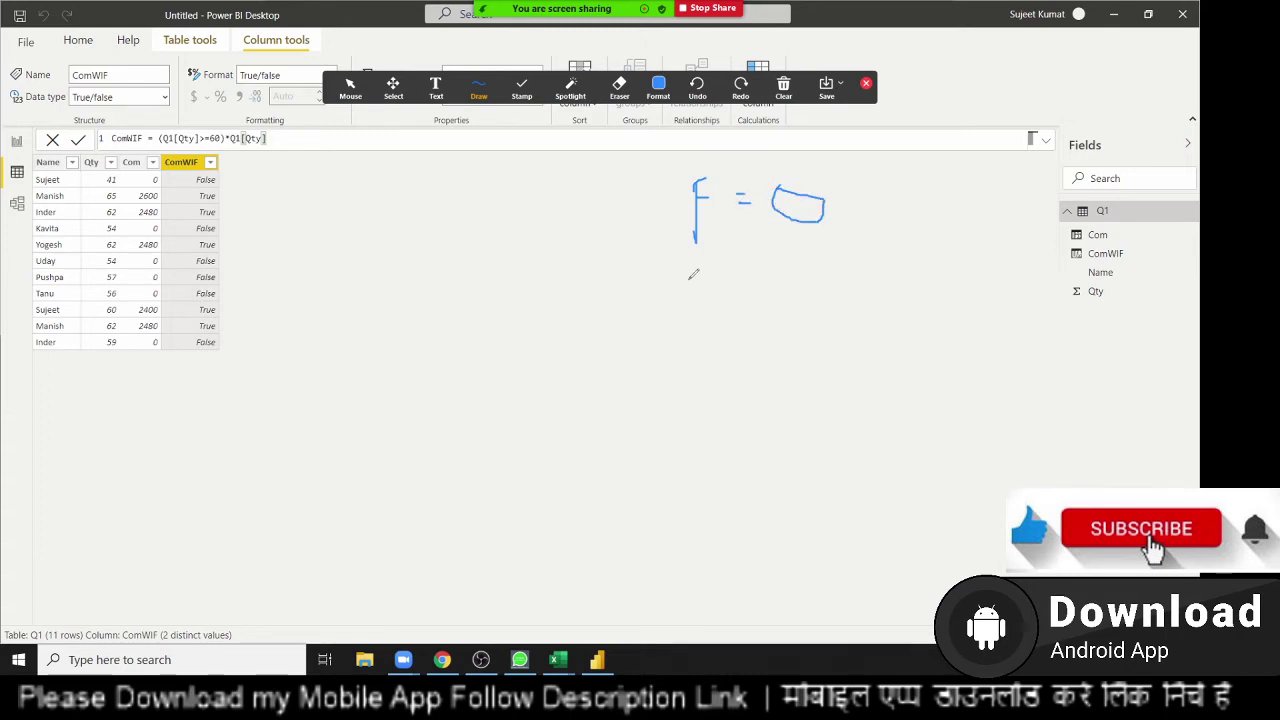
mouse_move(690, 278)
mouse_down()
mouse_move(691, 320)
mouse_move(729, 267)
mouse_move(817, 292)
mouse_up()
Sketch True × 65 = 65 below the table, then clear all drawings
mouse_move(380, 350)
mouse_down()
mouse_move(393, 400)
mouse_move(422, 328)
mouse_move(511, 390)
mouse_up()
drag(495, 359, 511, 390)
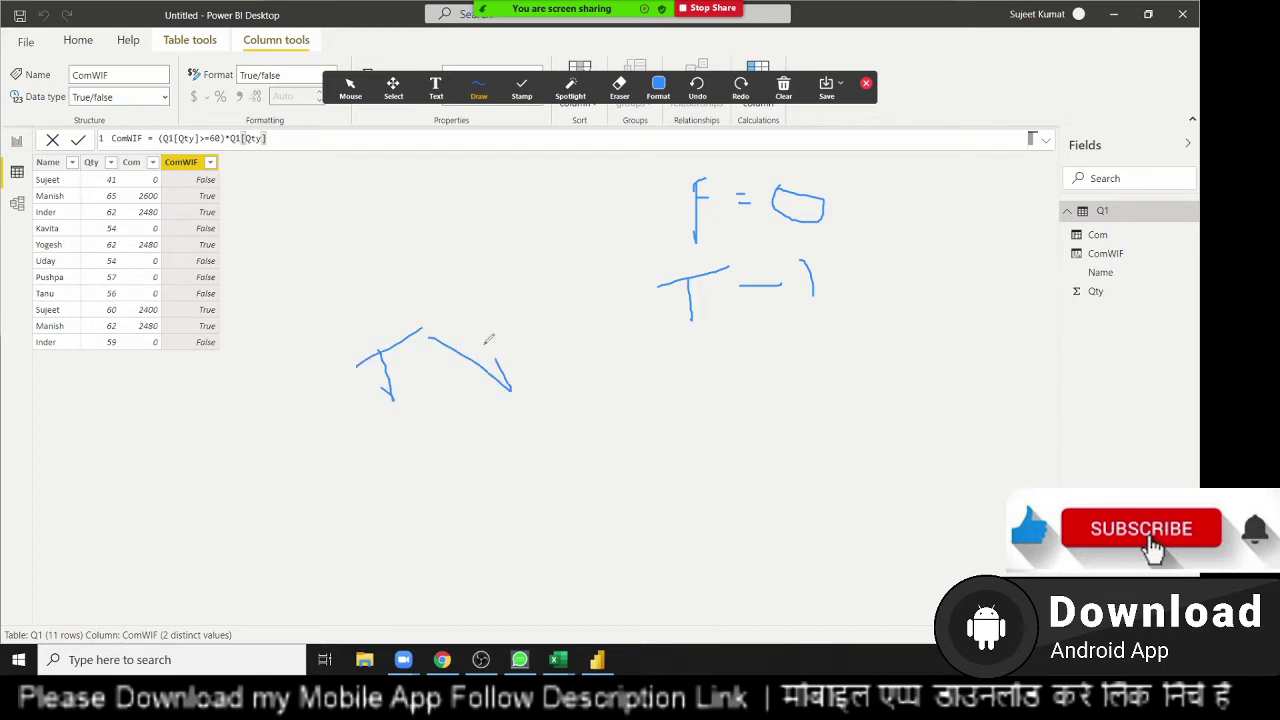
drag(464, 328, 461, 398)
mouse_move(502, 318)
mouse_down()
mouse_move(522, 355)
mouse_move(577, 307)
mouse_move(549, 360)
mouse_up()
mouse_move(527, 419)
mouse_down()
mouse_move(570, 413)
mouse_move(576, 428)
mouse_up()
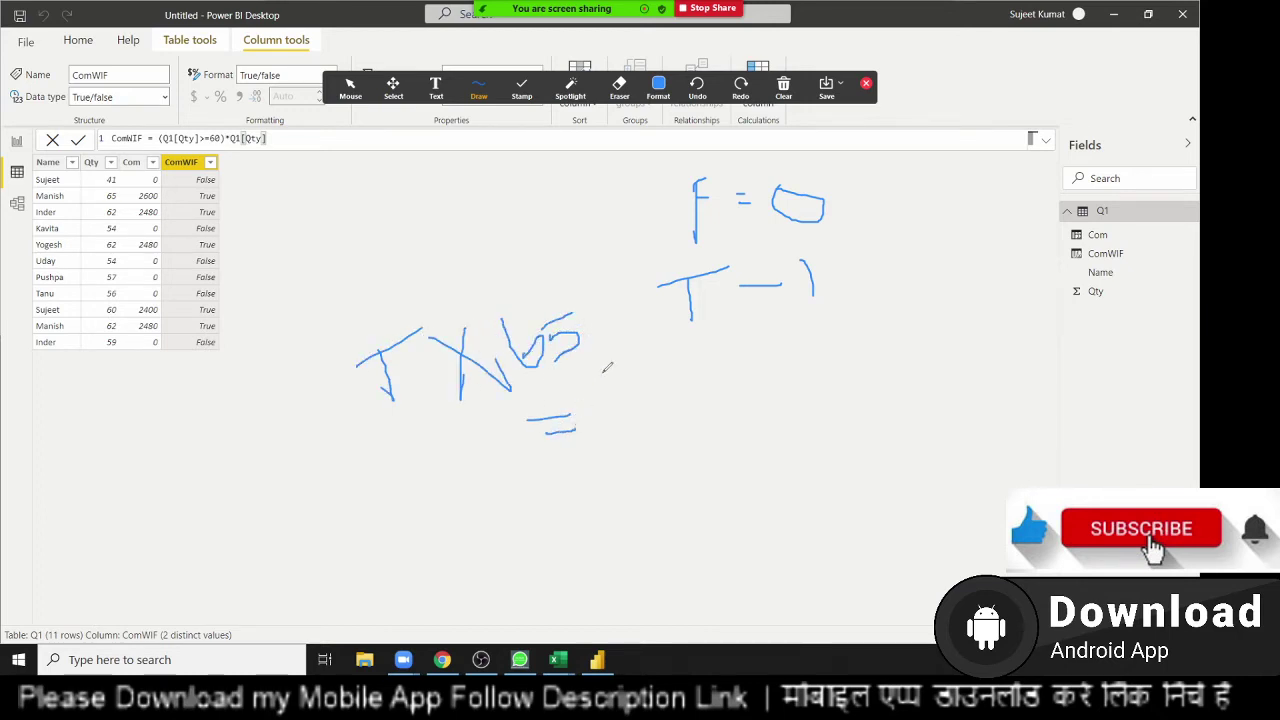
mouse_move(606, 368)
mouse_down()
mouse_move(610, 405)
mouse_move(675, 366)
mouse_move(650, 424)
mouse_up()
mouse_move(393, 433)
mouse_down()
mouse_move(388, 465)
mouse_move(450, 476)
mouse_move(432, 472)
mouse_move(463, 452)
mouse_up()
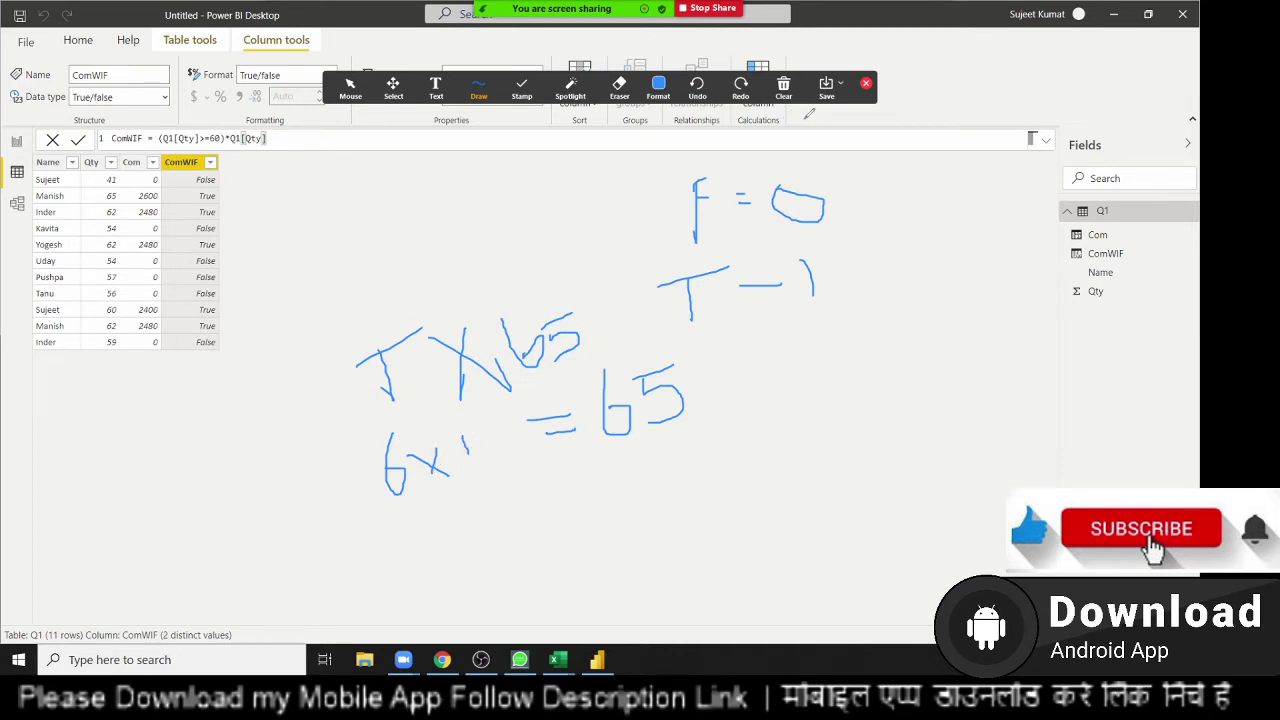
click(790, 95)
click(800, 145)
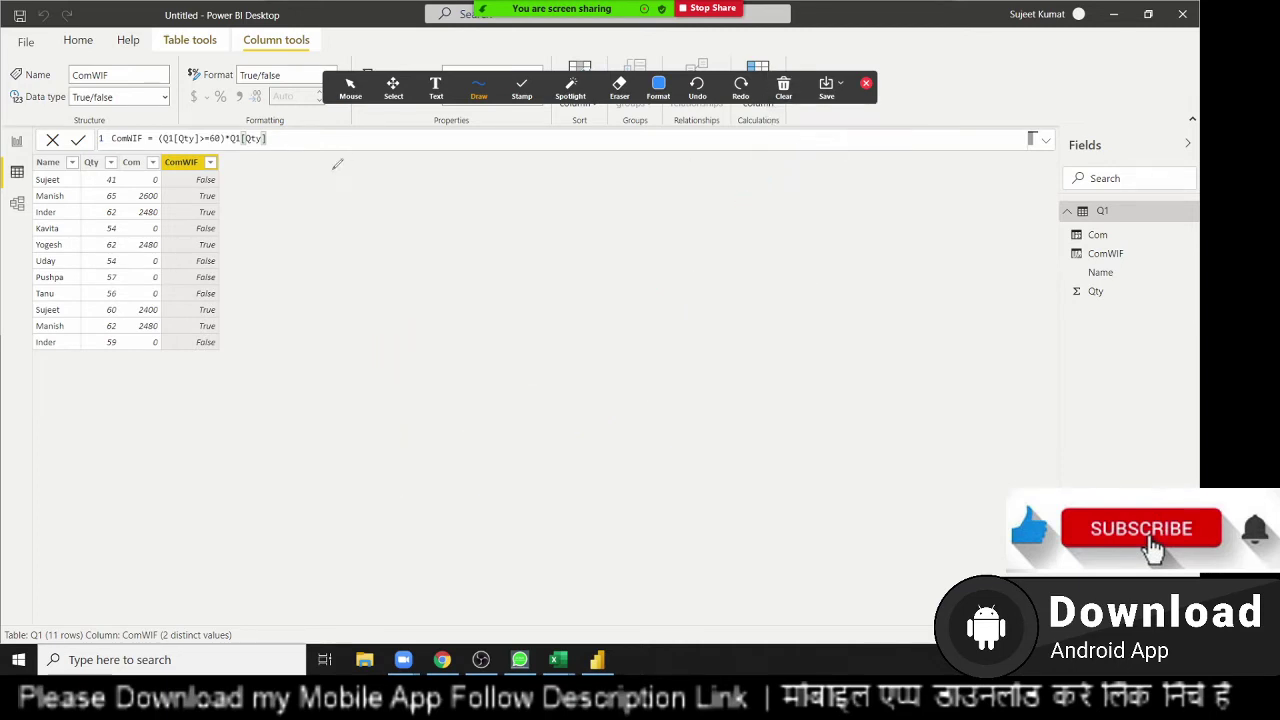
Close the annotation tools and review the [Qty]*40 part of Com's IF formula
click(866, 85)
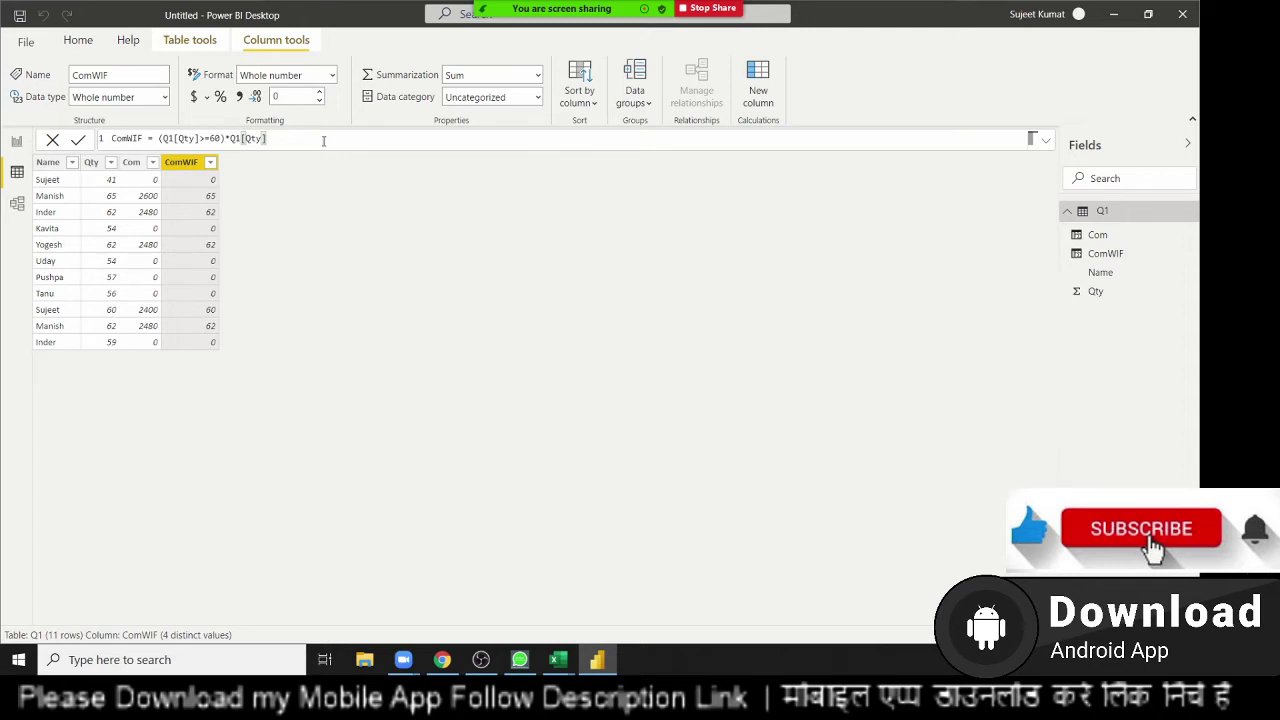
click(148, 201)
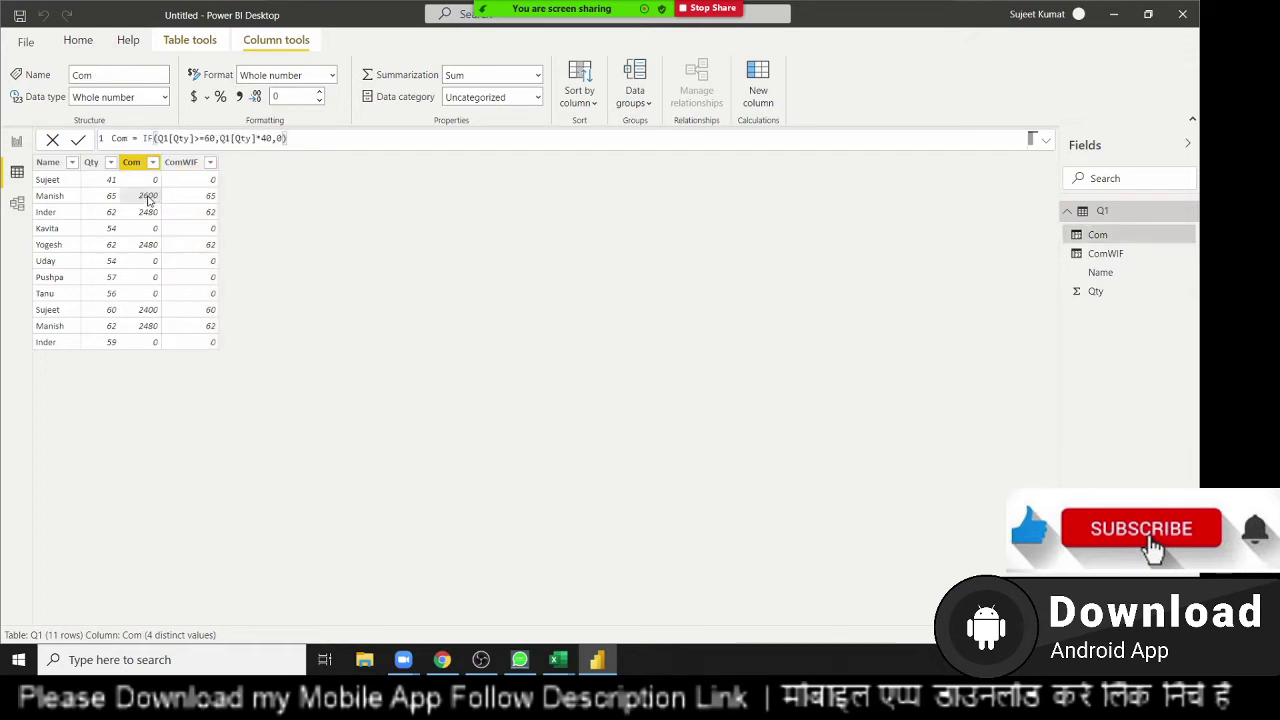
drag(232, 138, 284, 140)
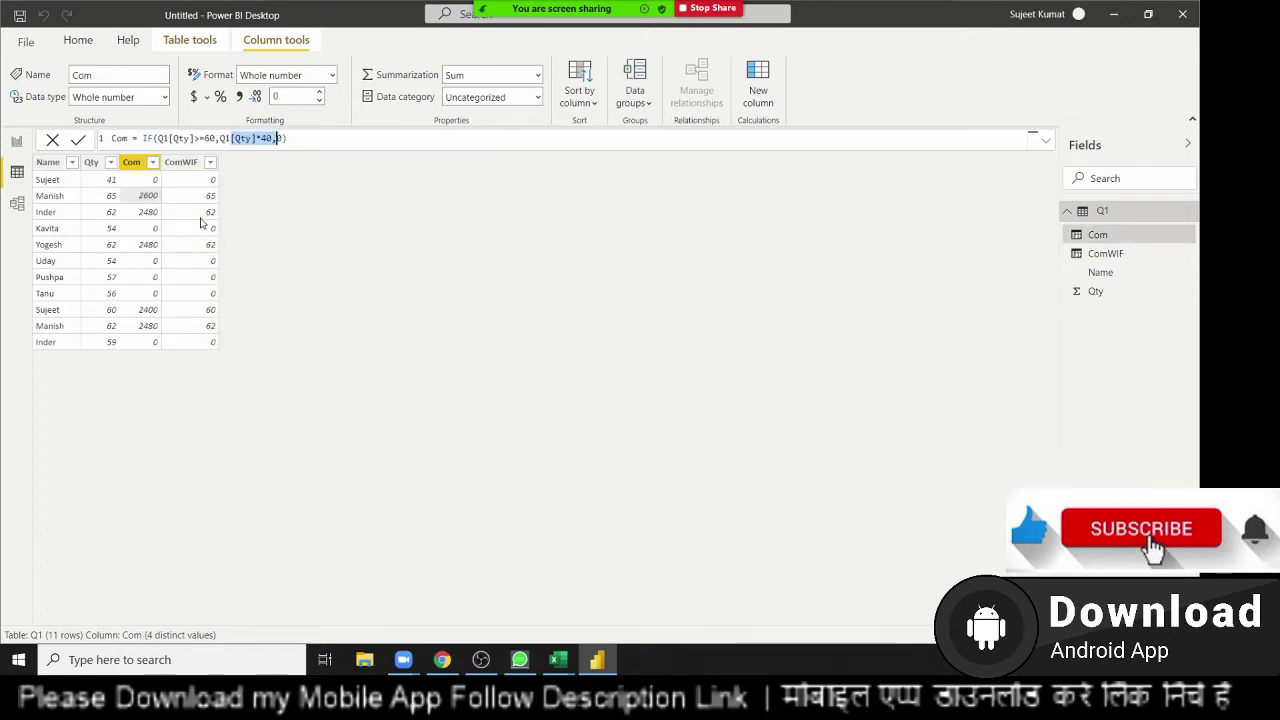
Edit ComWIF back to ((Q1[Qty]>=60)*Q1[Qty])*40
click(199, 175)
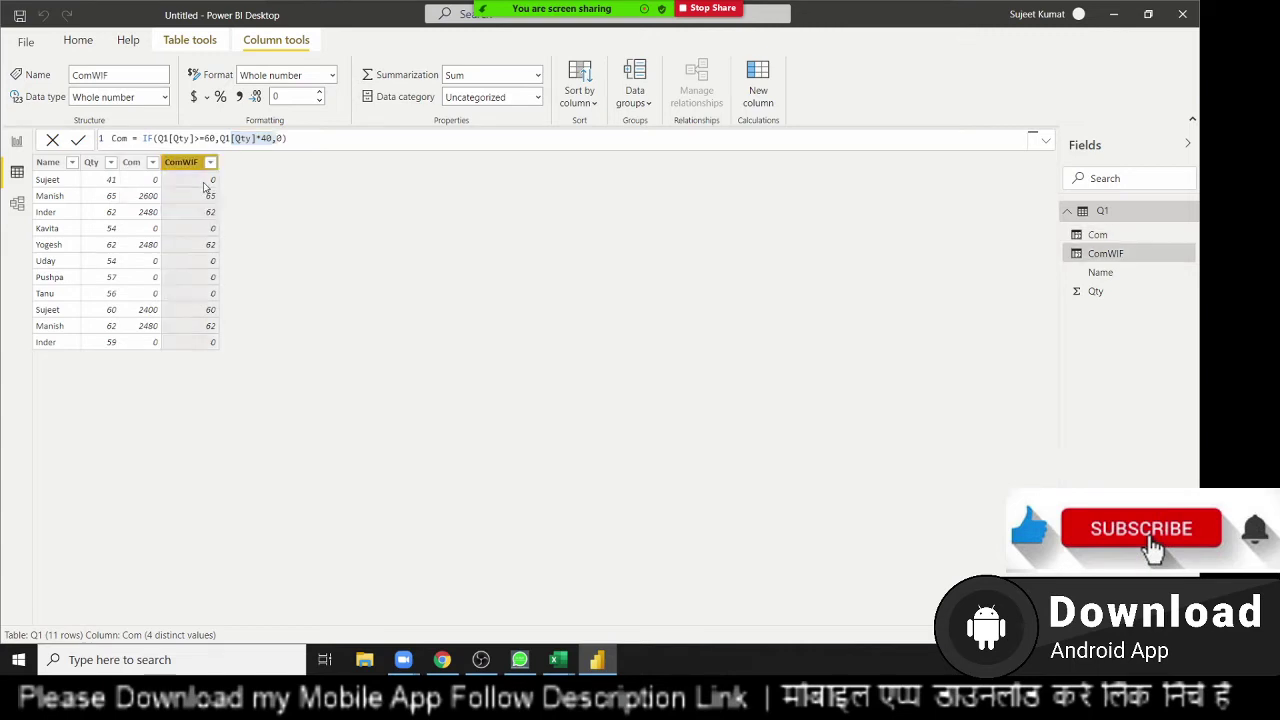
click(159, 138)
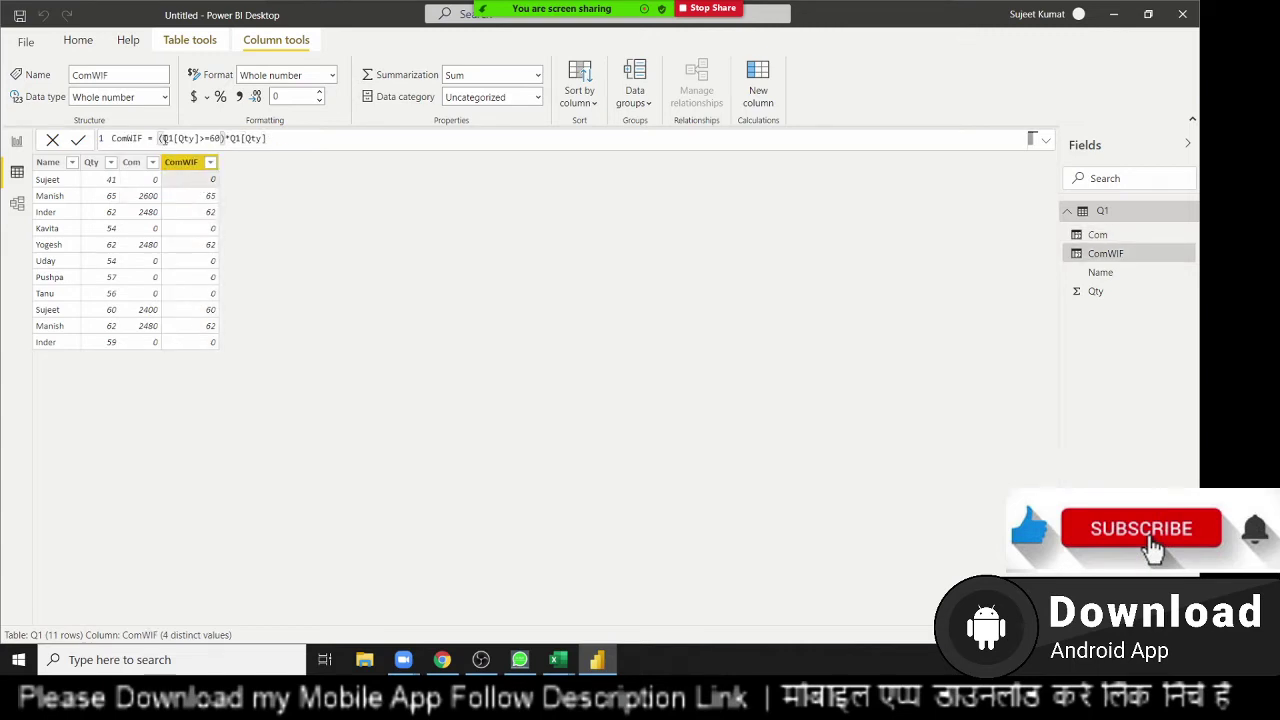
text(()
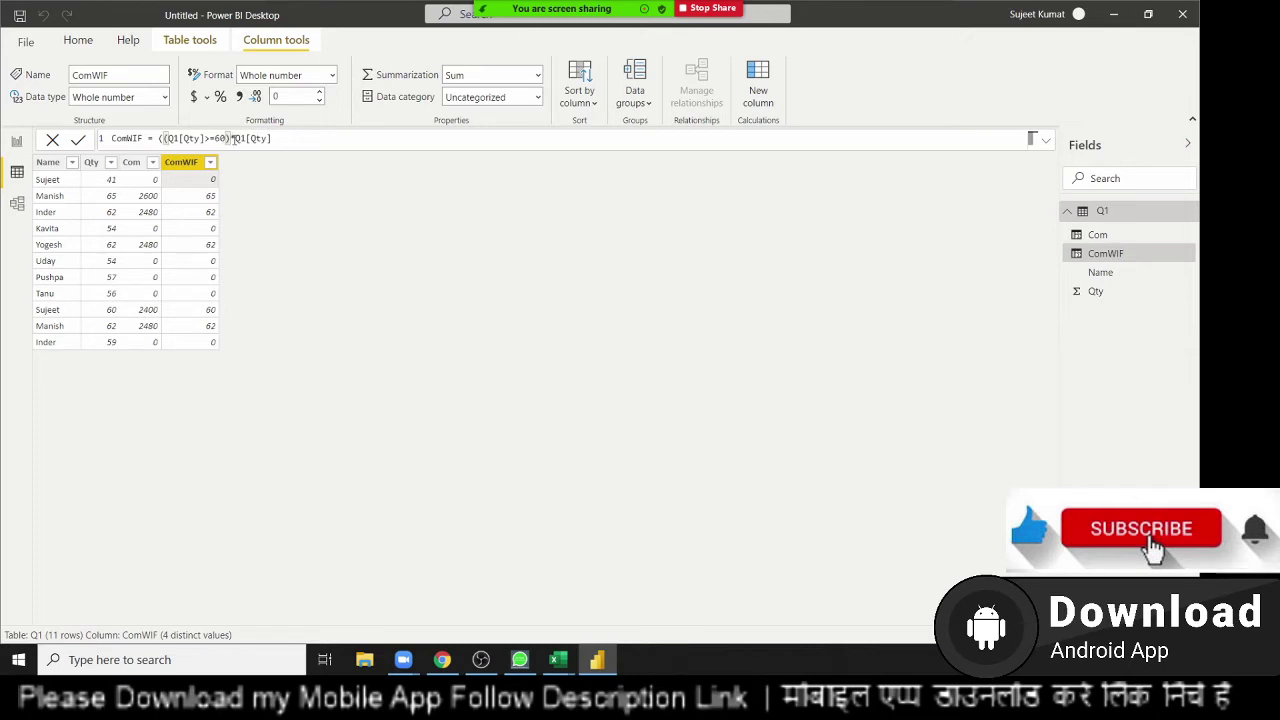
click(281, 133)
text())
text(*)
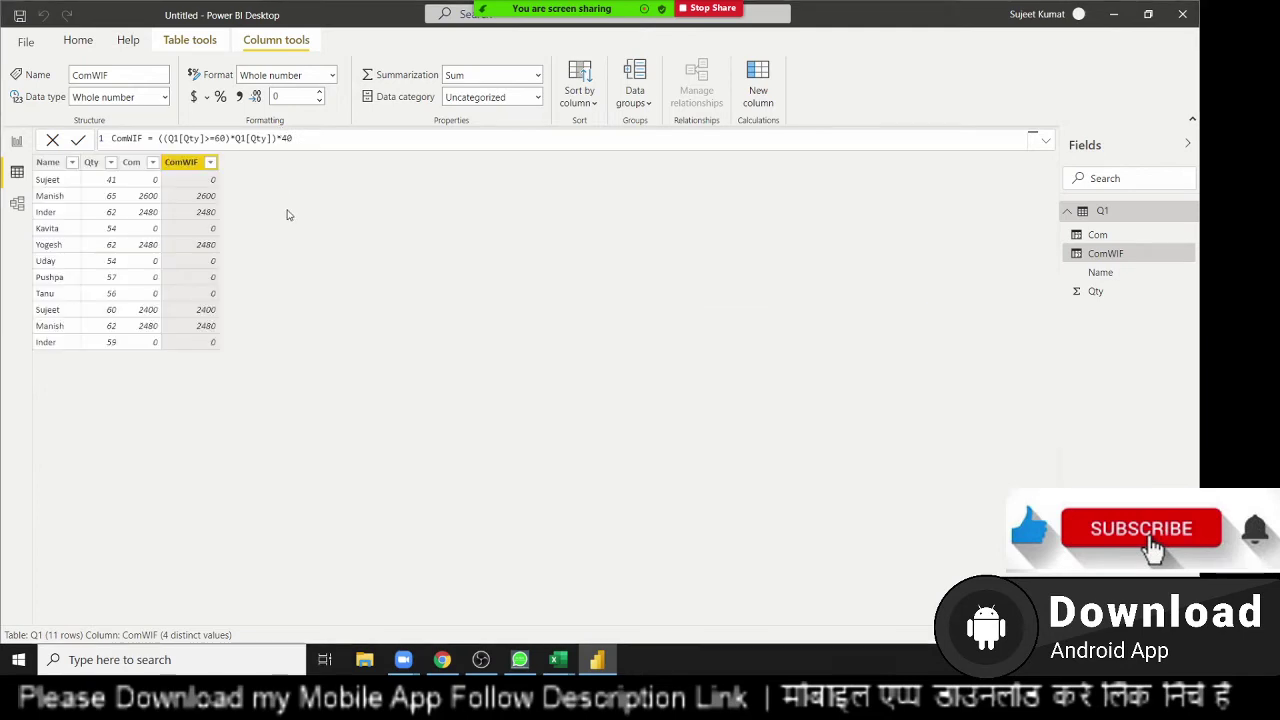
click(78, 40)
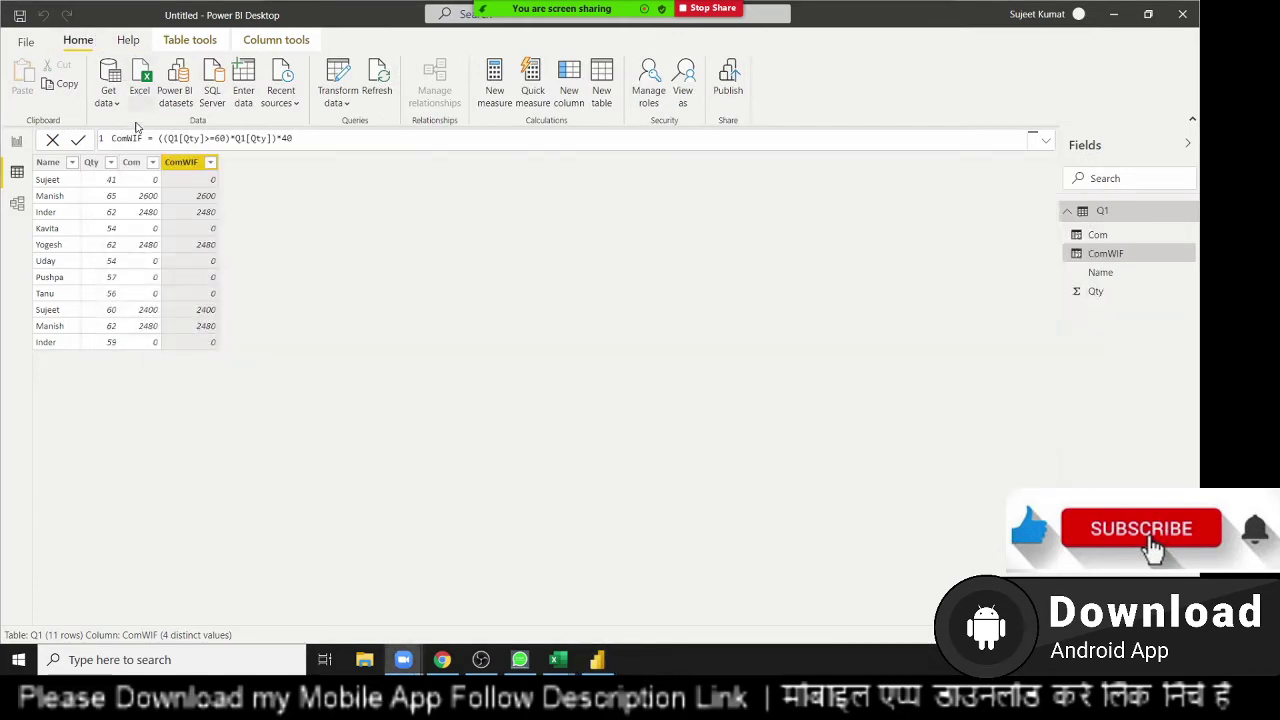
Copy the Name and Marks range A1:B11 from Excel's Q2 sheet, then return to Power BI Desktop
key(alt+Tab)
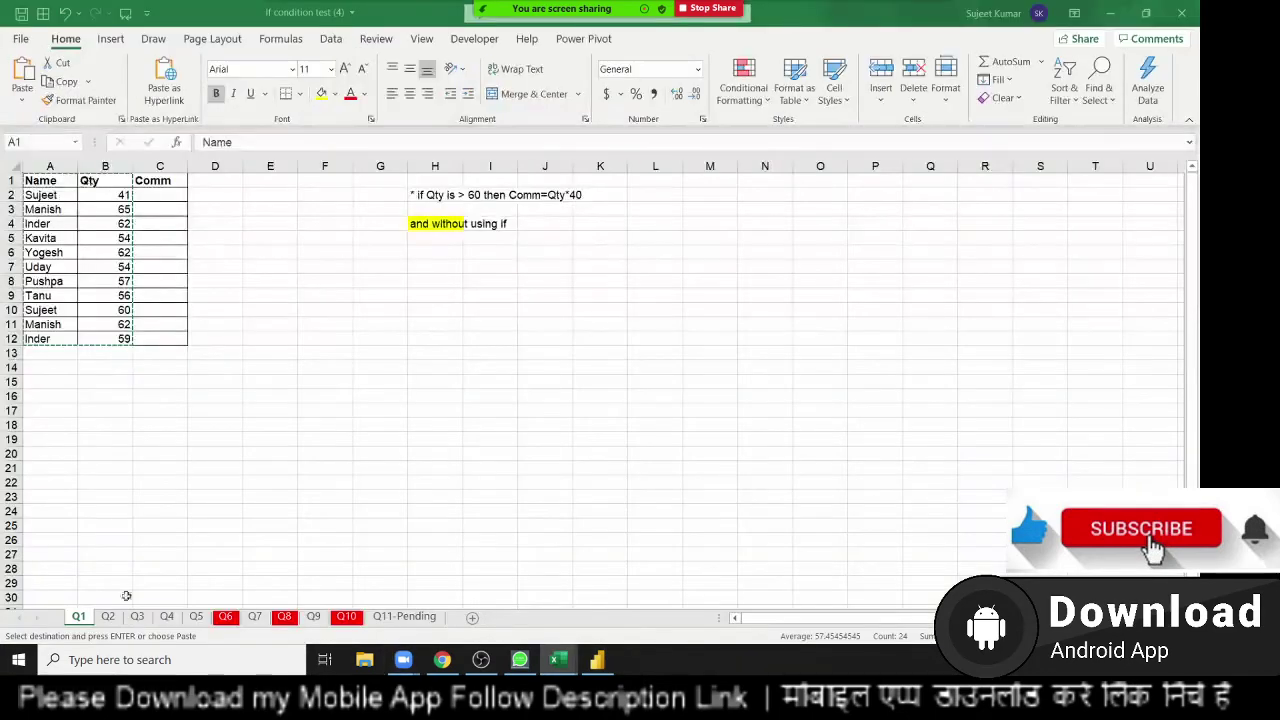
click(108, 616)
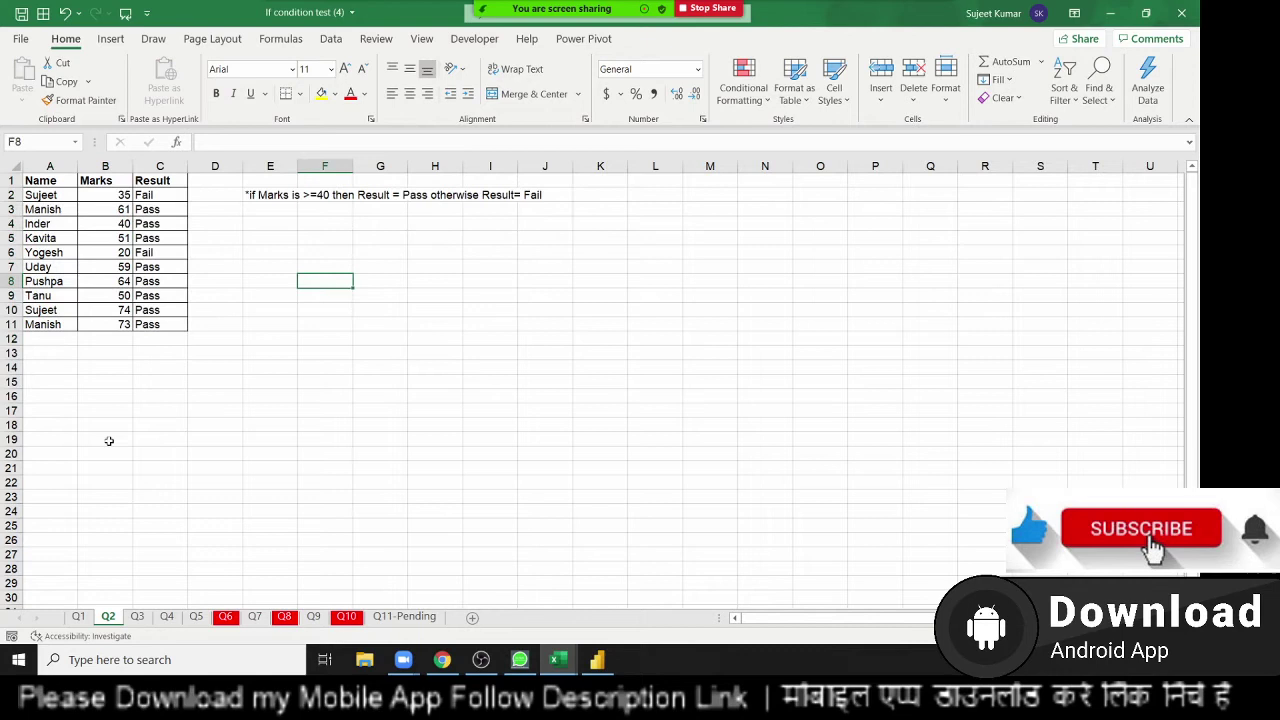
click(87, 222)
key(Up)
key(Up)
key(Up)
key(Left)
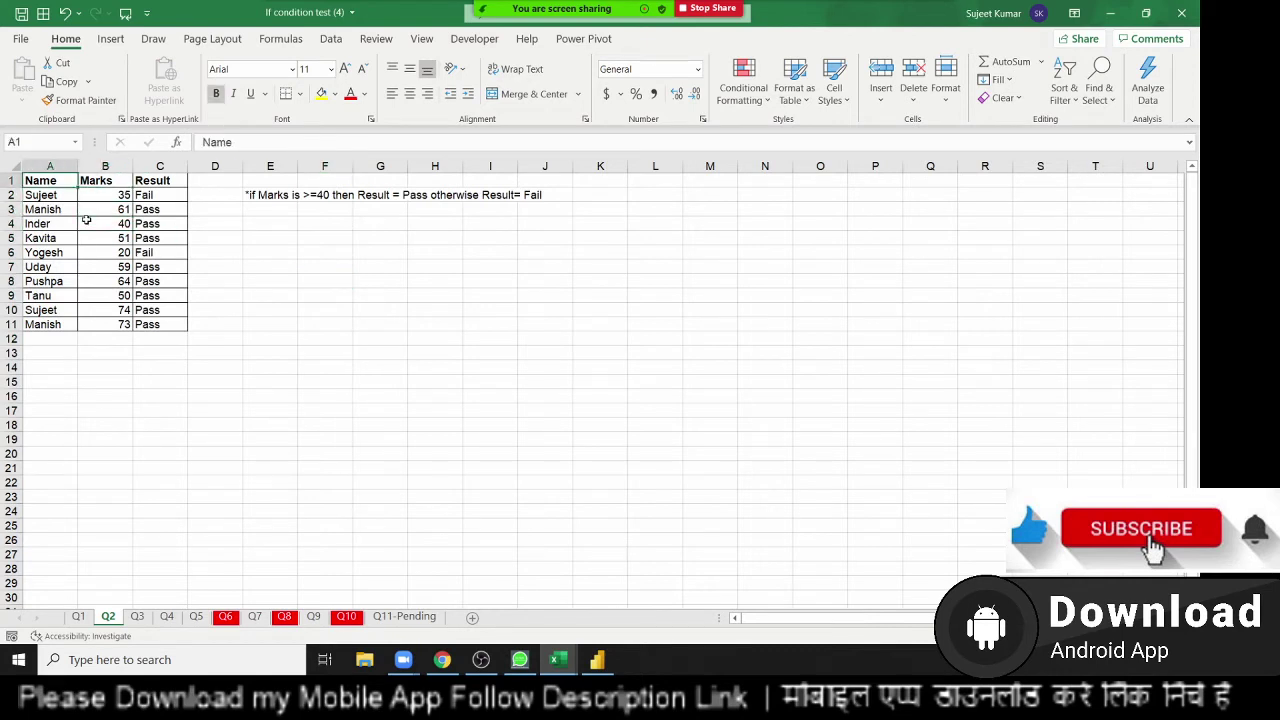
key(shift+Right)
key(shift+Right)
key(shift+Left)
key(ctrl+shift+Down)
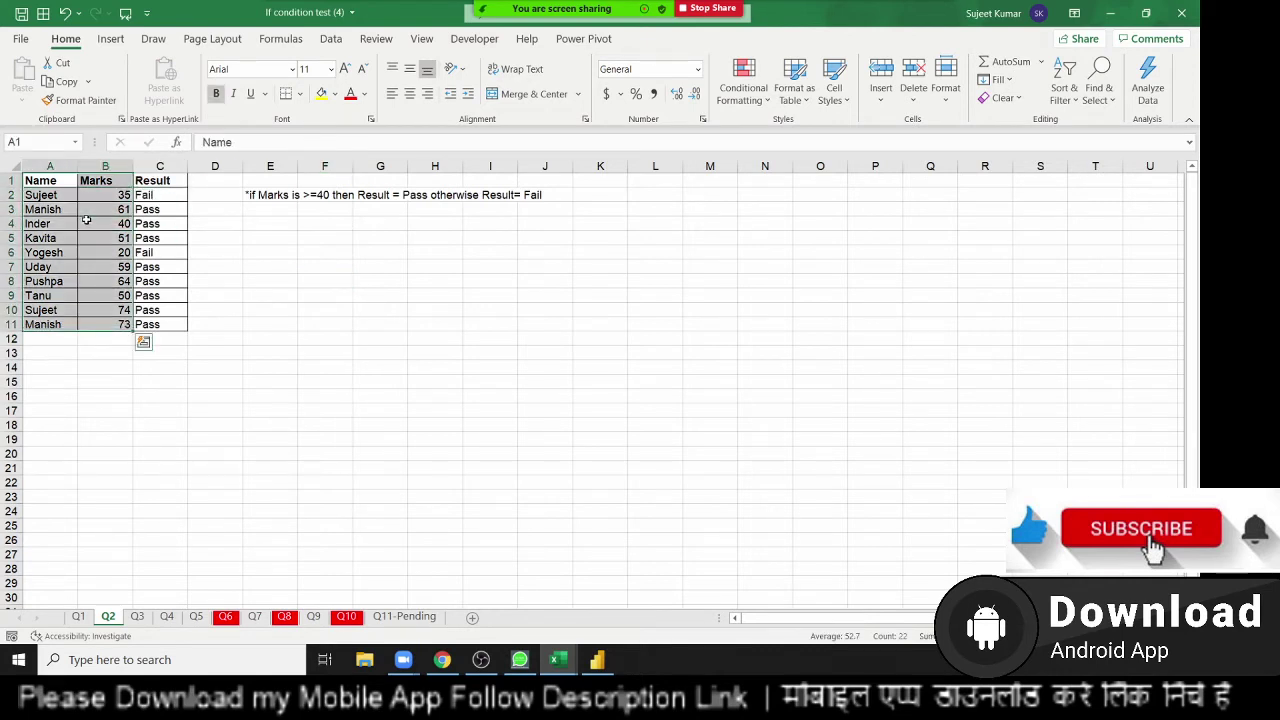
key(ctrl+c)
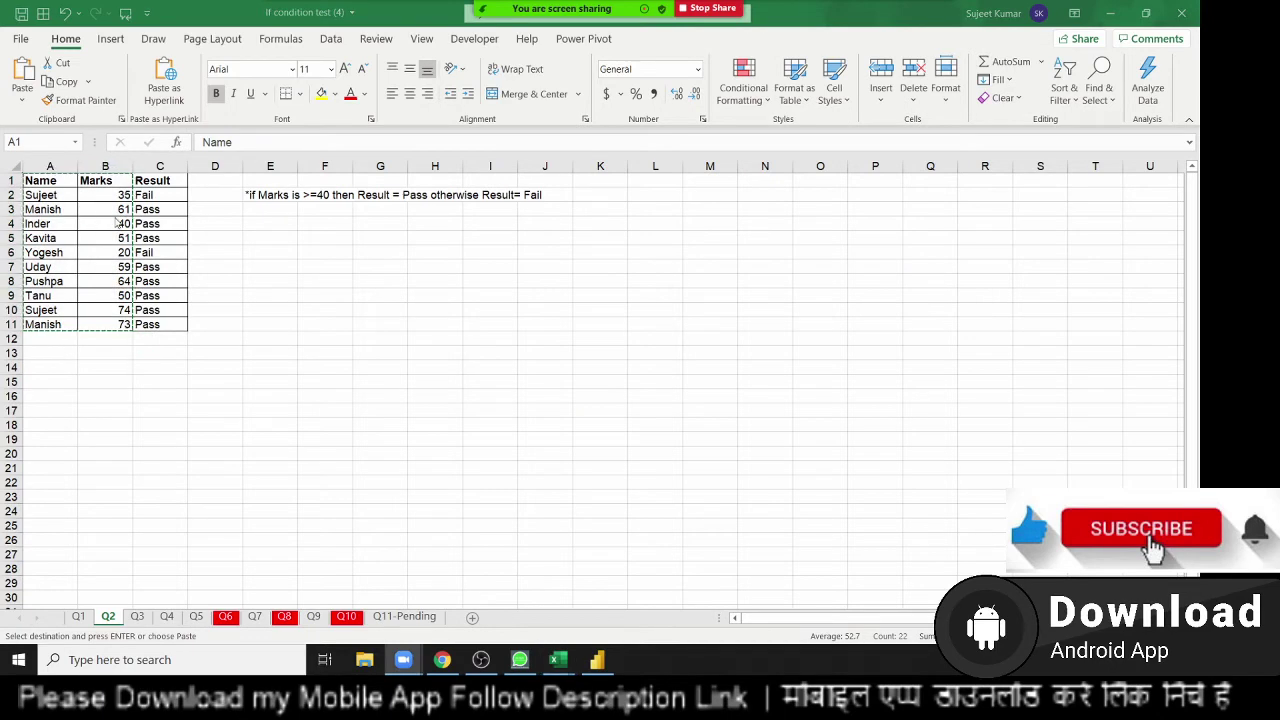
key(alt+Tab)
key(alt+Tab)
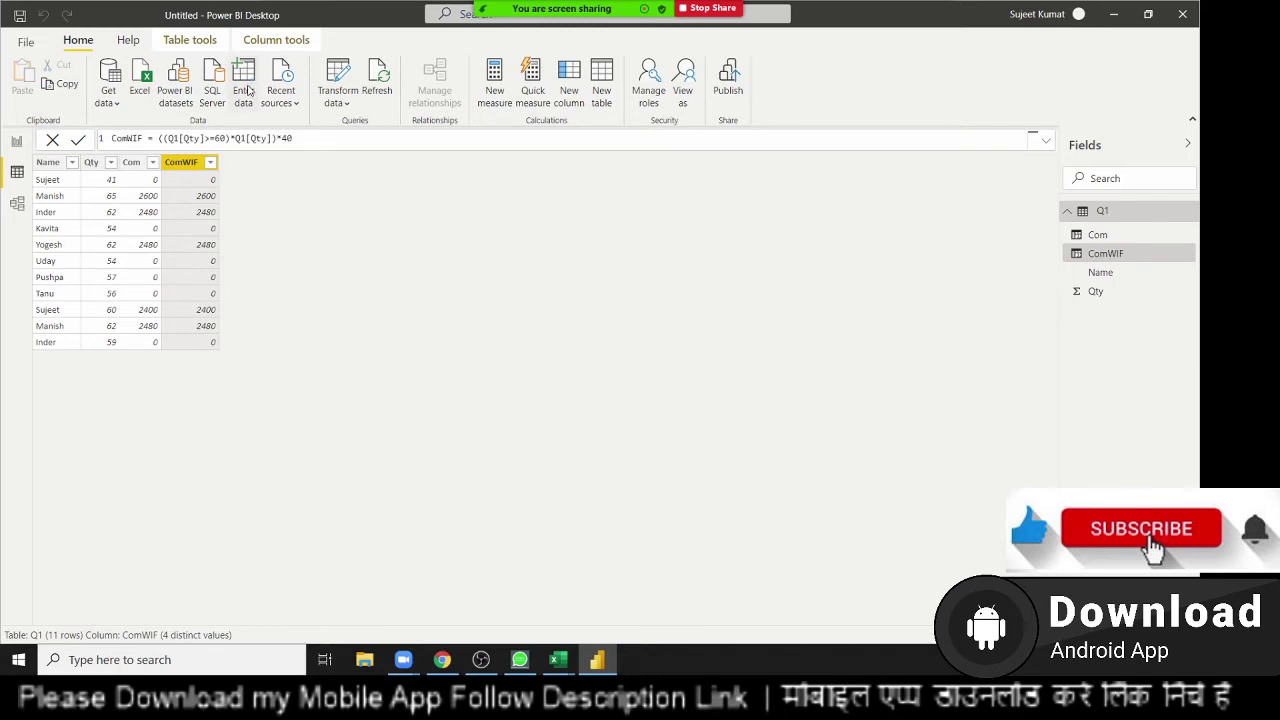
Paste the student names and marks into a new Enter data table named Q2 and load it
click(246, 91)
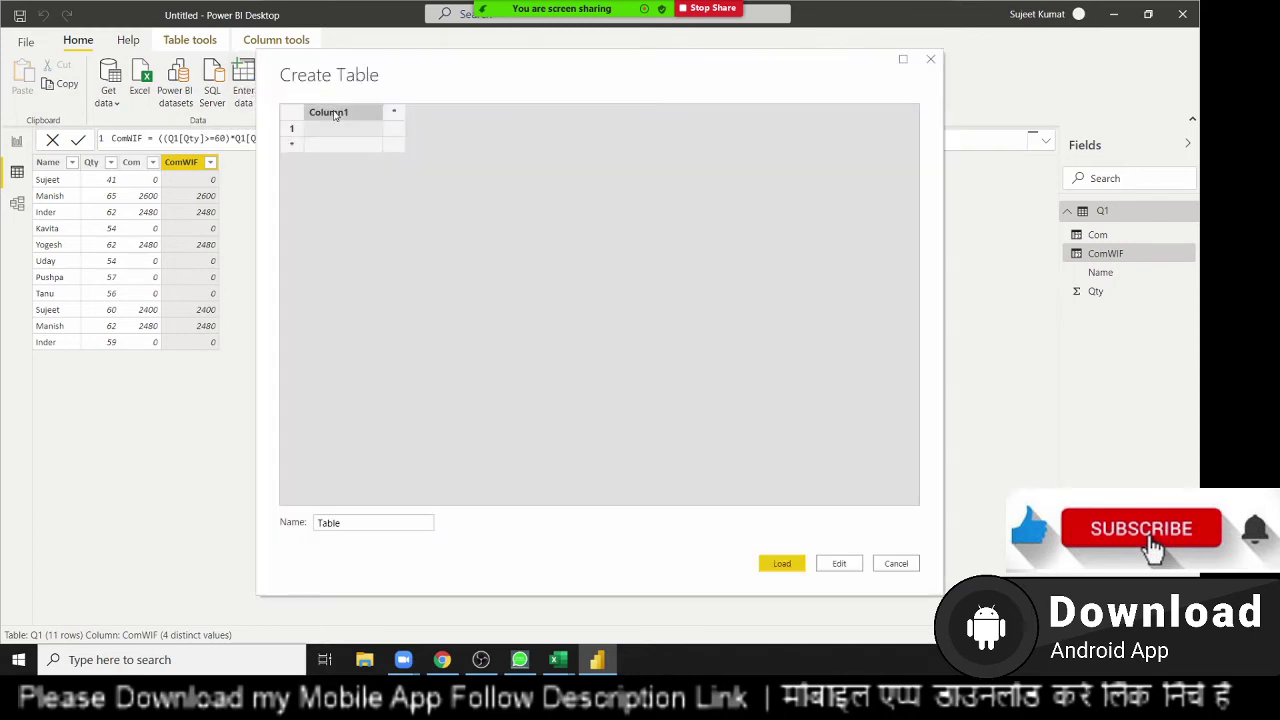
key(ctrl+v)
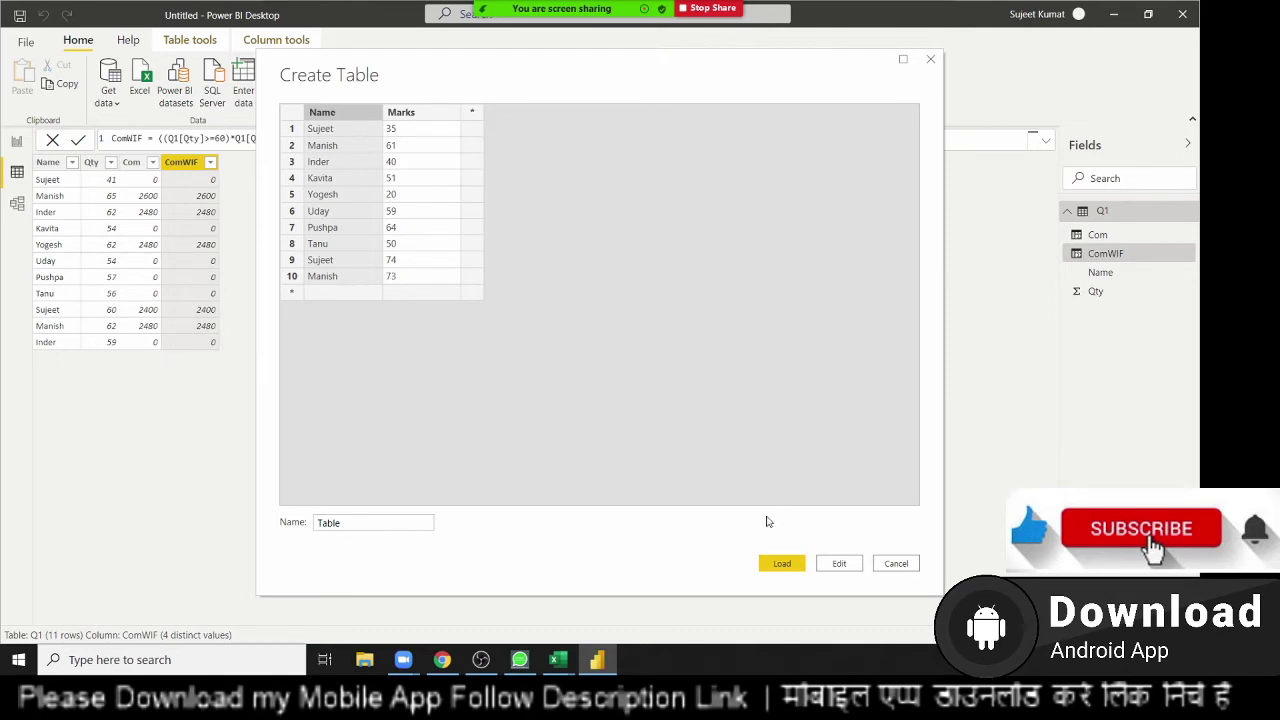
drag(420, 518, 233, 522)
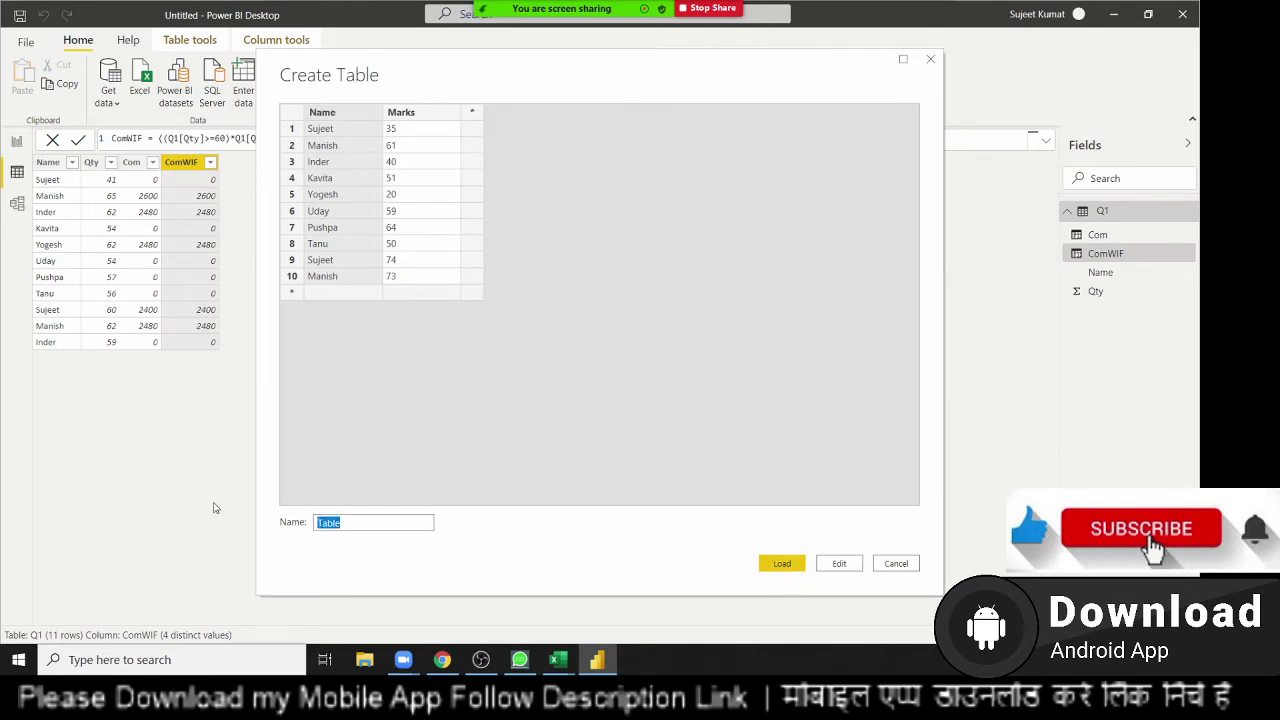
text(Q2)
click(782, 563)
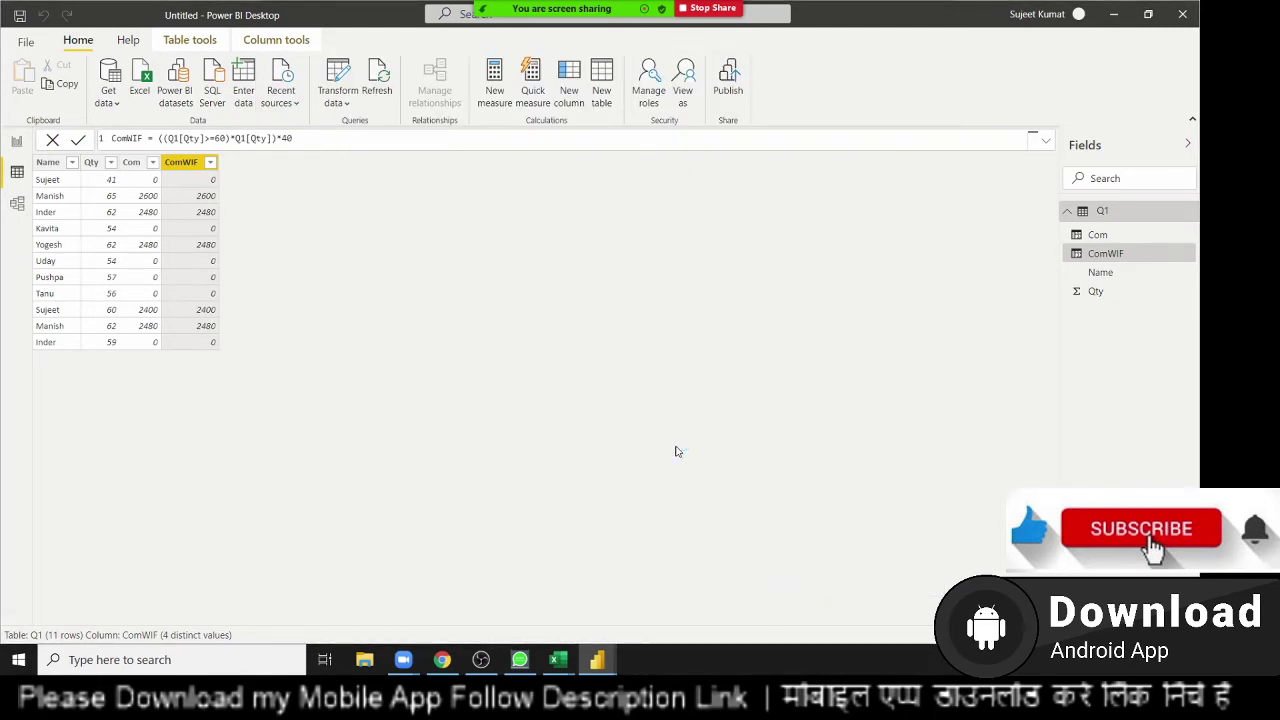
Show the Q2 table's data from the Fields pane
key(alt+Tab)
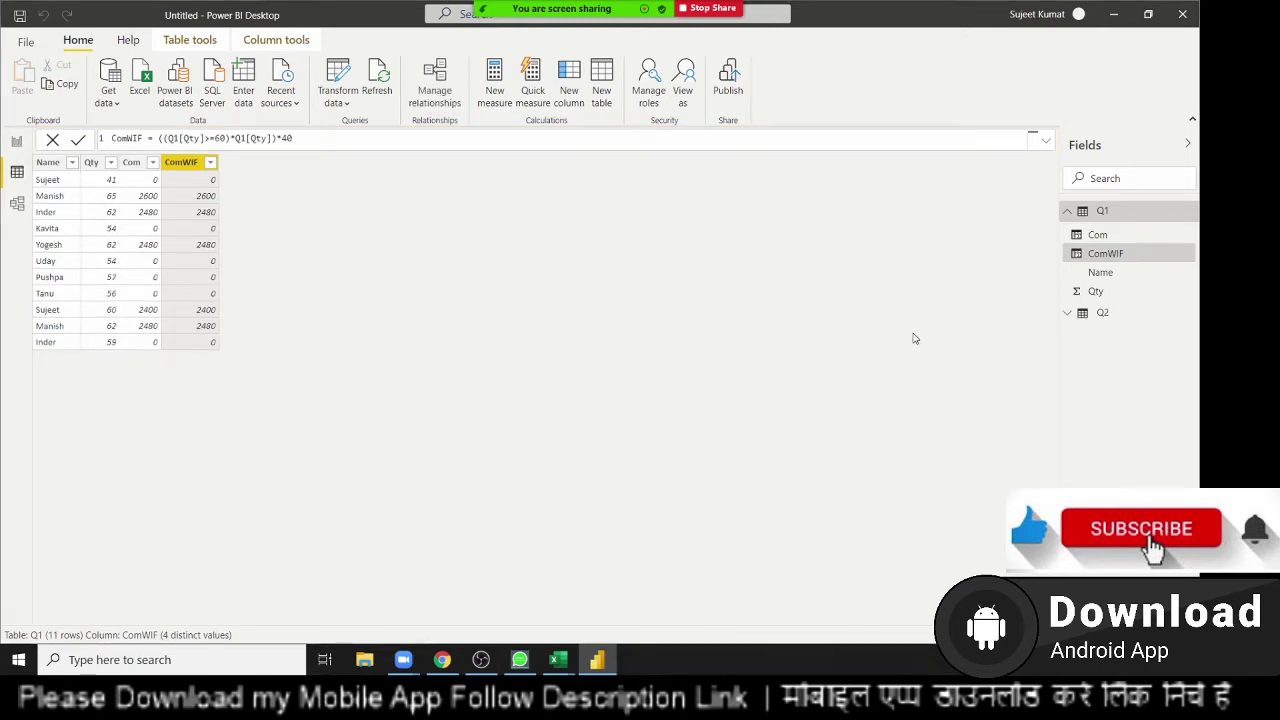
click(1101, 316)
click(1101, 314)
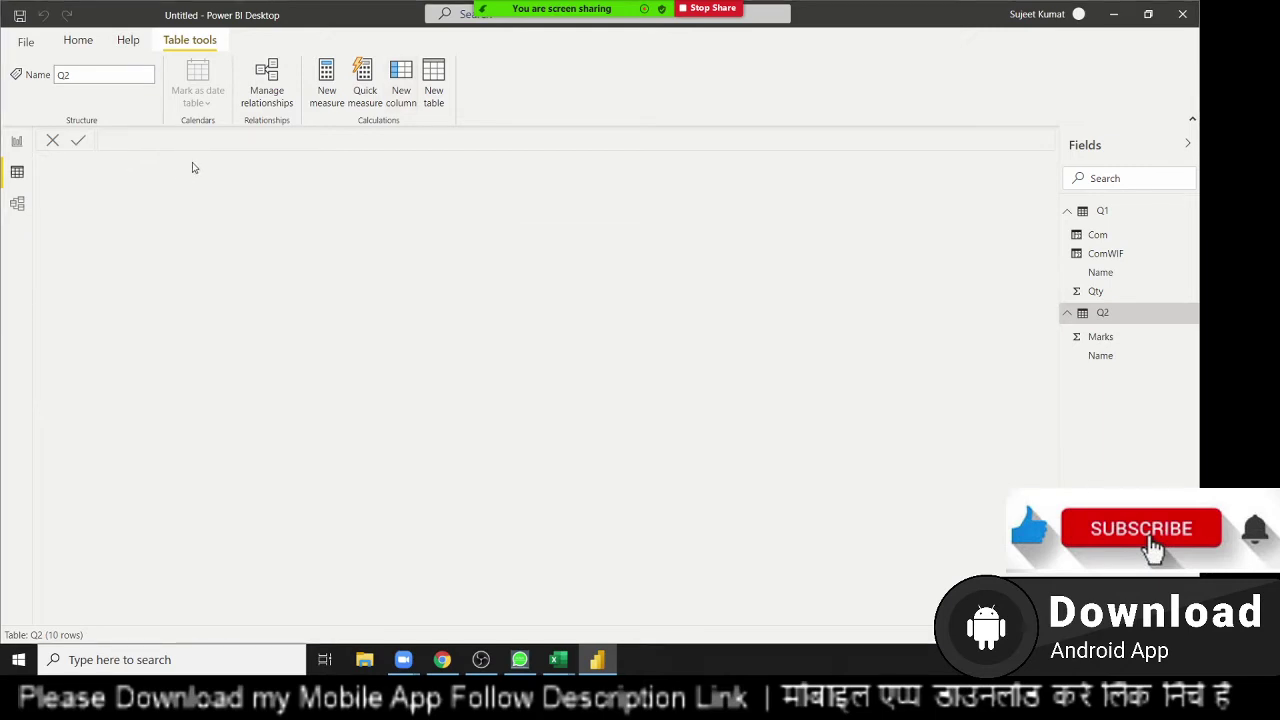
Create the Result column as IF(Q2[Marks]>=30, "Pass", "Fail"), then switch to Excel
double_click(131, 141)
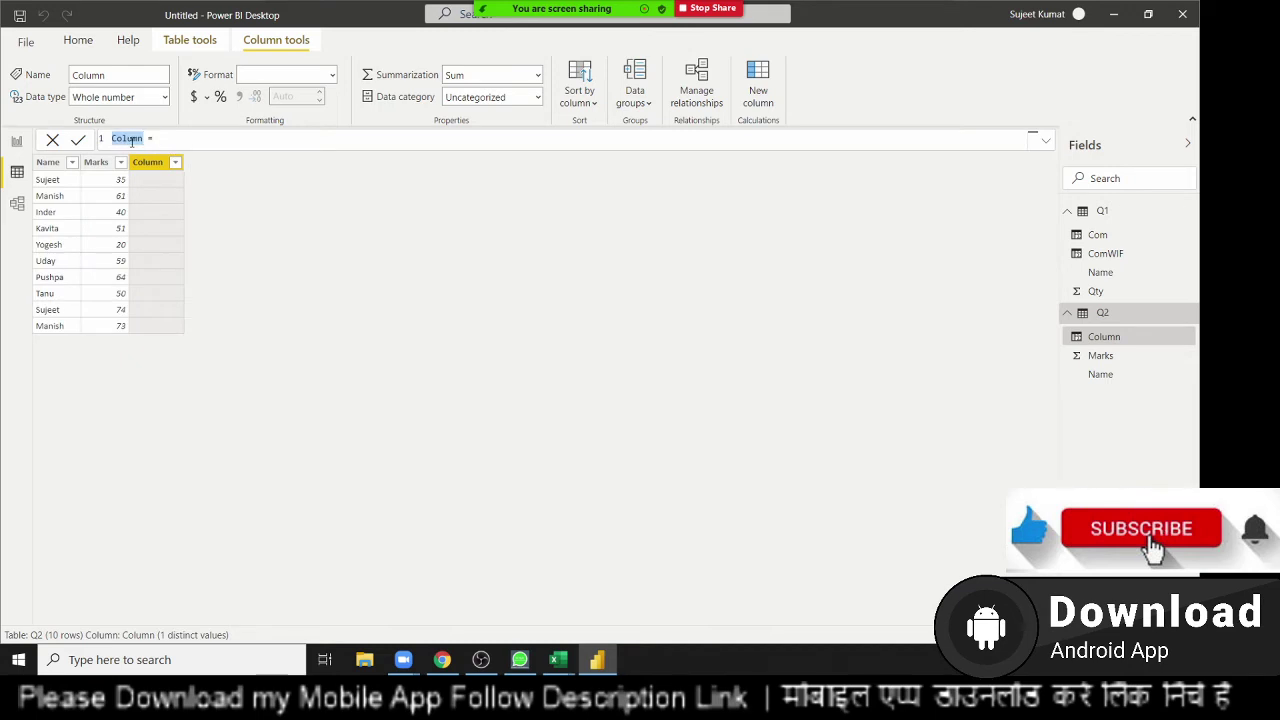
text(Re)
text(sult = )
text(IF()
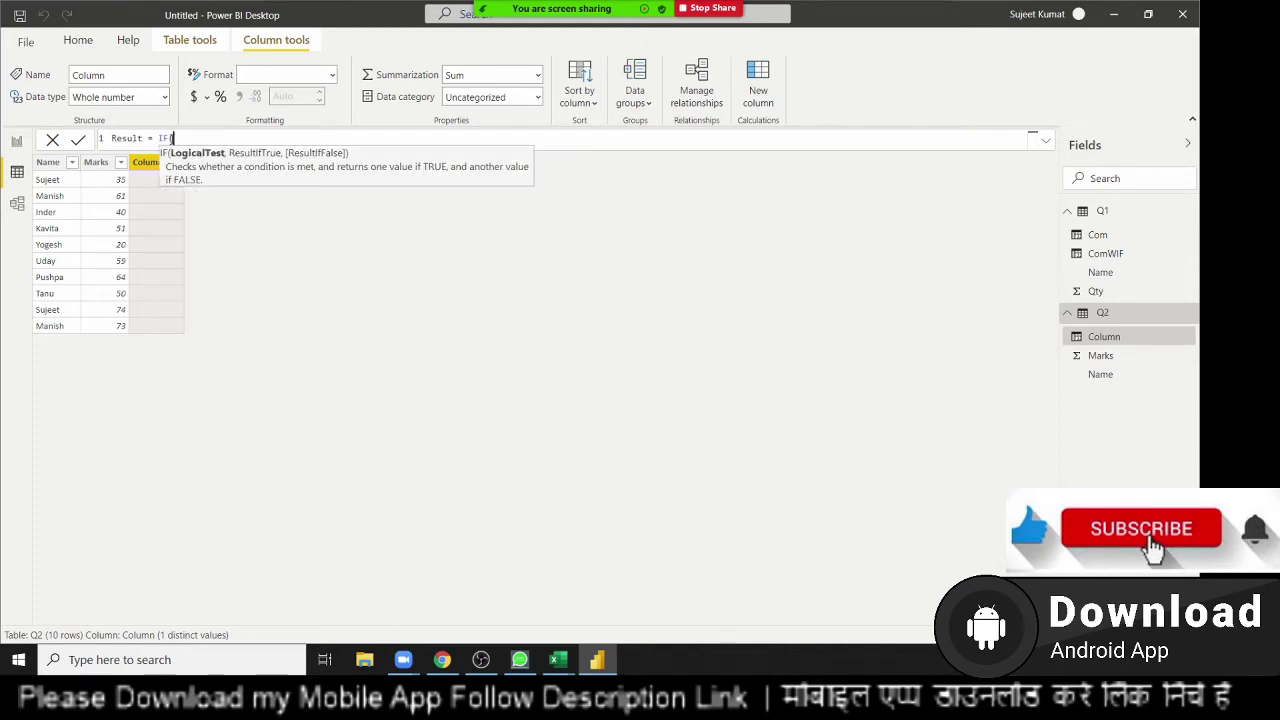
text(Q2)
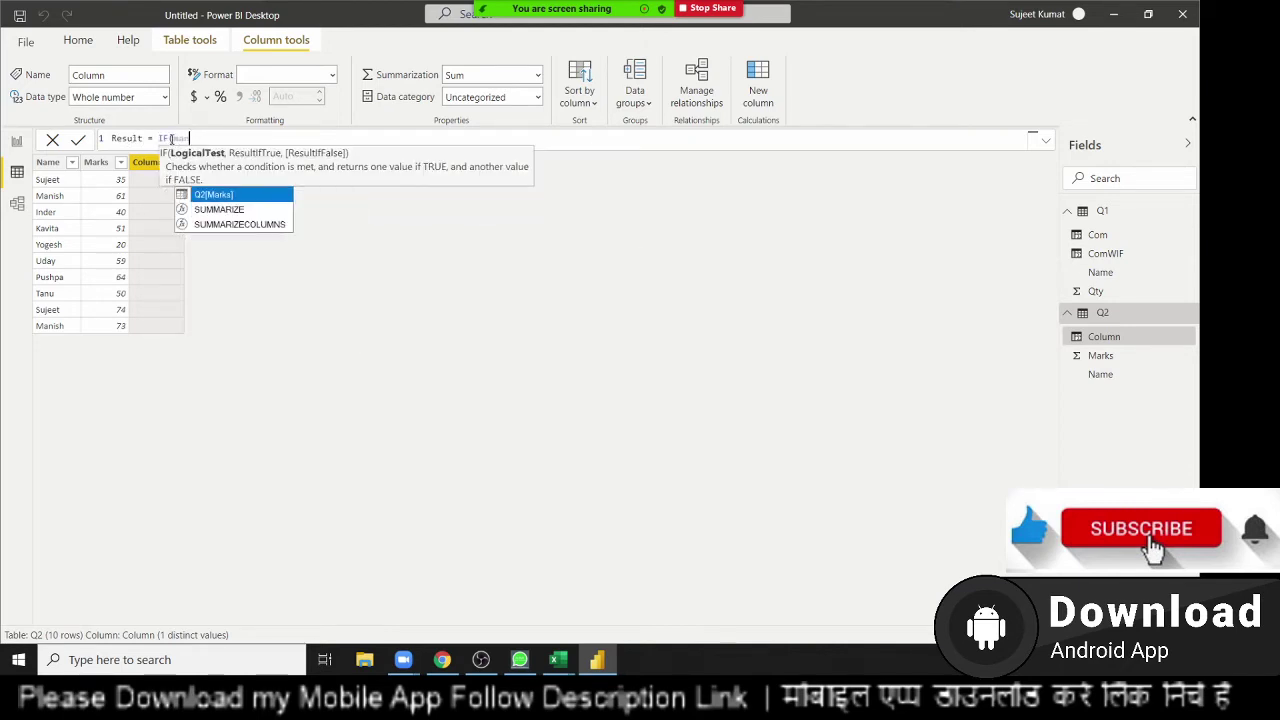
text([Marks])
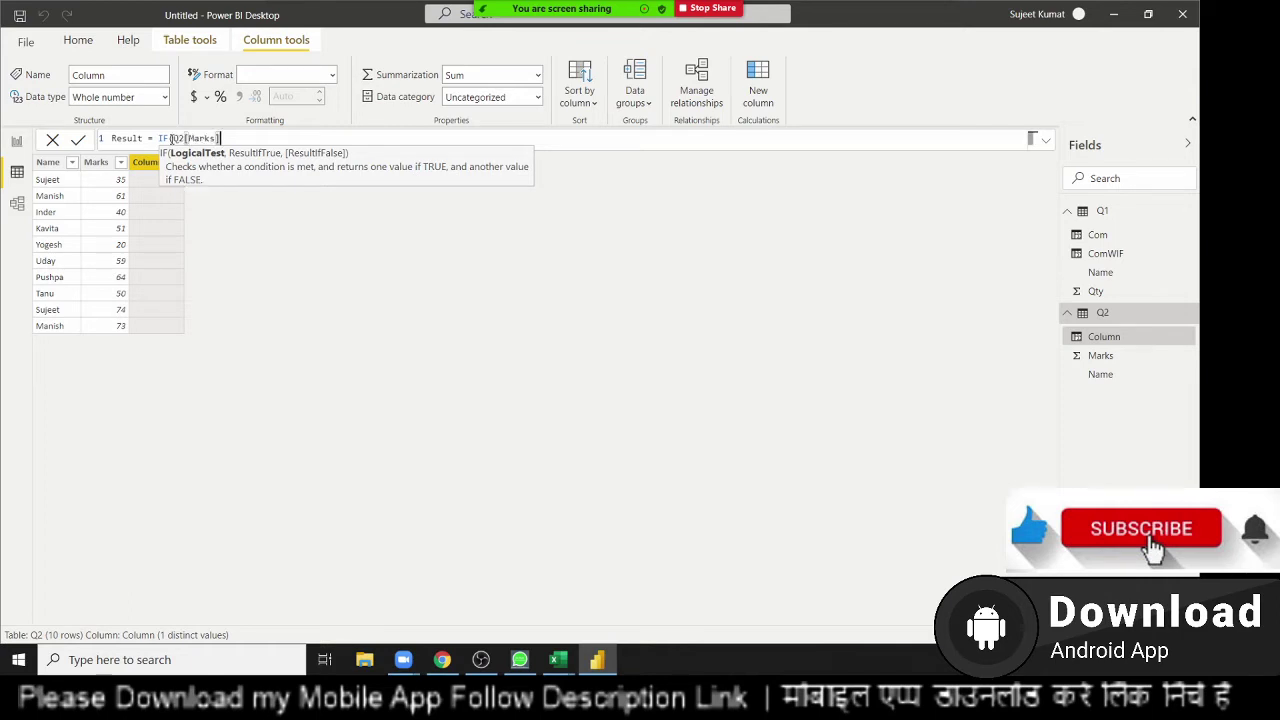
text(>=)
text(30, )
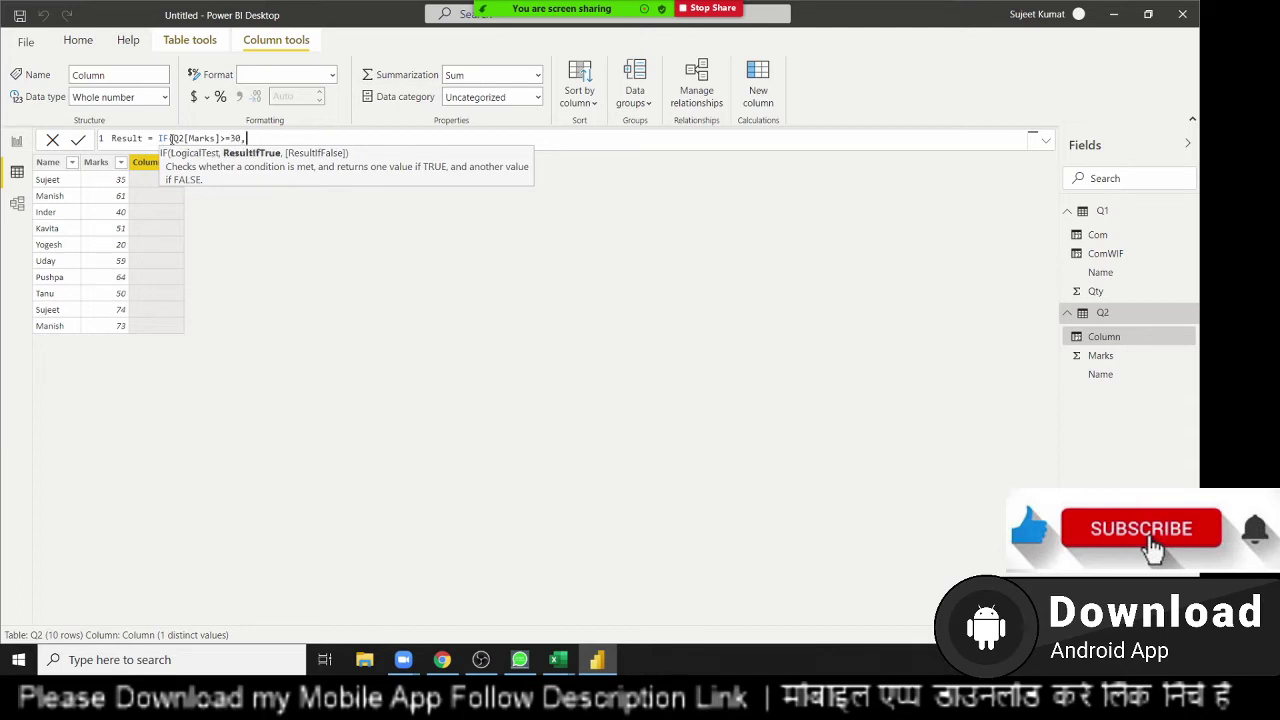
text(")
key(BackSpace)
key(BackSpace)
key(BackSpace)
text(")
text(,"Fai)
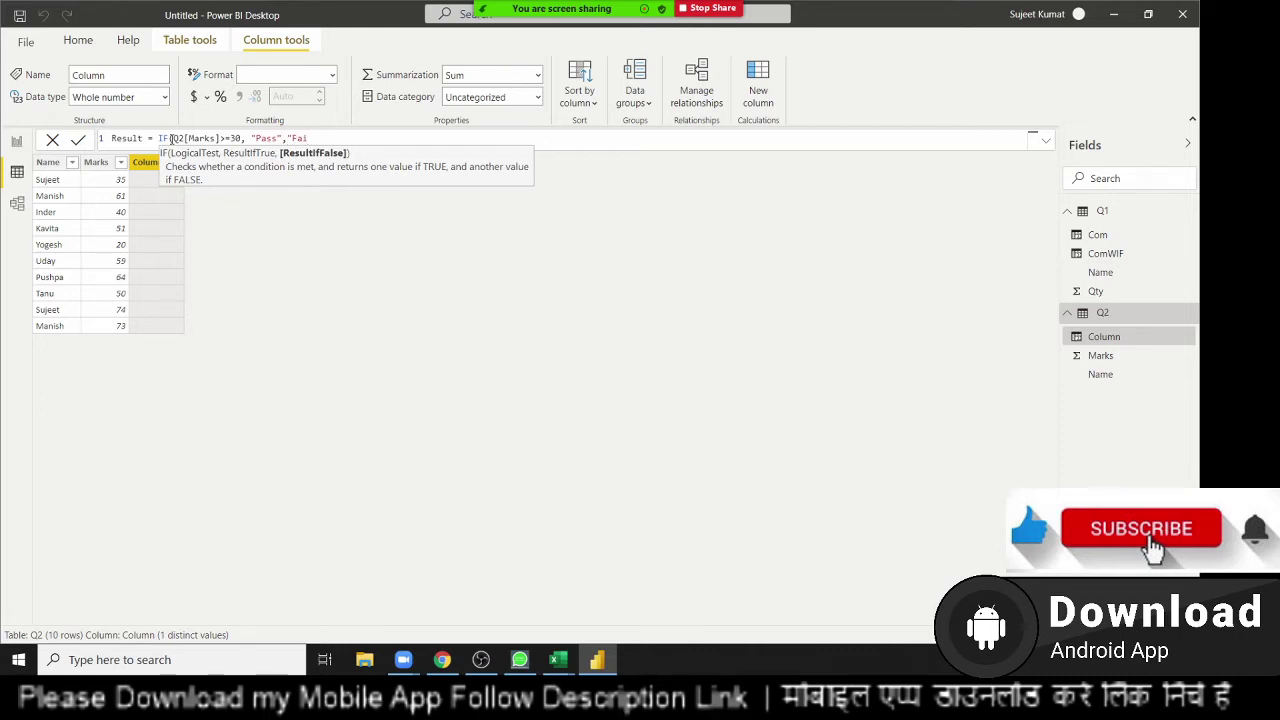
text())
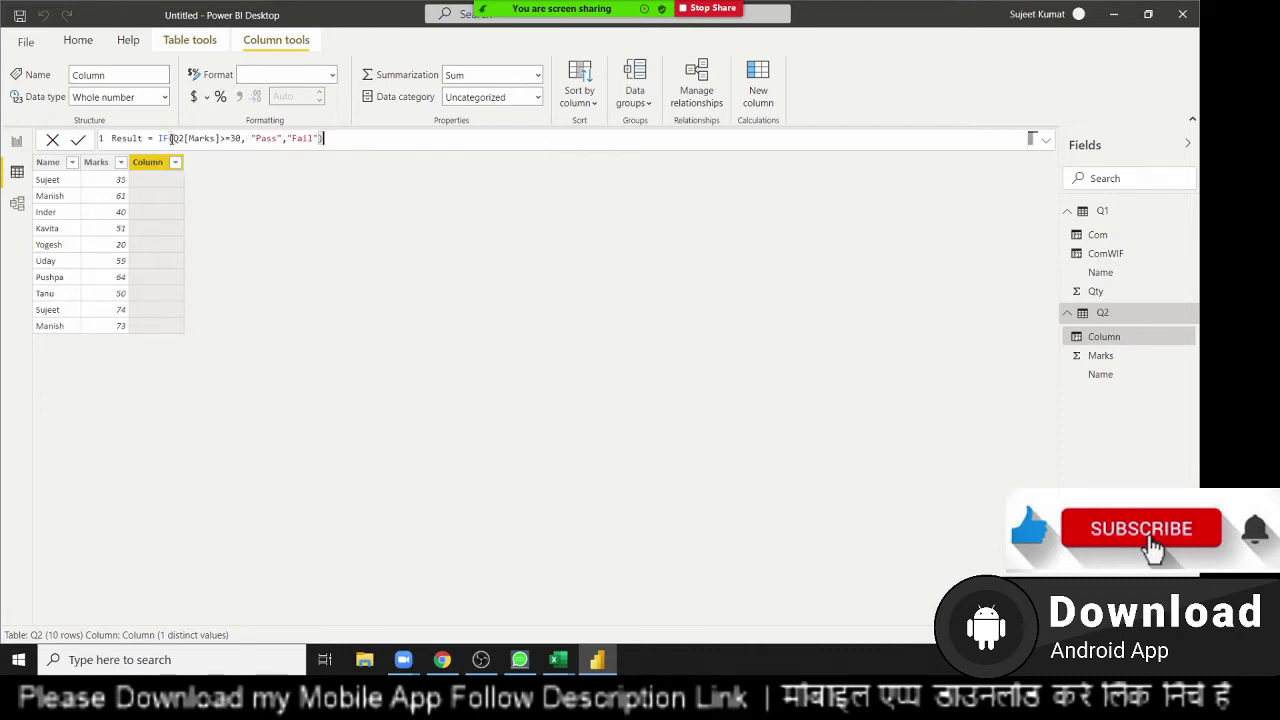
key(Return)
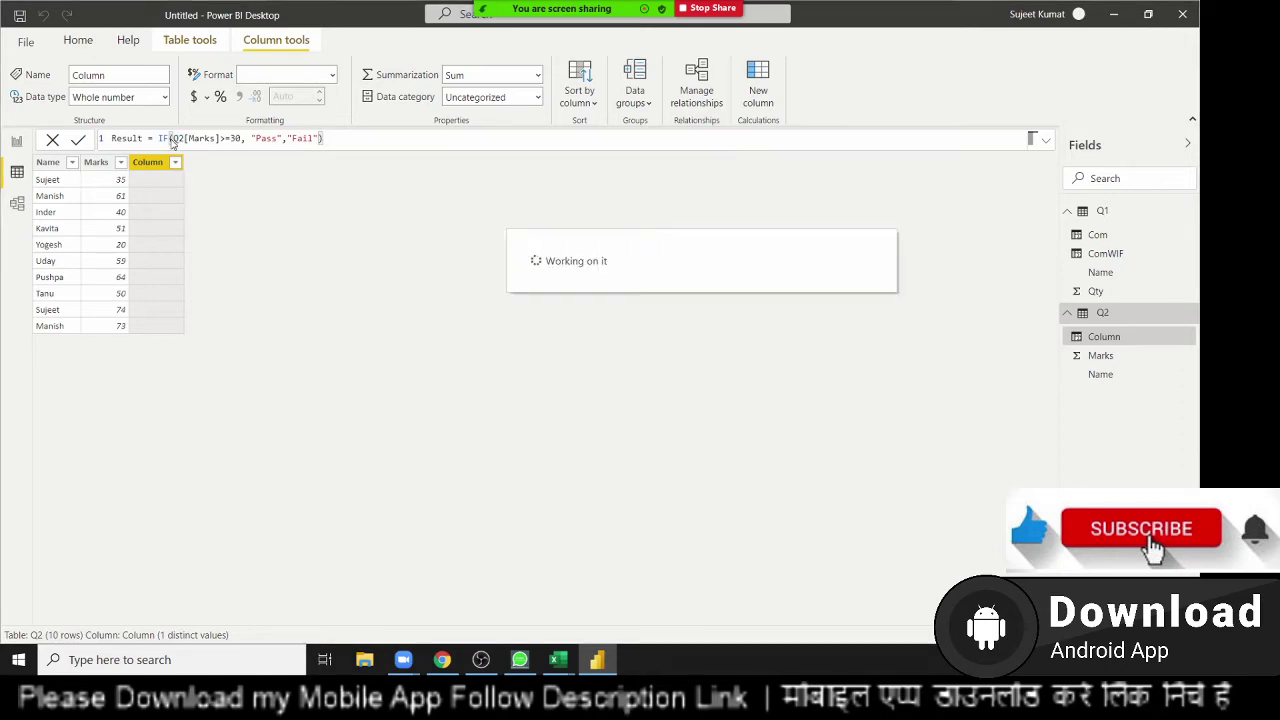
key(alt+Tab)
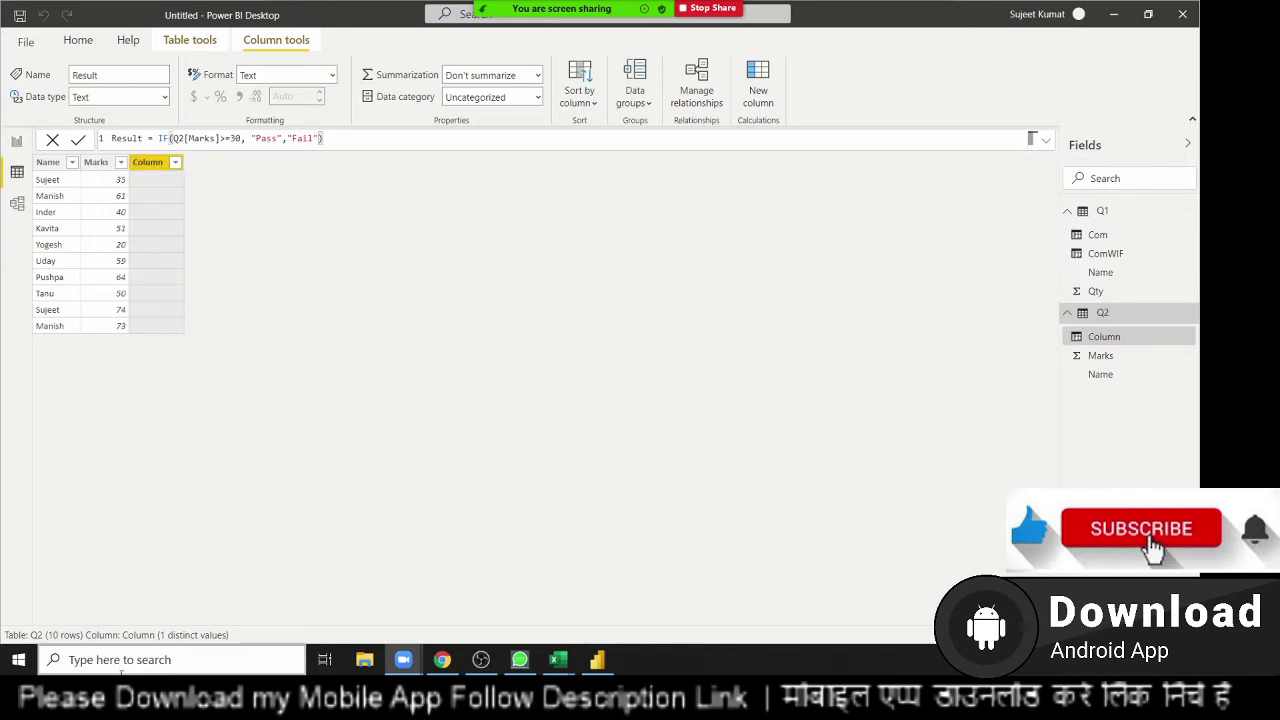
key(alt+Tab)
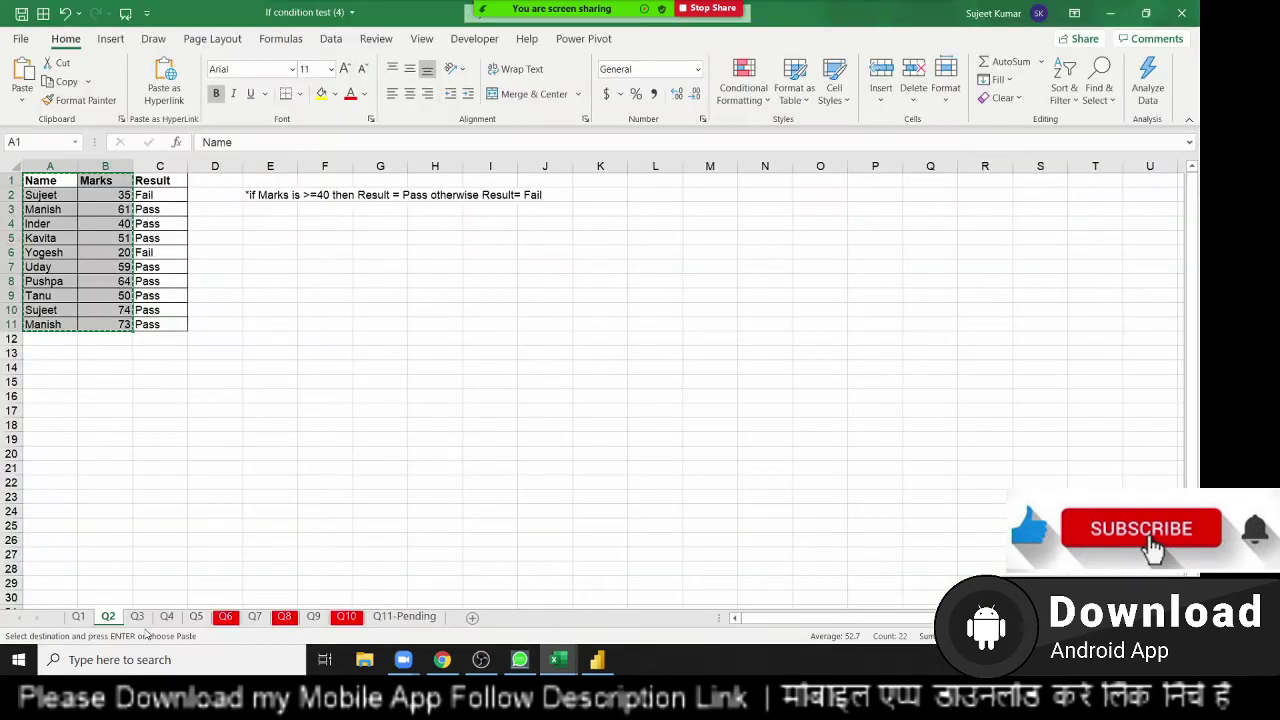
Copy the MRP and TAX data A1:B16 from Excel's Q4 sheet and return to Power BI
click(137, 617)
click(188, 430)
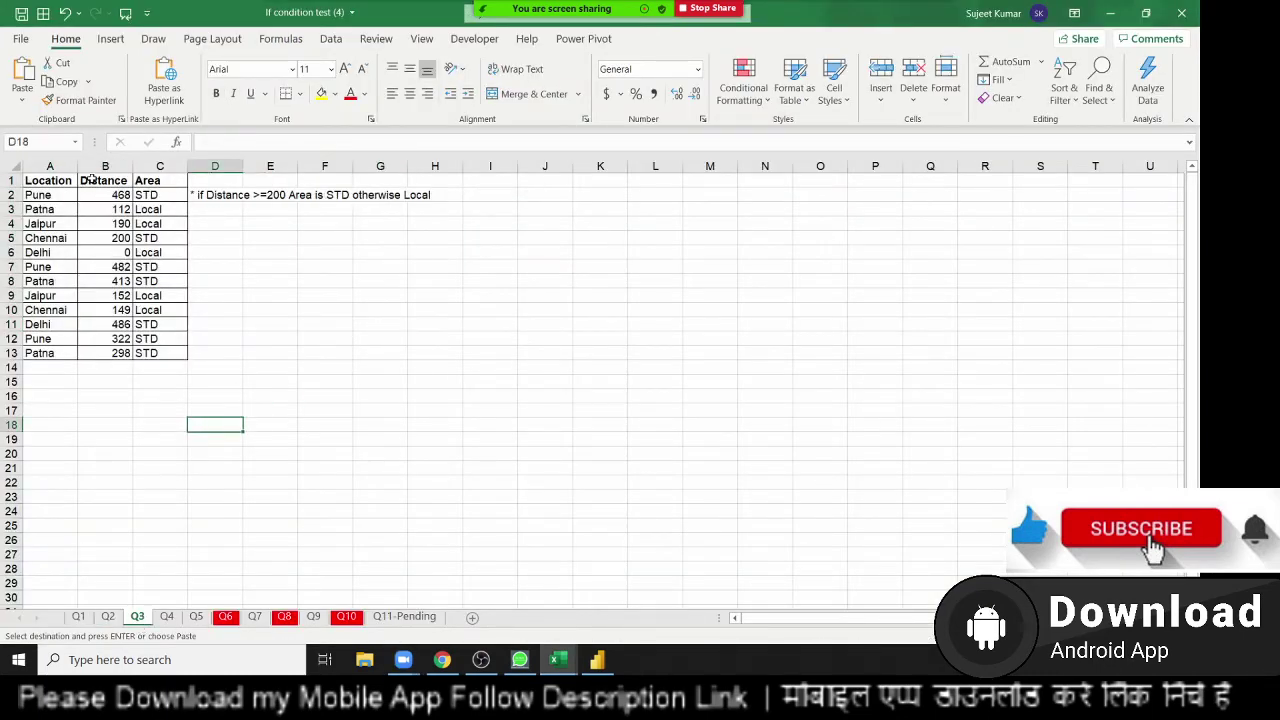
drag(60, 182, 92, 345)
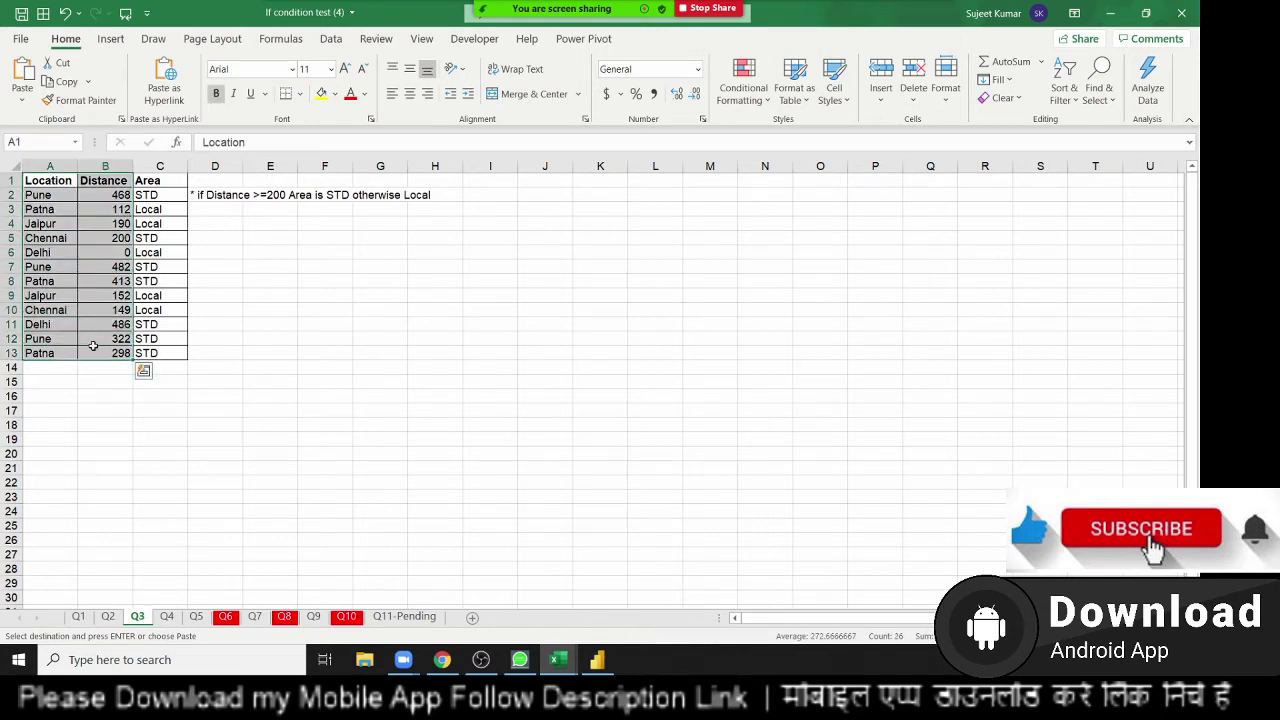
click(167, 617)
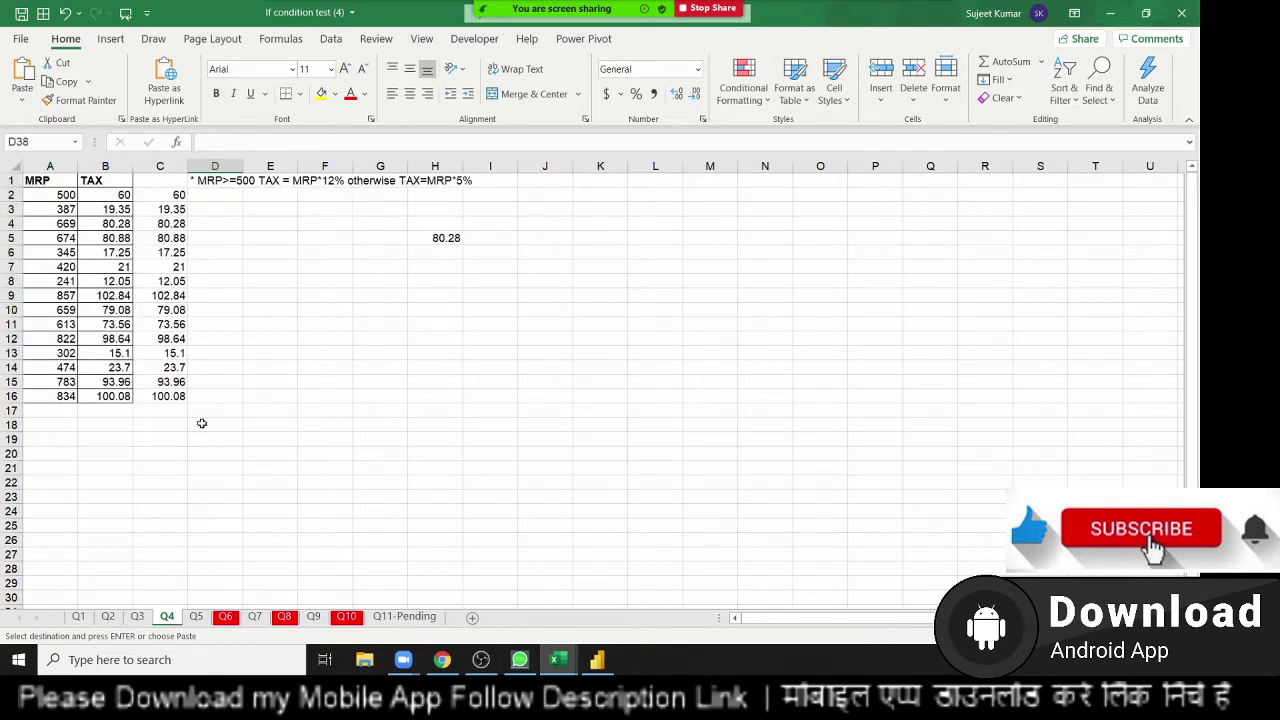
click(99, 193)
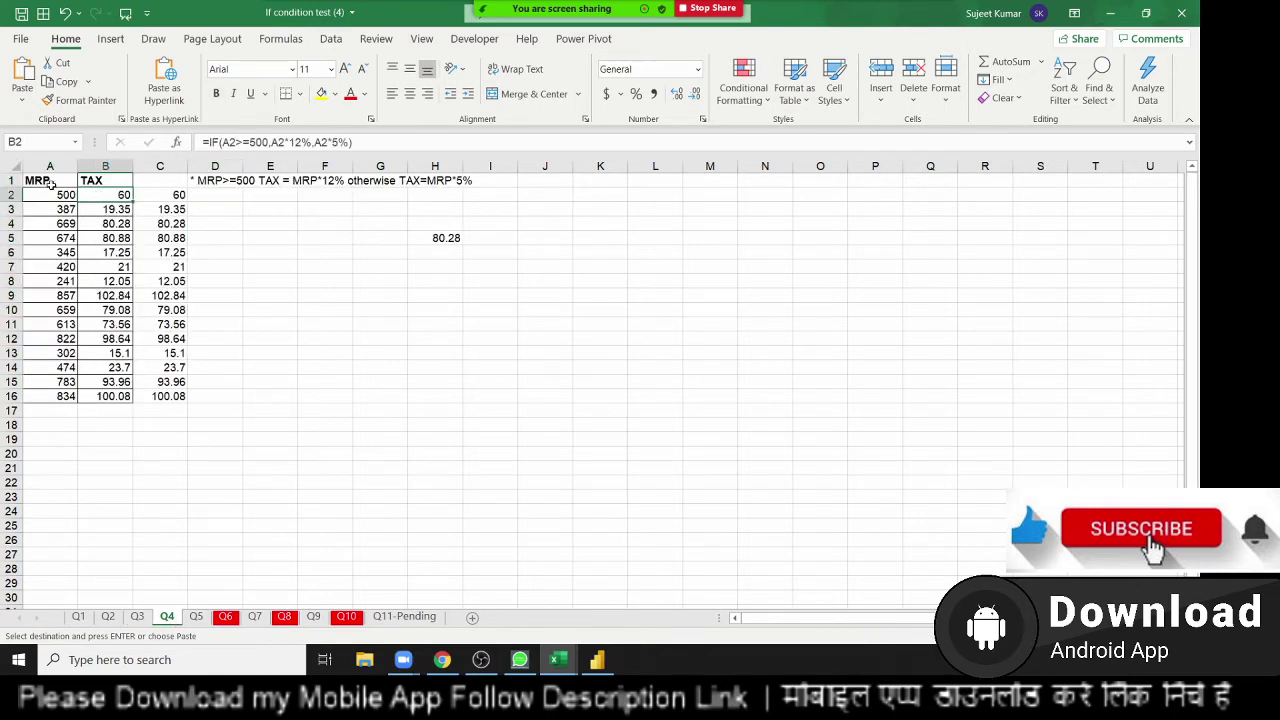
drag(45, 180, 84, 392)
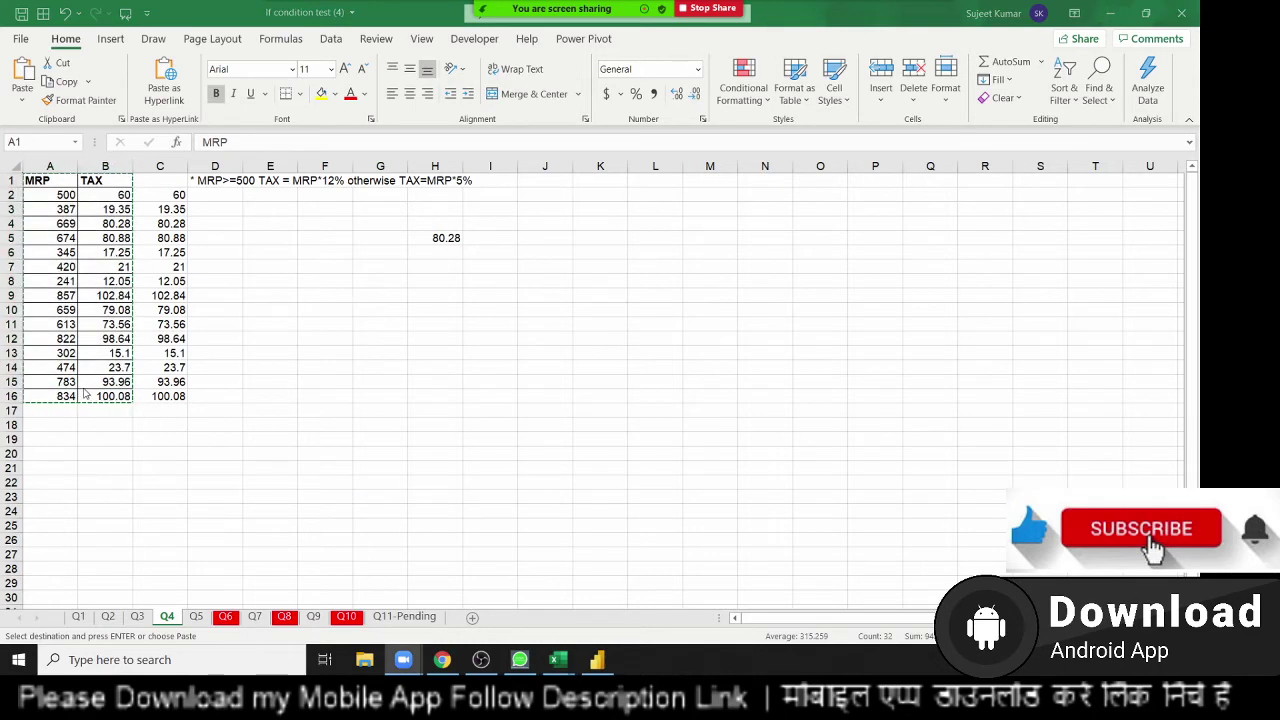
key(alt+Tab)
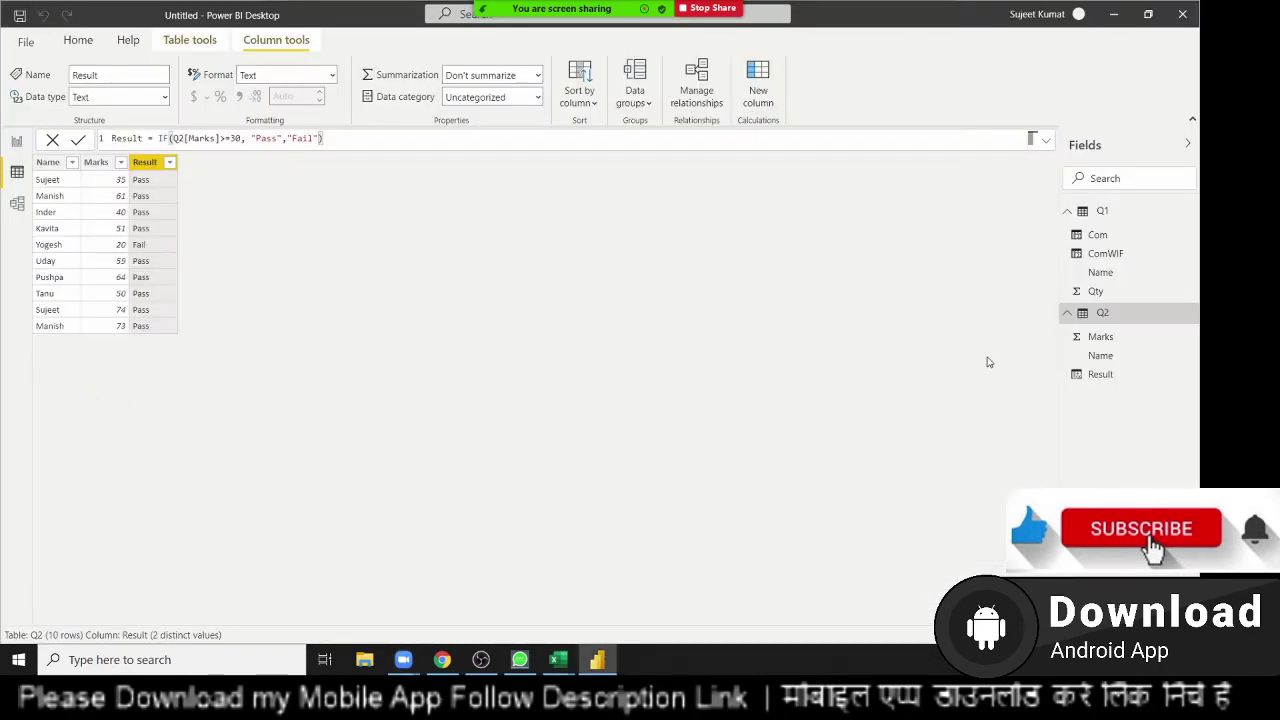
Paste the 15 MRP and TAX rows into a new Enter data table named Q4 and load it
click(175, 46)
click(78, 40)
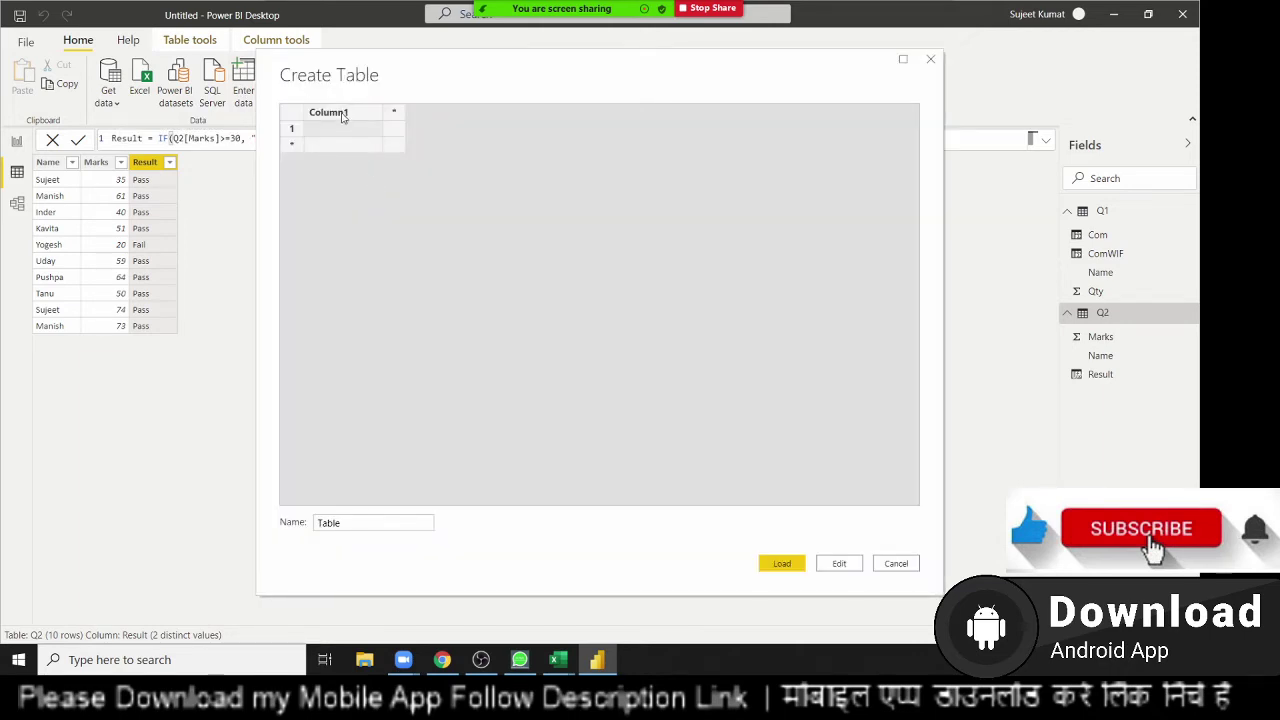
text(MRP	TAX 500	60 387	19.35 669	80.28 674	80.88 345	17.25 420	21 241	12.05 857	102.84 659	79.08 613	73.56 822	98.64 302	15.1 474	23.7 783	93.96 834	100.08)
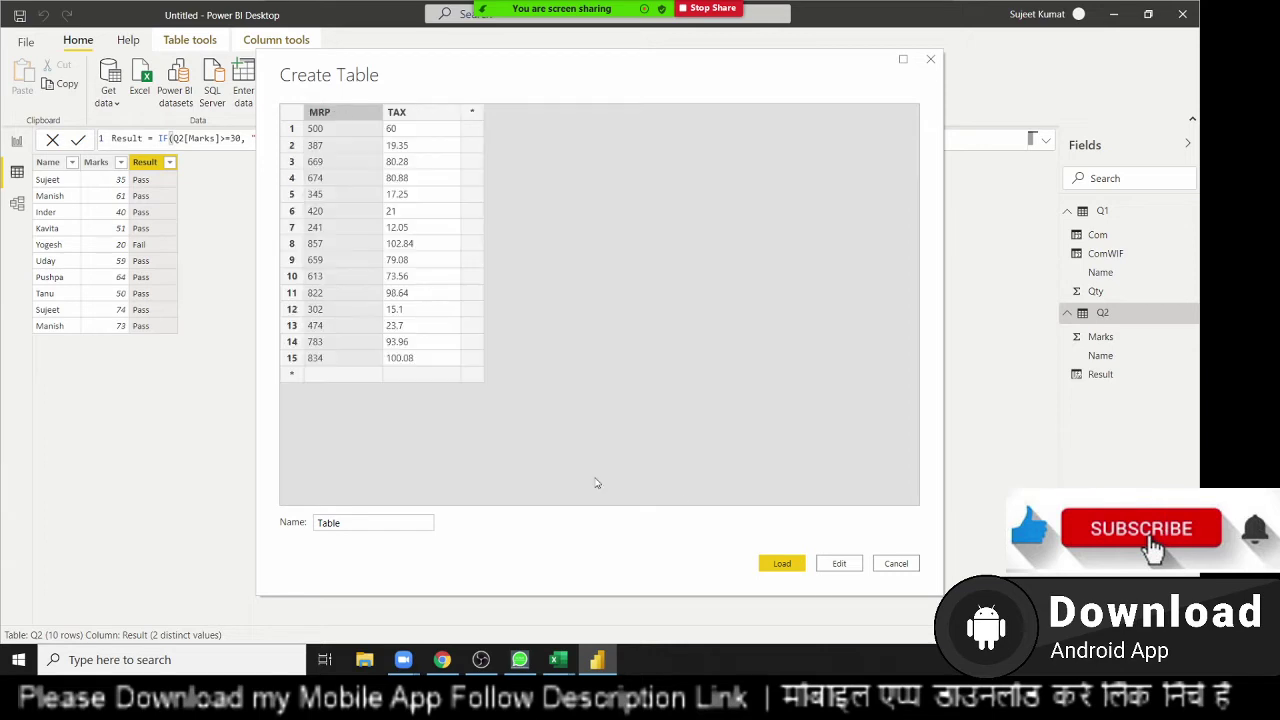
double_click(415, 521)
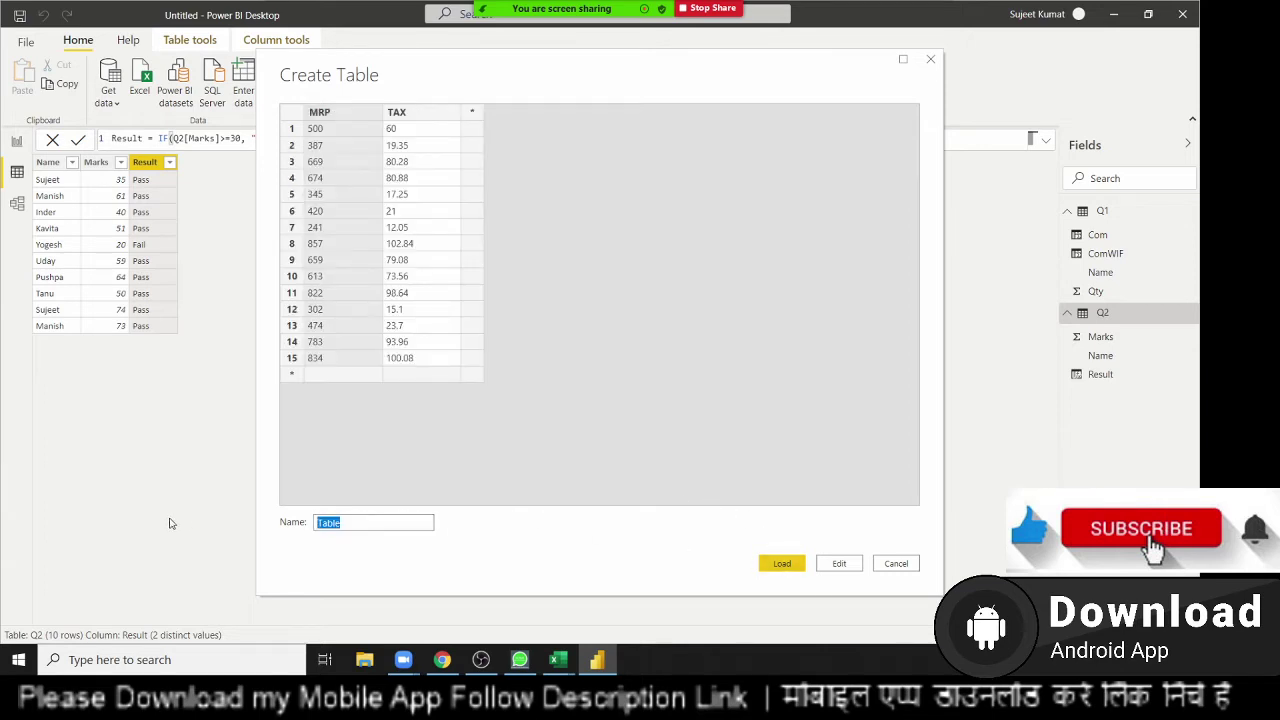
text(Q4)
click(778, 564)
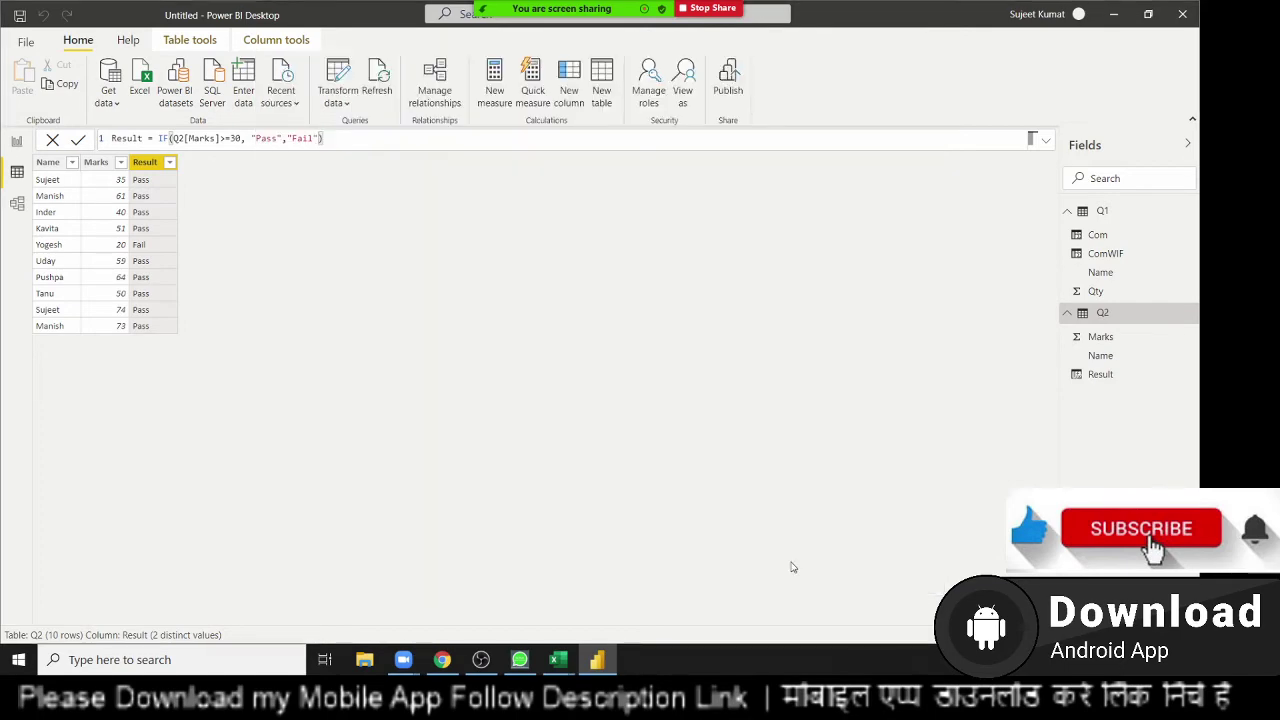
Glance at Excel's Q5 sheet of times and Duty, then bring Power BI Desktop back
key(alt+Tab)
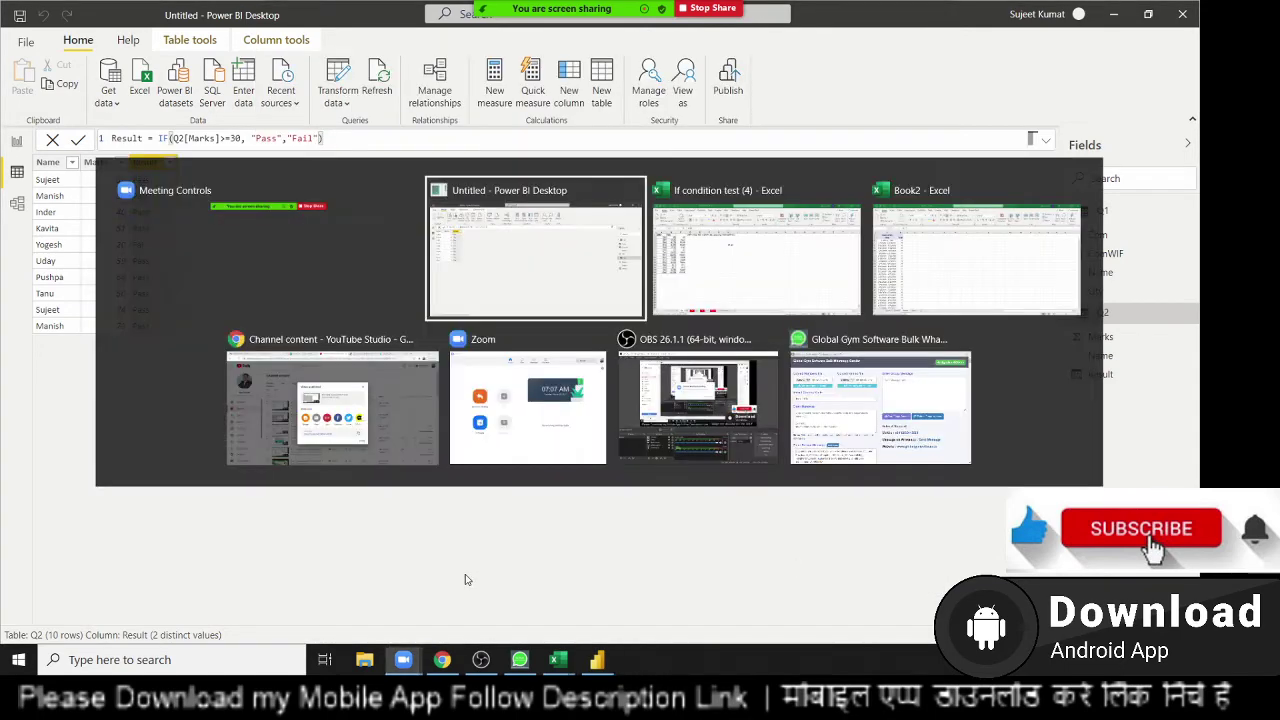
key(alt+Tab)
click(198, 616)
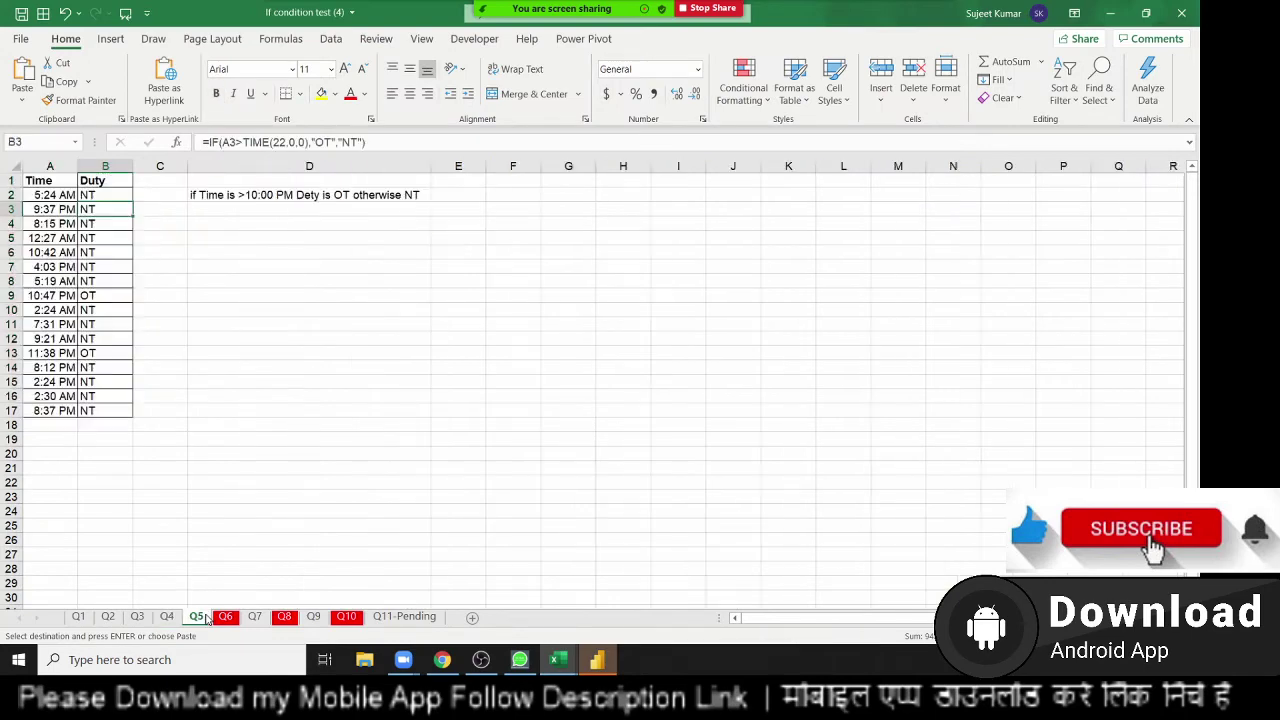
key(alt+Tab)
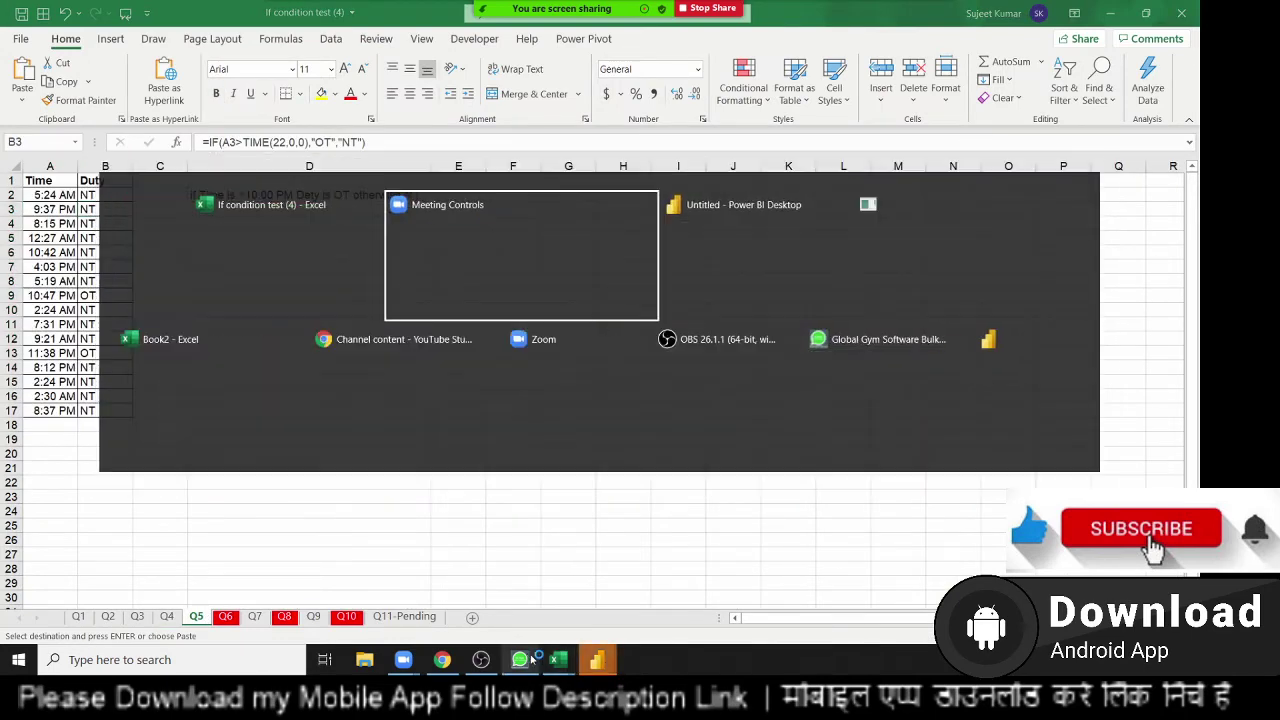
mouse_move(597, 660)
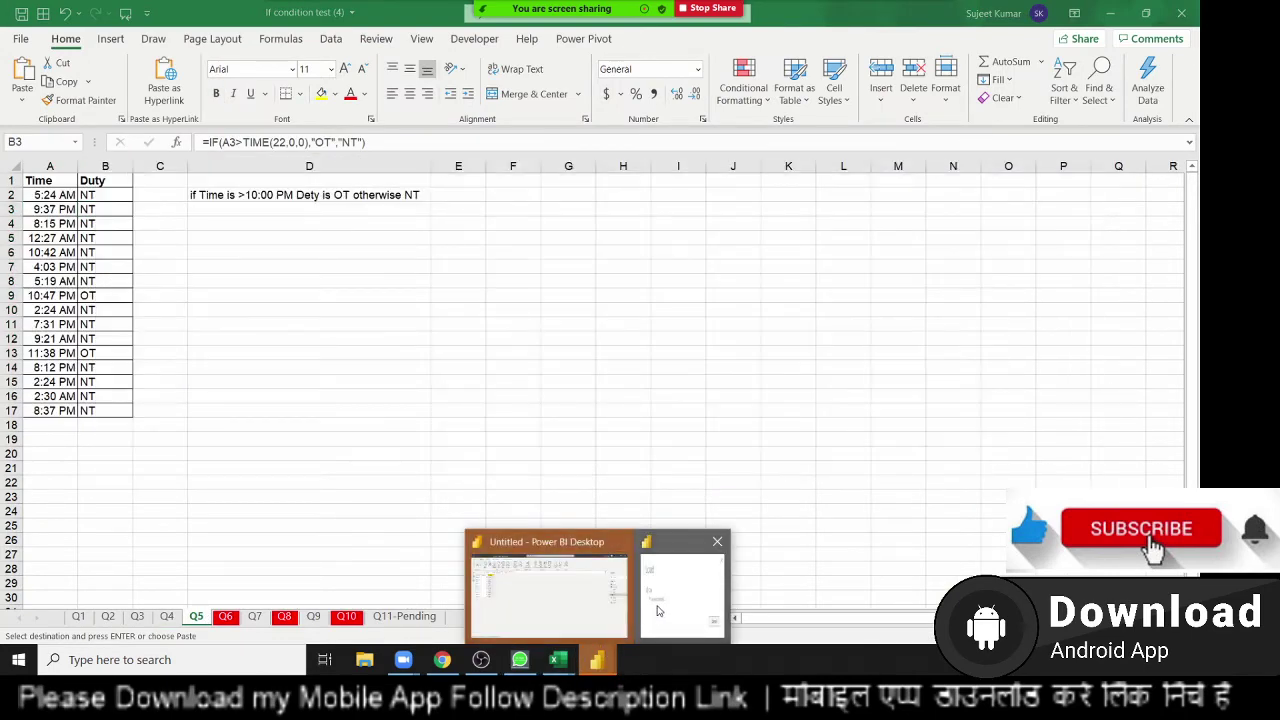
click(658, 611)
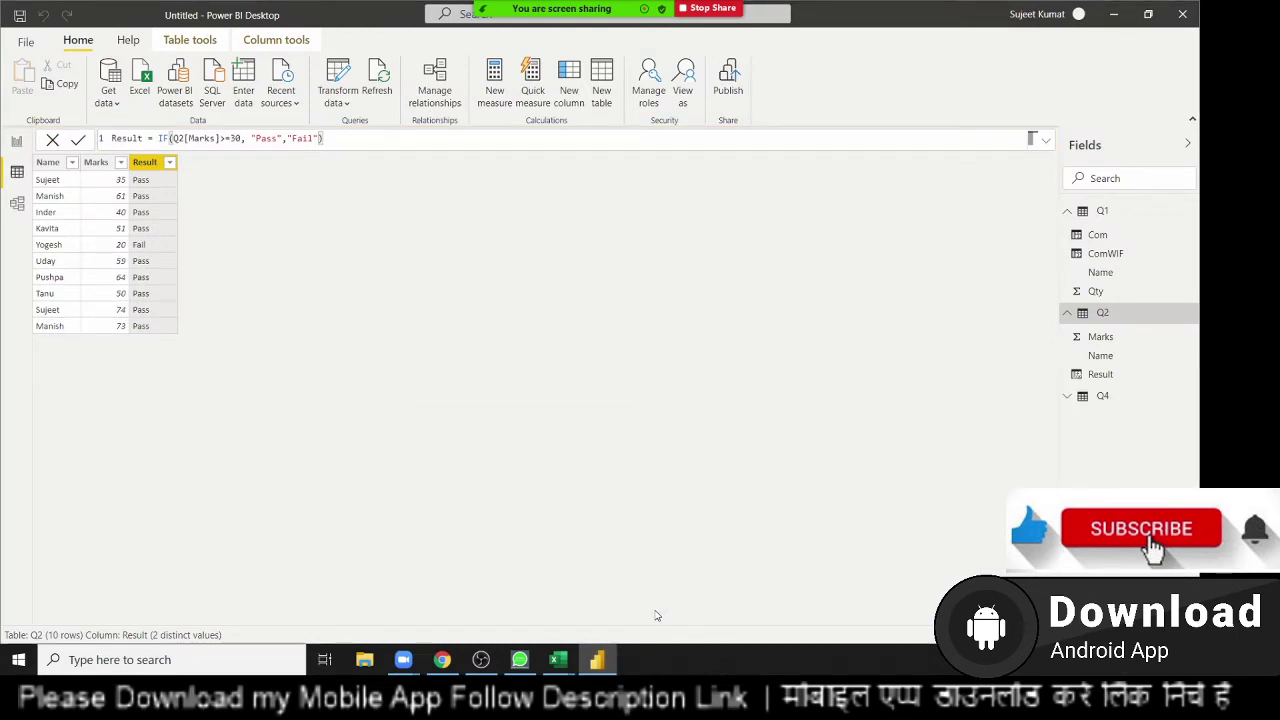
Open the Q4 table and begin a new column formula reading TAX =
click(1104, 397)
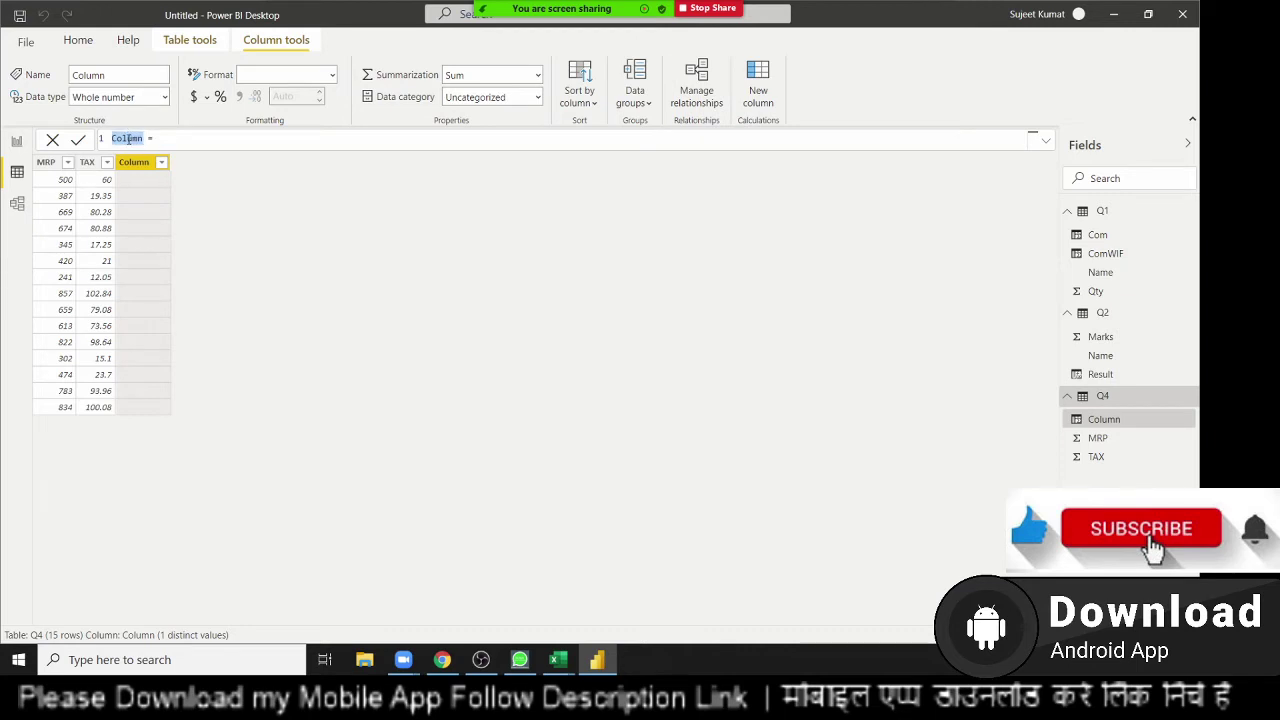
text(TA)
text(X = [)
key(BackSpace)
Review the Q4 sheet's MRP values in Excel, starting at 500, then return to Power BI
key(alt+Tab)
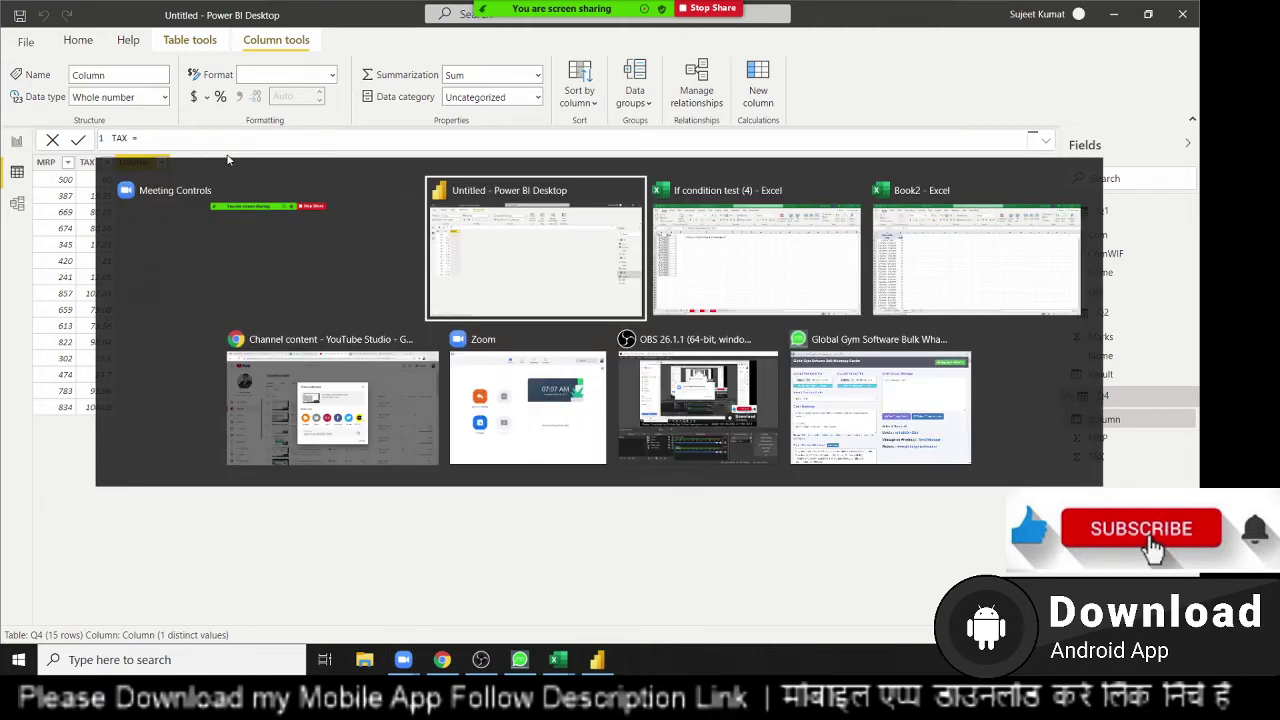
key(alt+Tab)
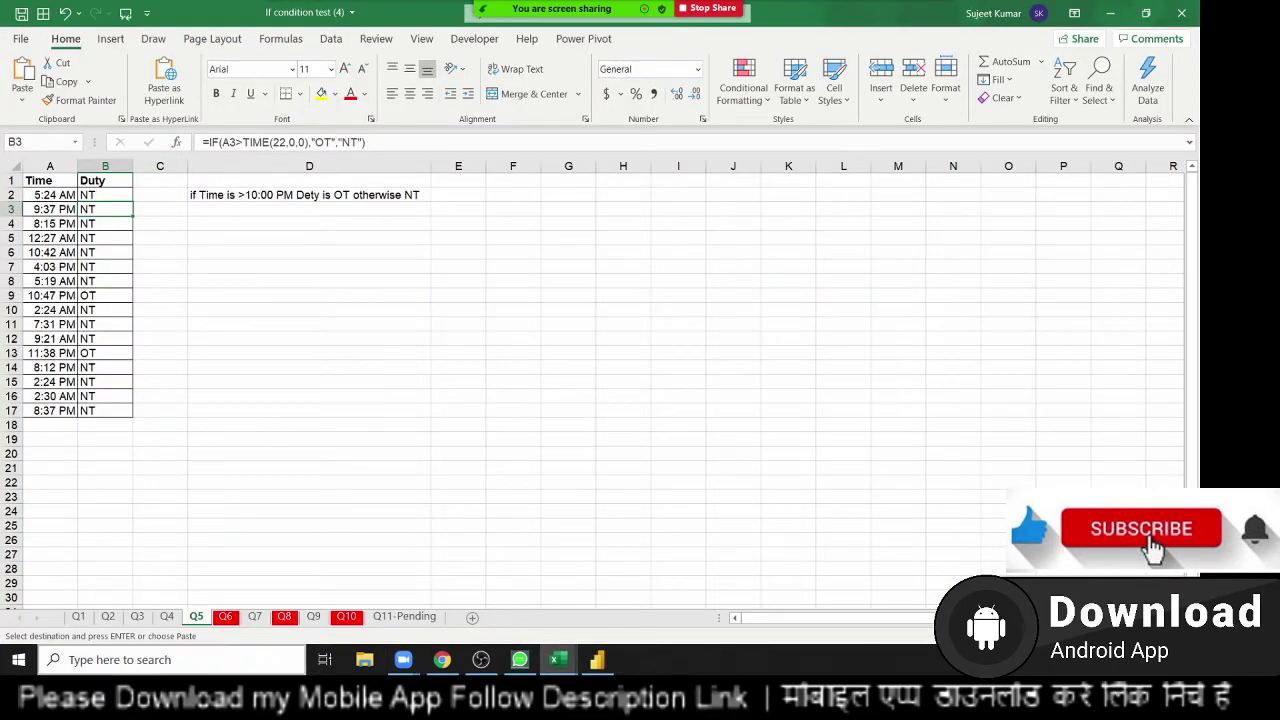
click(170, 612)
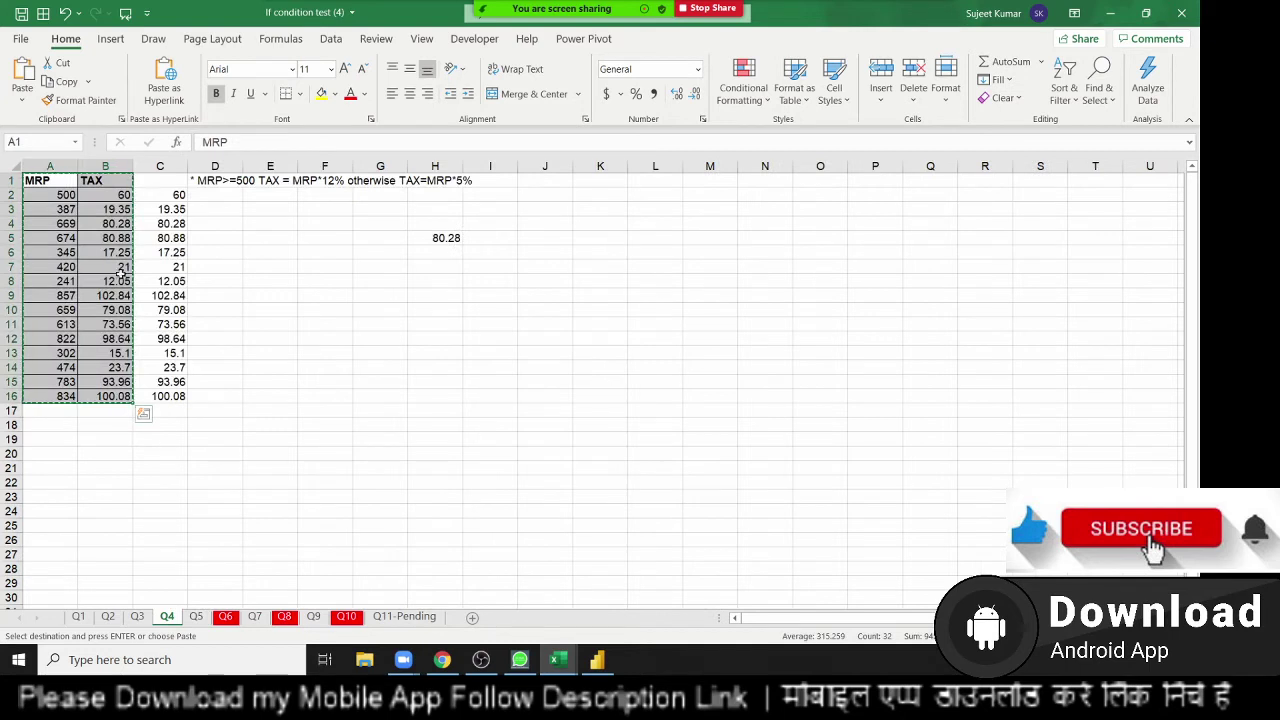
click(44, 203)
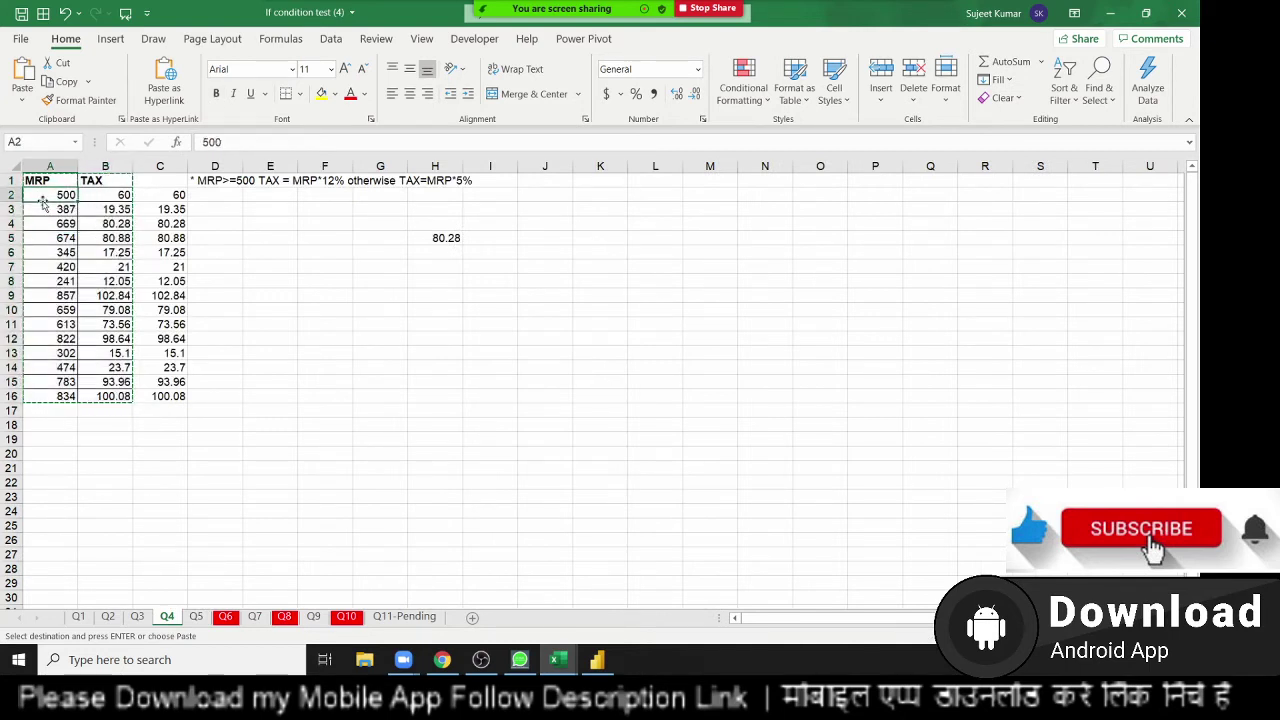
key(alt+Tab)
key(Tab)
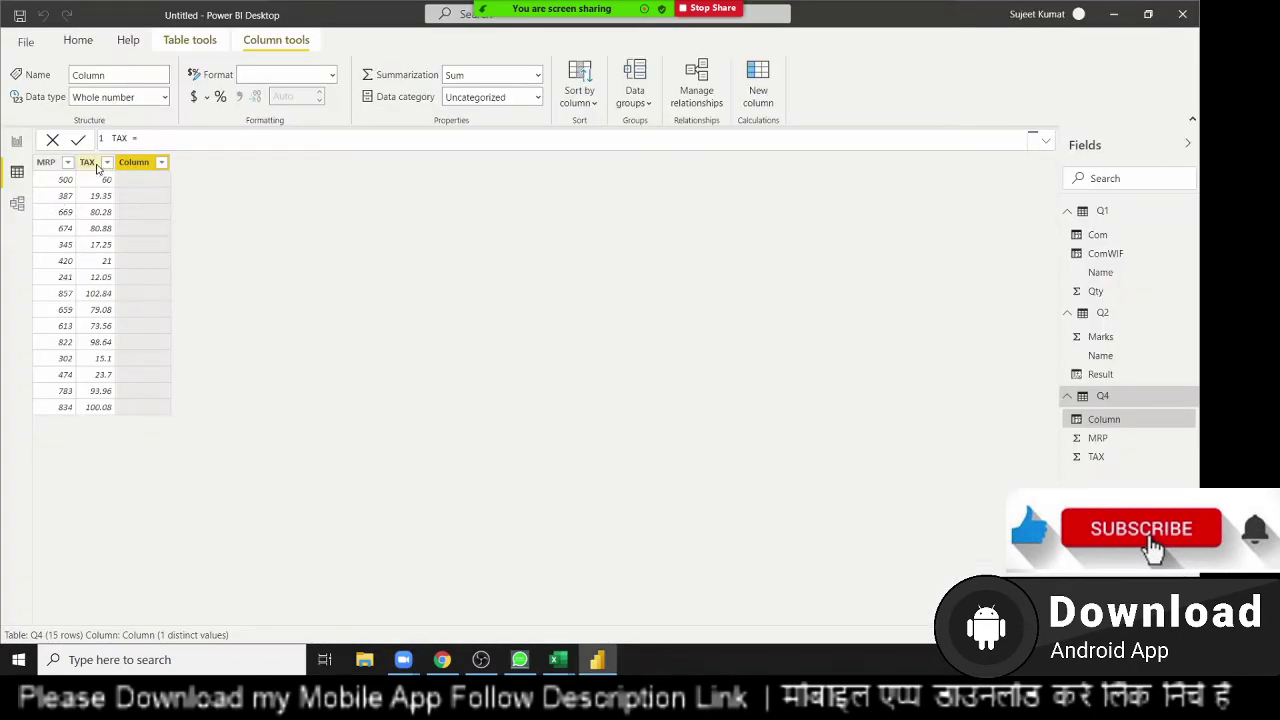
Discard the unfinished new column and delete Q4's TAX column, confirming the deletion
key(Return)
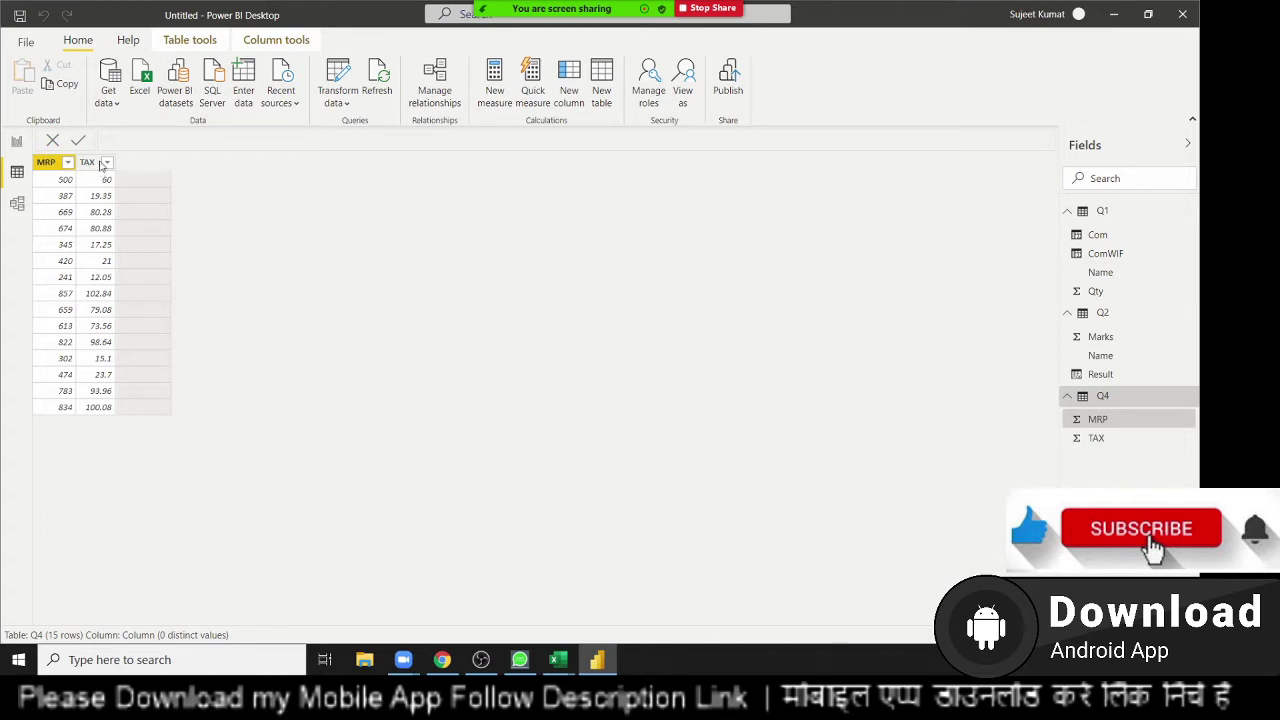
click(105, 163)
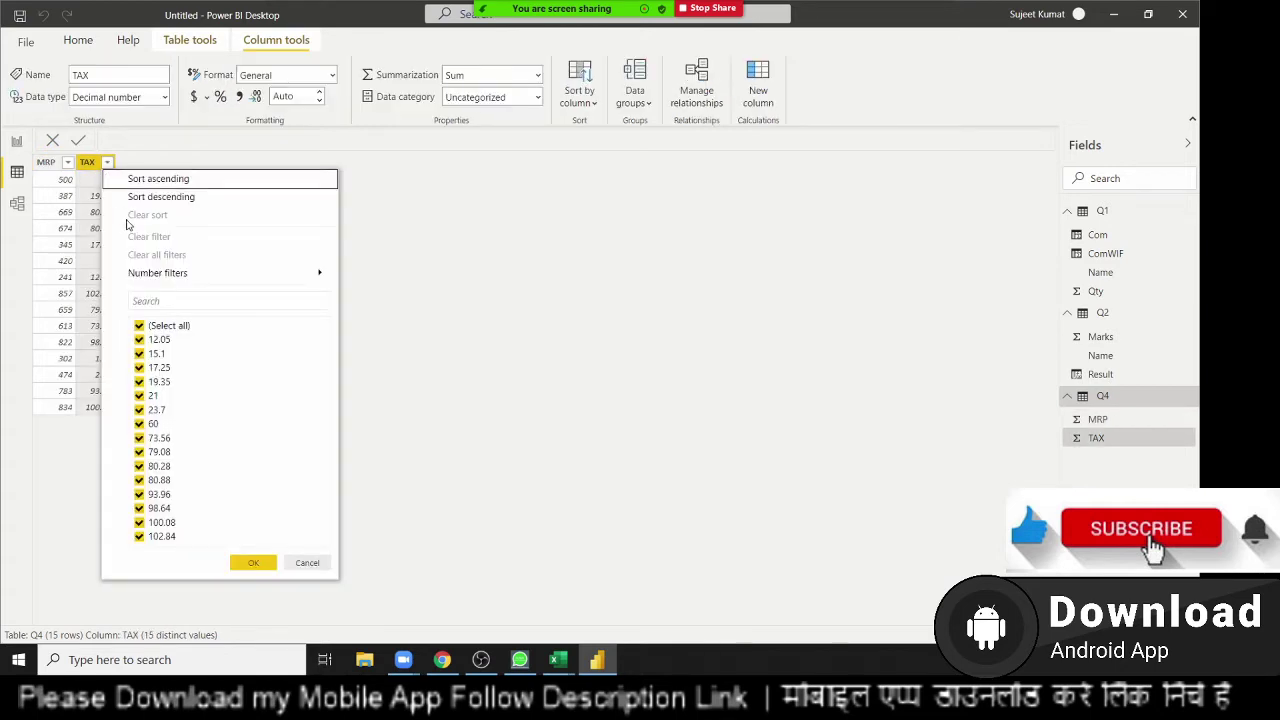
click(102, 164)
right_click(101, 165)
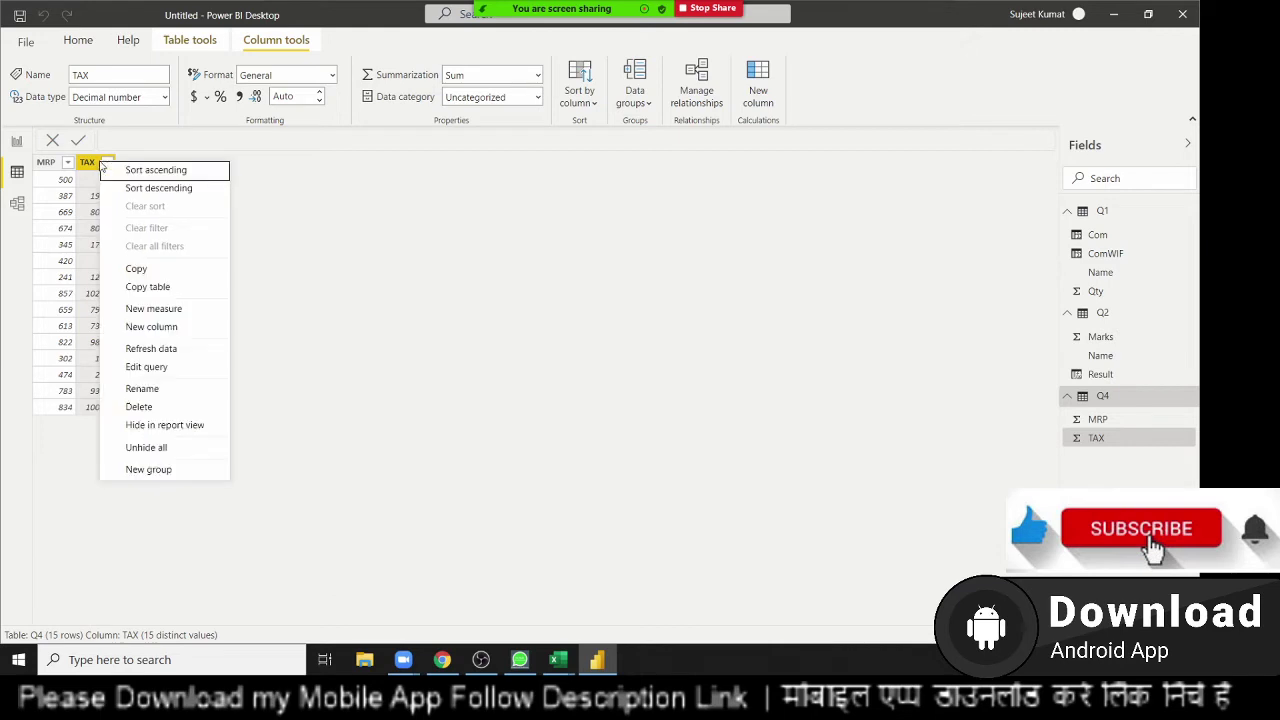
click(378, 388)
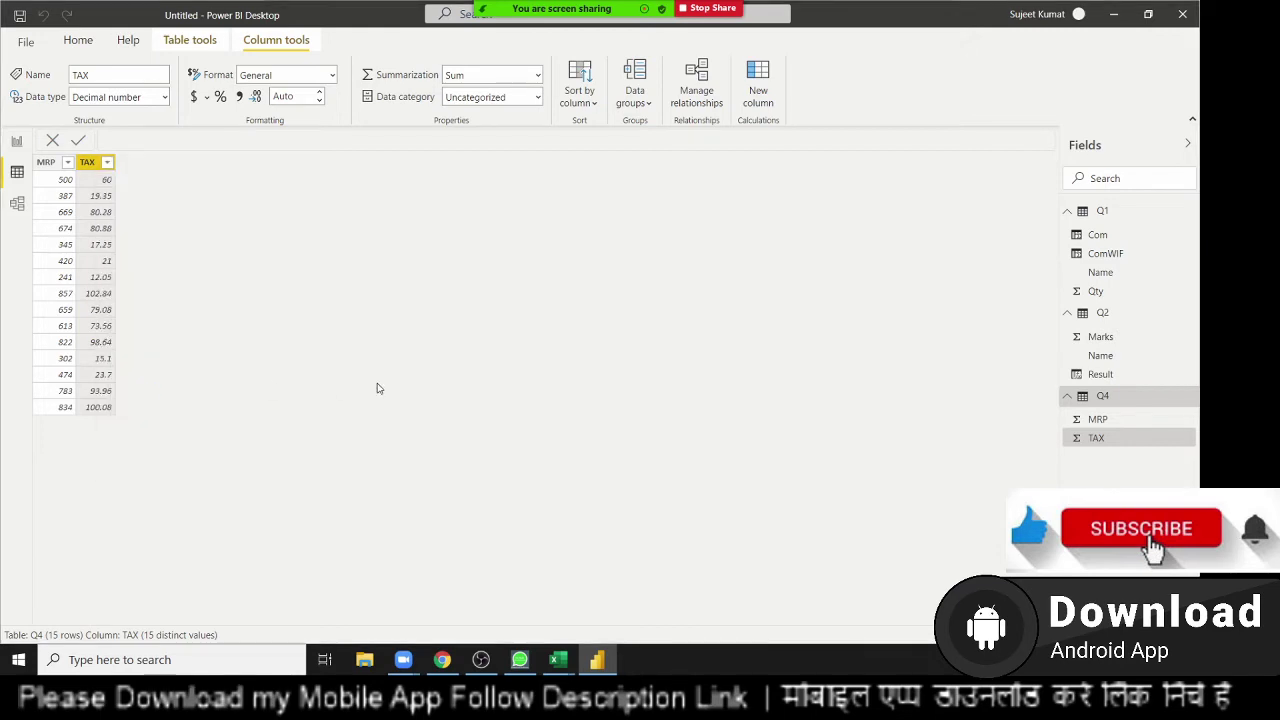
key(Delete)
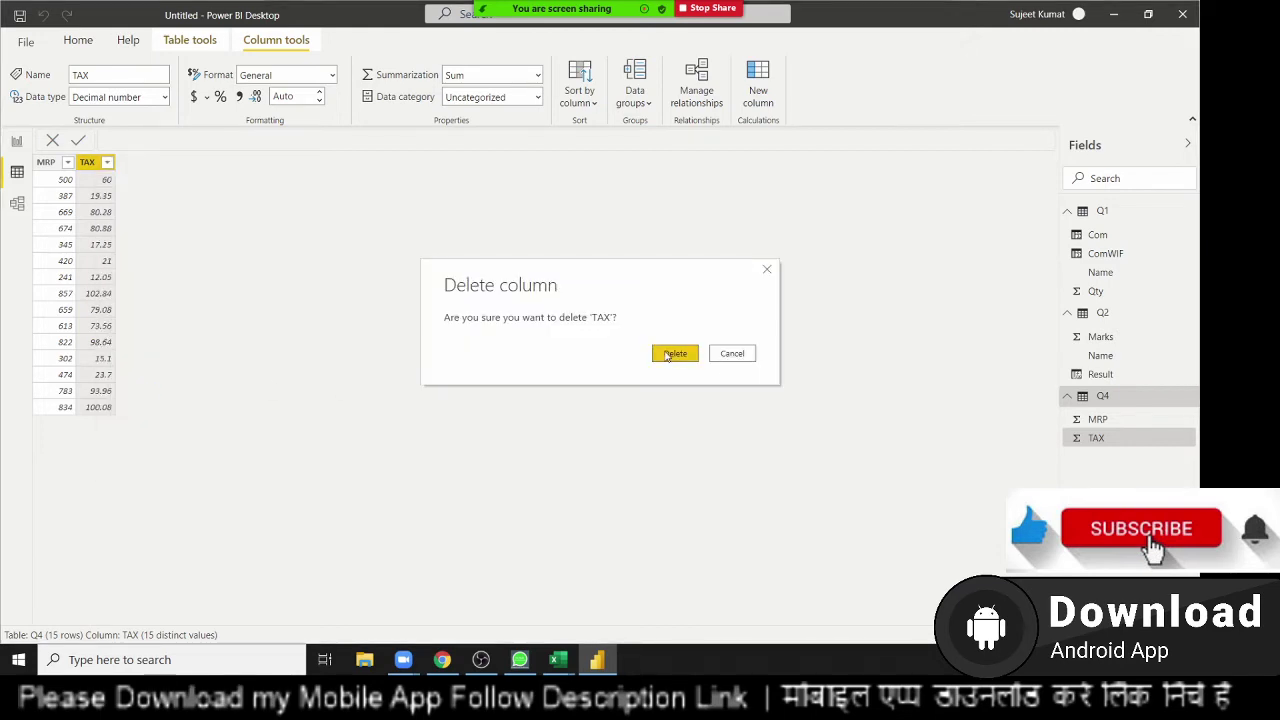
click(670, 355)
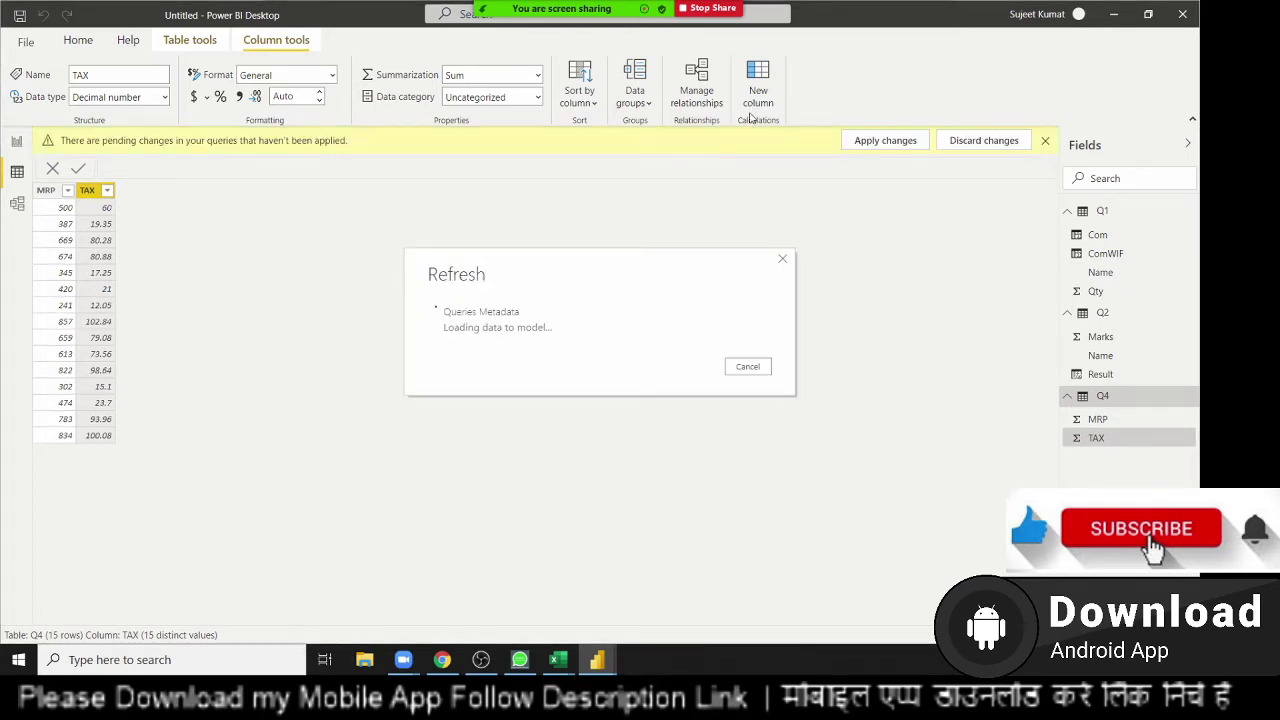
key(alt+Tab)
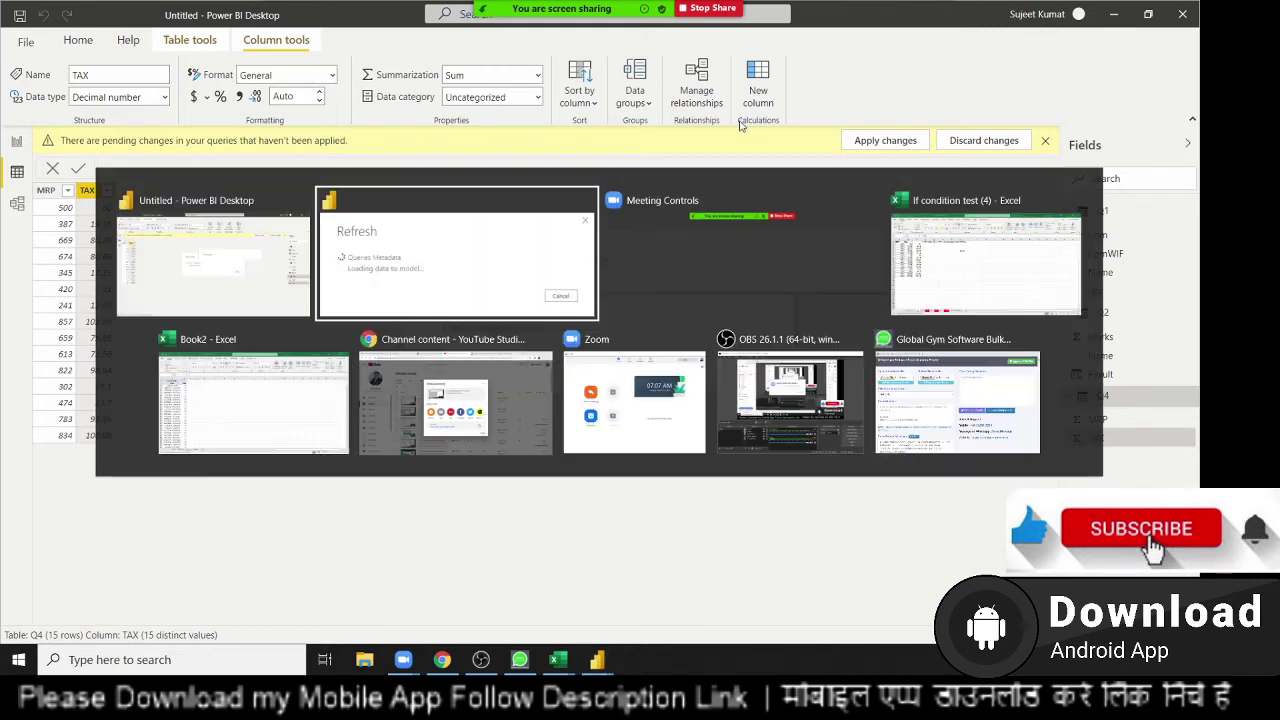
key(alt+Tab)
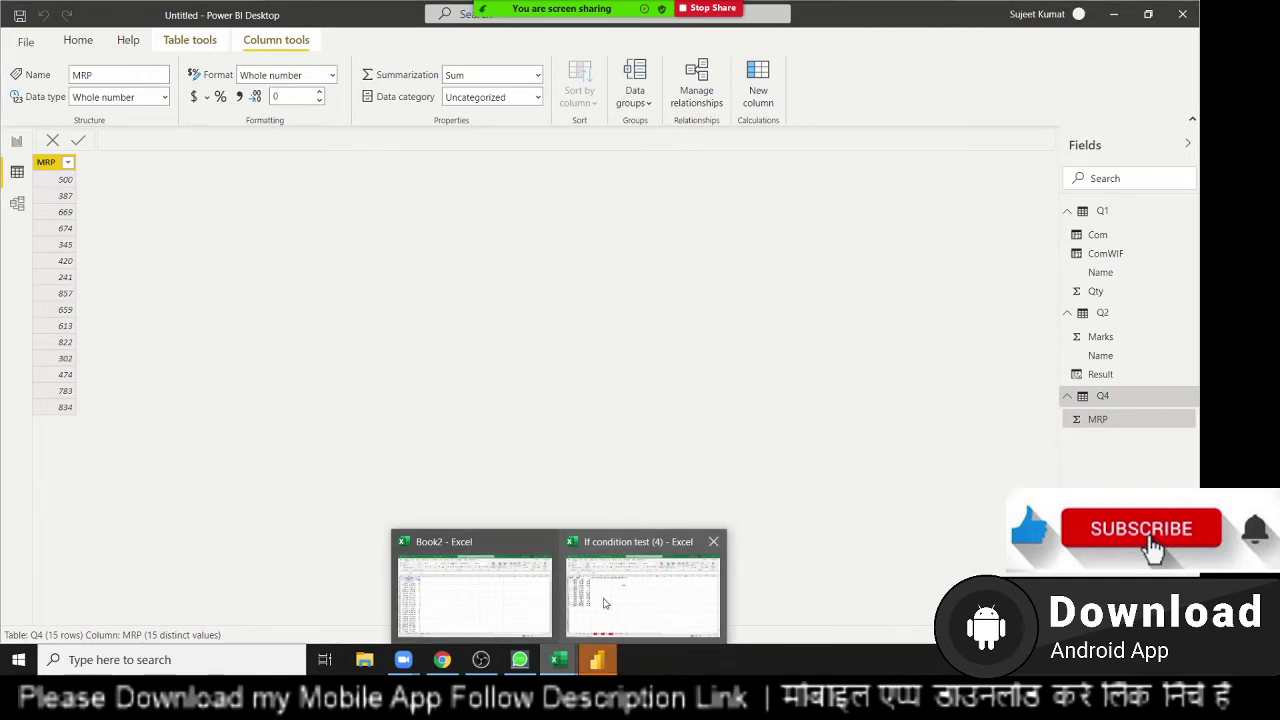
click(607, 604)
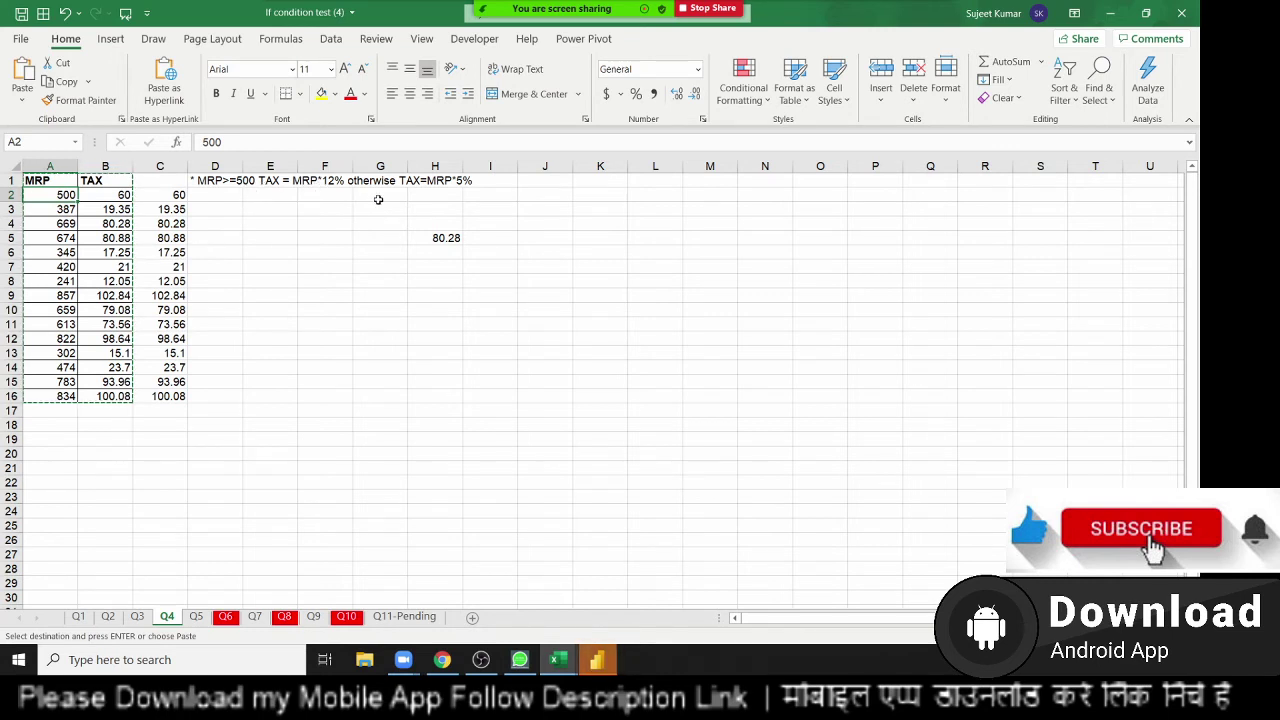
key(alt+Tab)
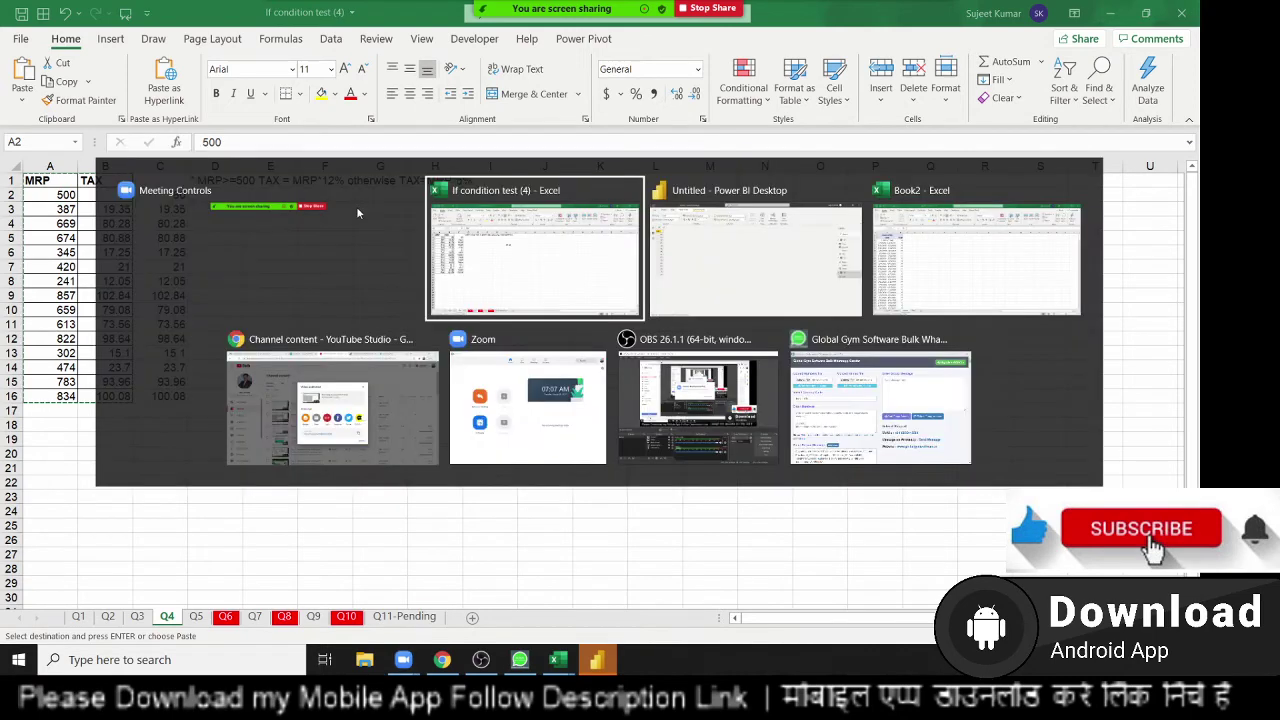
key(alt+Tab)
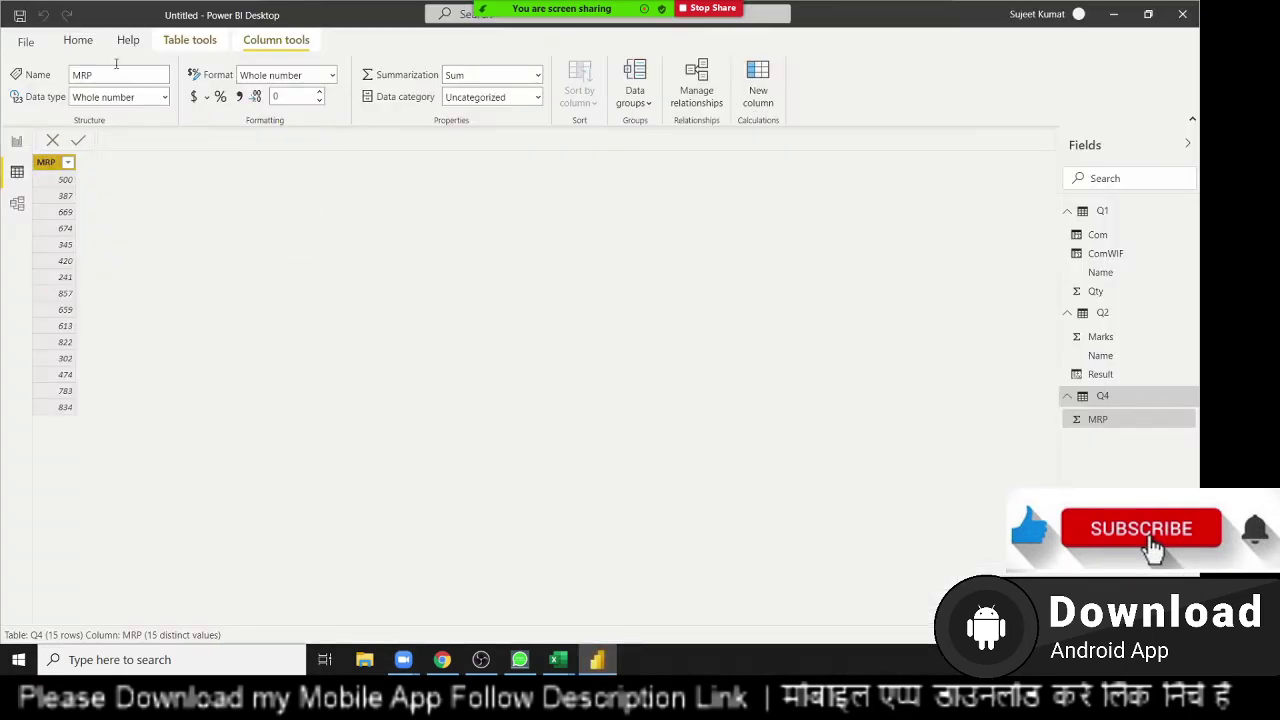
Add a new Q4 column and start its formula as tax = IF(Q4[MRP]
click(84, 48)
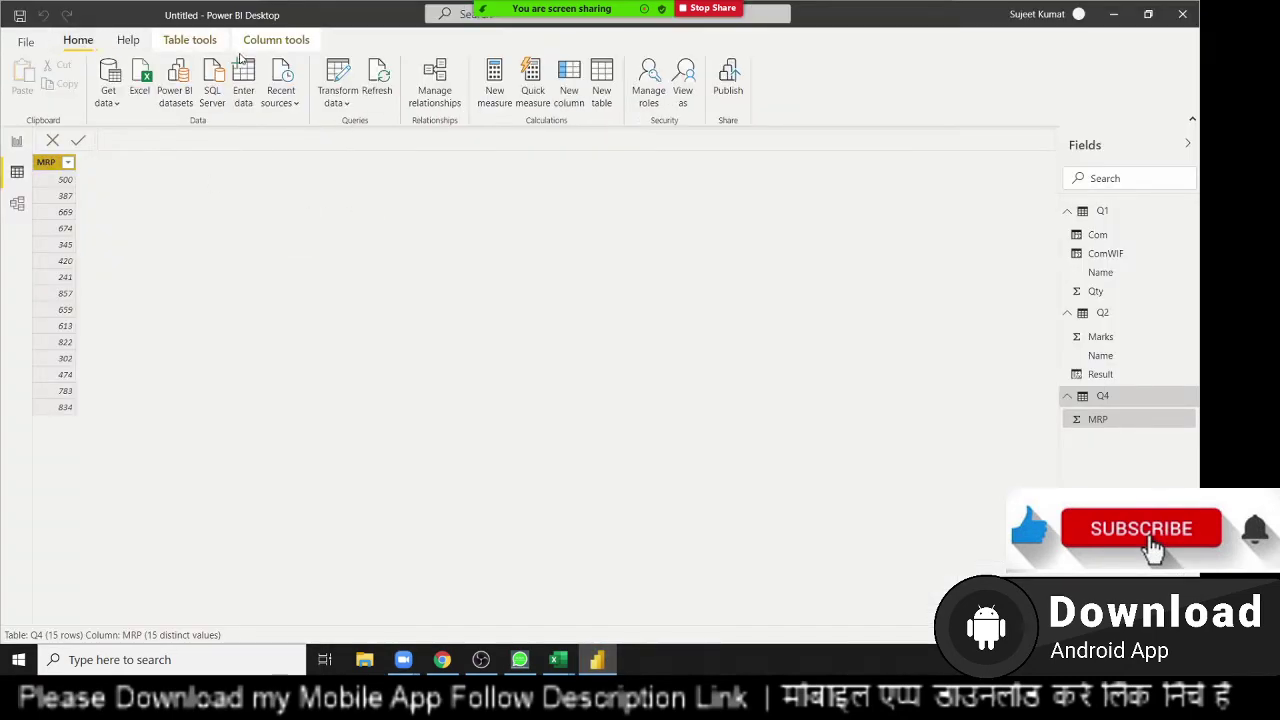
click(277, 43)
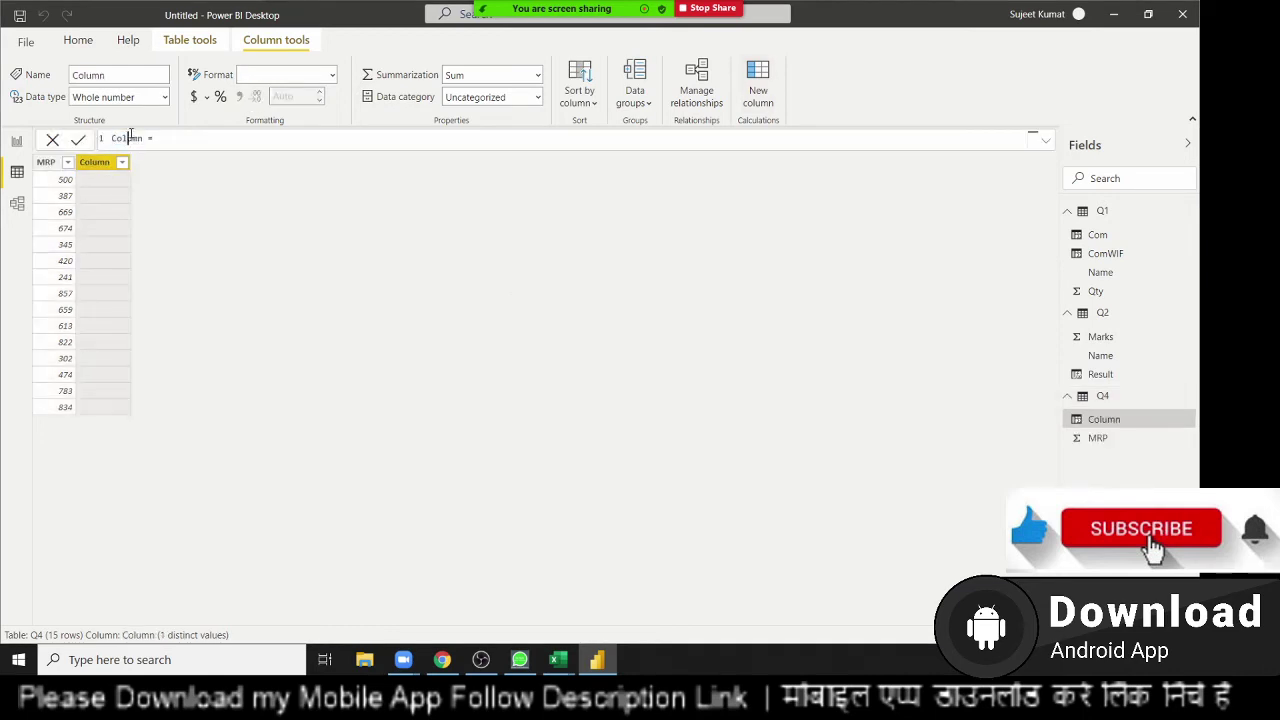
double_click(131, 137)
text(q)
key(BackSpace)
text(ta)
text(x = )
text(IF()
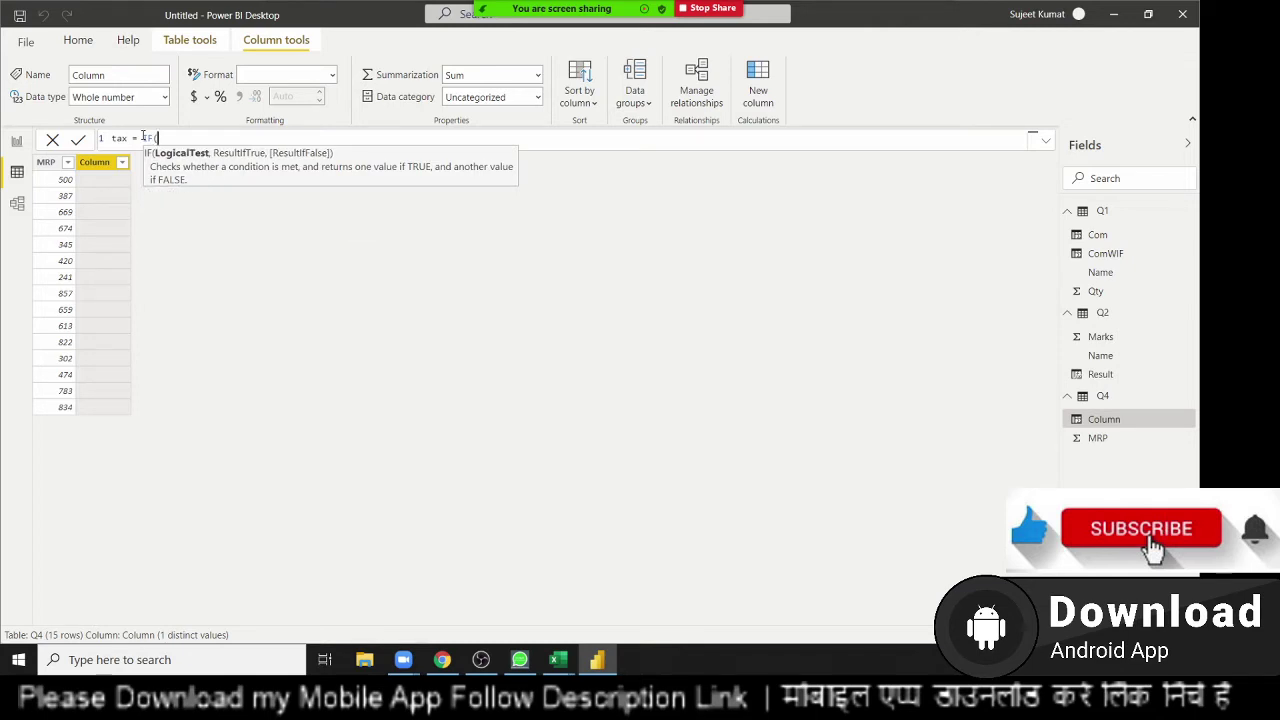
text(MRP)
key(Tab)
Complete the formula with >=500, Q4[MRP]*12%, MRP*10%, then select the 10% rate
text(>=5)
text(00,1)
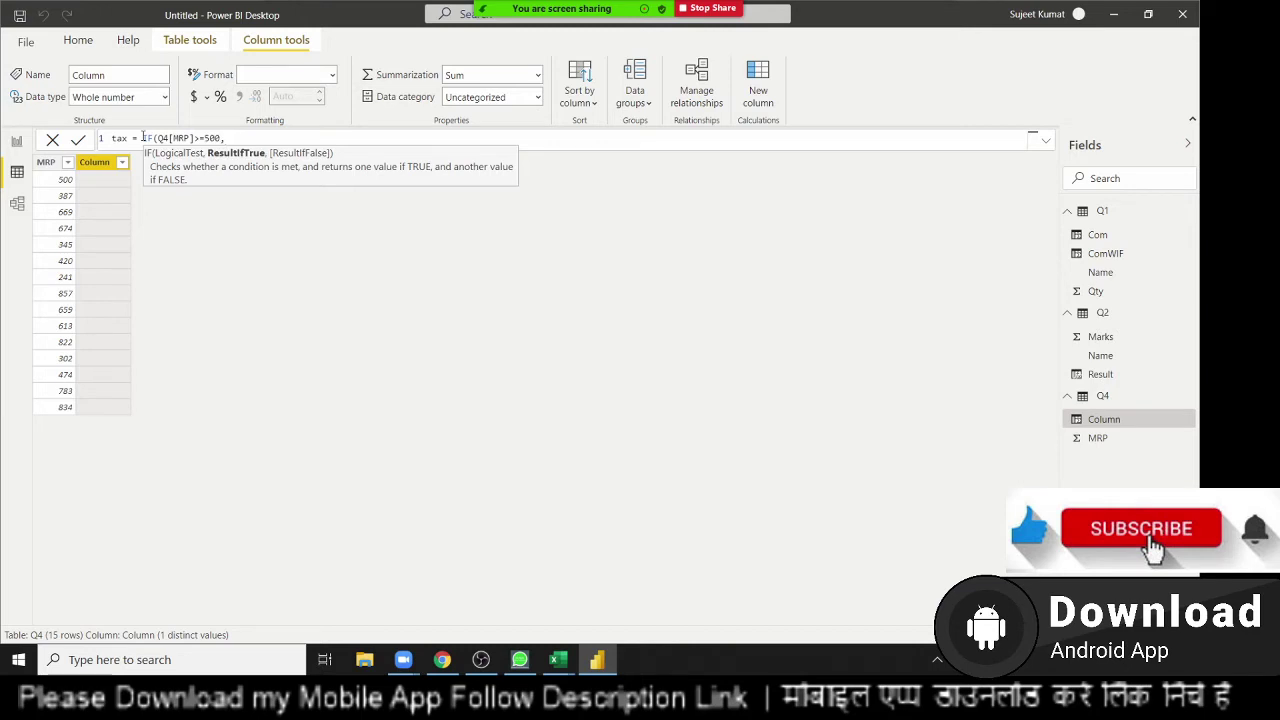
text(0)
key(BackSpace)
key(BackSpace)
text(Q4[M)
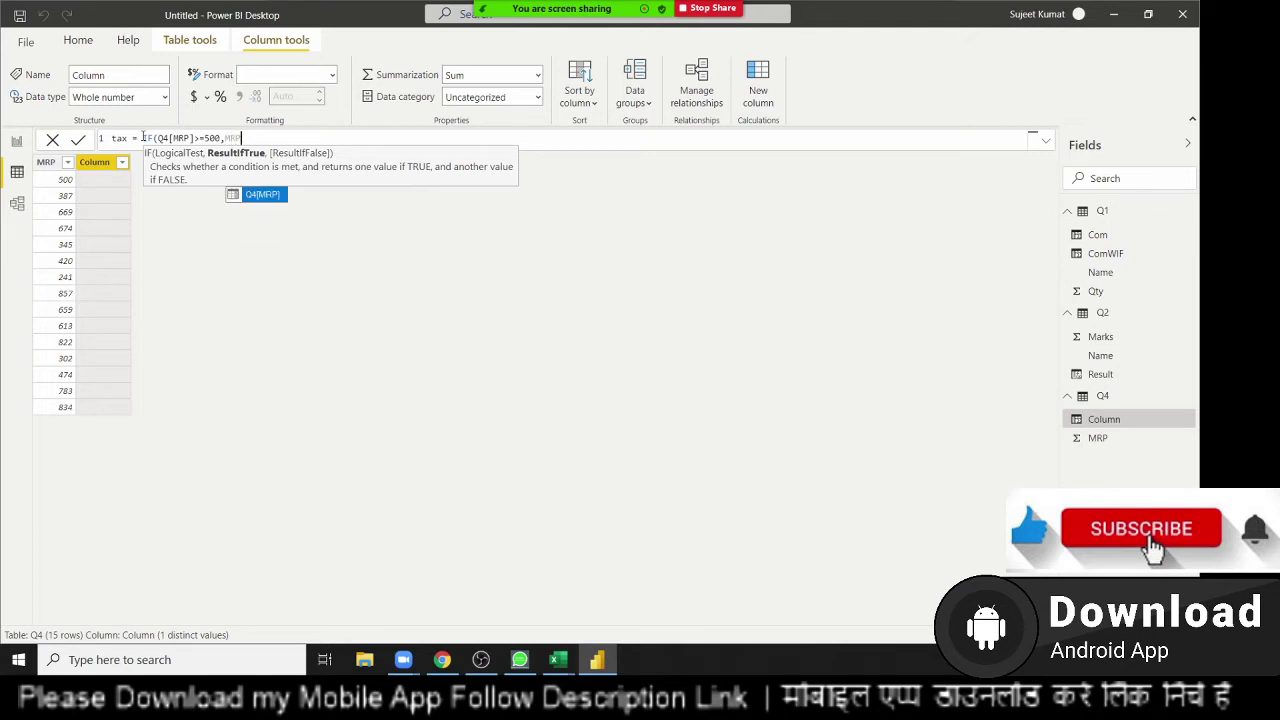
key(Tab)
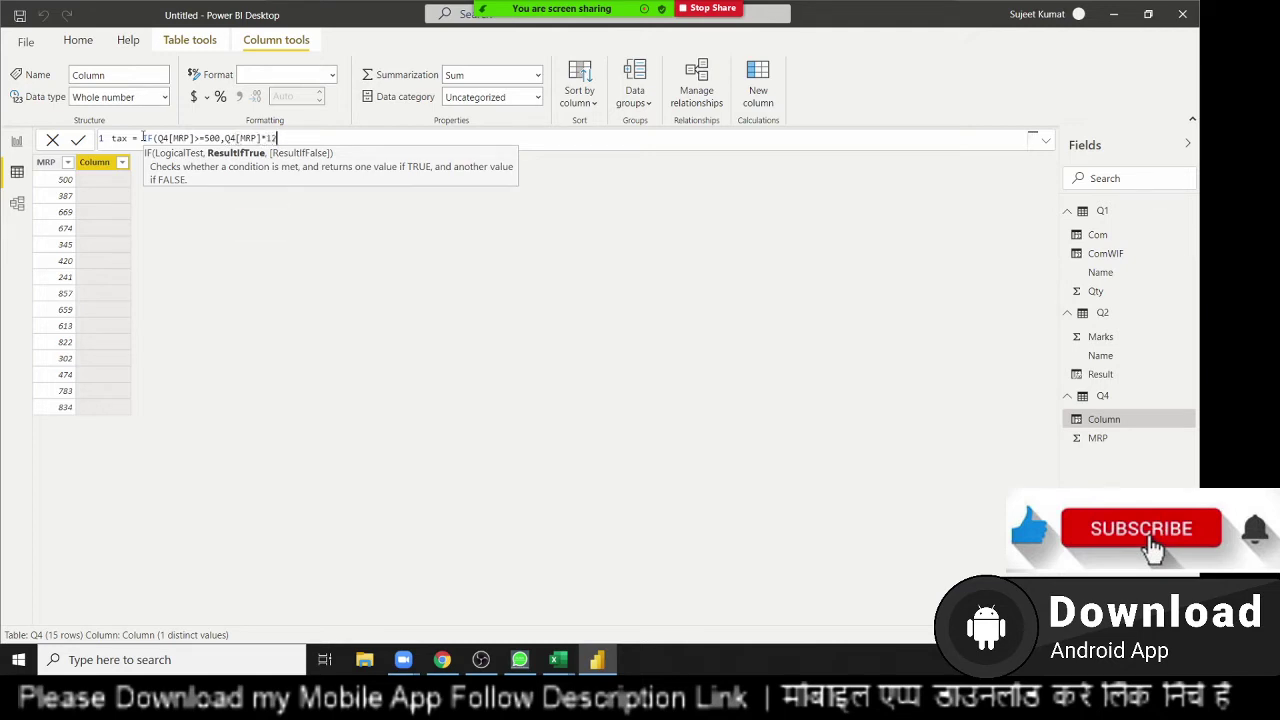
text(%)
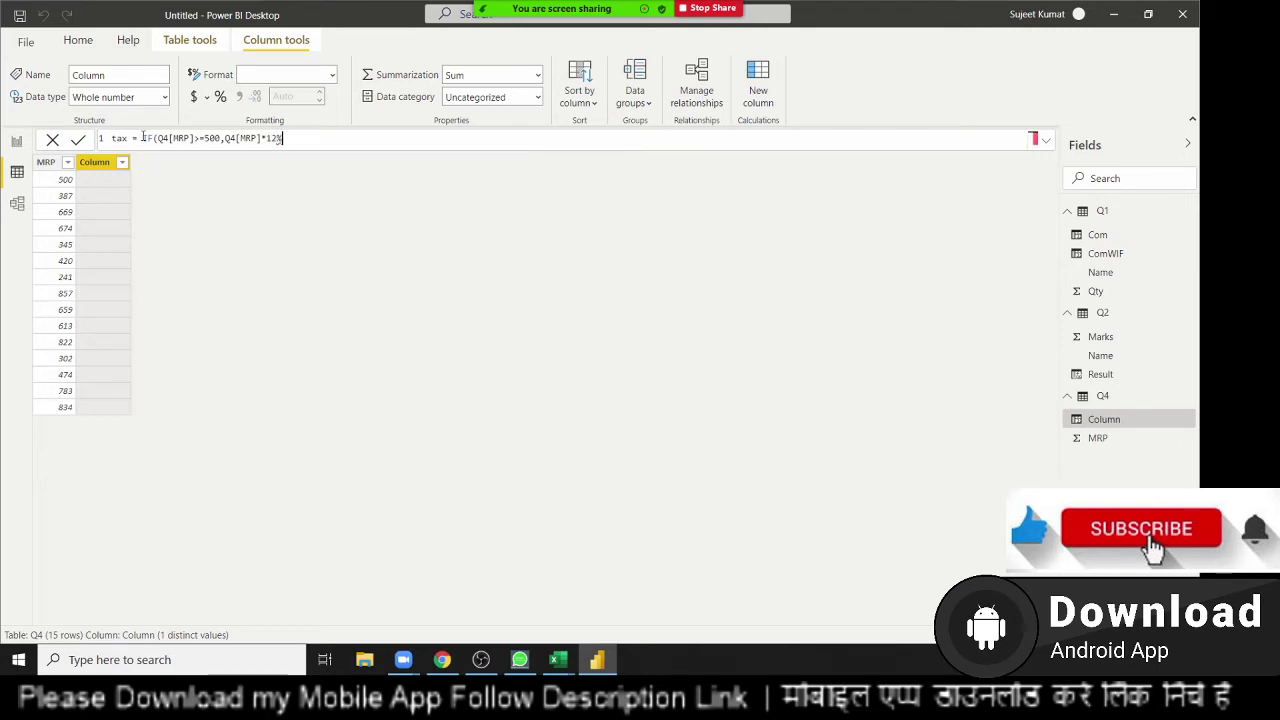
text(,)
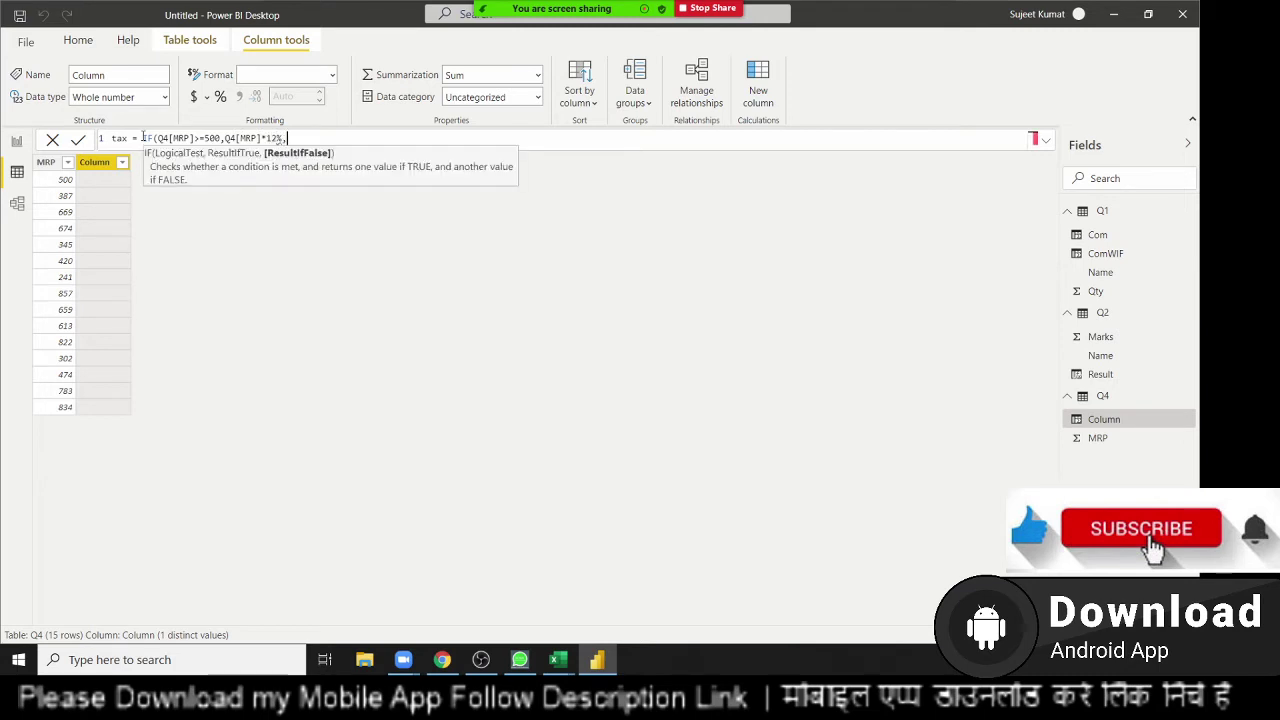
text(MRP)
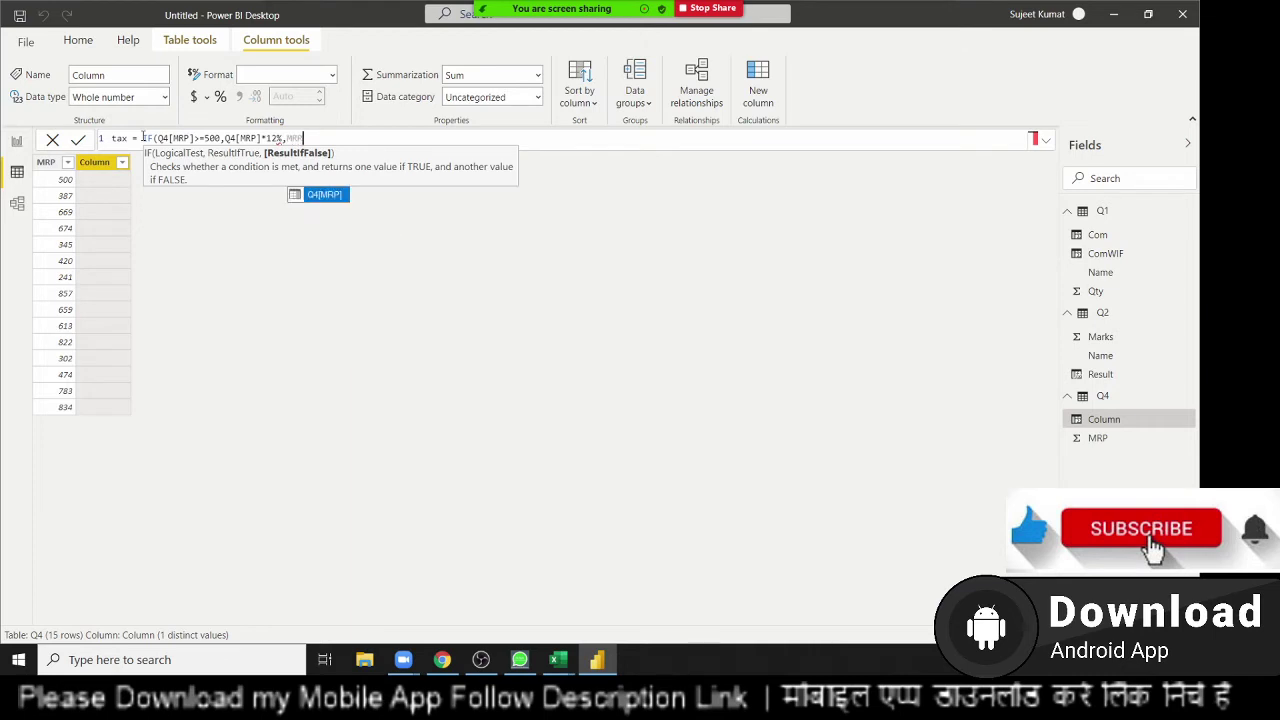
text(*10)
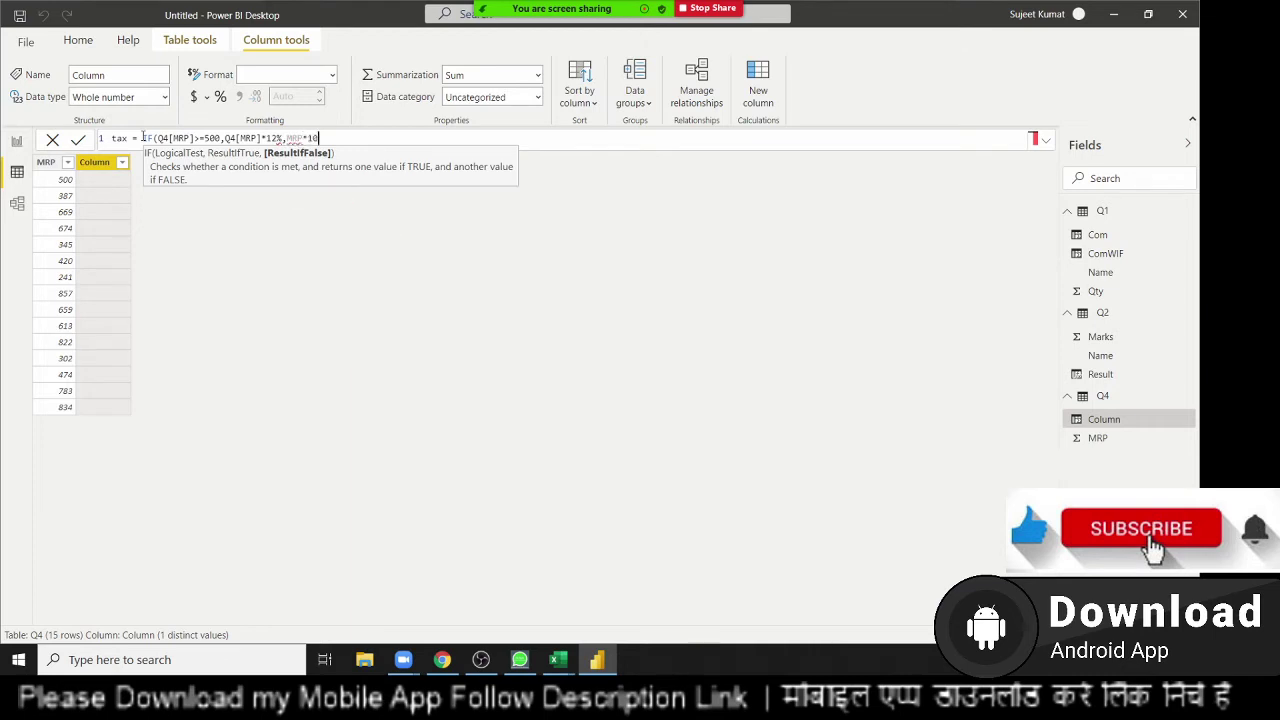
text(%)
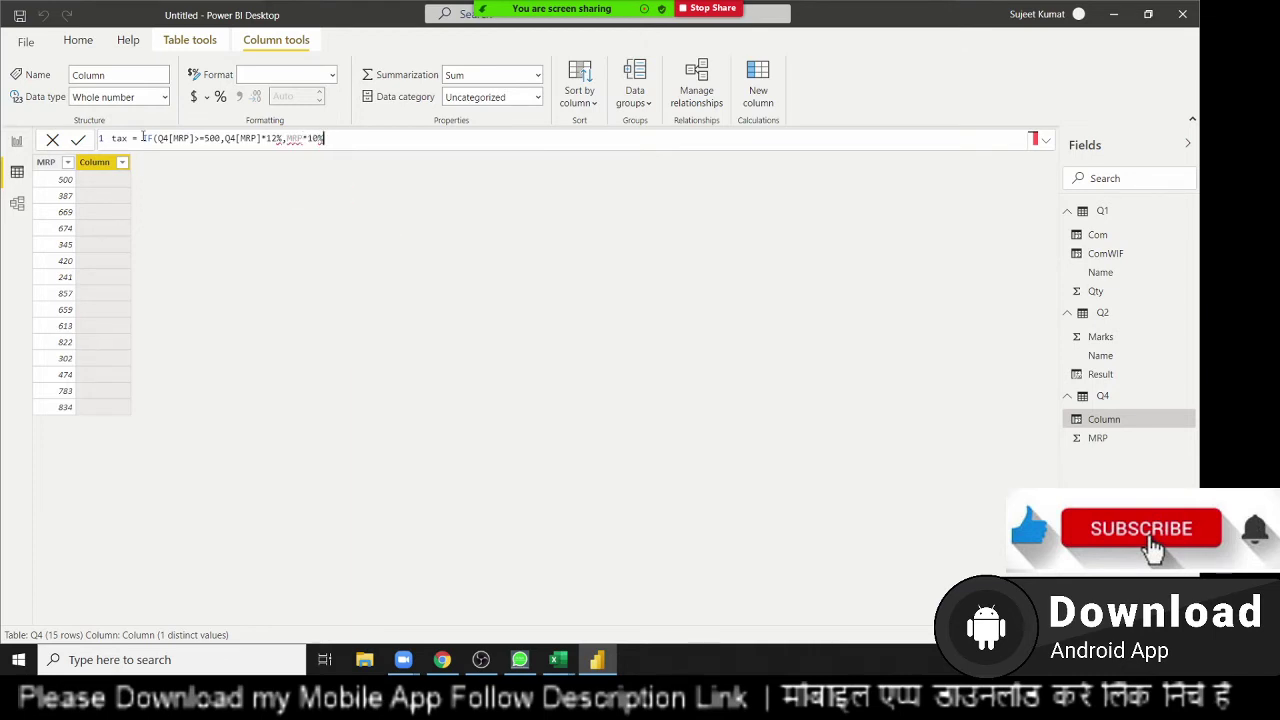
text())
double_click(317, 137)
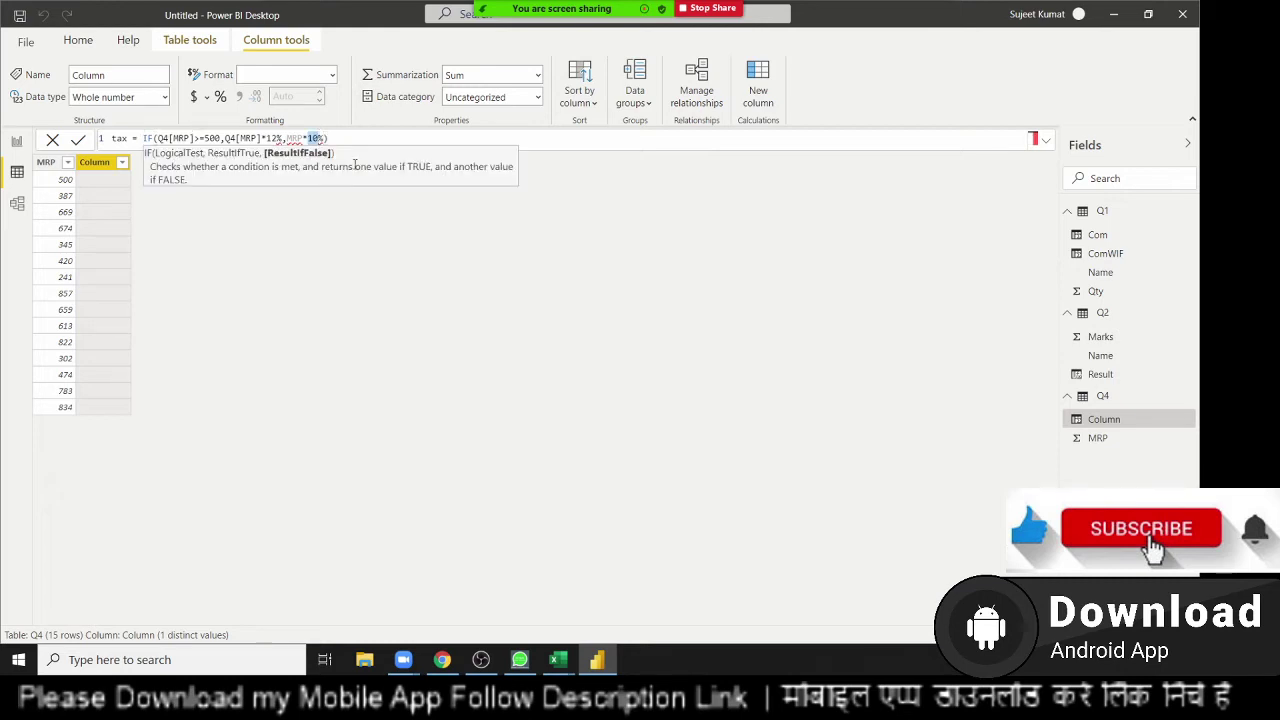
Change the fallback rate in the tax formula to 5% and replace MRP with Q4[MRP]
text(5)
key(Return)
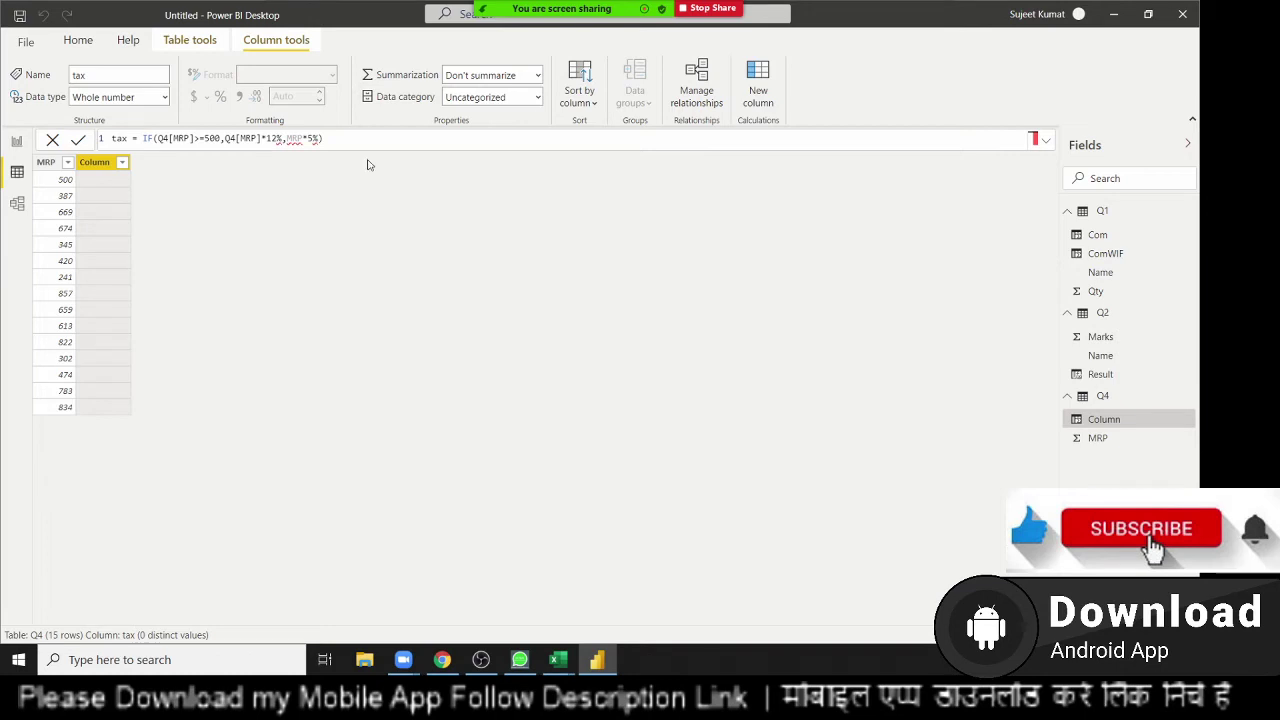
double_click(295, 138)
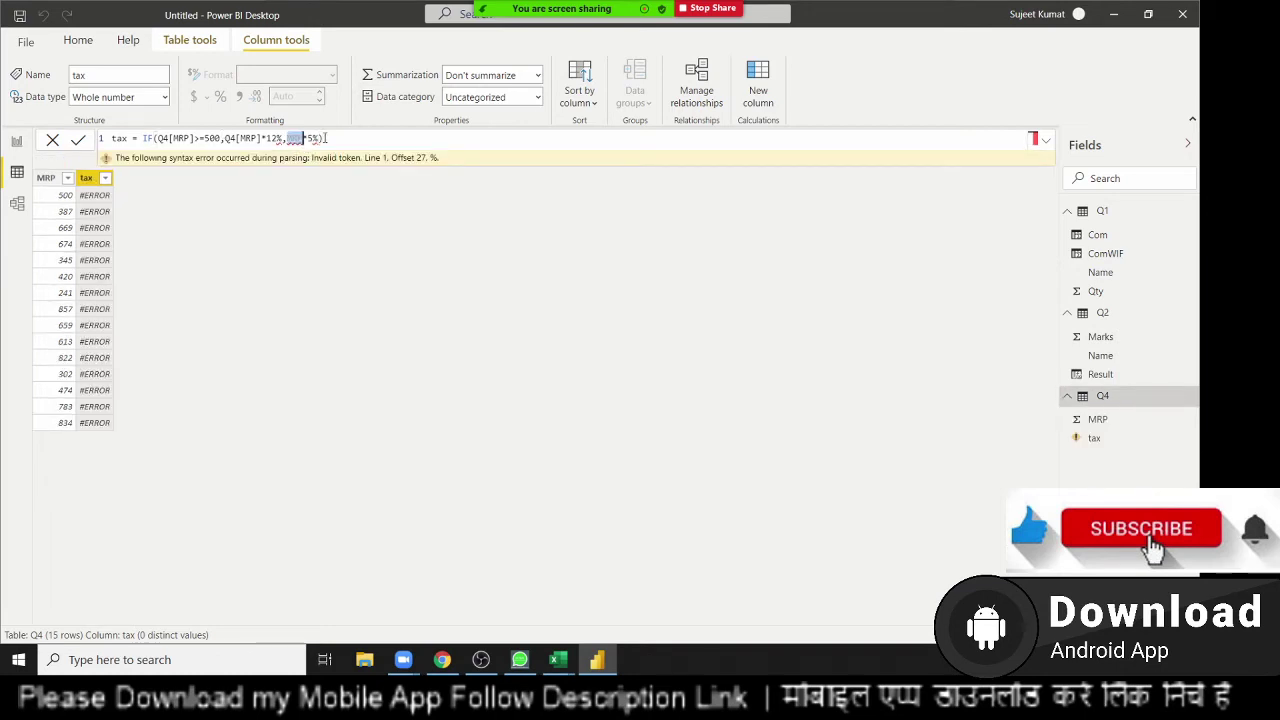
text(M)
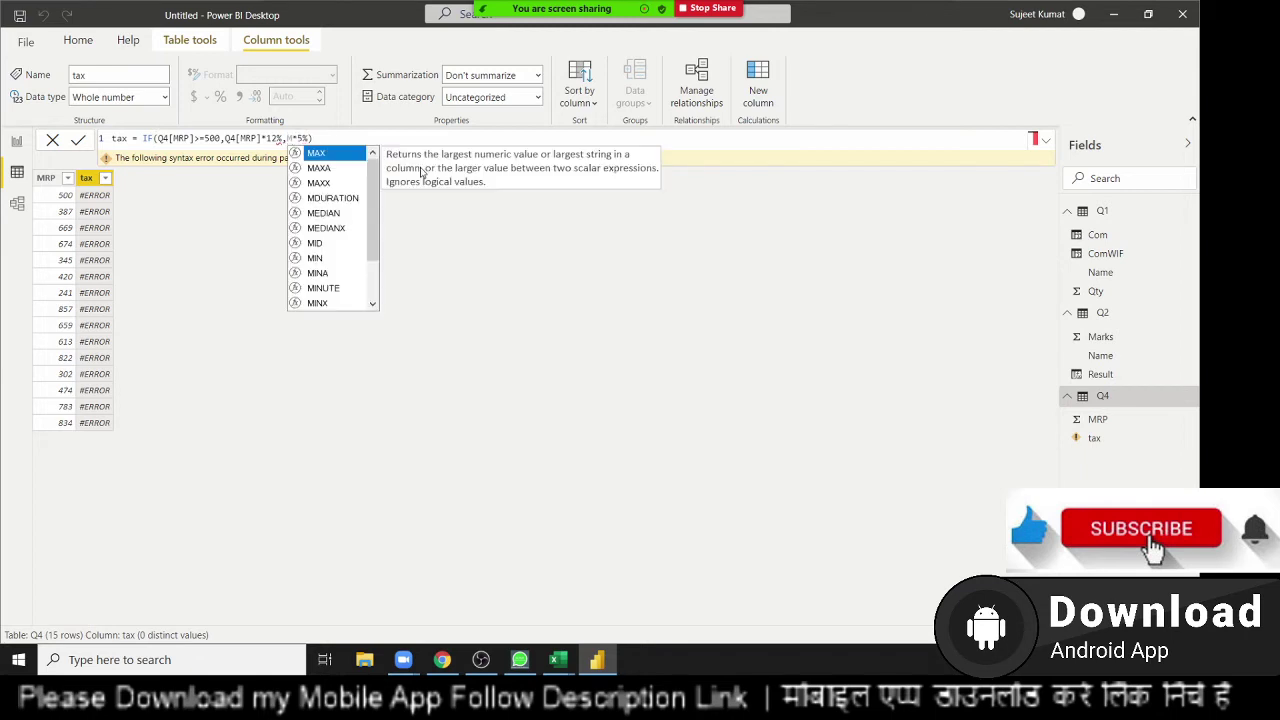
text(PR)
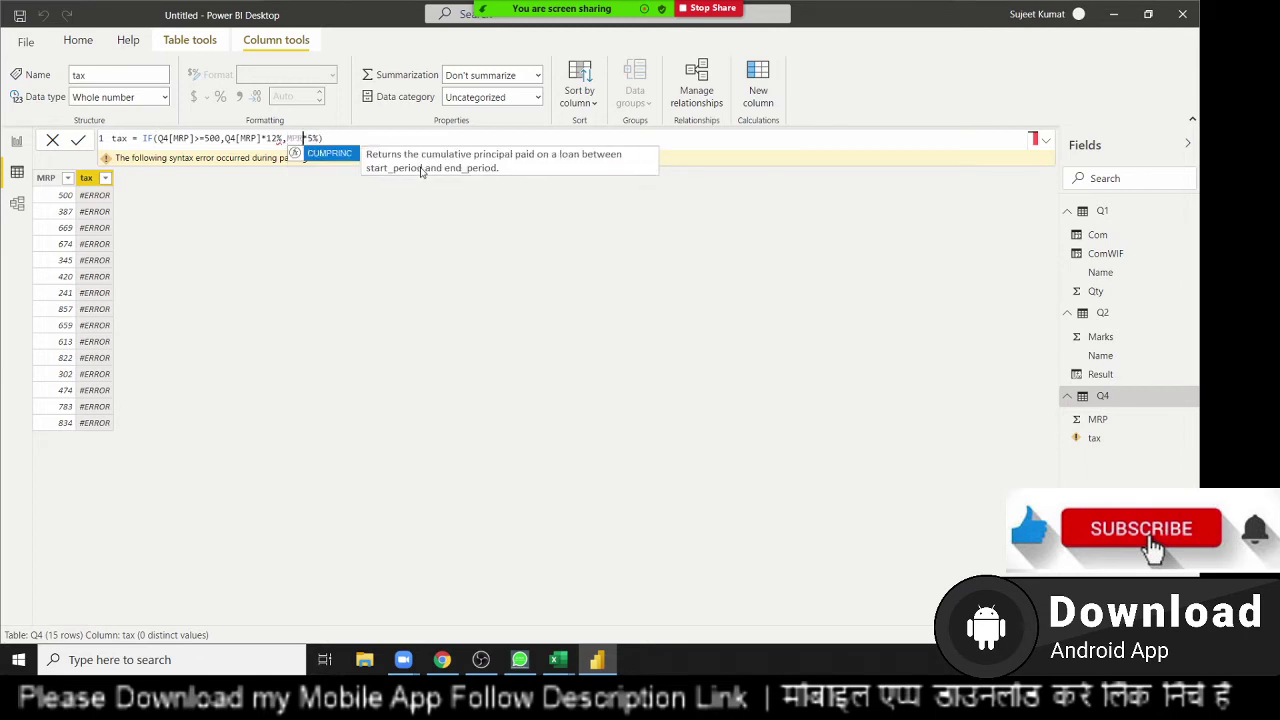
key(BackSpace)
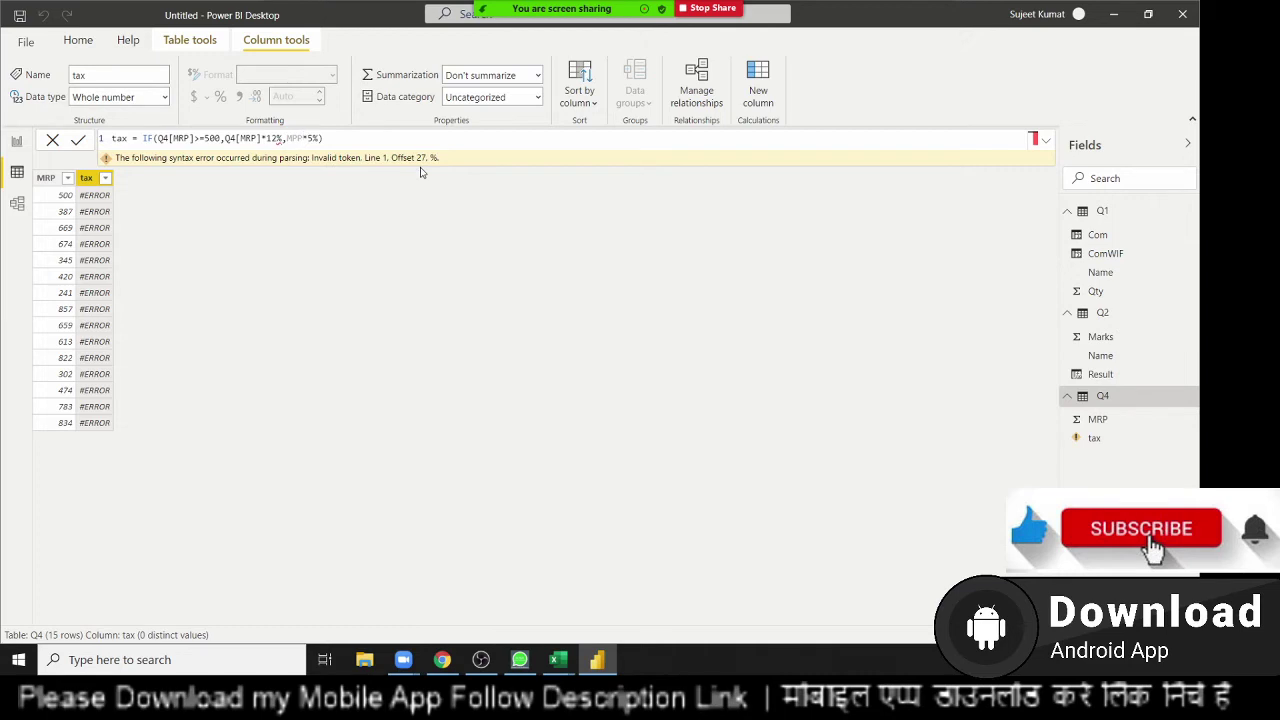
key(BackSpace)
key(BackSpace)
text(RP)
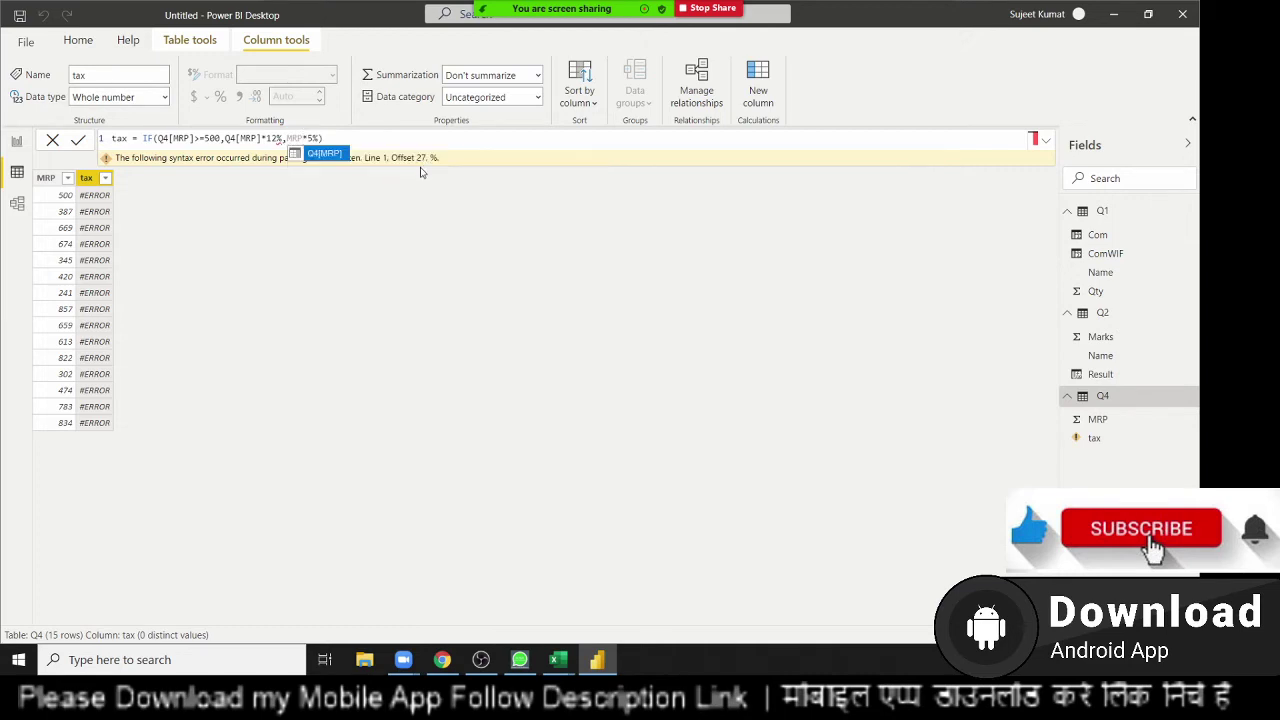
key(Tab)
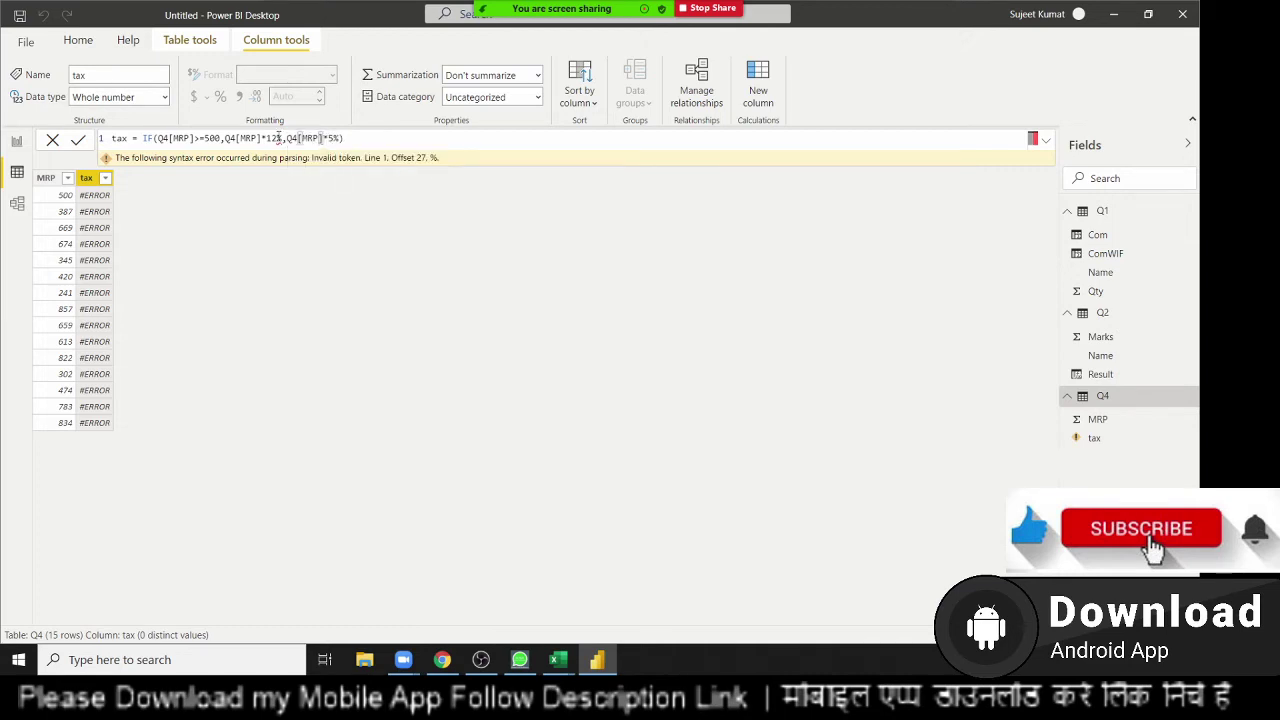
mouse_move(349, 158)
key(Return)
Rewrite the tax rates as decimals 0.12 and 0.05 instead of percentages
double_click(273, 138)
text(/)
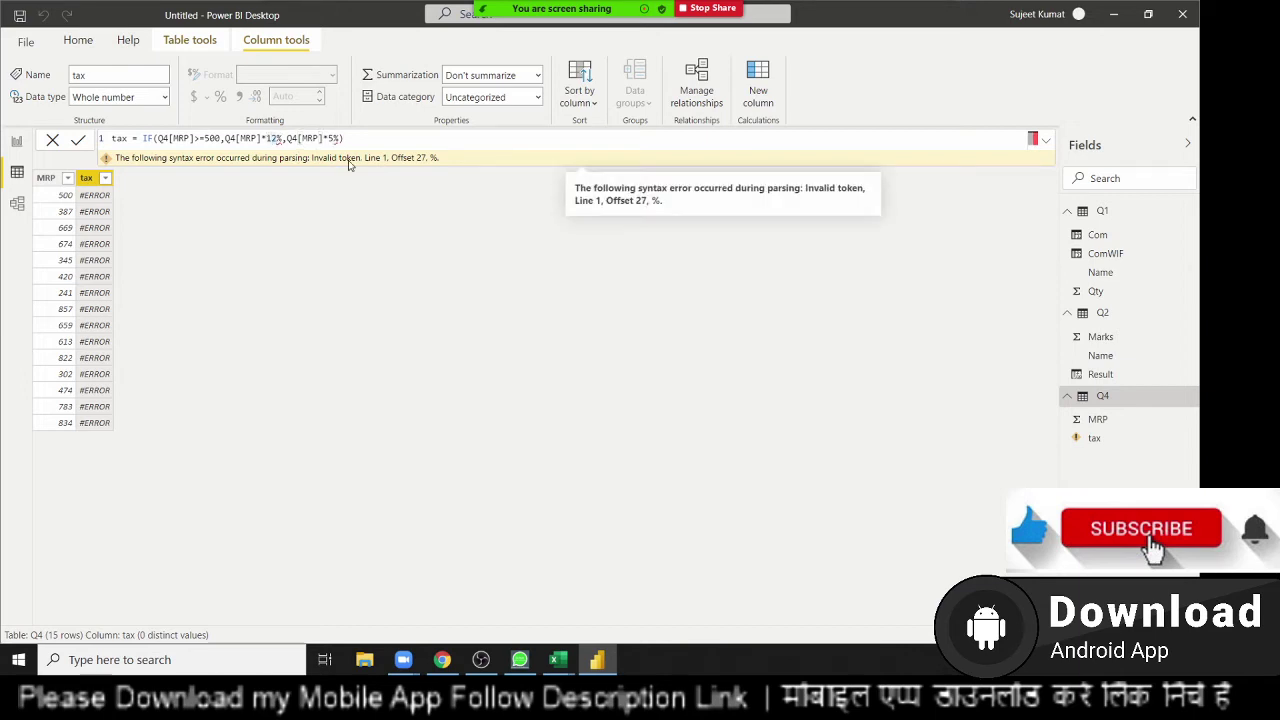
text(100)
key(BackSpace)
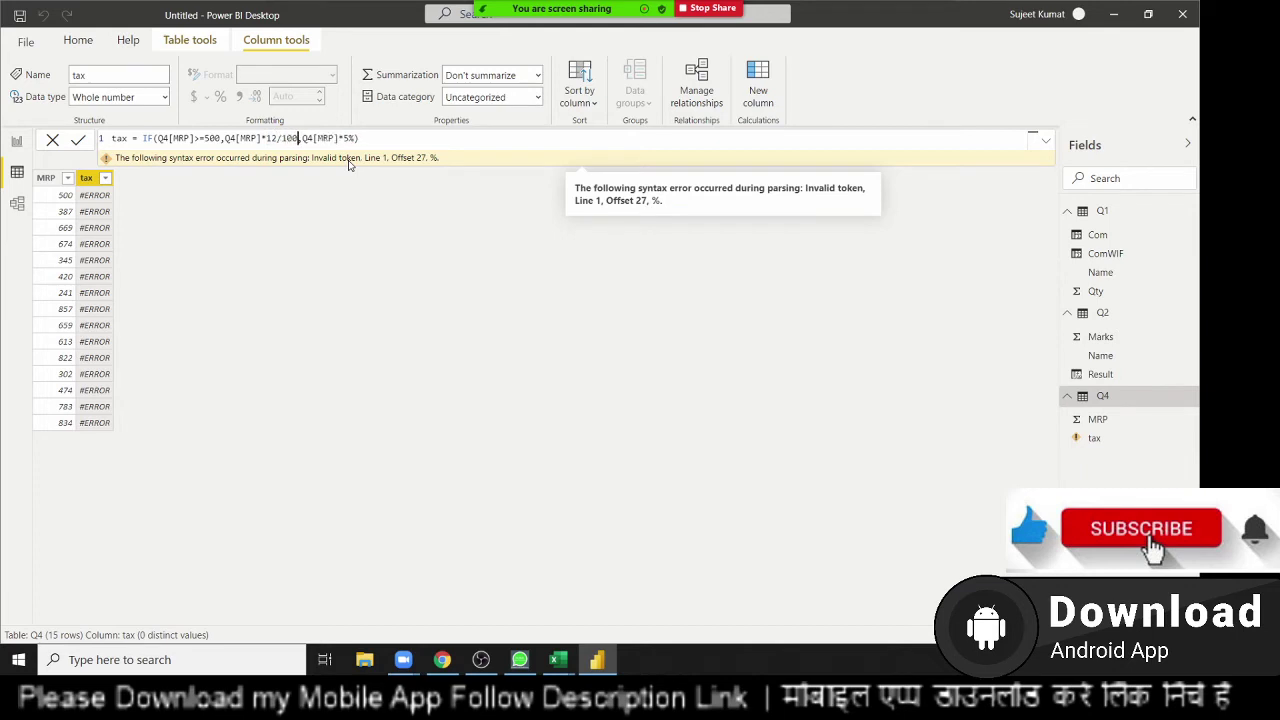
key(BackSpace)
key(BackSpace)
key(BackSpace)
key(BackSpace)
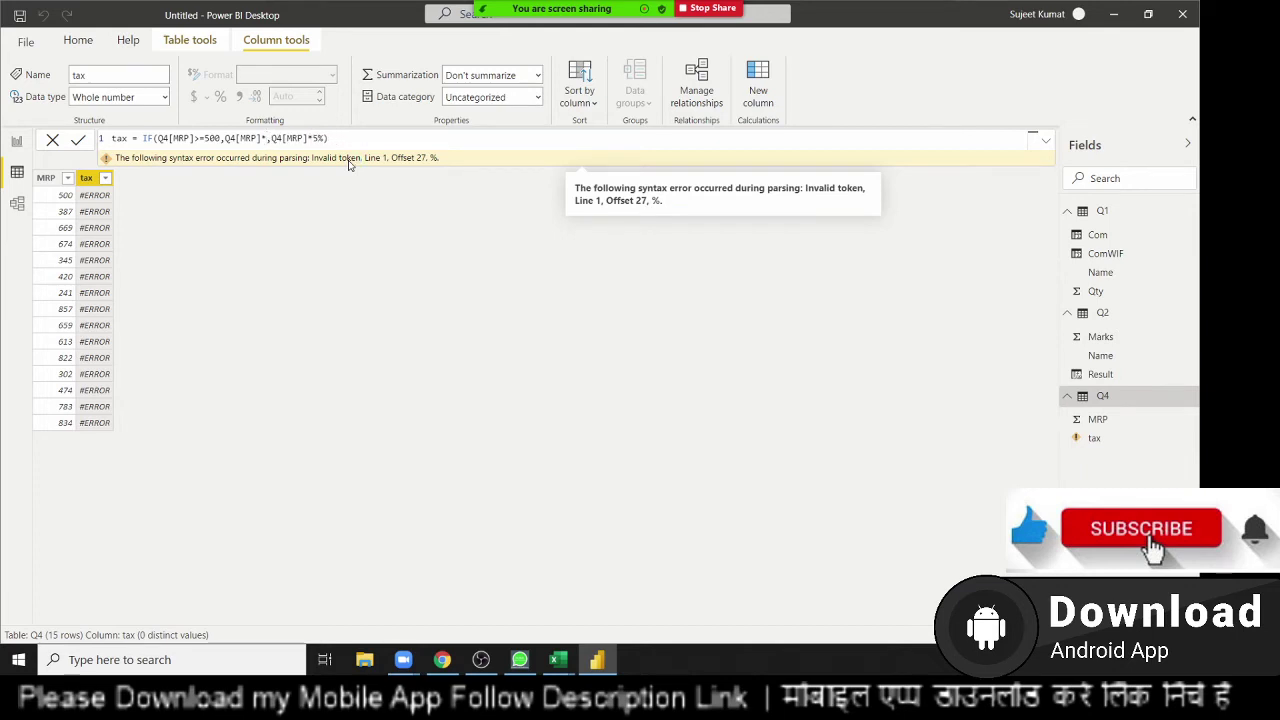
text(0.12)
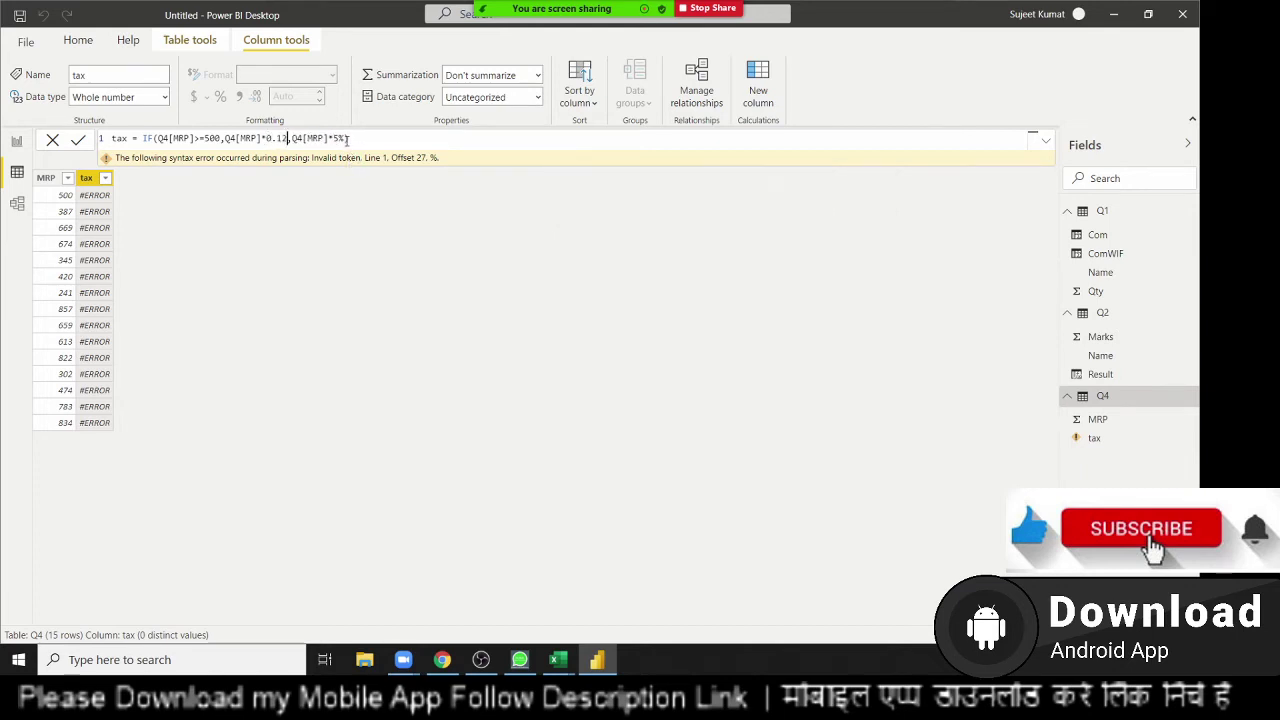
click(340, 138)
text(0)
text(.)
key(BackSpace)
key(BackSpace)
key(BackSpace)
text(05)
key(Delete)
key(Return)
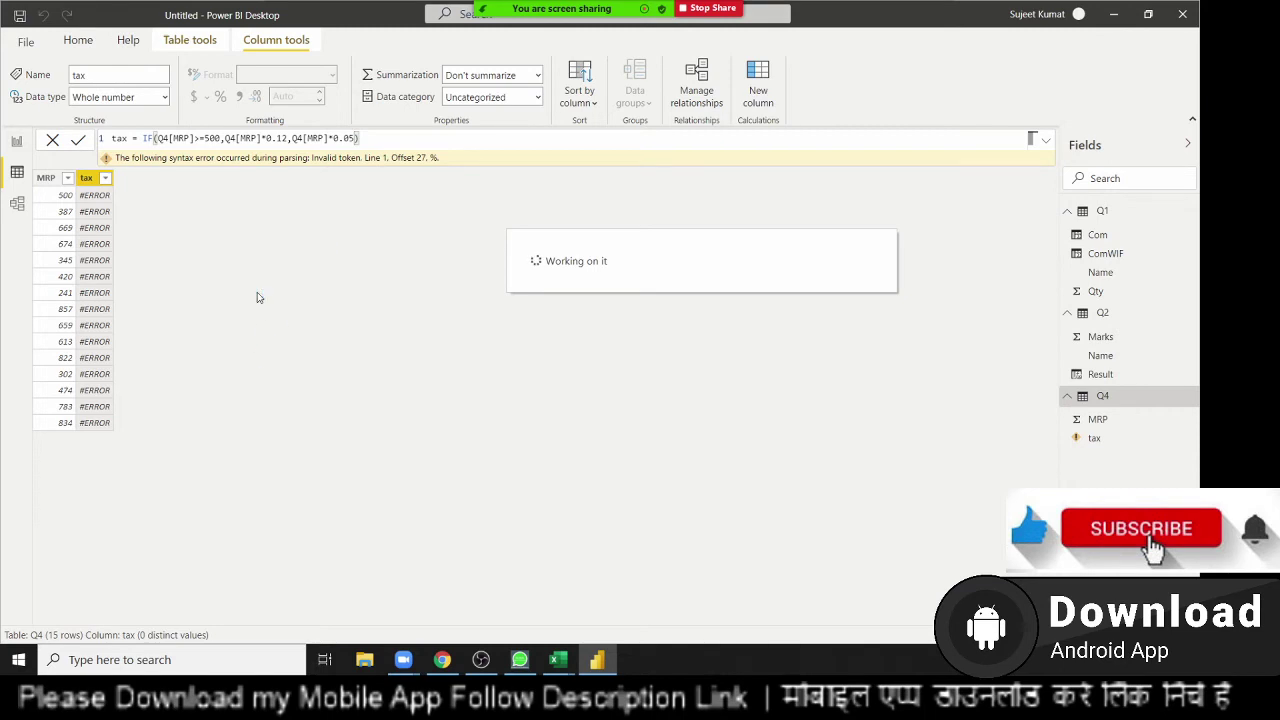
Copy the Time values in A1:A17 of Excel's Q5 sheet and return to Power BI
key(alt+Tab)
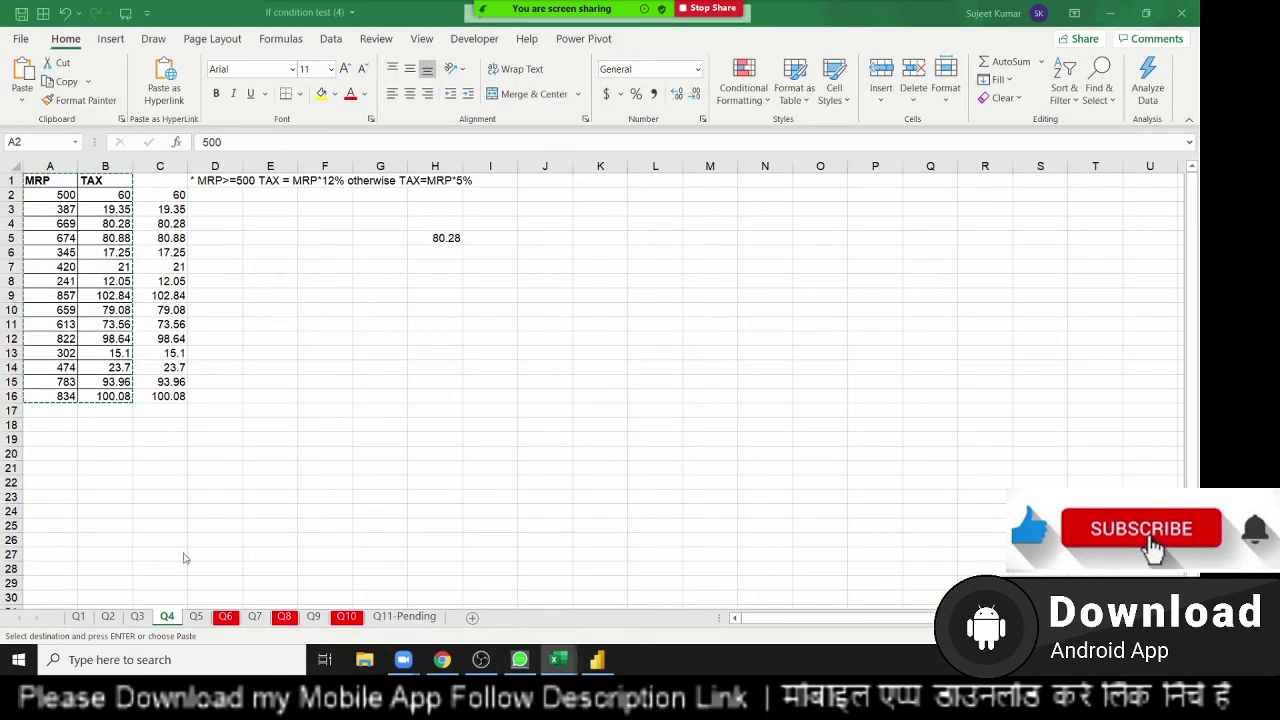
click(197, 617)
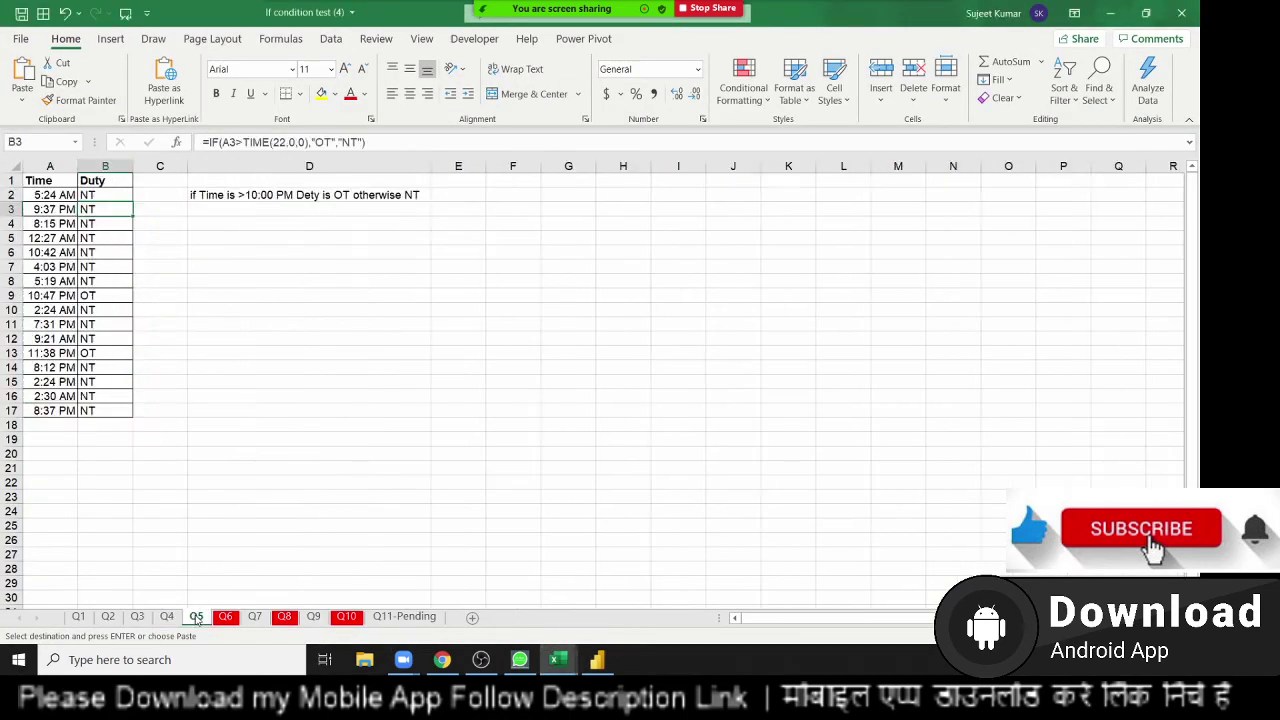
click(49, 180)
drag(49, 180, 49, 408)
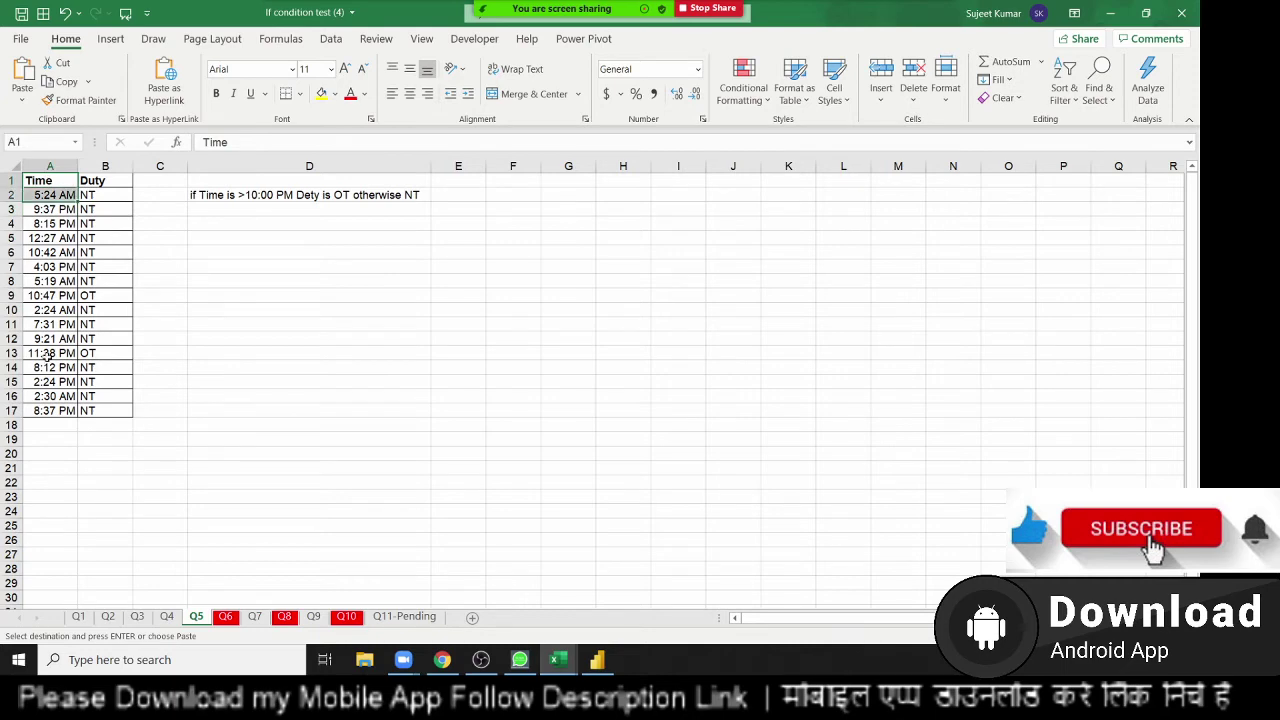
key(ctrl+v)
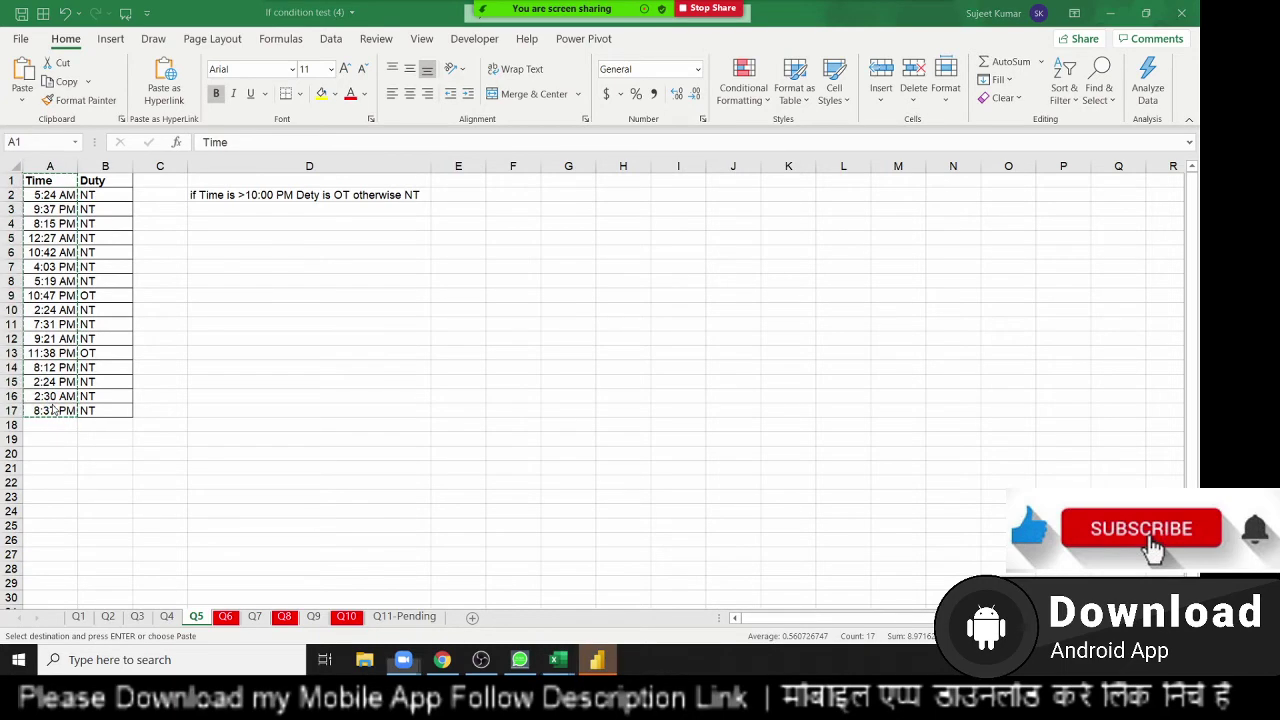
key(alt+Tab)
key(Tab)
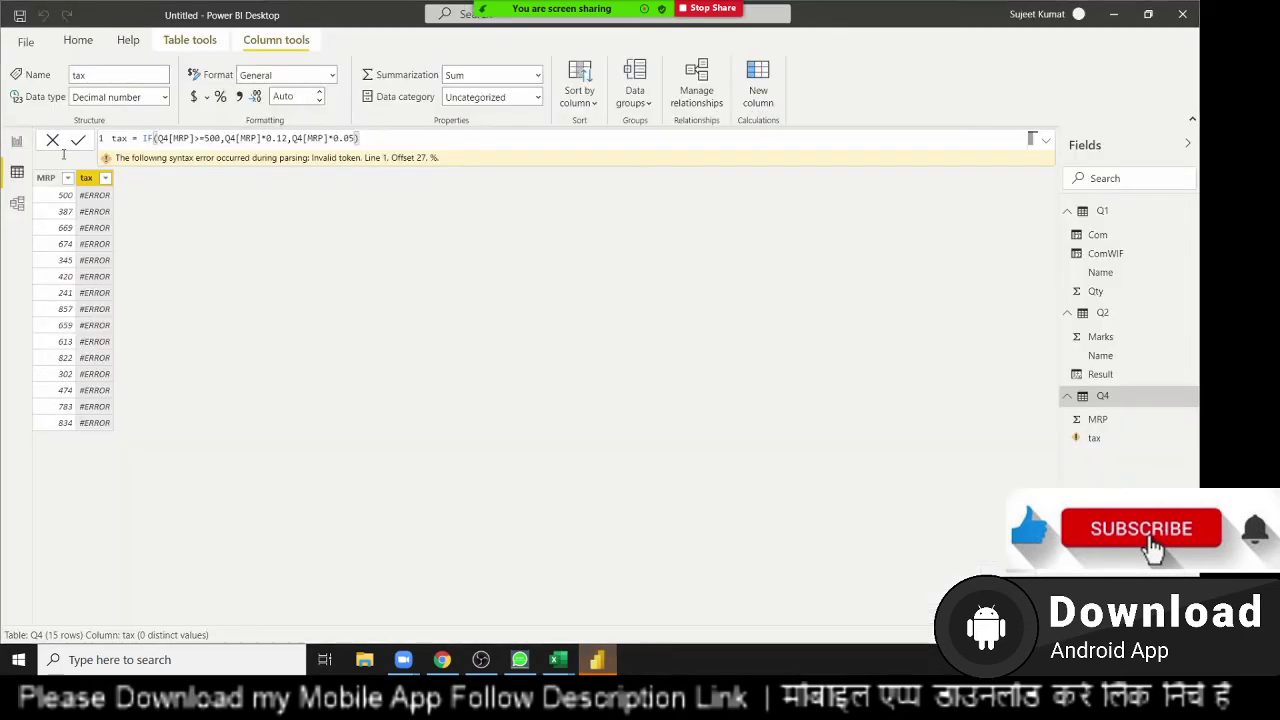
key(Return)
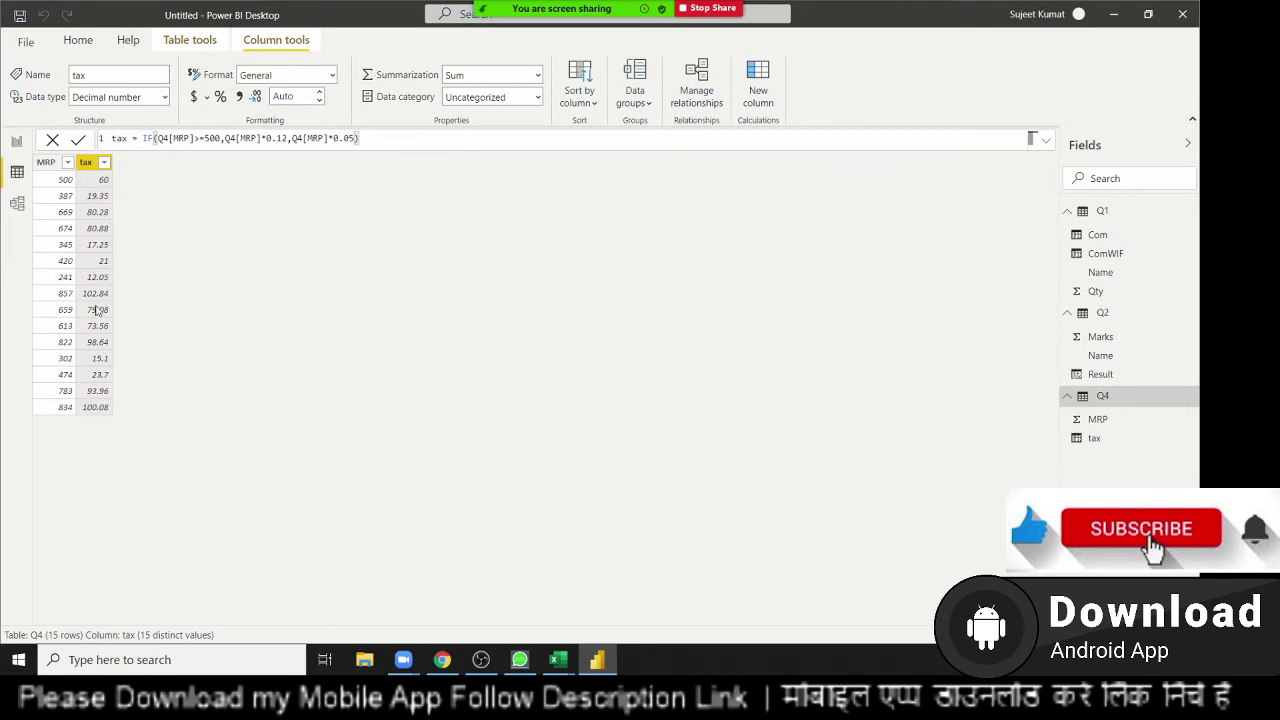
Paste the Time values into a new Enter-data table named Q5 and load it
click(76, 42)
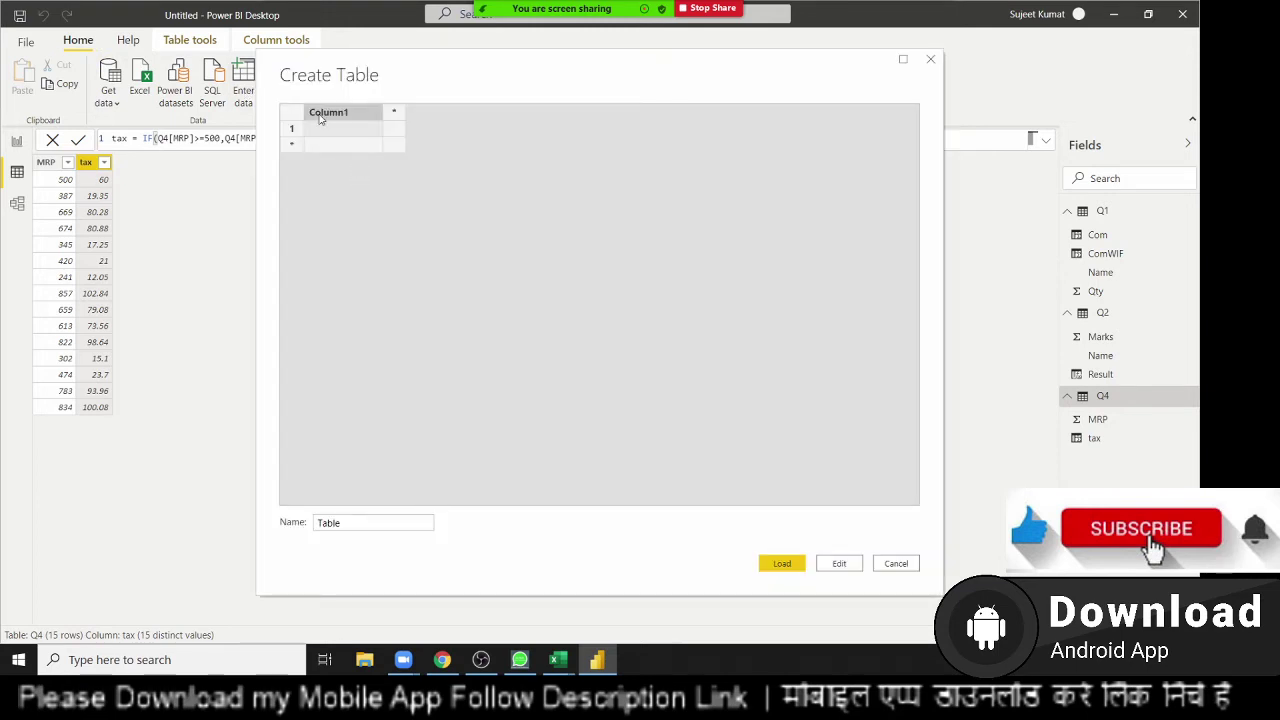
text(Time 5:24 AM 9:37 PM 8:15 PM 12:27 AM 10:42 AM 4:03 PM 5:19 AM 10:47 PM 2:24 AM 7:31 PM 9:21 AM 11:38 PM 8:12 PM 2:24 PM 2:30 AM 8:37 PM)
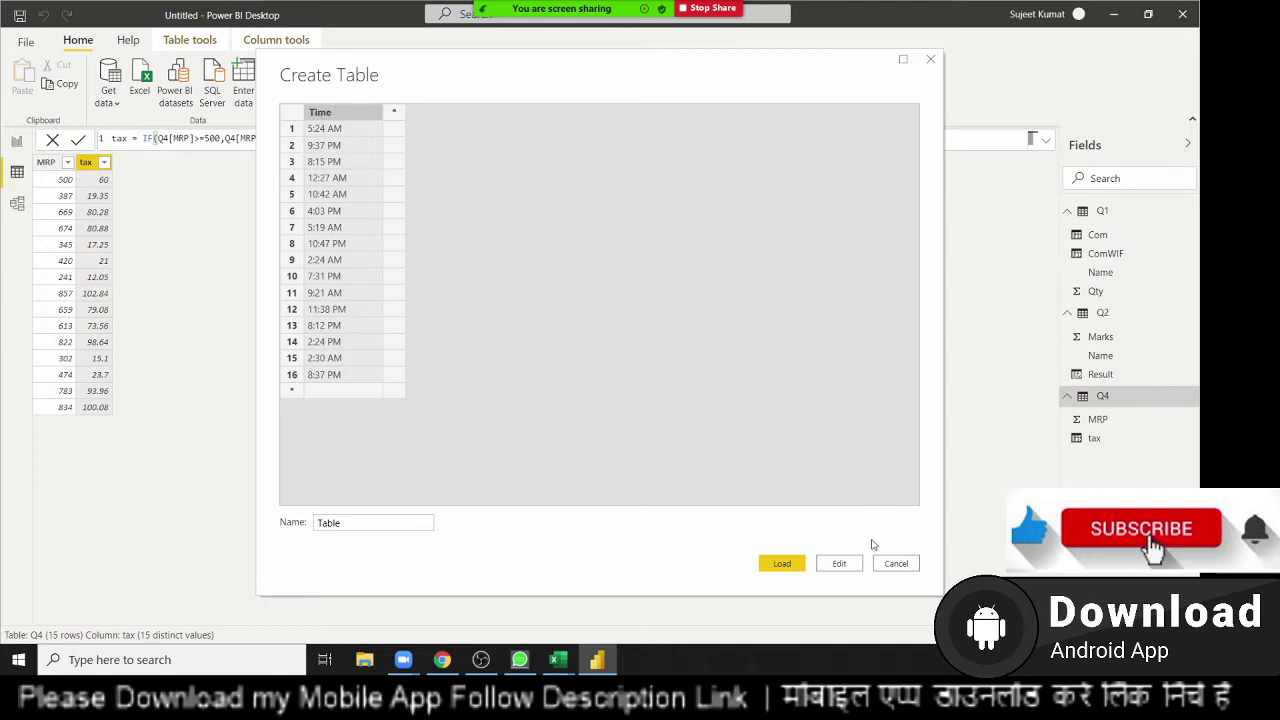
click(367, 530)
click(367, 530)
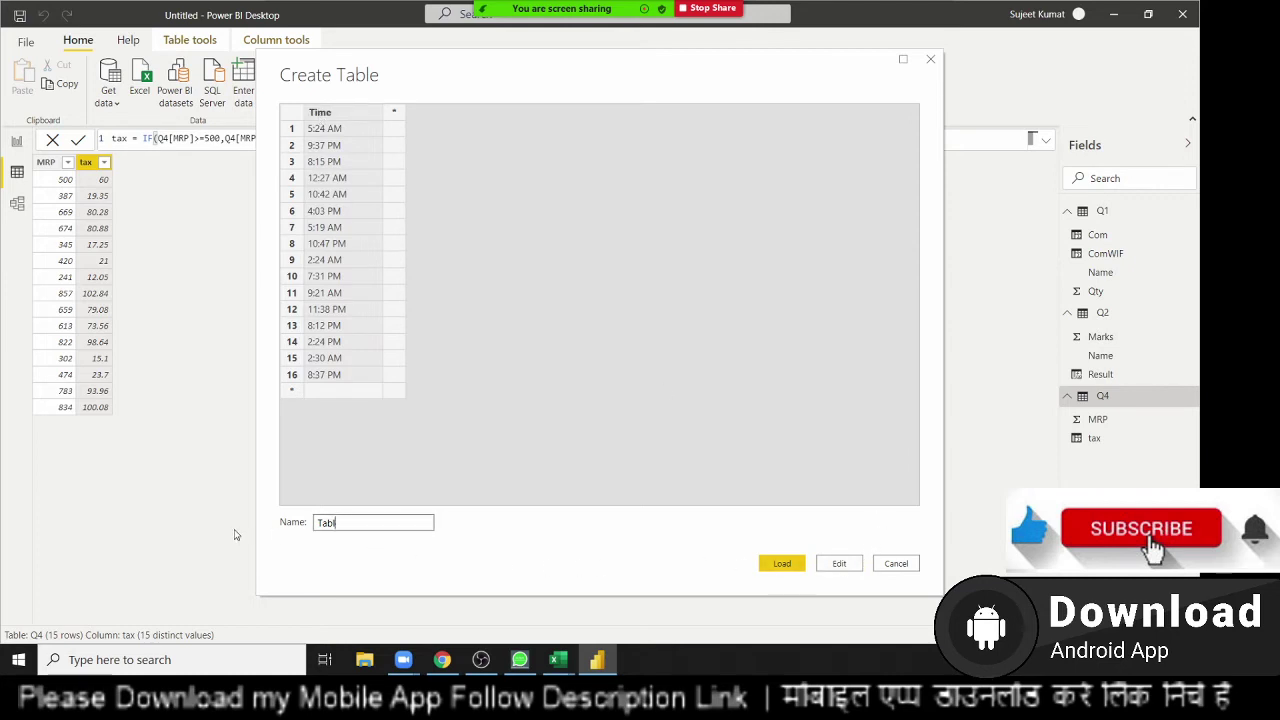
key(BackSpace)
key(BackSpace)
key(BackSpace)
text(q)
key(BackSpace)
text(Q5)
click(781, 563)
key(alt+Tab)
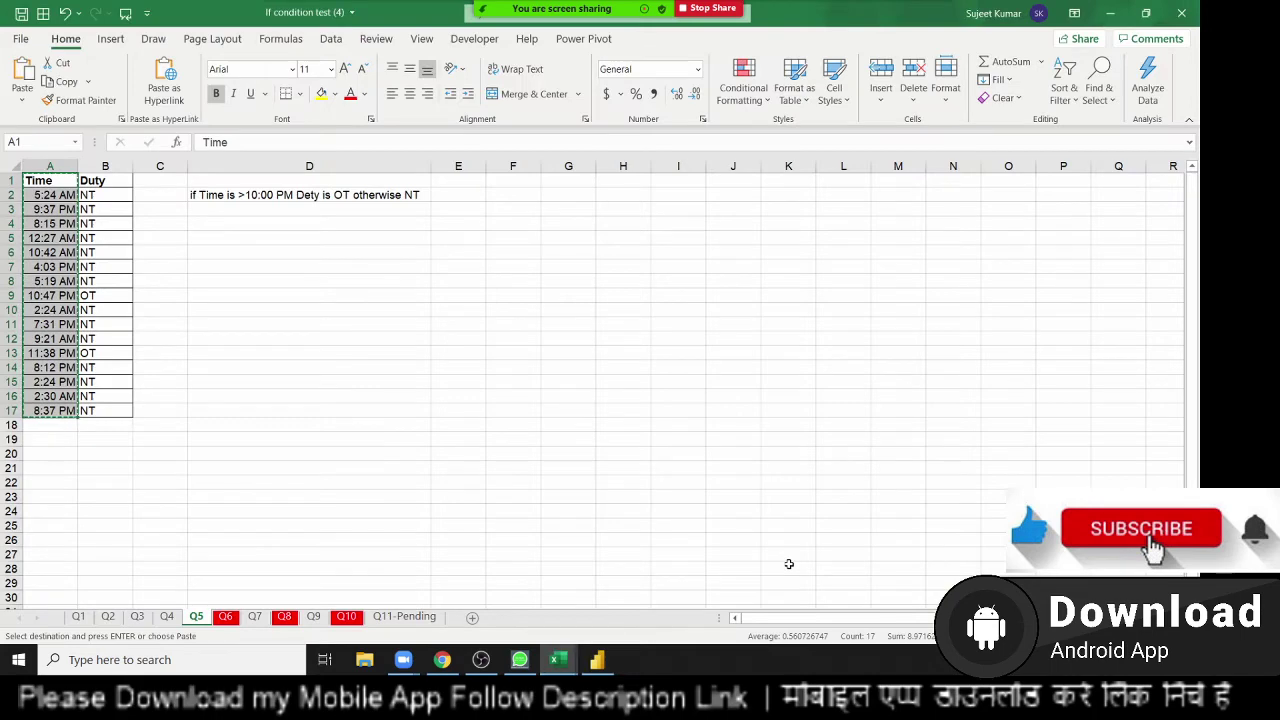
click(597, 660)
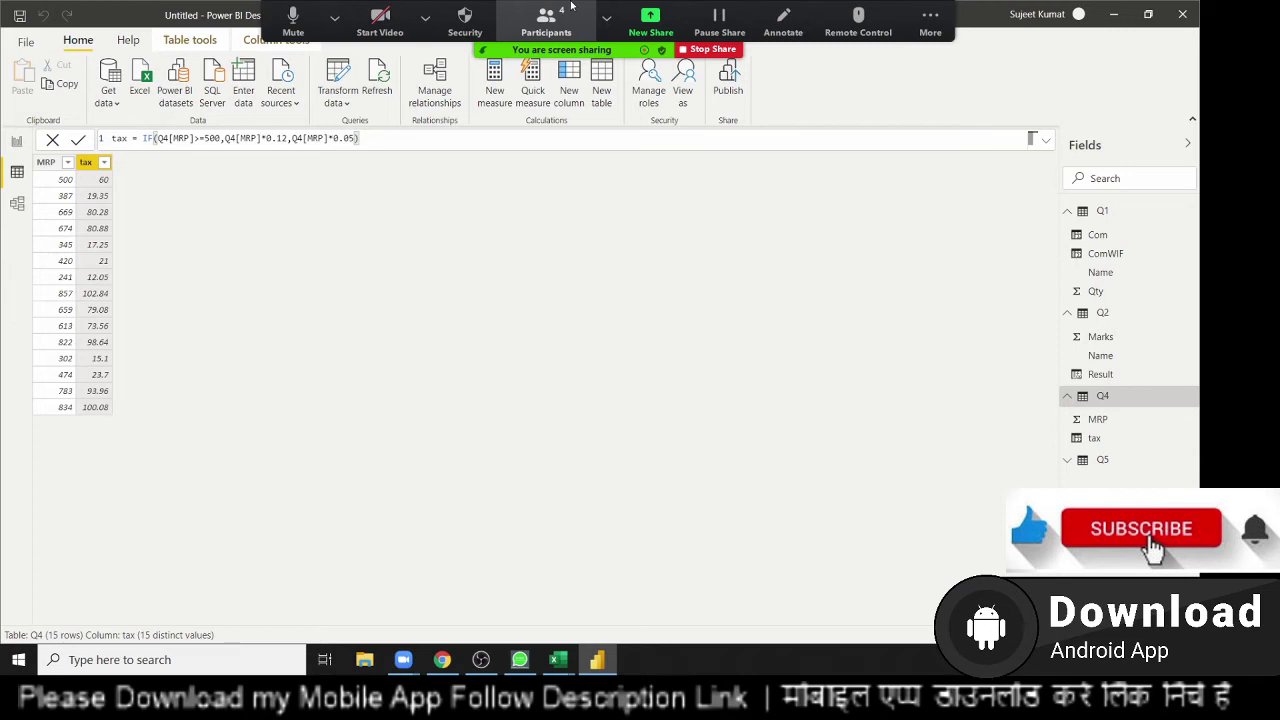
Paste the Time values into a new table, name it Q6, and load it
click(107, 213)
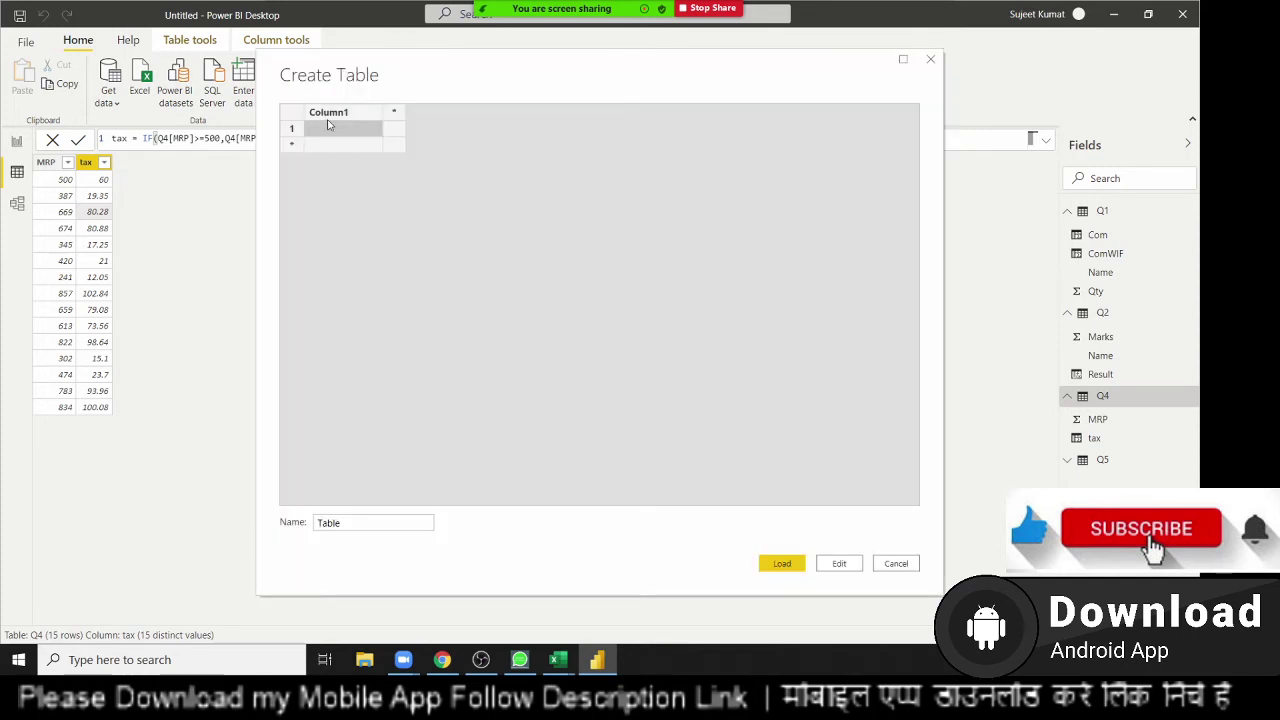
click(328, 120)
text(Time 5:24 AM 9:37 PM 8:15 PM 12:27 AM 10:42 AM 4:03 PM 5:19 AM 10:47 PM 2:24 AM 7:31 PM 9:21 AM 11:38 PM 8:12 PM 2:24 PM 2:30 AM 8:37 PM)
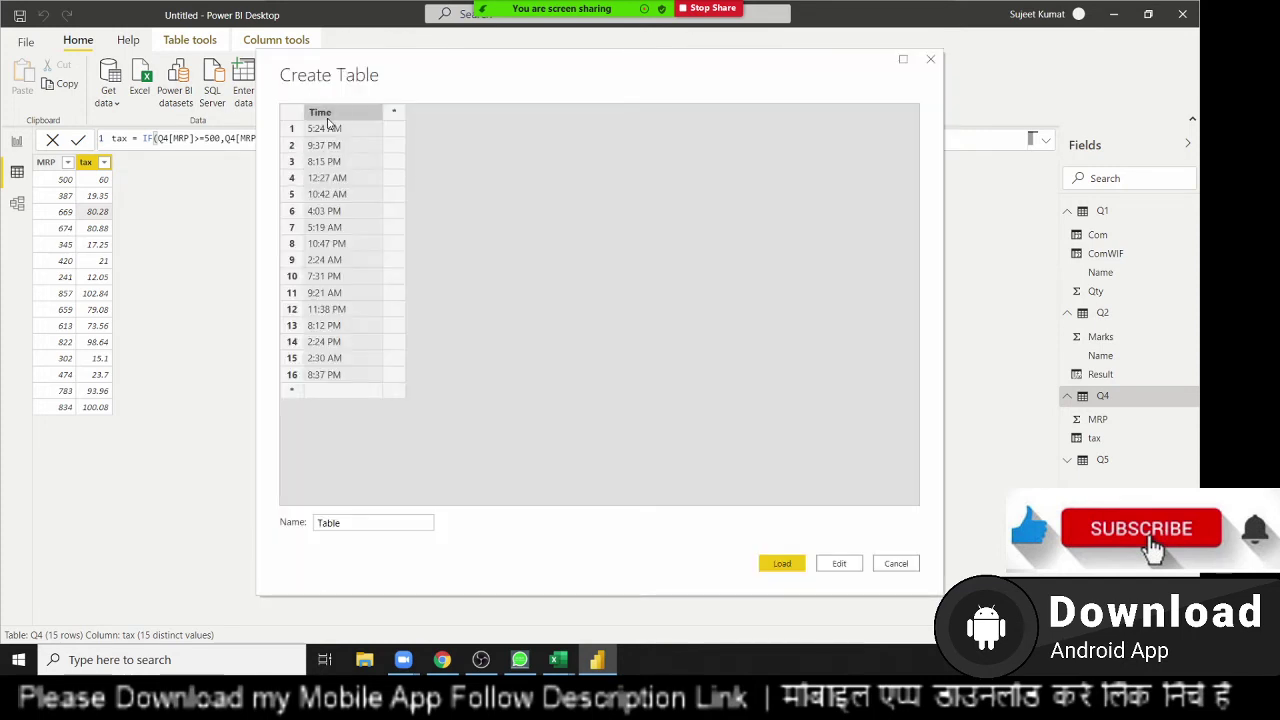
double_click(423, 523)
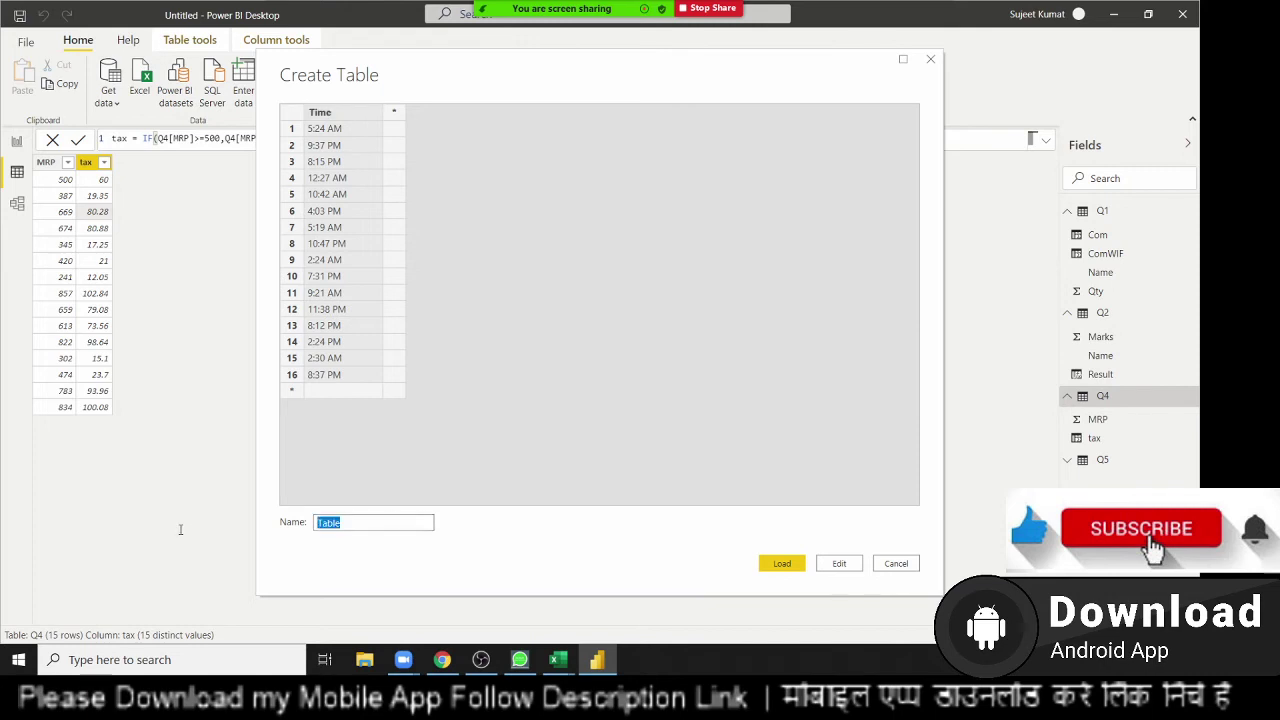
text(q)
text(6)
key(Return)
click(382, 523)
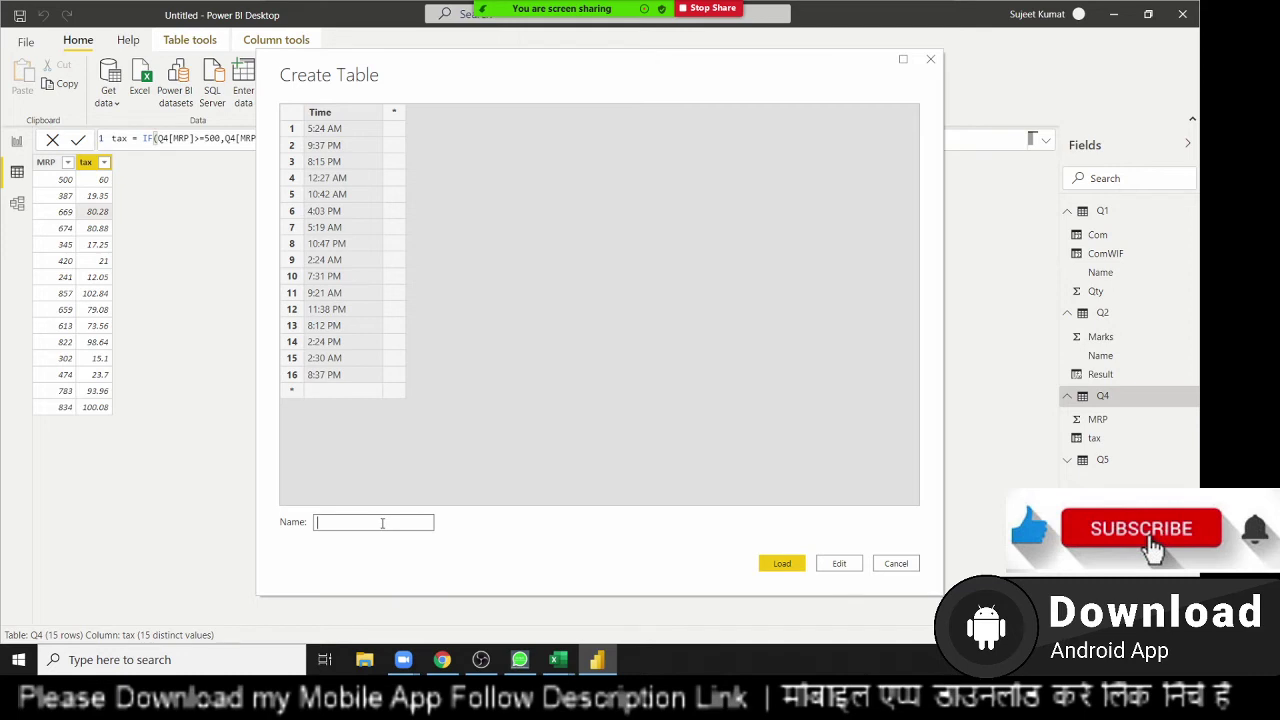
key(BackSpace)
text(Q6)
click(779, 566)
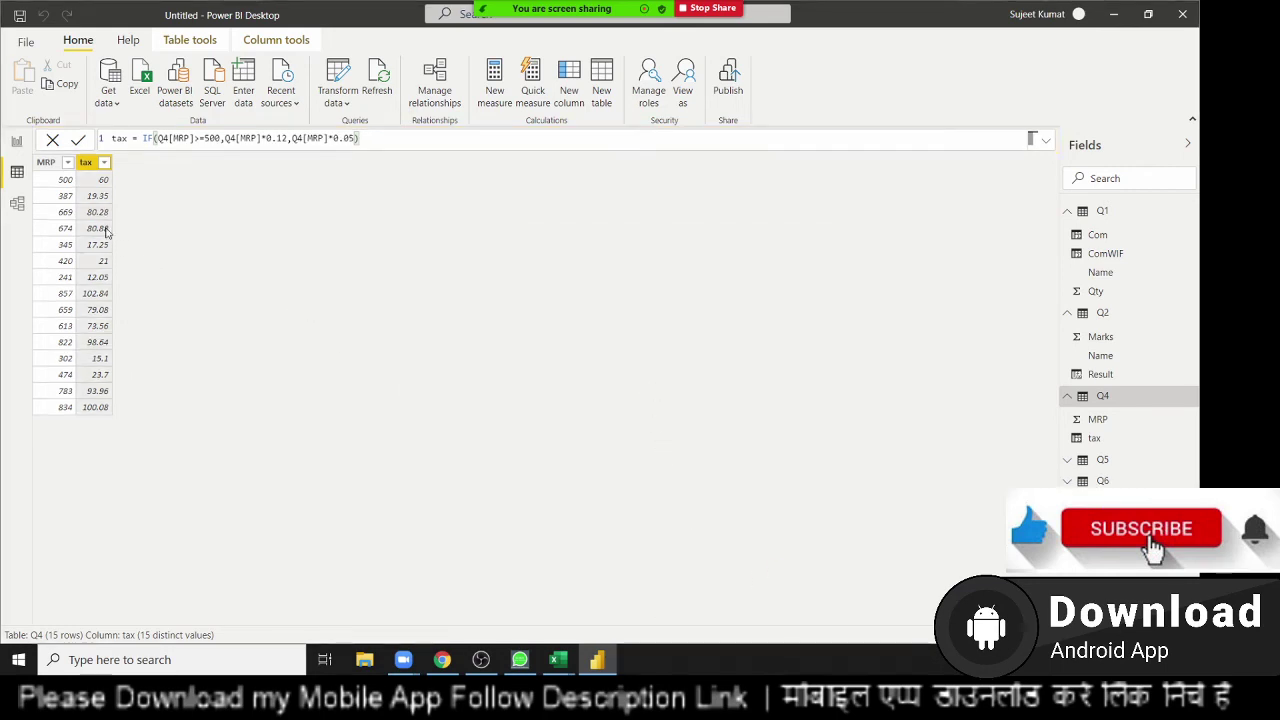
mouse_move(1103, 481)
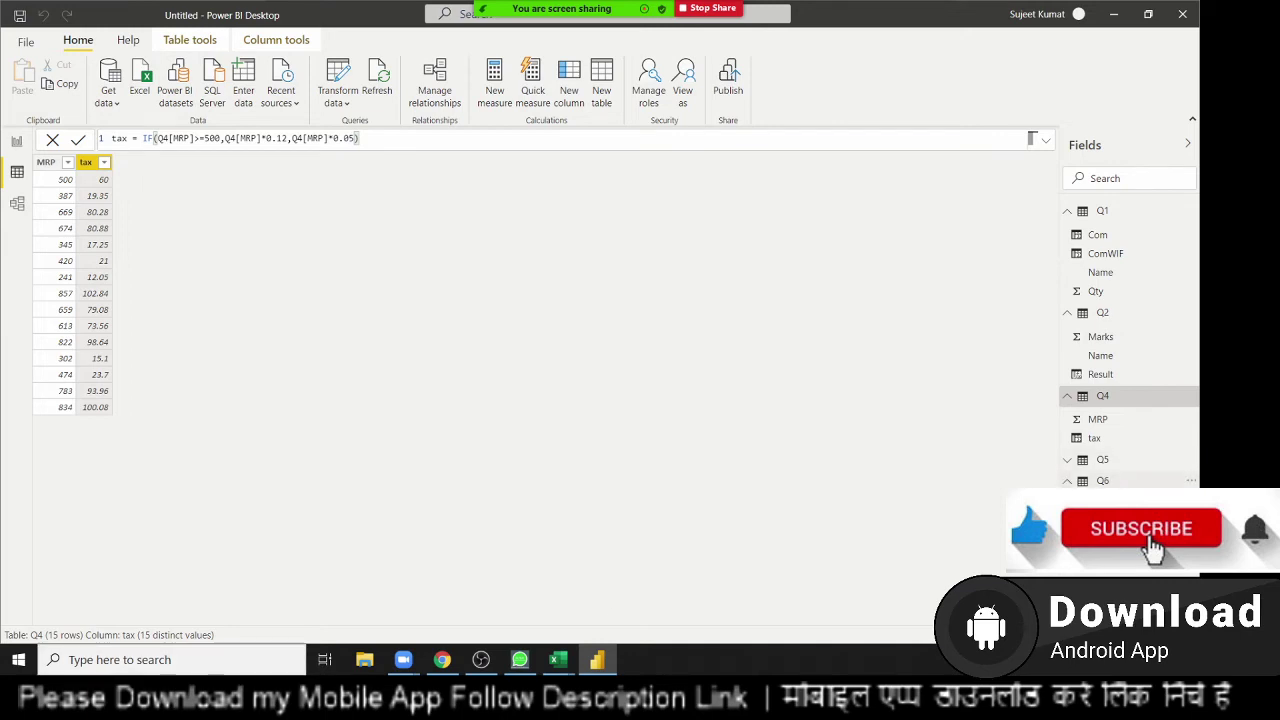
Start a new Duty column in table Q6 with an IF testing Q6[Time]
click(1102, 481)
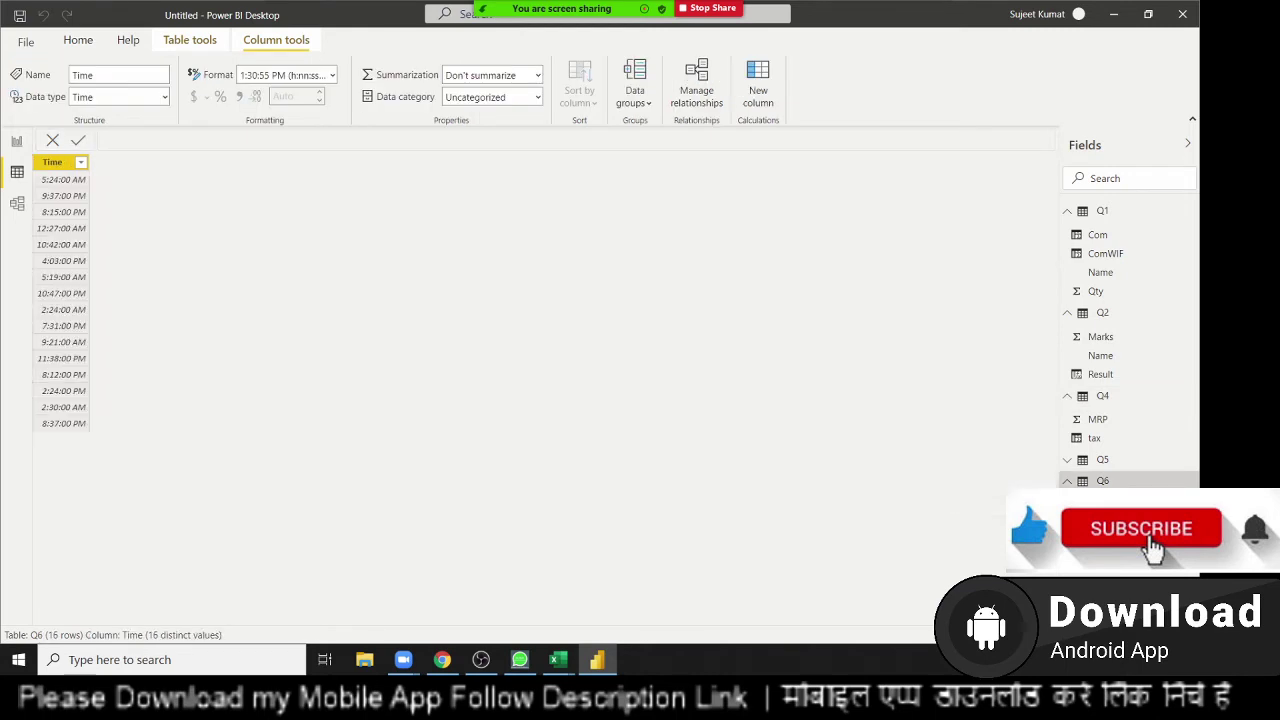
click(748, 109)
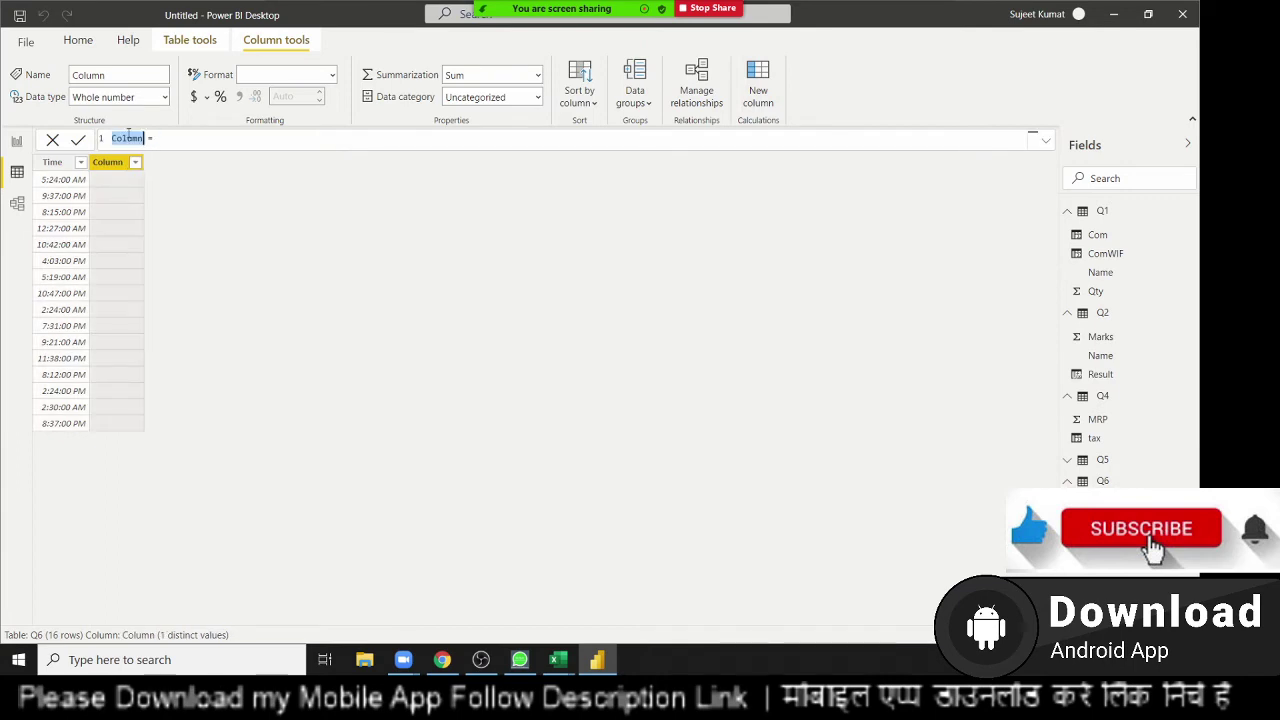
text(Ou)
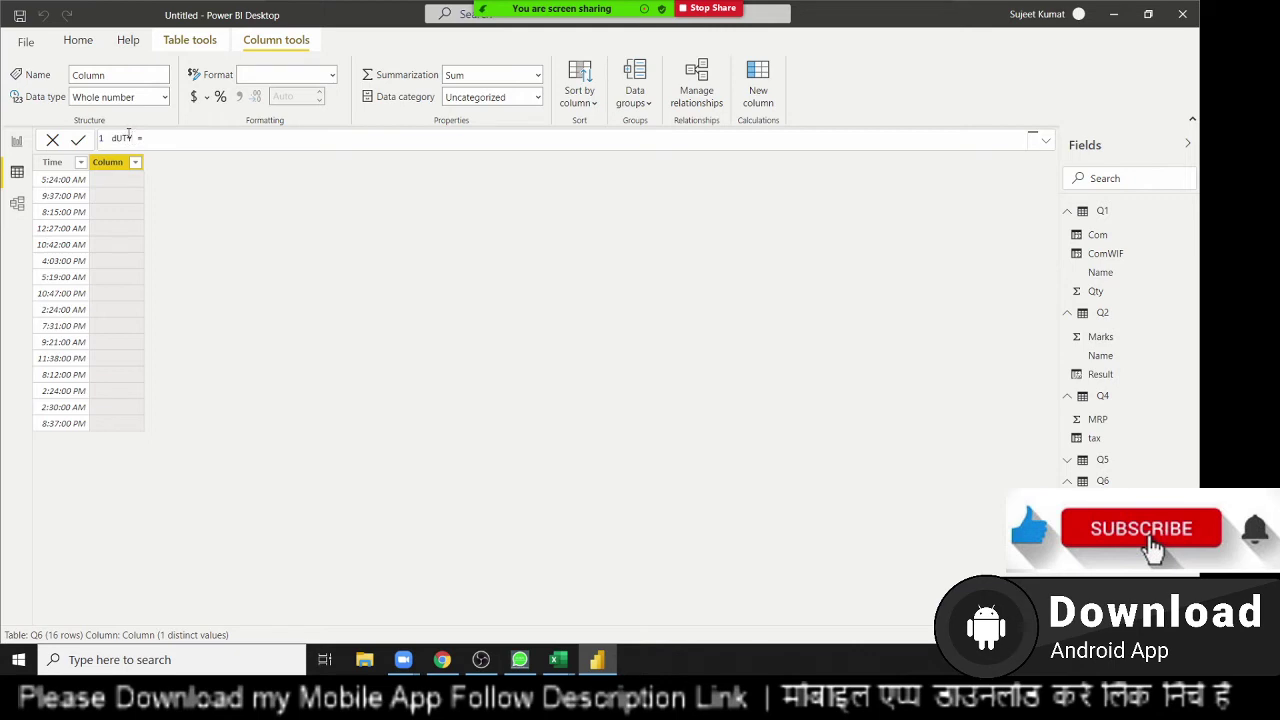
text(t)
key(BackSpace)
key(BackSpace)
key(BackSpace)
text(D)
text(uty)
text(f()
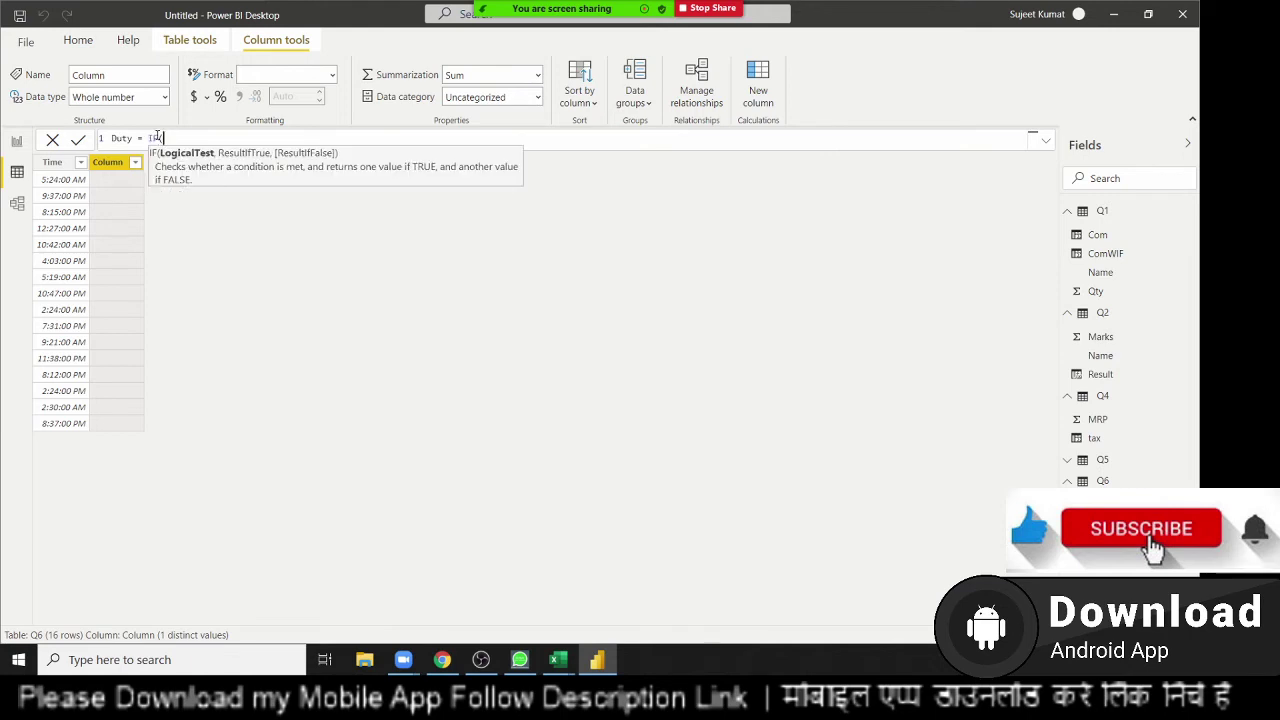
text(time)
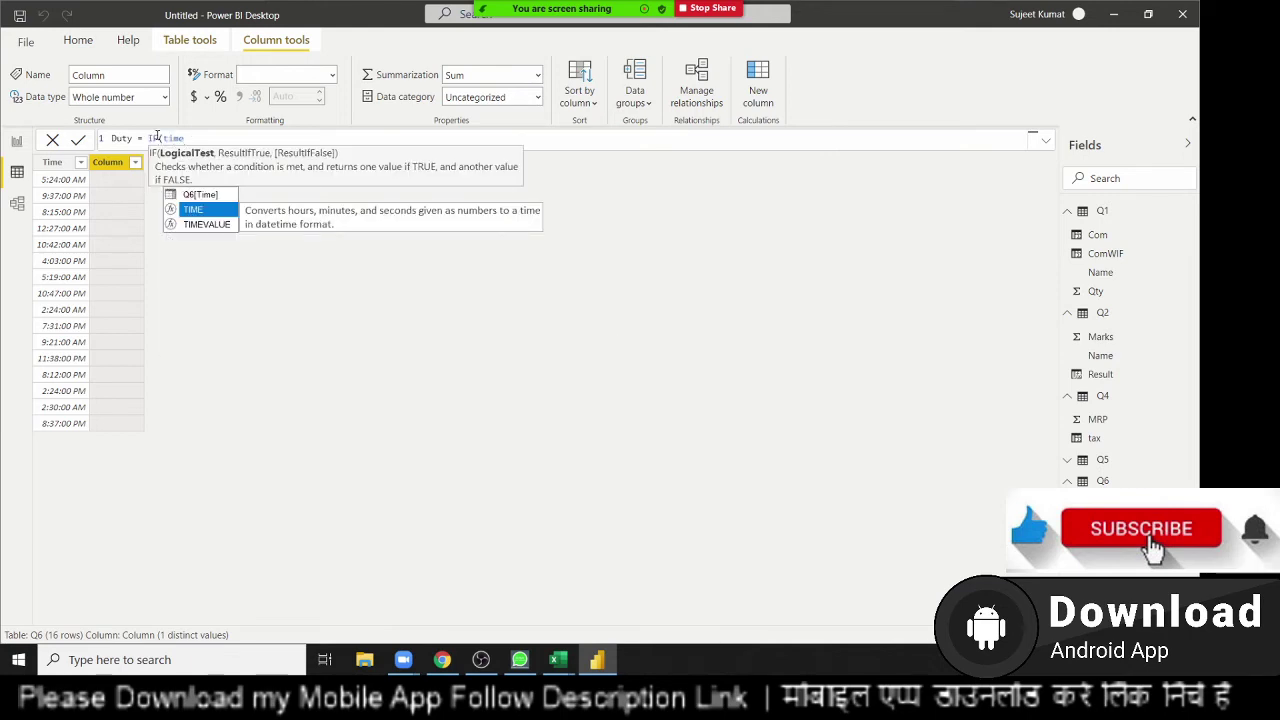
key(Tab)
key(BackSpace)
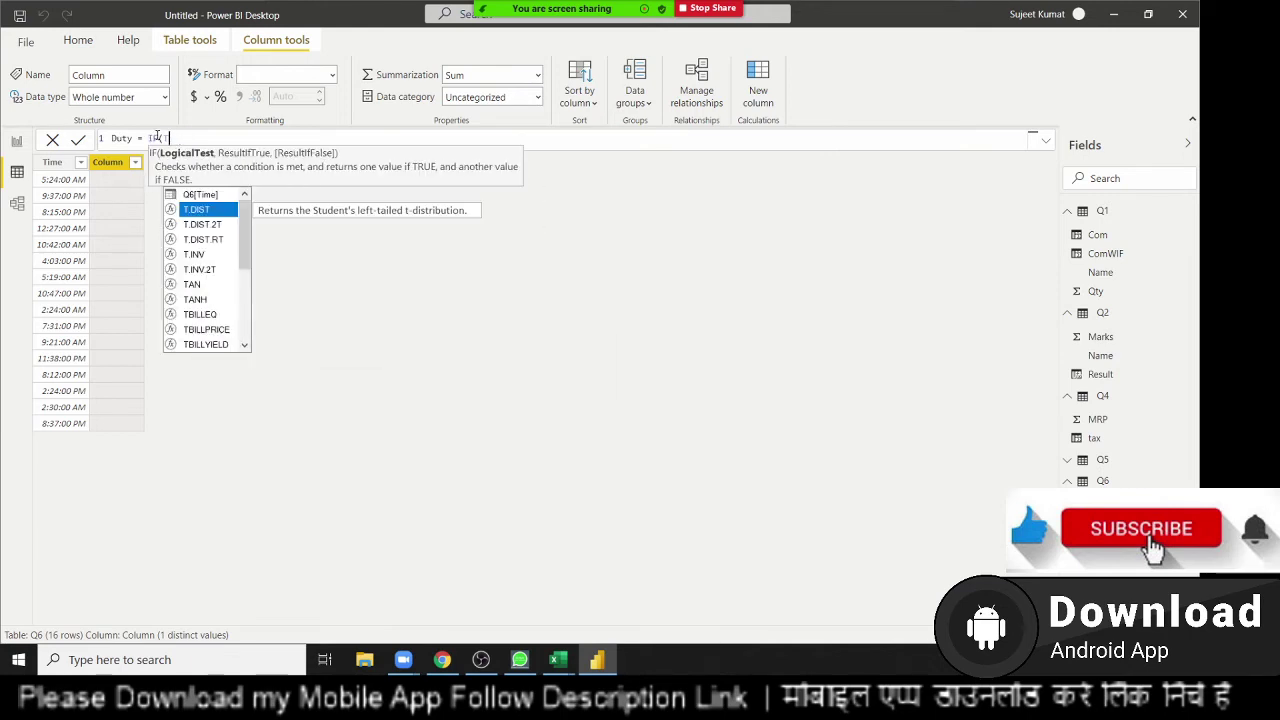
key(Down)
key(Tab)
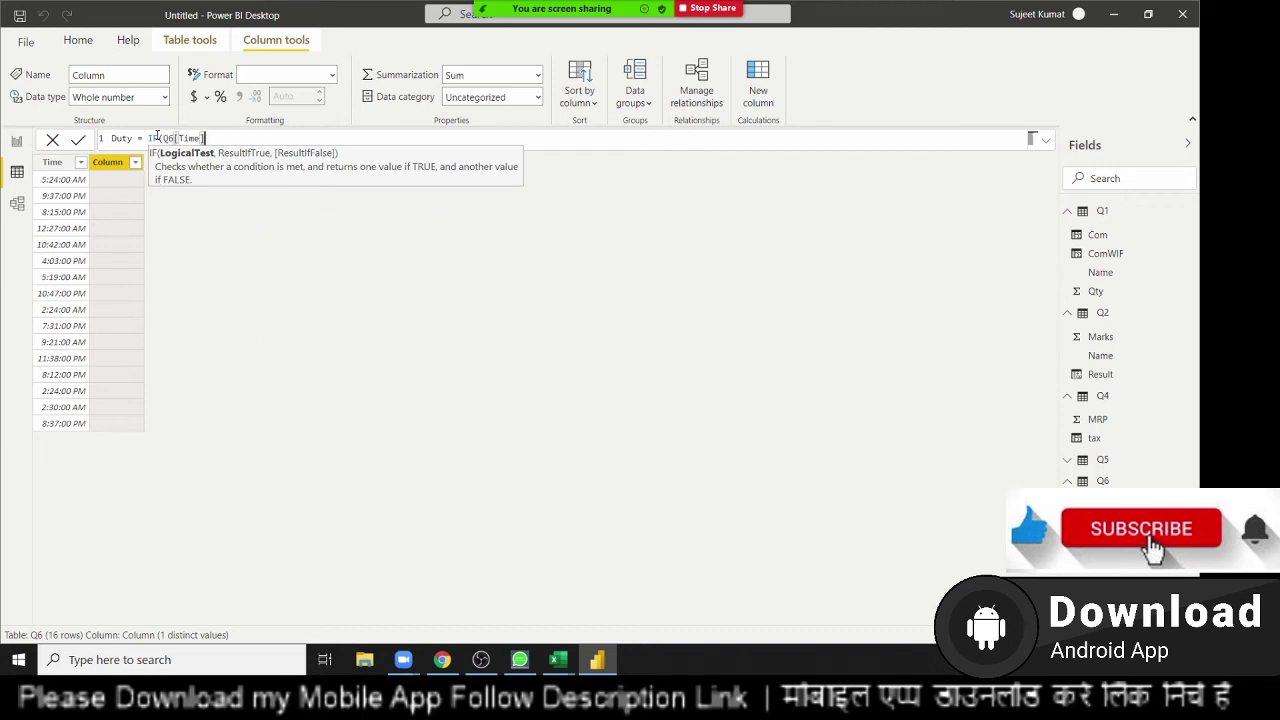
Complete the Duty formula: "OT" when time is at or after TIME(22,00,00), else "NT"
text(>=)
text("1)
text(0:)
key(BackSpace)
key(BackSpace)
key(BackSpace)
text(tim)
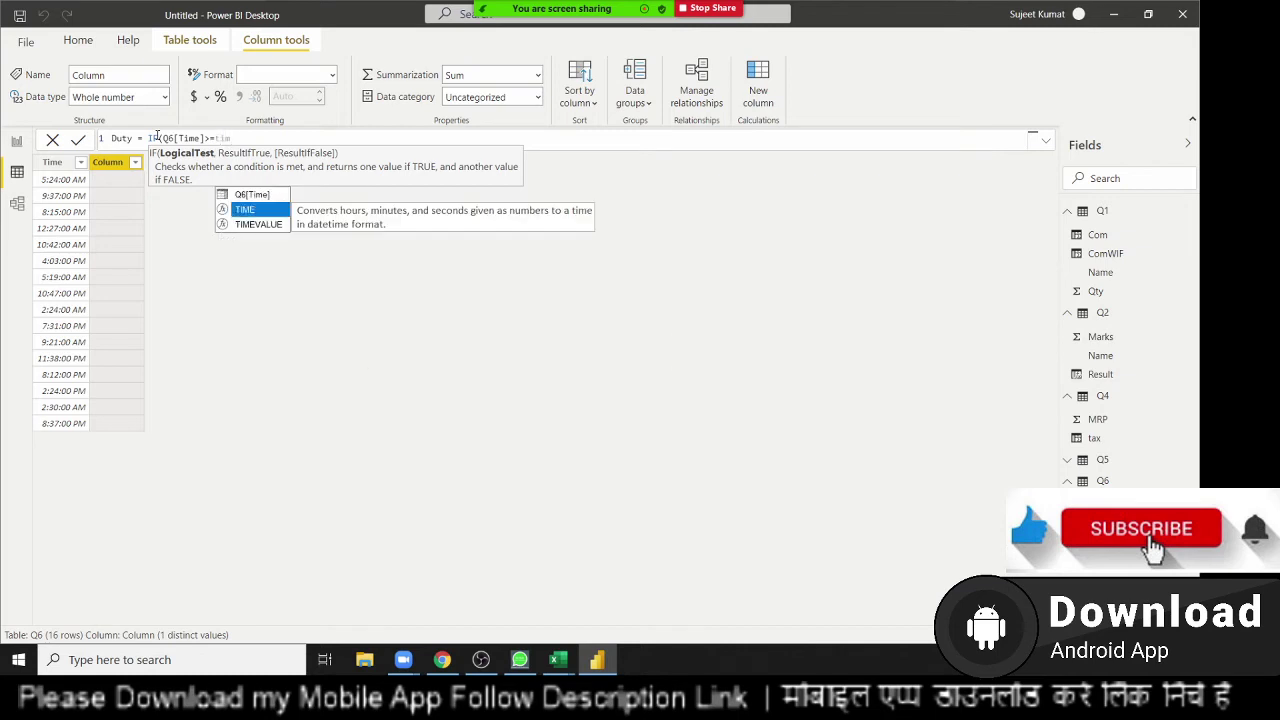
key(Tab)
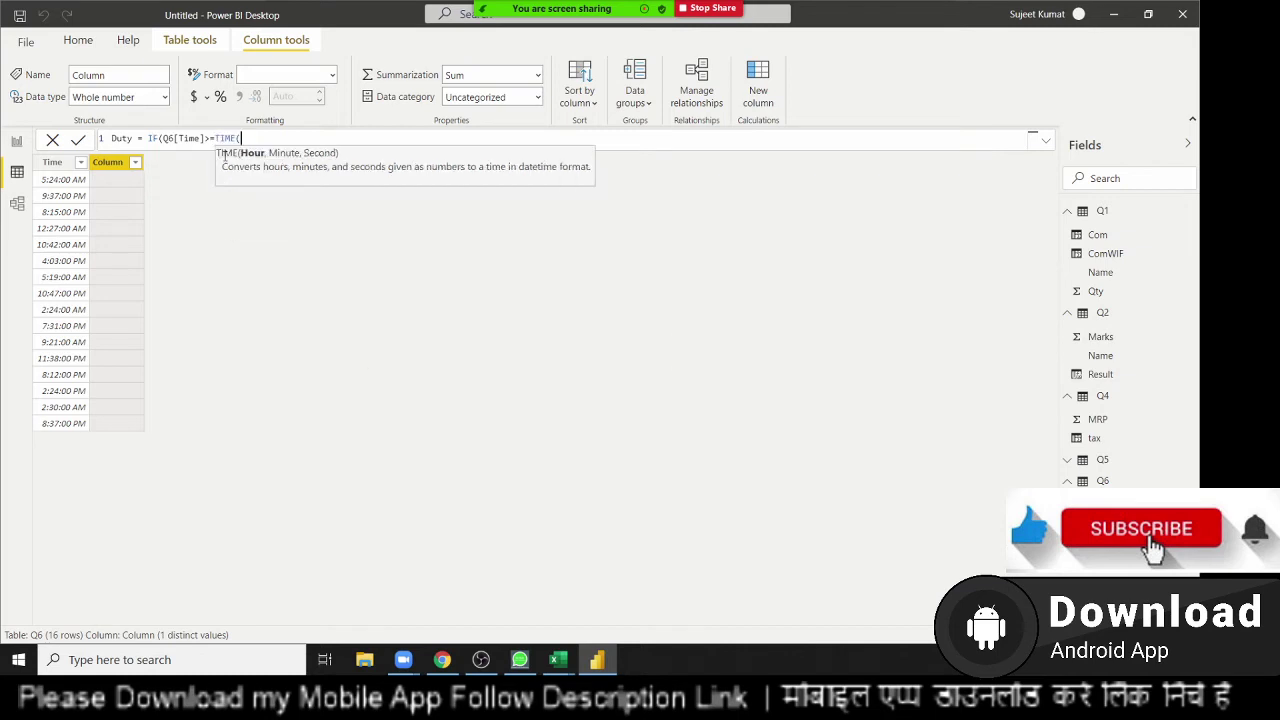
text(22,00,)
text(00),)
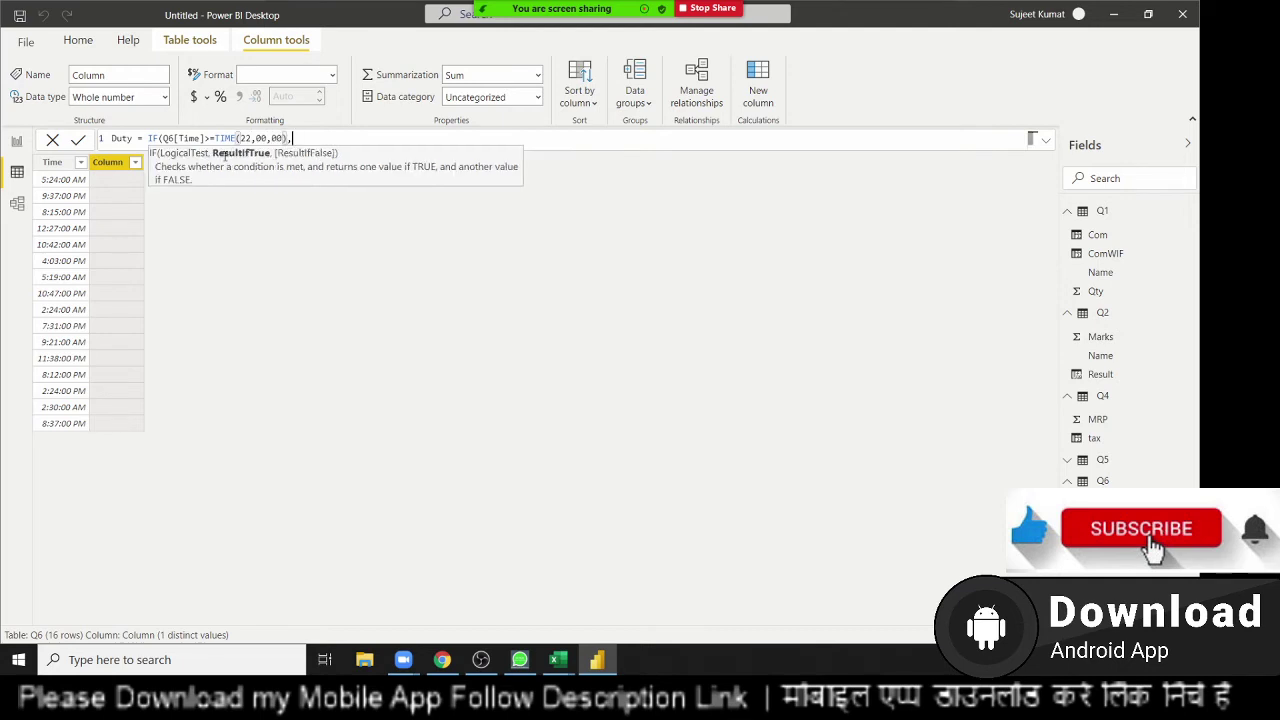
text("O)
text(T",")
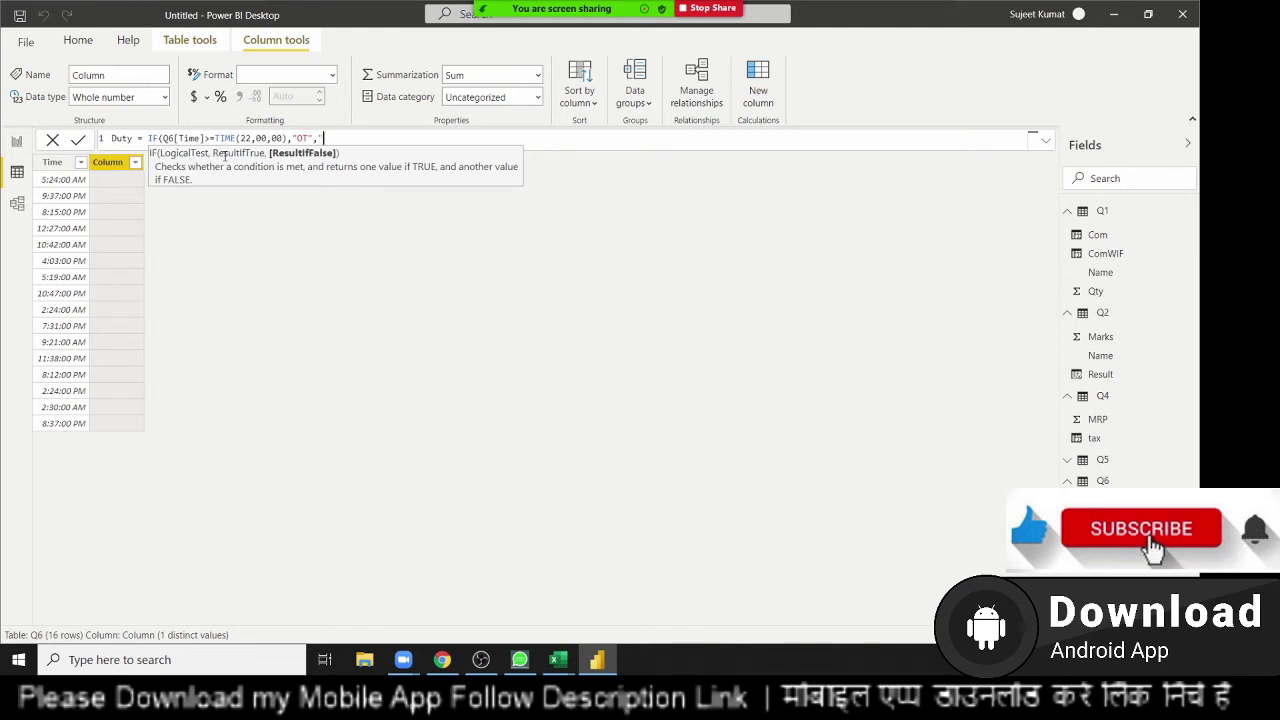
text(NT")
text())
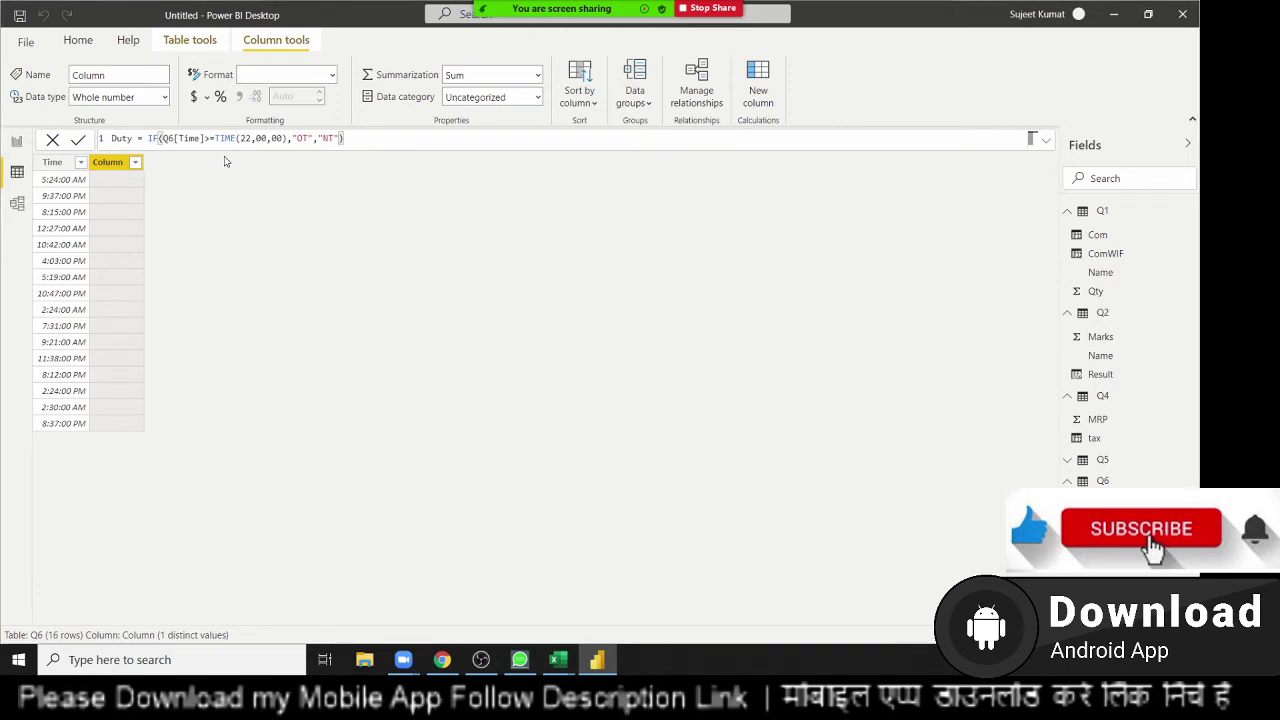
key(Return)
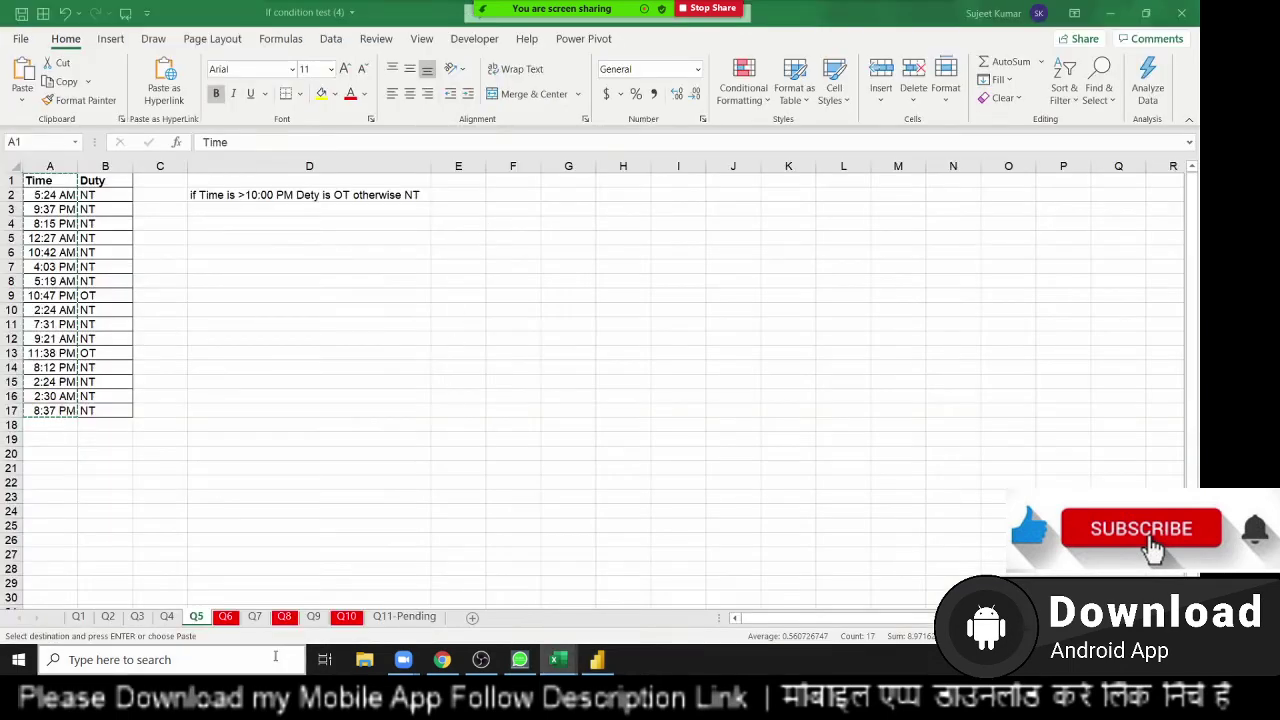
Copy the student marks range A1:G14 from Excel's Q6 sheet and return to Power BI
key(alt+Tab)
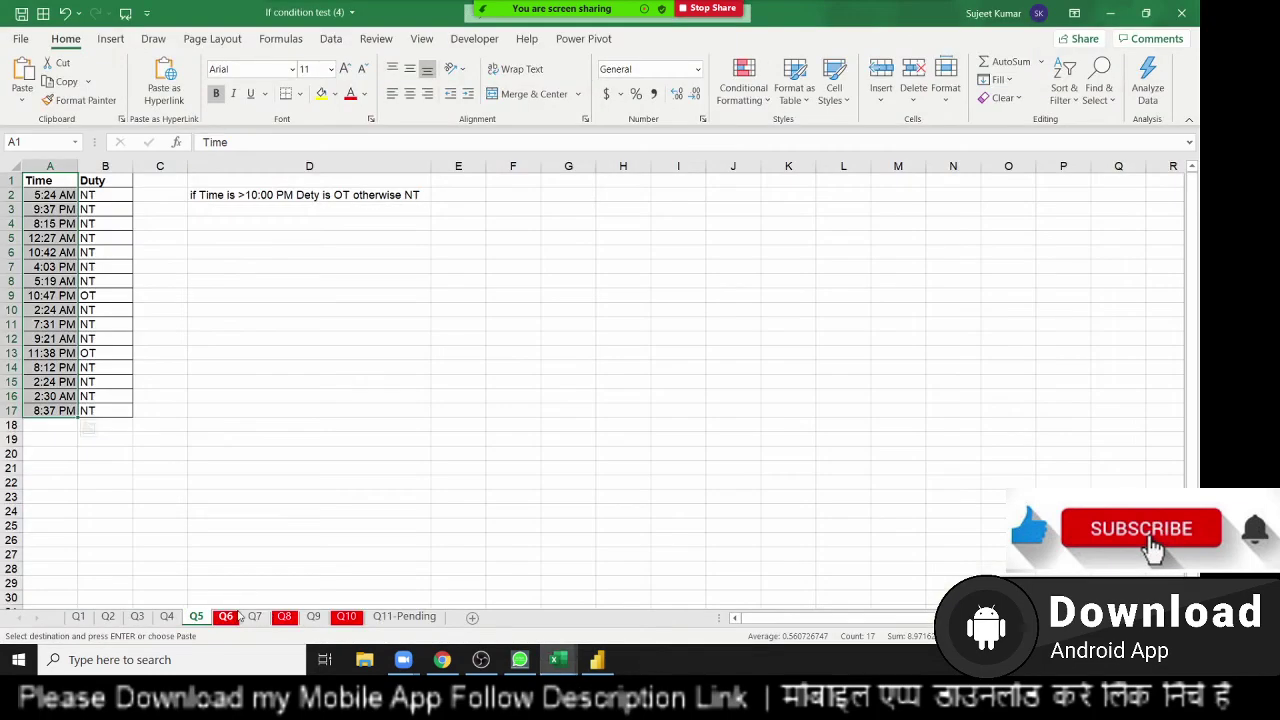
click(226, 617)
mouse_move(50, 181)
mouse_down()
mouse_move(314, 259)
mouse_move(360, 377)
mouse_up()
key(ctrl+c)
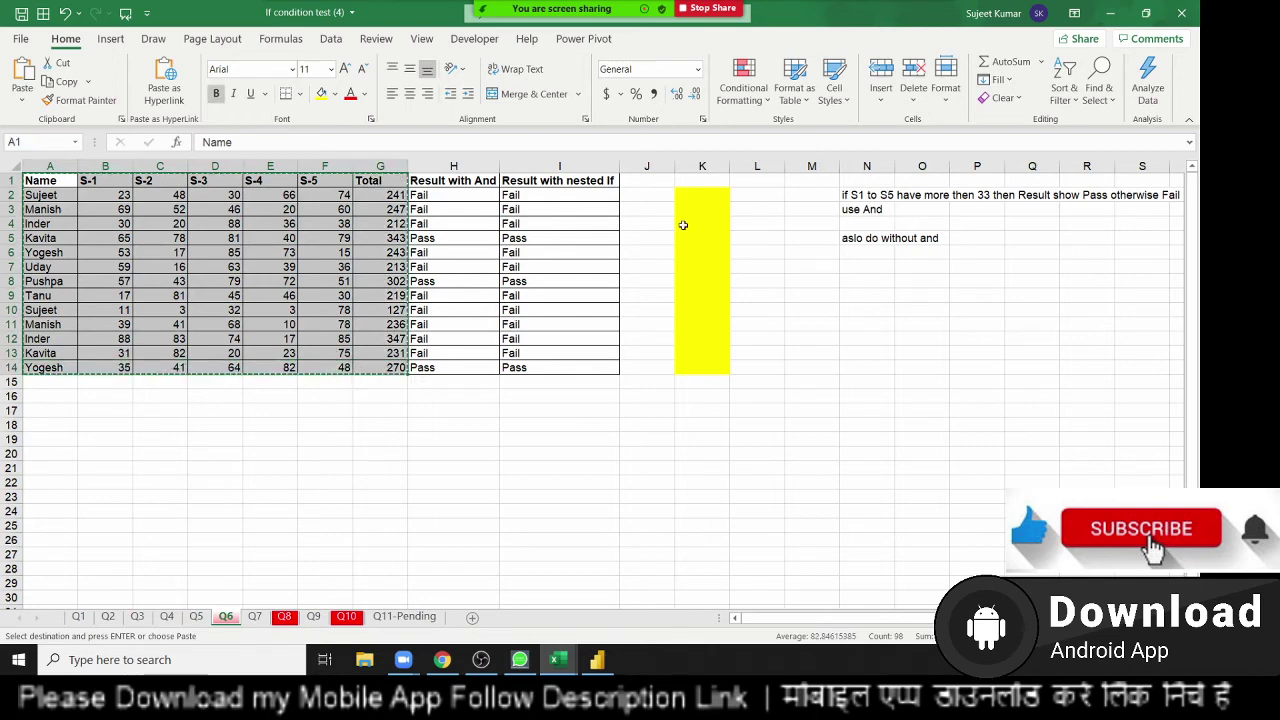
key(alt+Tab)
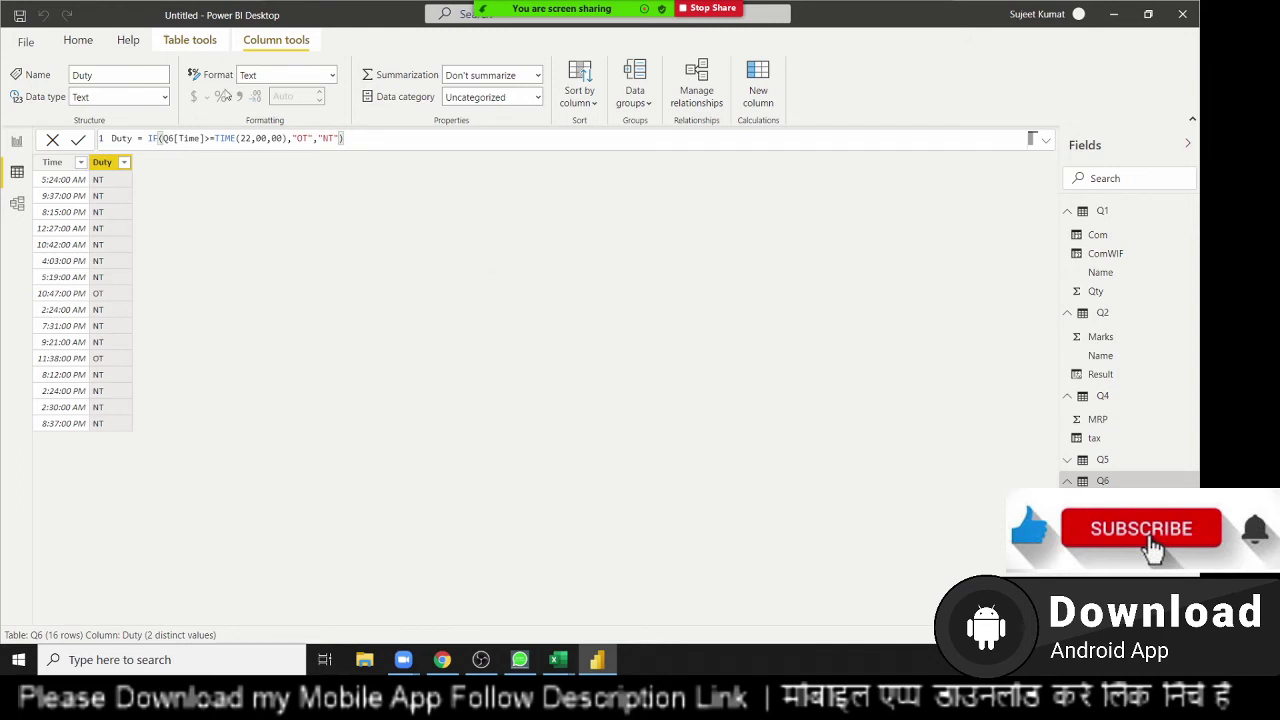
click(78, 46)
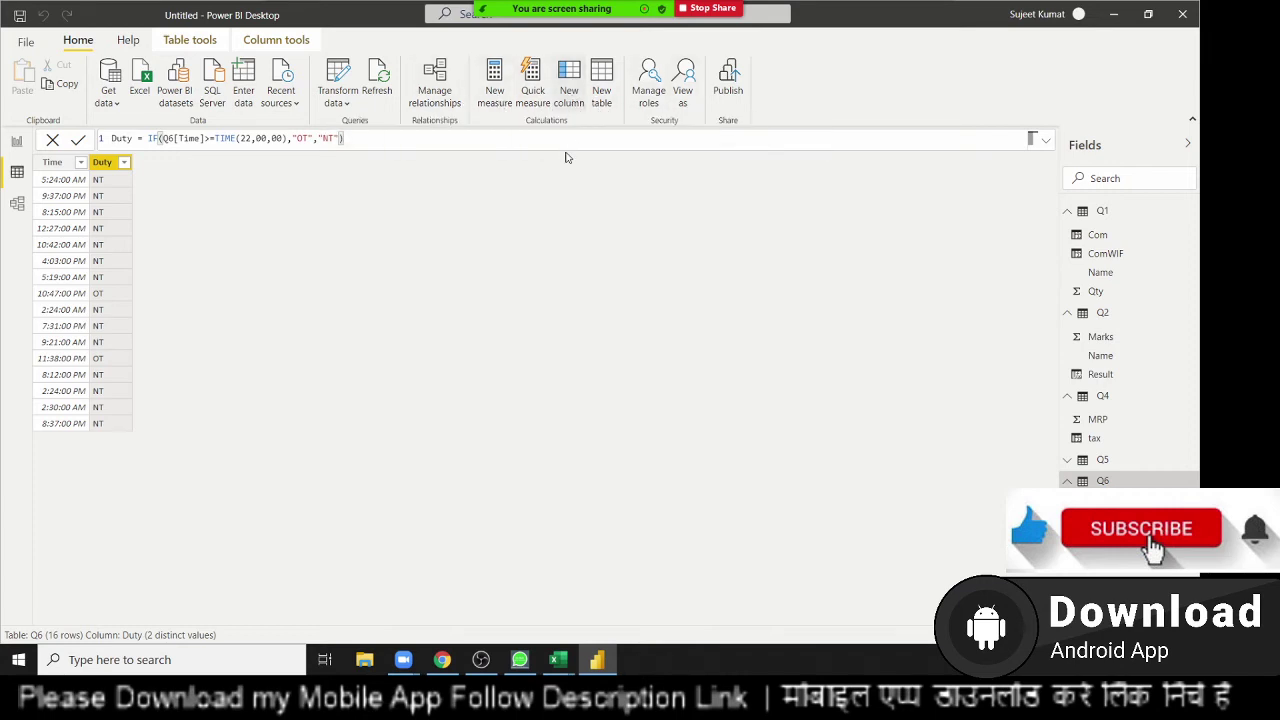
key(Return)
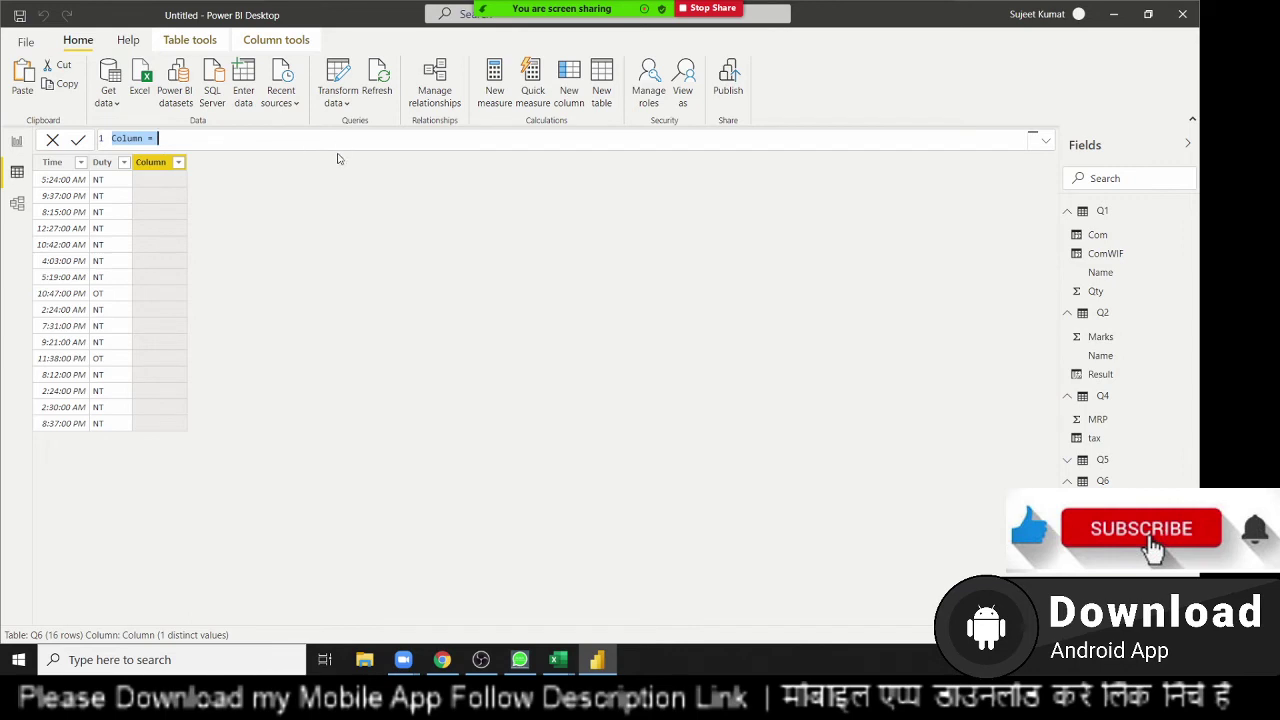
Paste the student marks into a new Enter-data table, rename it, and load it
click(244, 88)
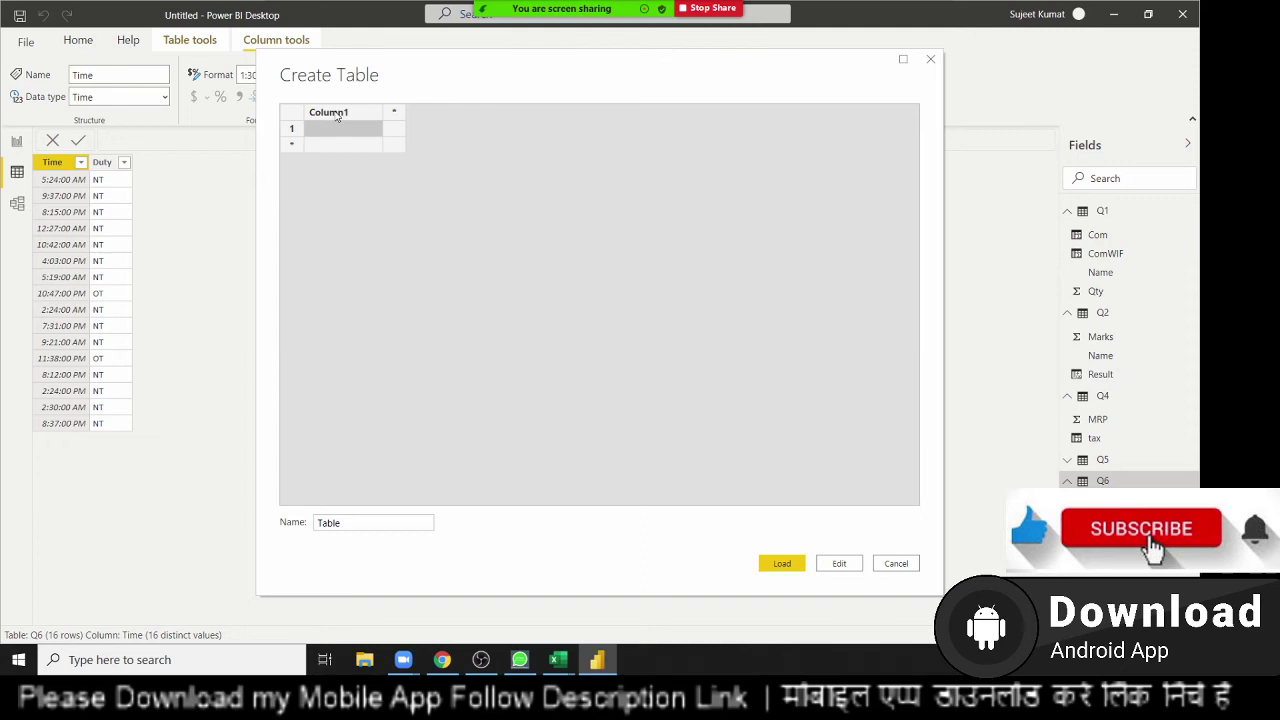
click(337, 114)
key(ctrl+v)
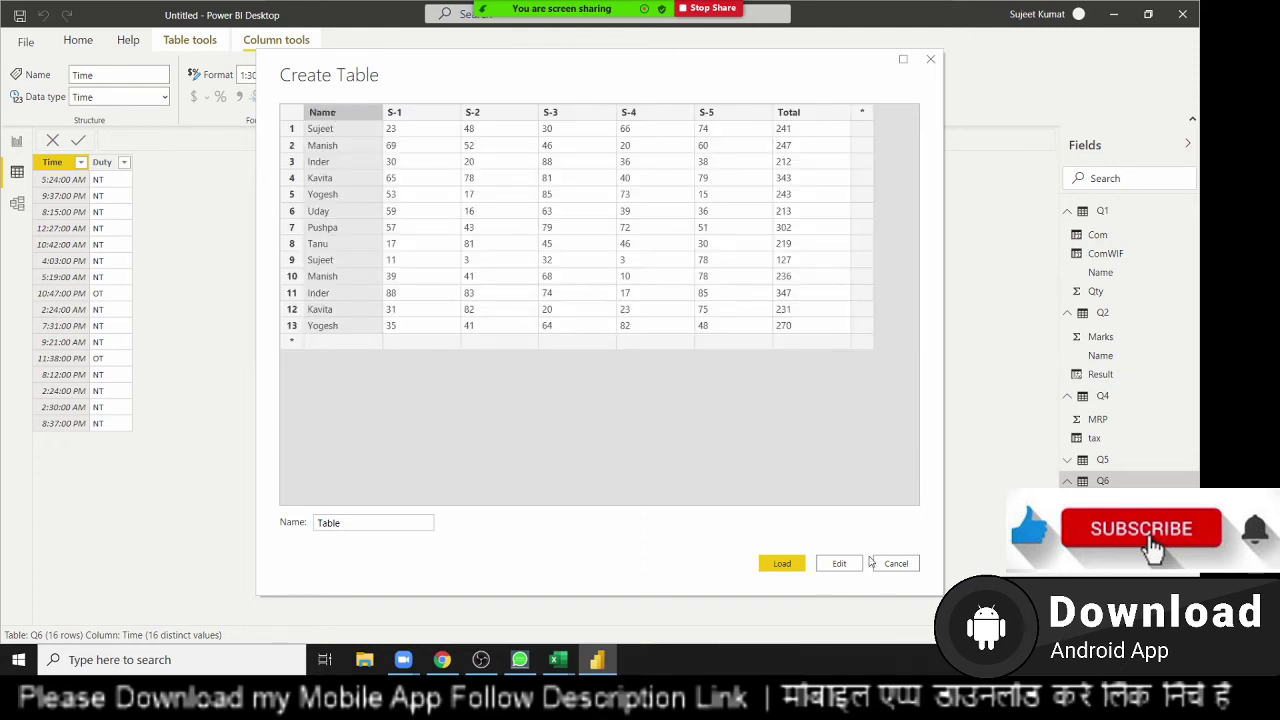
click(425, 523)
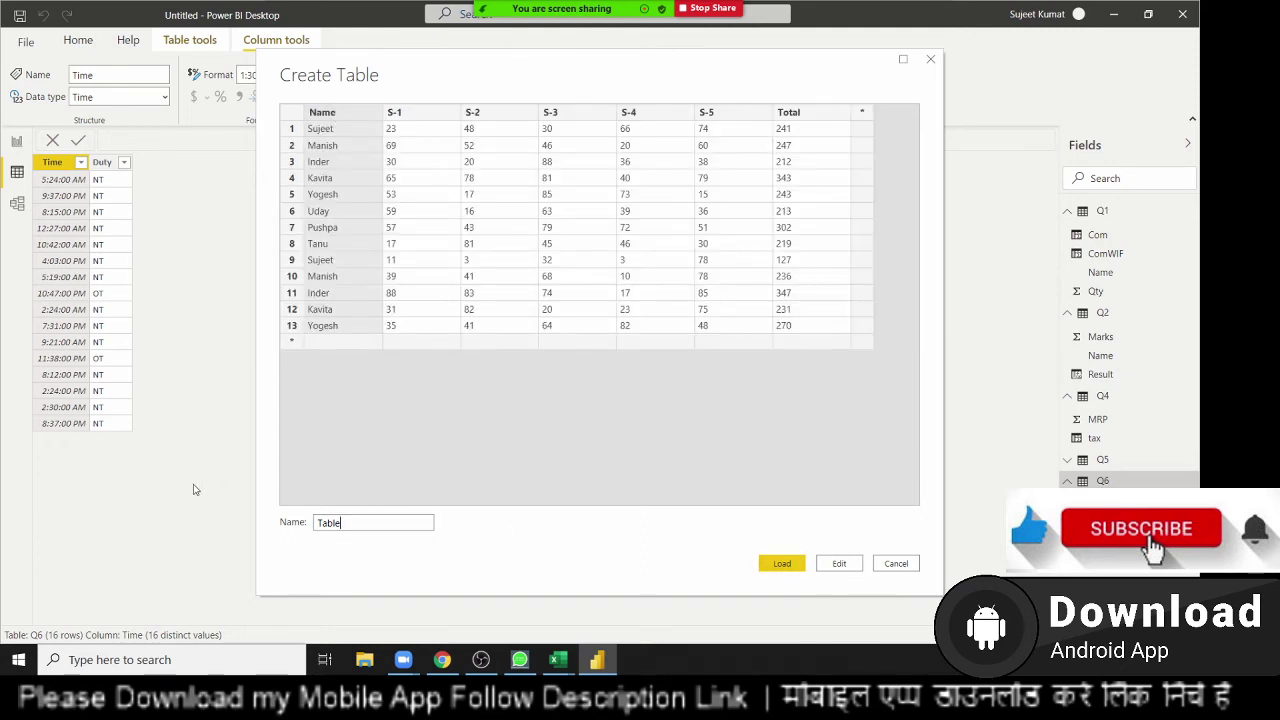
double_click(346, 525)
text(Q6)
click(782, 565)
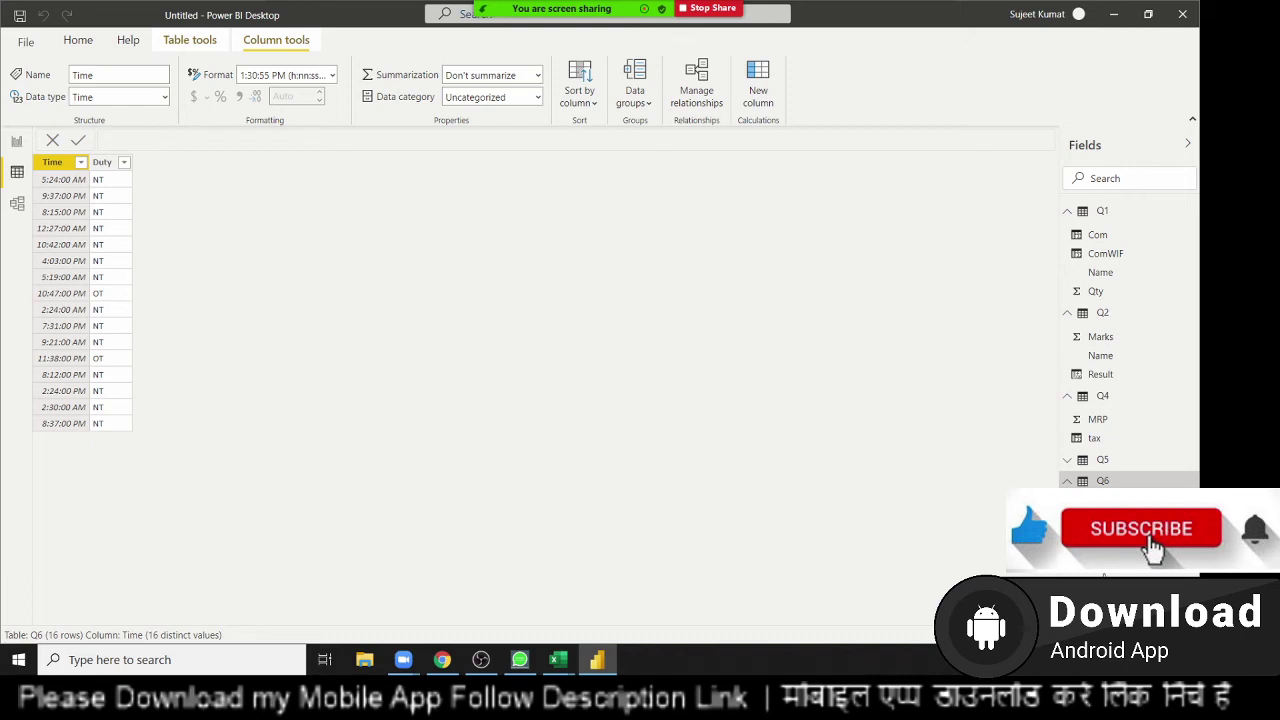
In the Q6 (2) table, select the S-1 and S-5 columns and add a new calculated column
click(1105, 502)
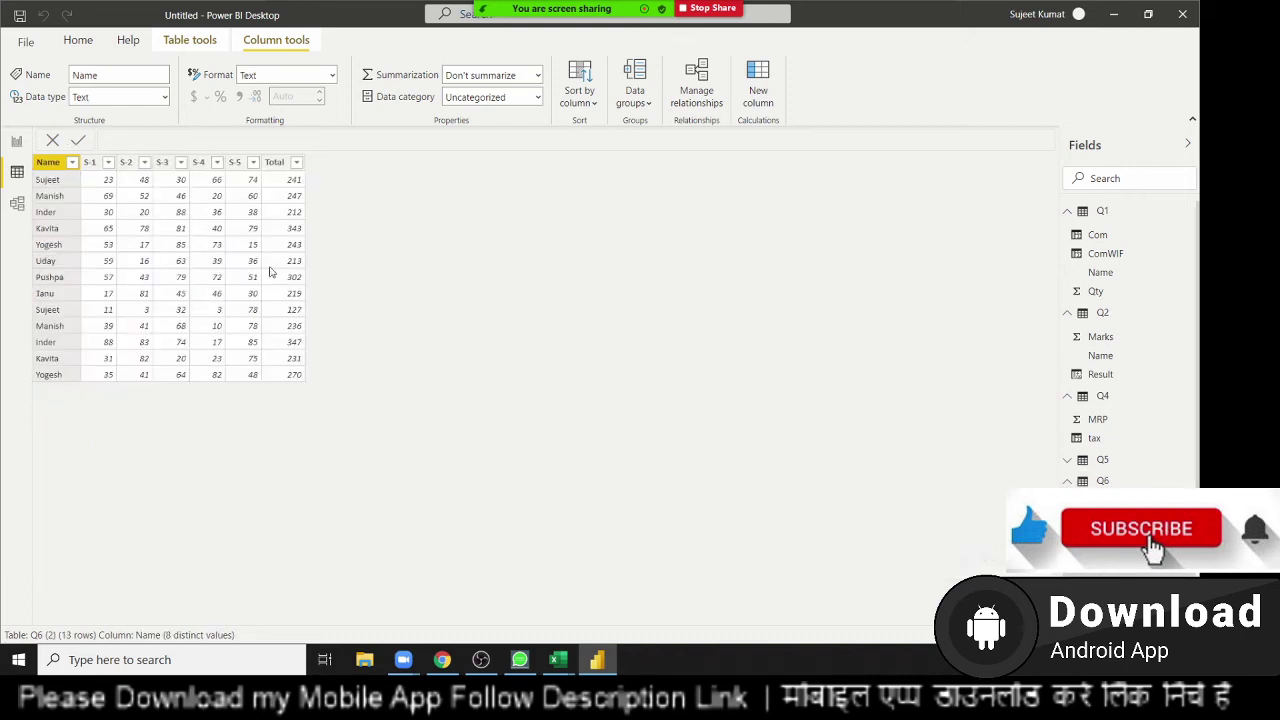
click(102, 183)
click(249, 181)
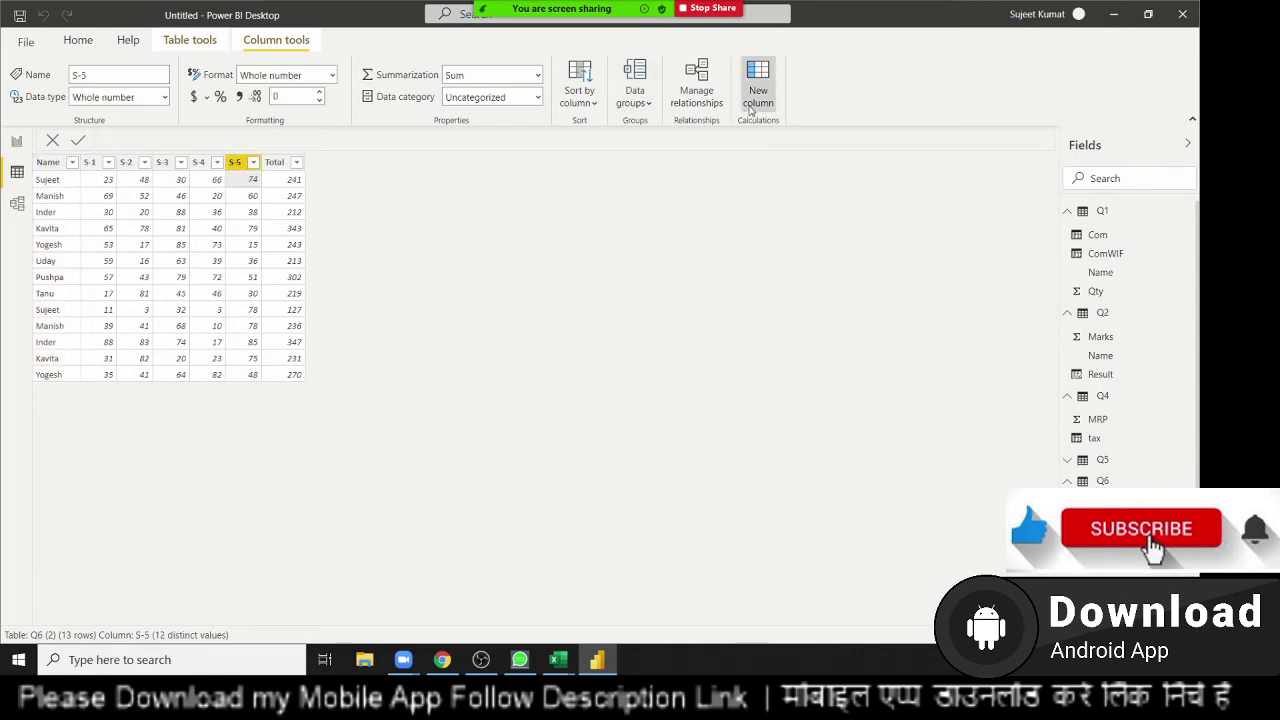
click(748, 108)
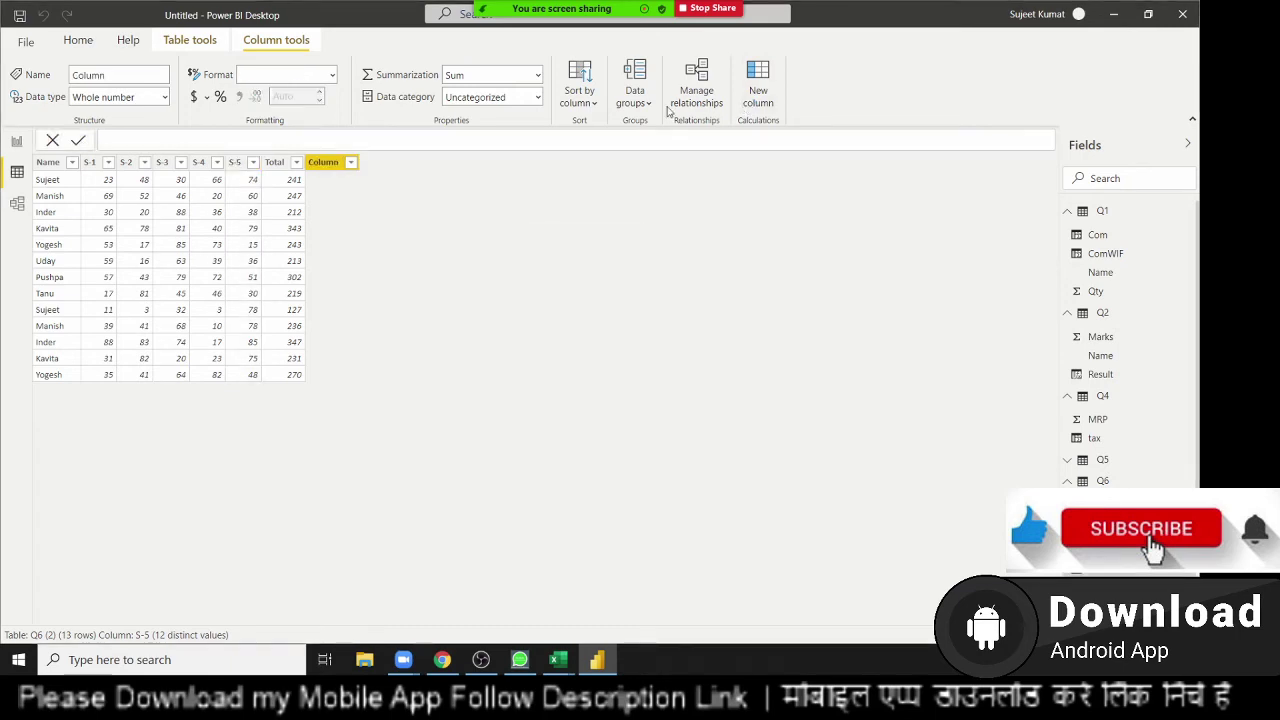
Define the column as Result = AND('Q6 (2)'[S-1]>=30,'Q6 (2)'[S-2]>=30)
double_click(139, 137)
text(Res)
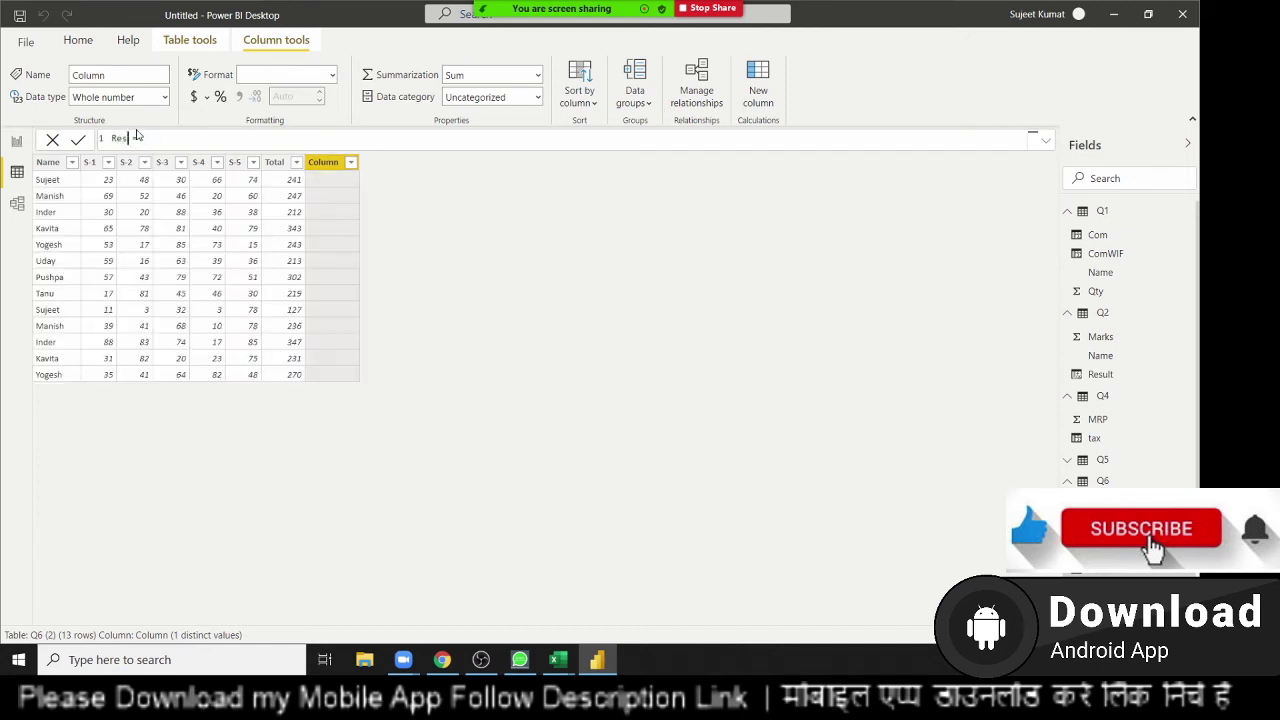
text(ult =)
text(AN)
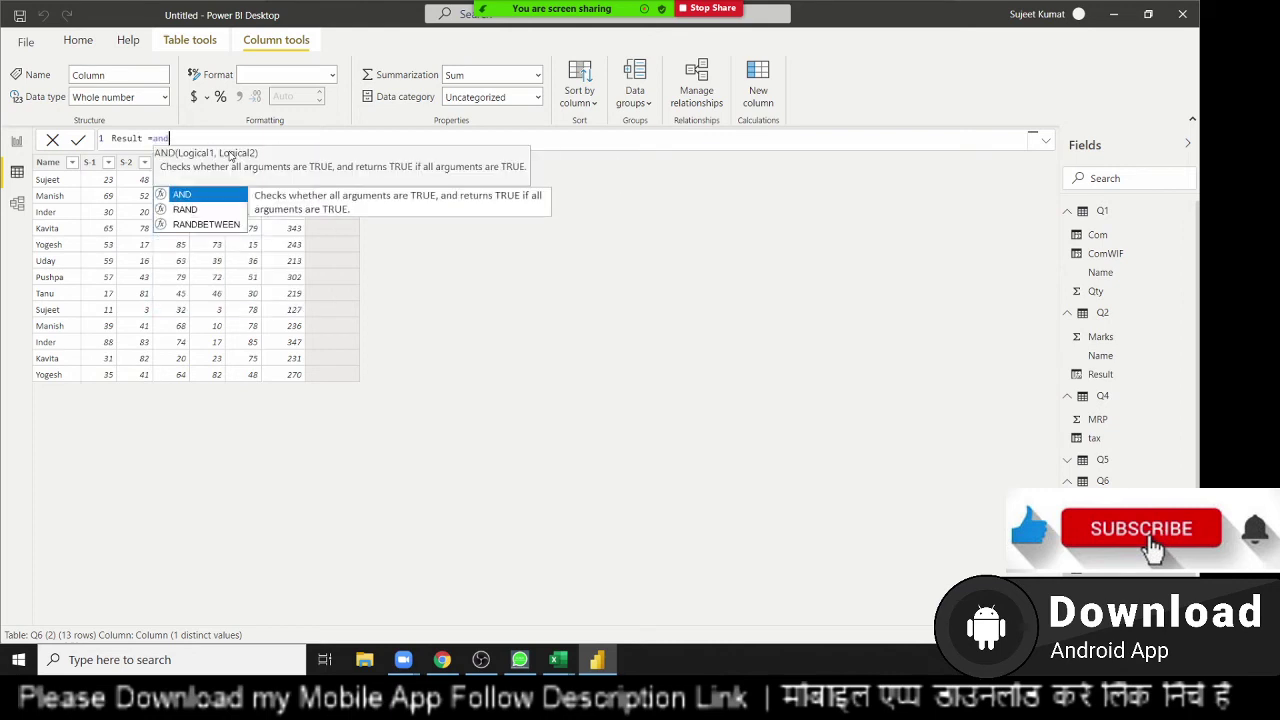
text(D(q)
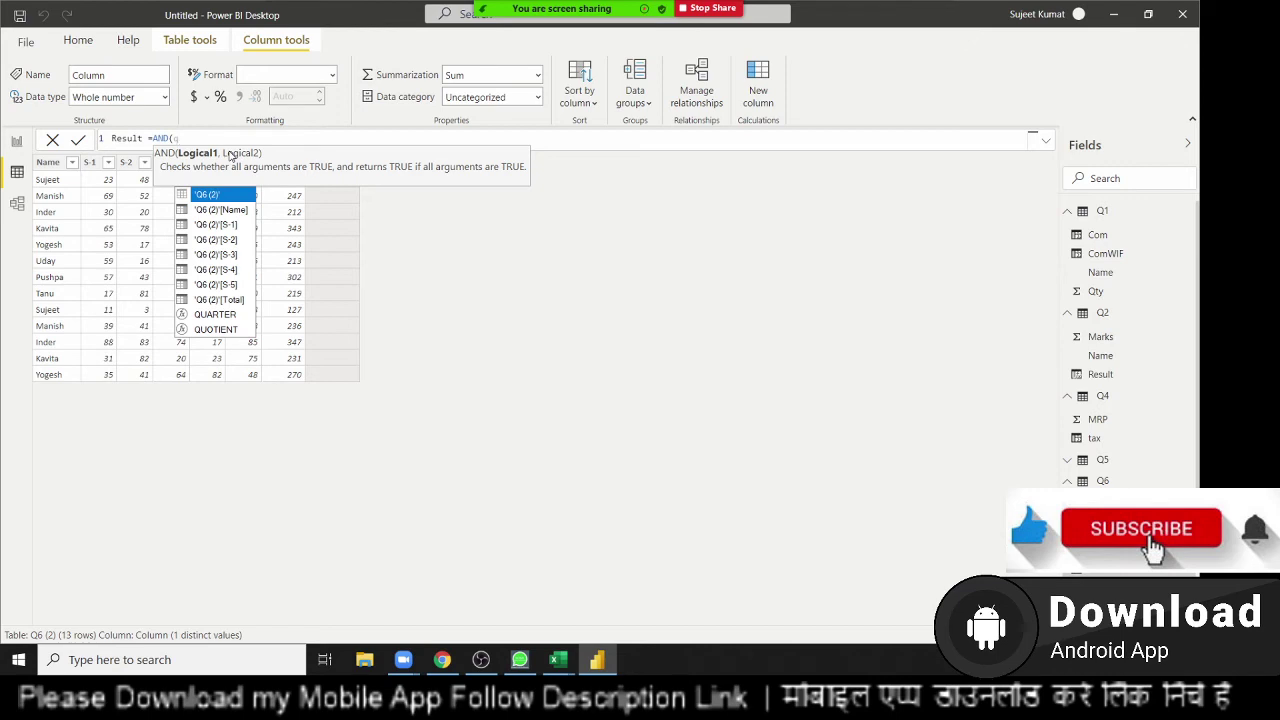
key(Escape)
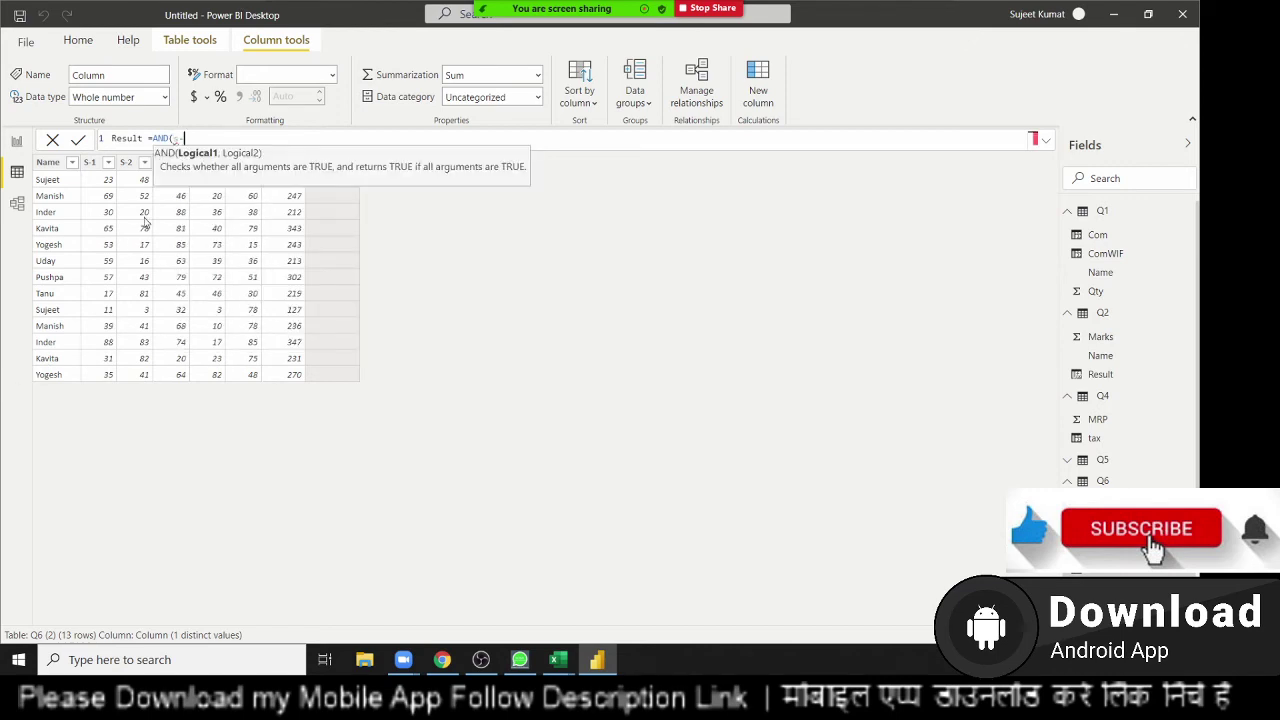
key(BackSpace)
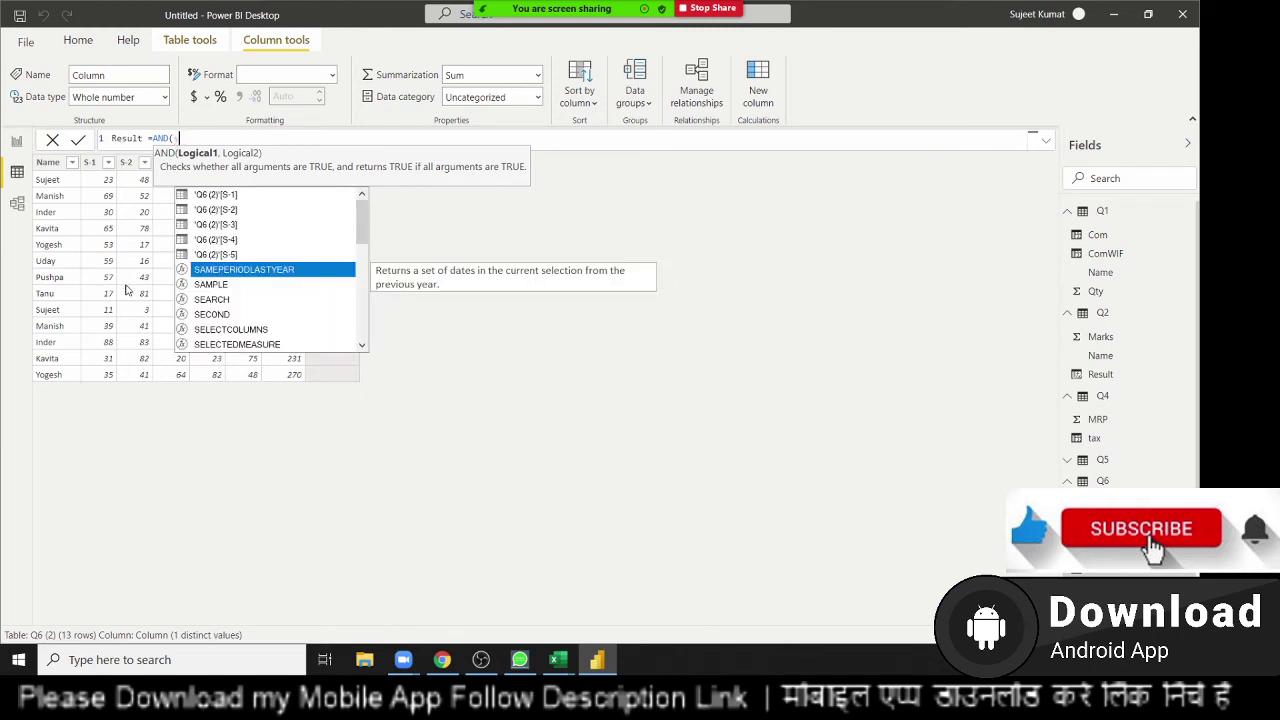
click(266, 200)
text(>)
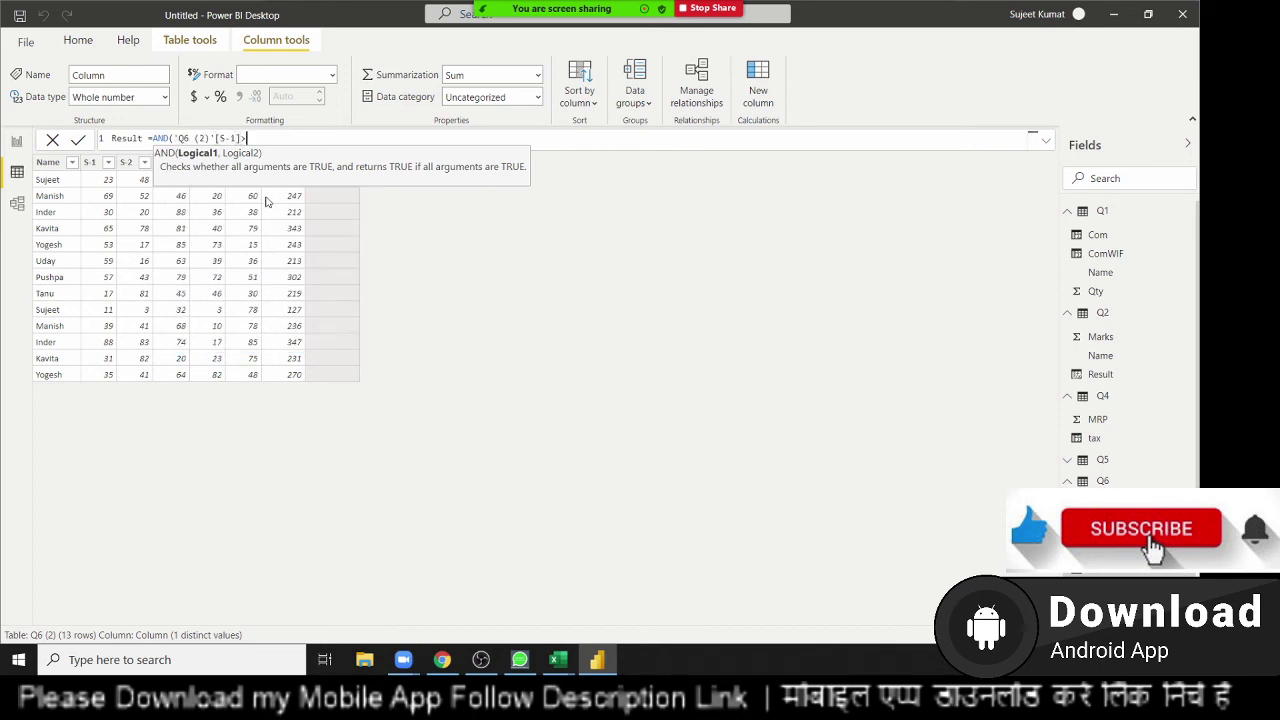
text(=30)
text(,)
text( s)
key(Up)
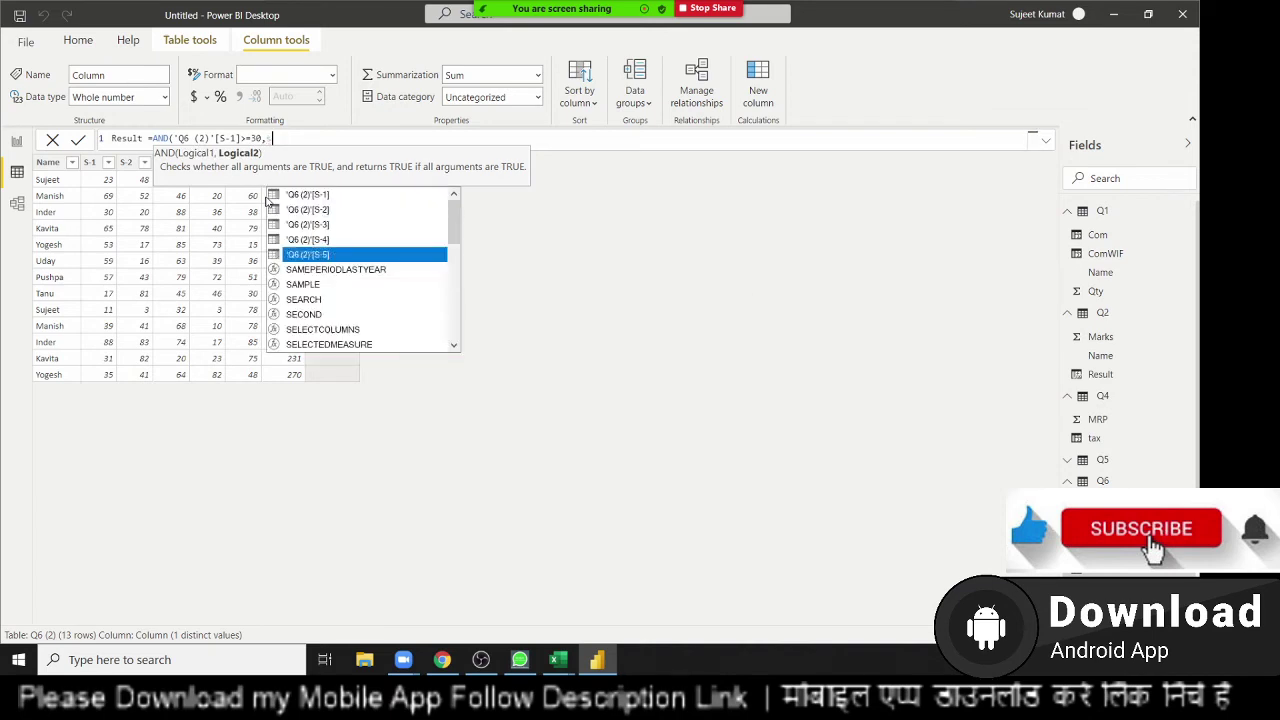
key(Up)
key(Up)
key(Up)
key(Tab)
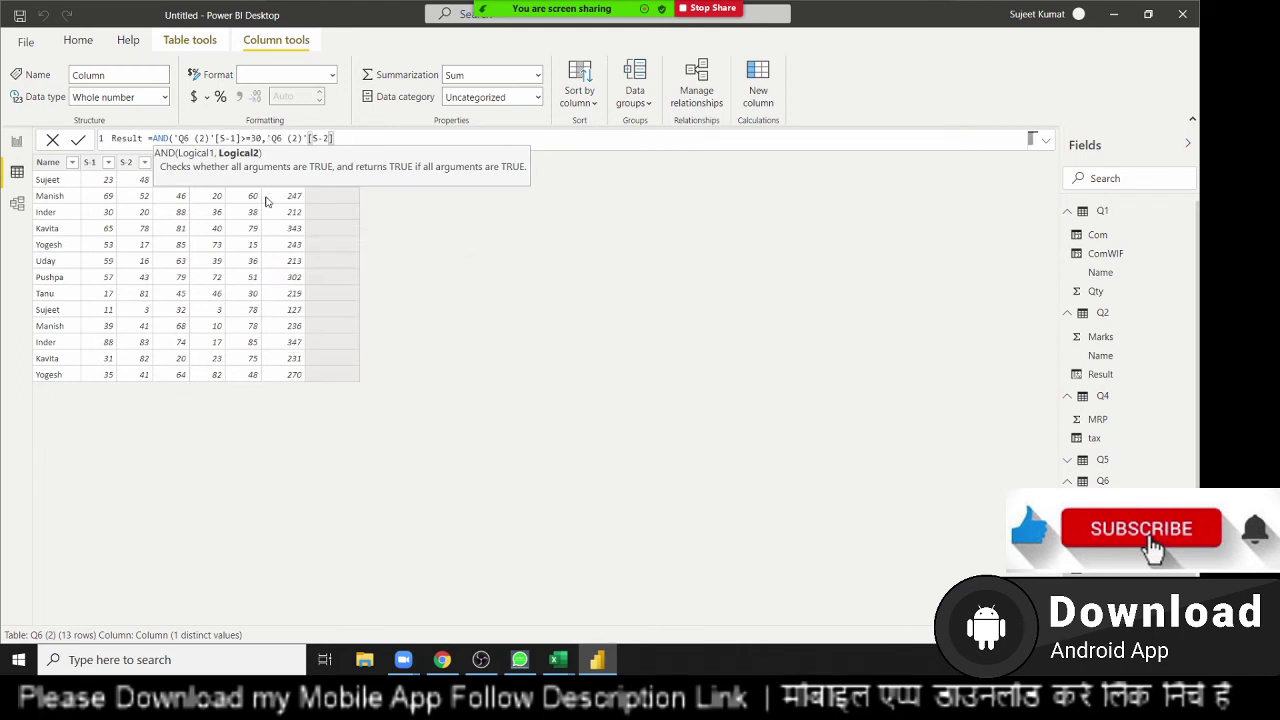
text(>=30)
text())
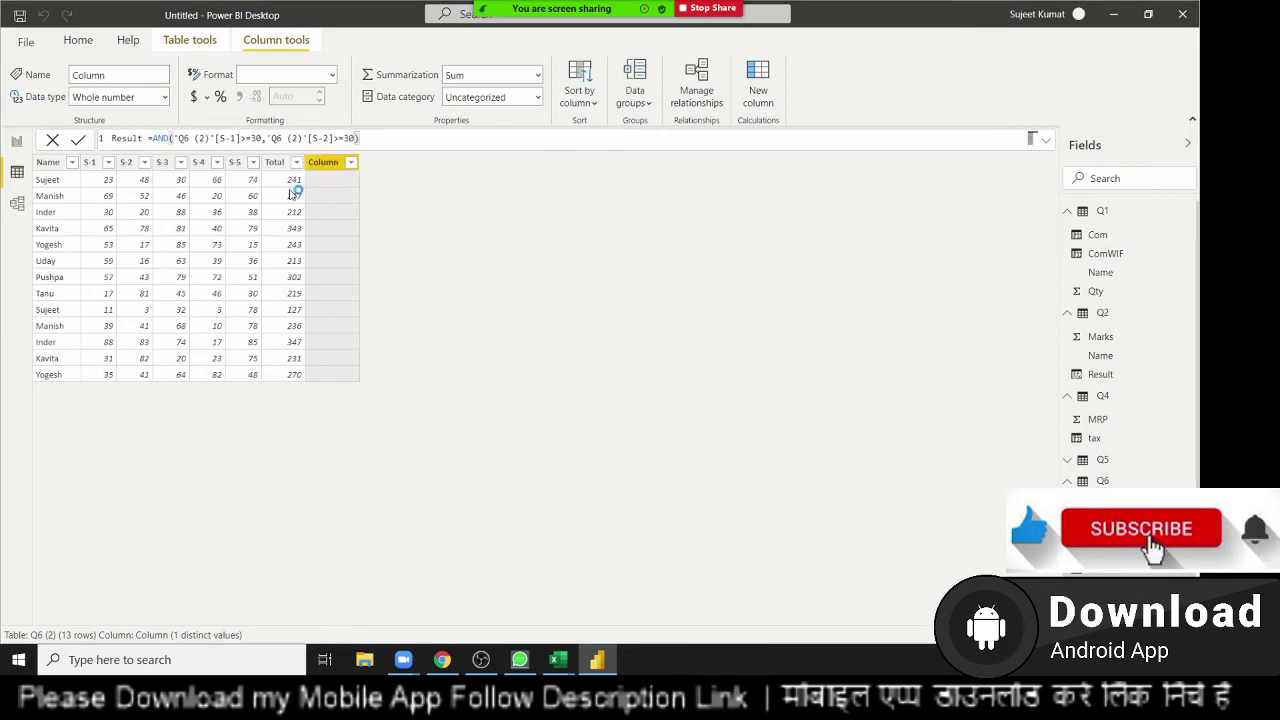
key(Return)
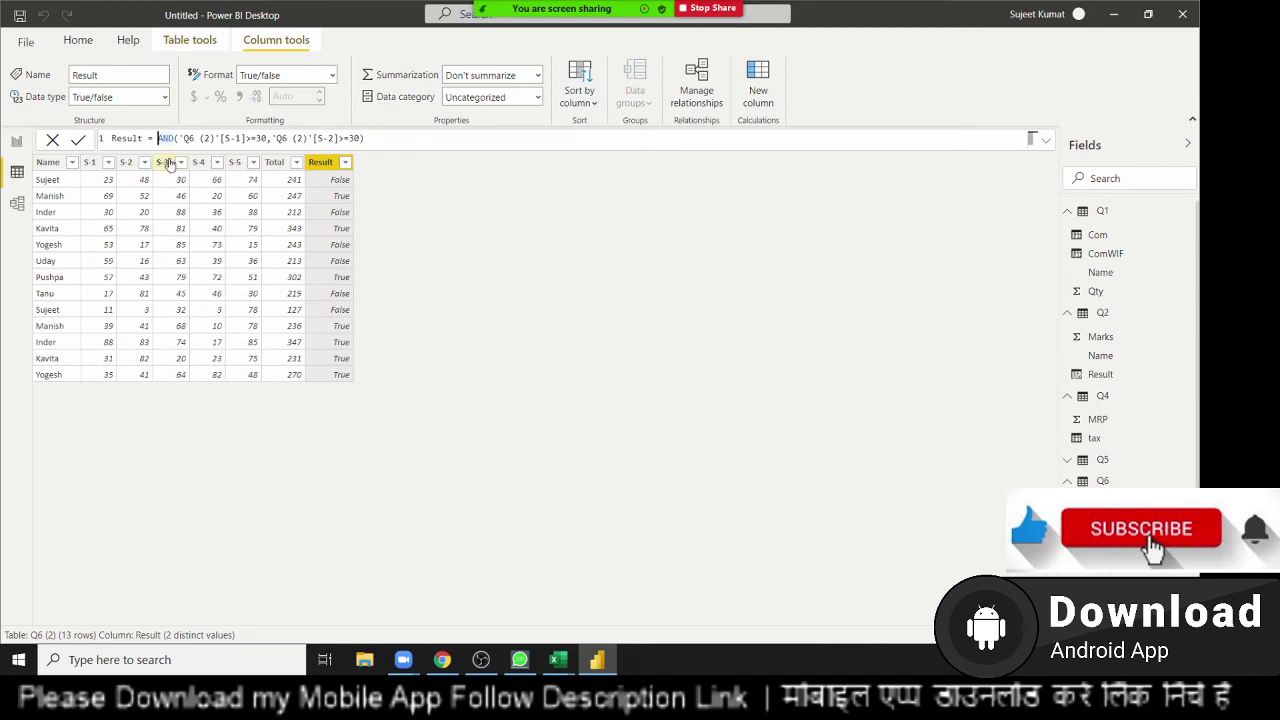
Extend the Result formula with a nested AND requiring S-3 and S-4 to be at least 30
text(AND()
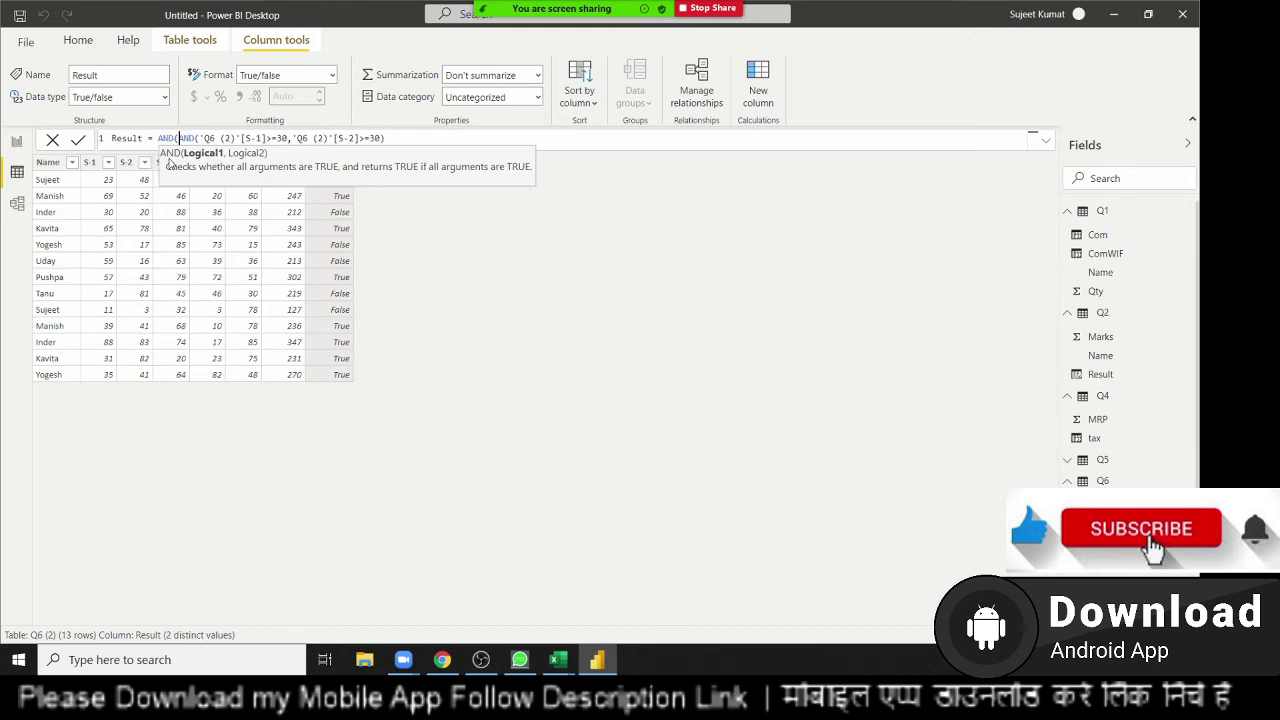
click(405, 138)
text(,AND()
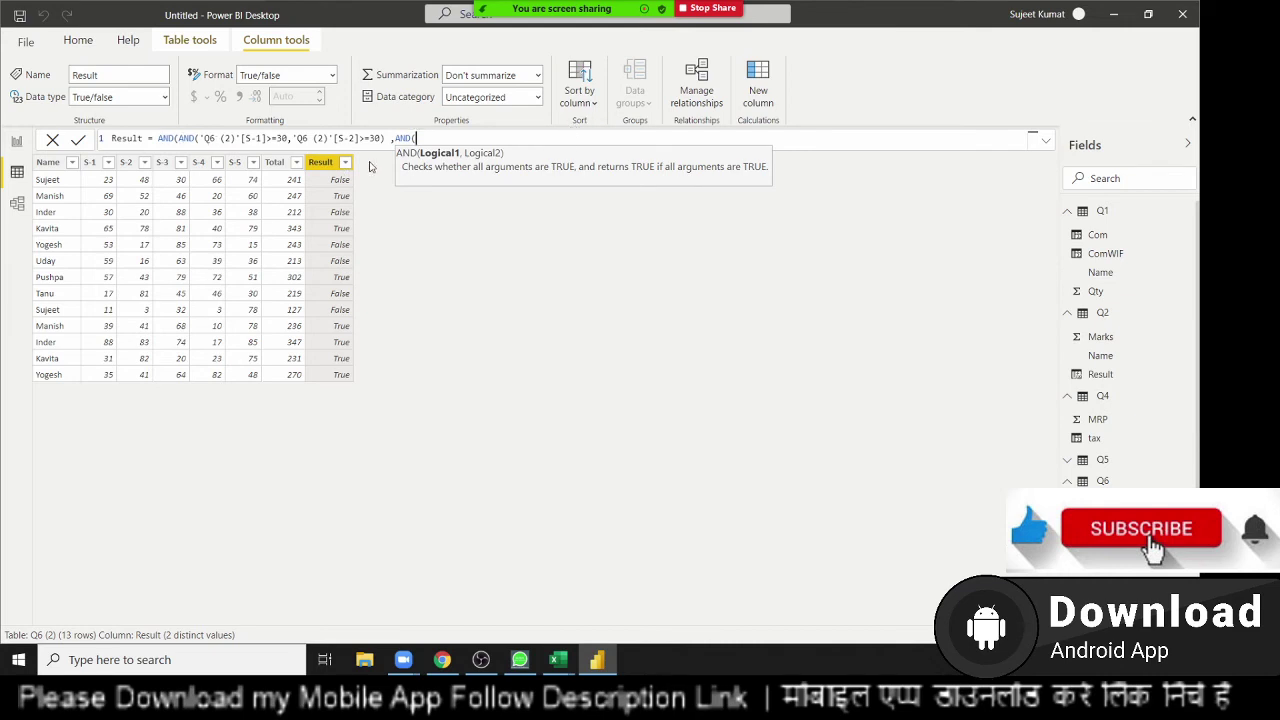
text(s)
key(Up)
key(Up)
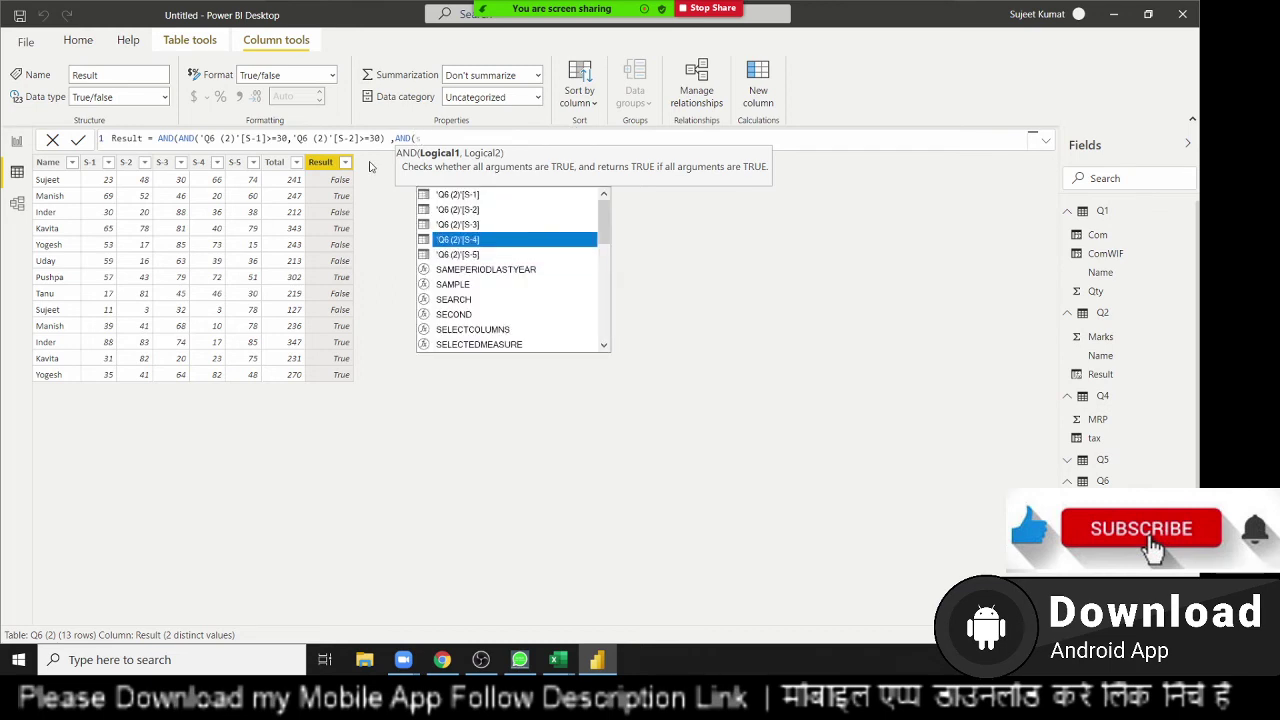
key(Up)
key(Down)
key(Tab)
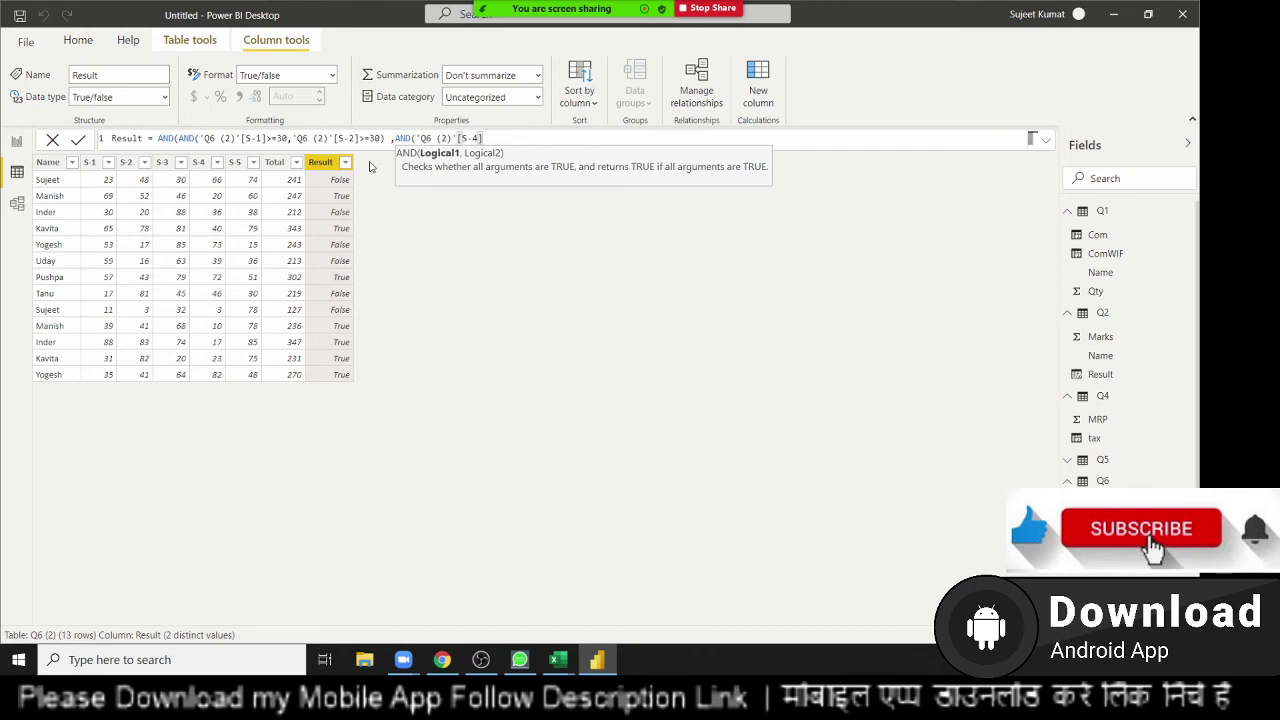
key(BackSpace)
key(BackSpace)
key(BackSpace)
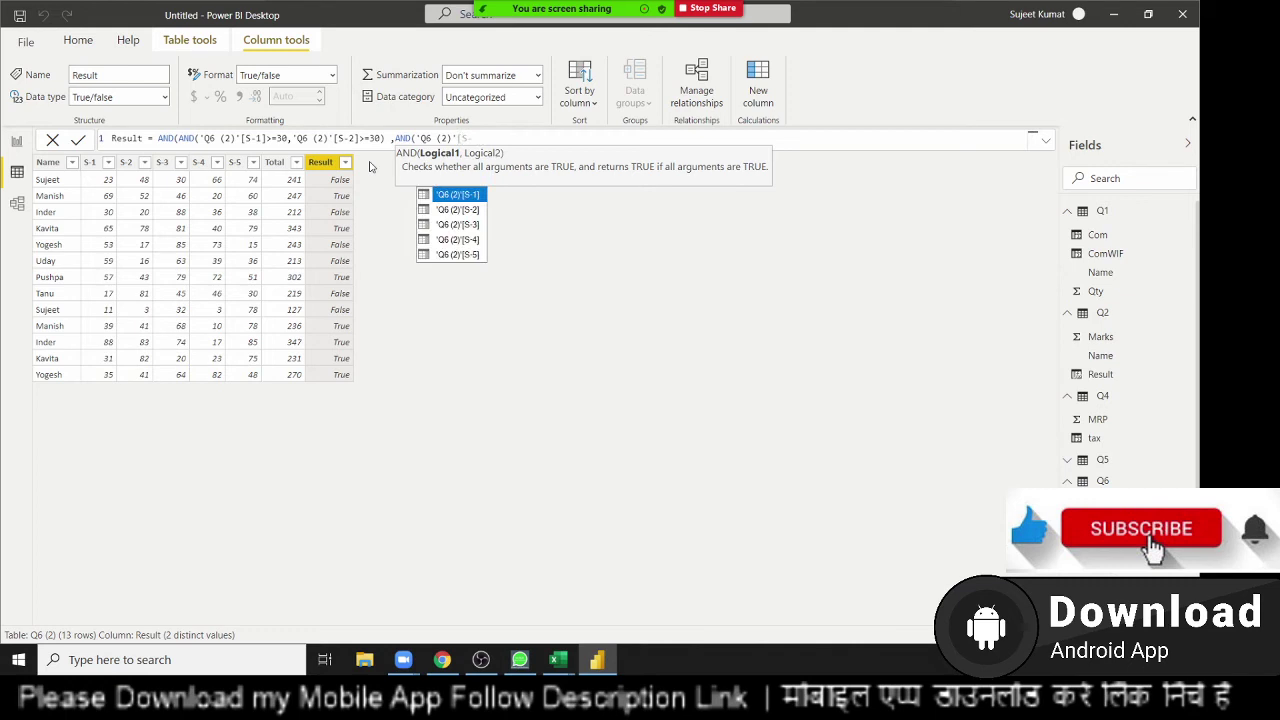
key(Down)
key(Down)
key(Down)
key(Down)
key(Up)
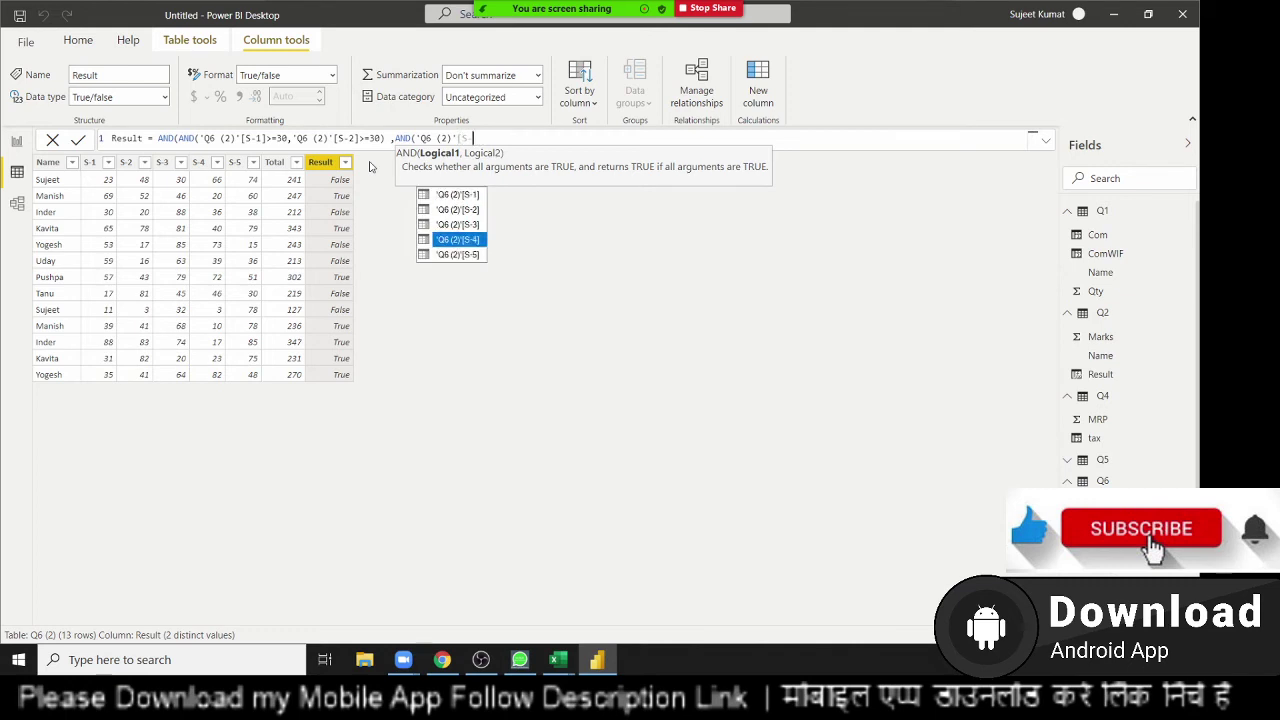
key(Up)
key(Tab)
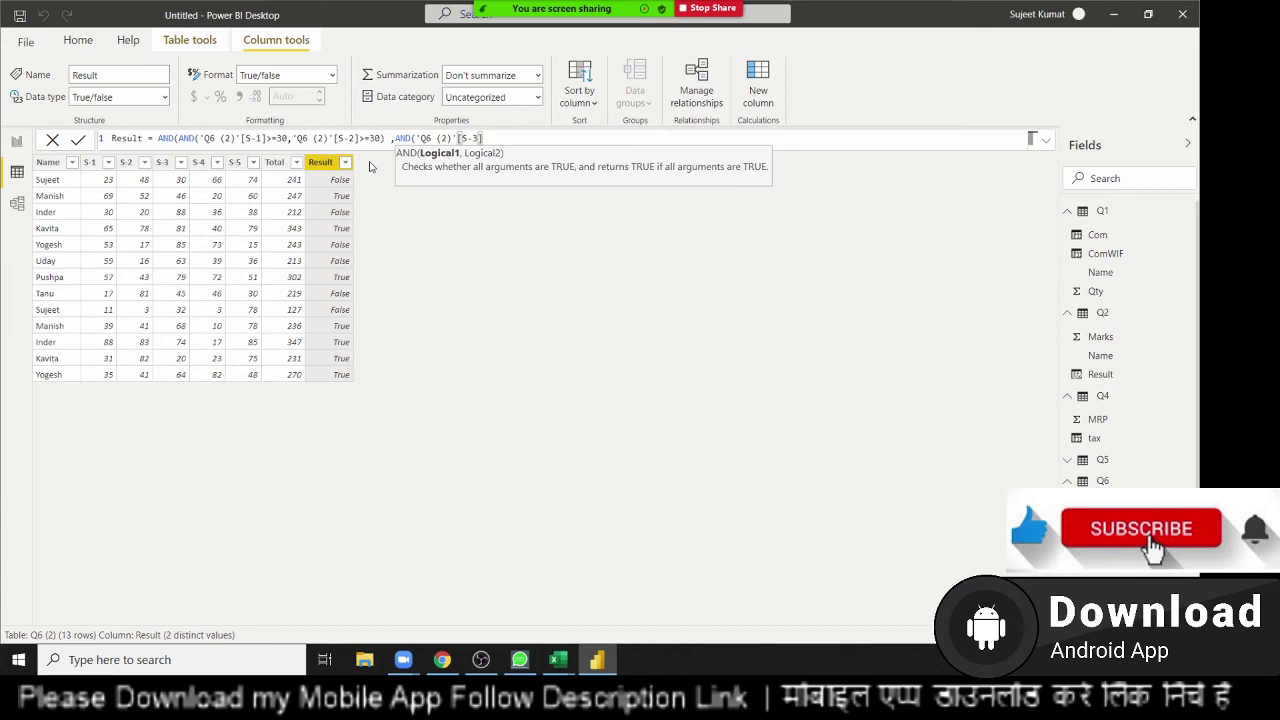
text(>=)
text(30,)
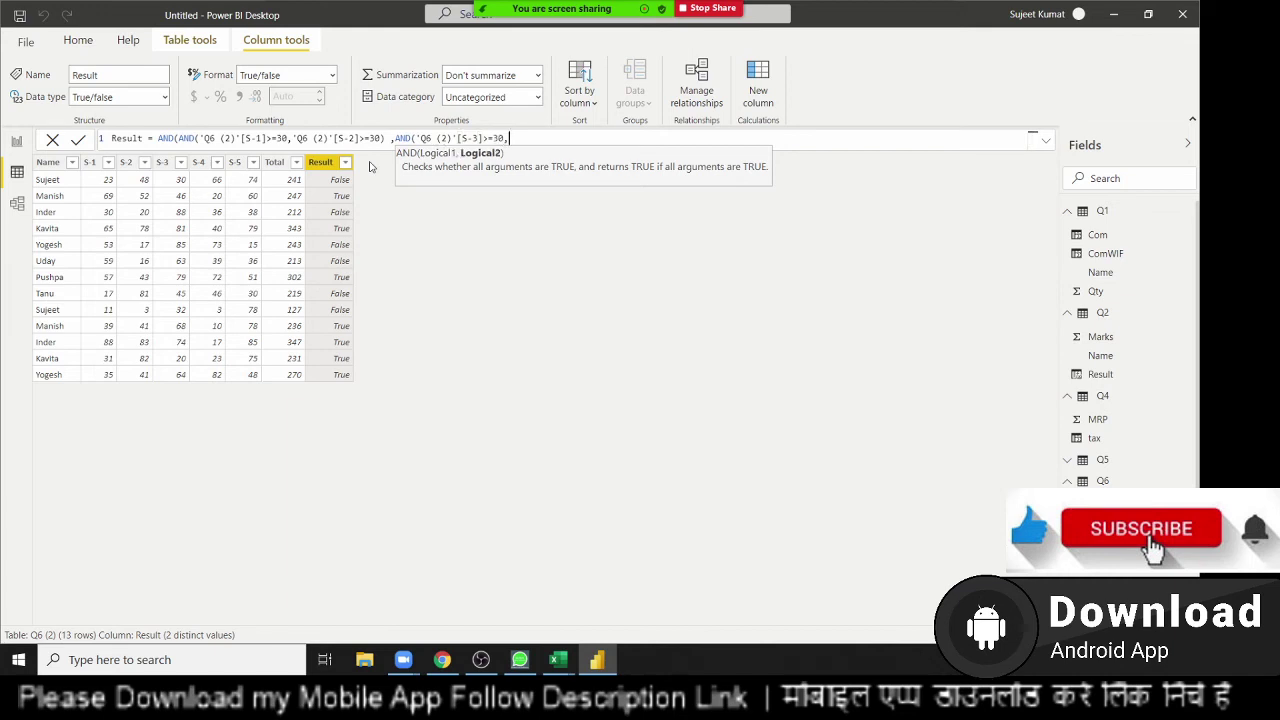
text(')
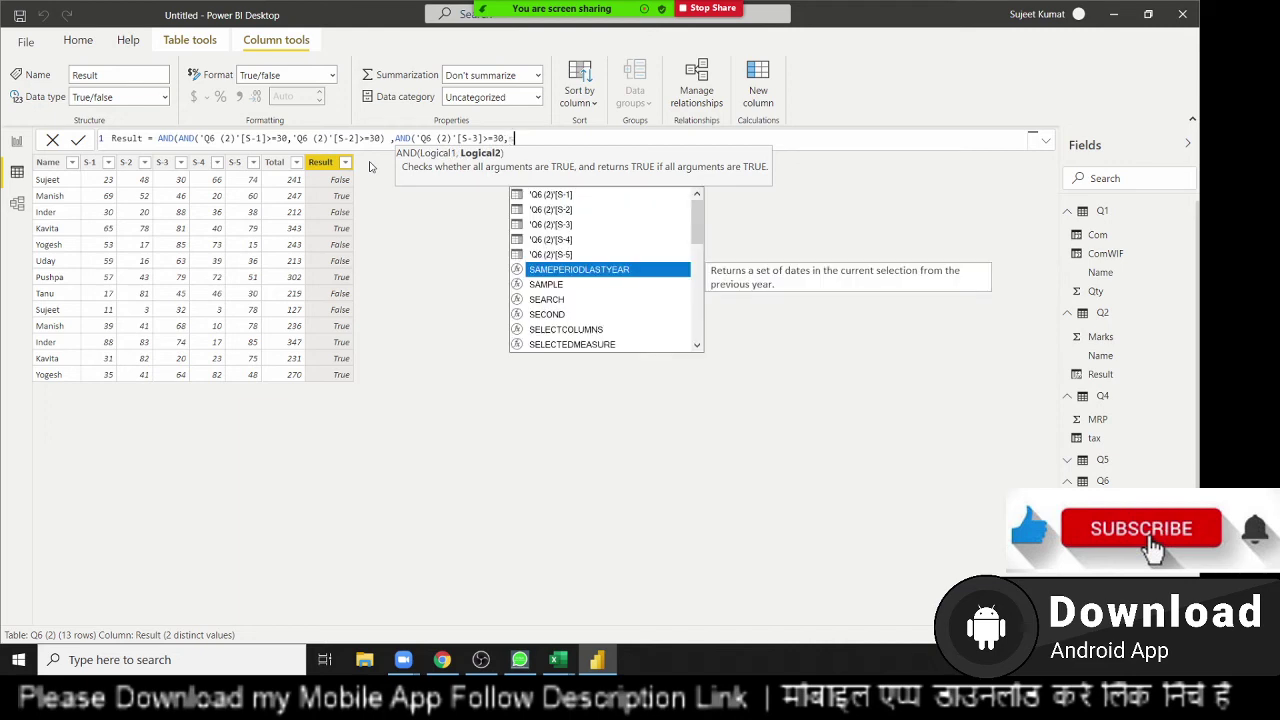
key(Up)
key(Up)
key(Tab)
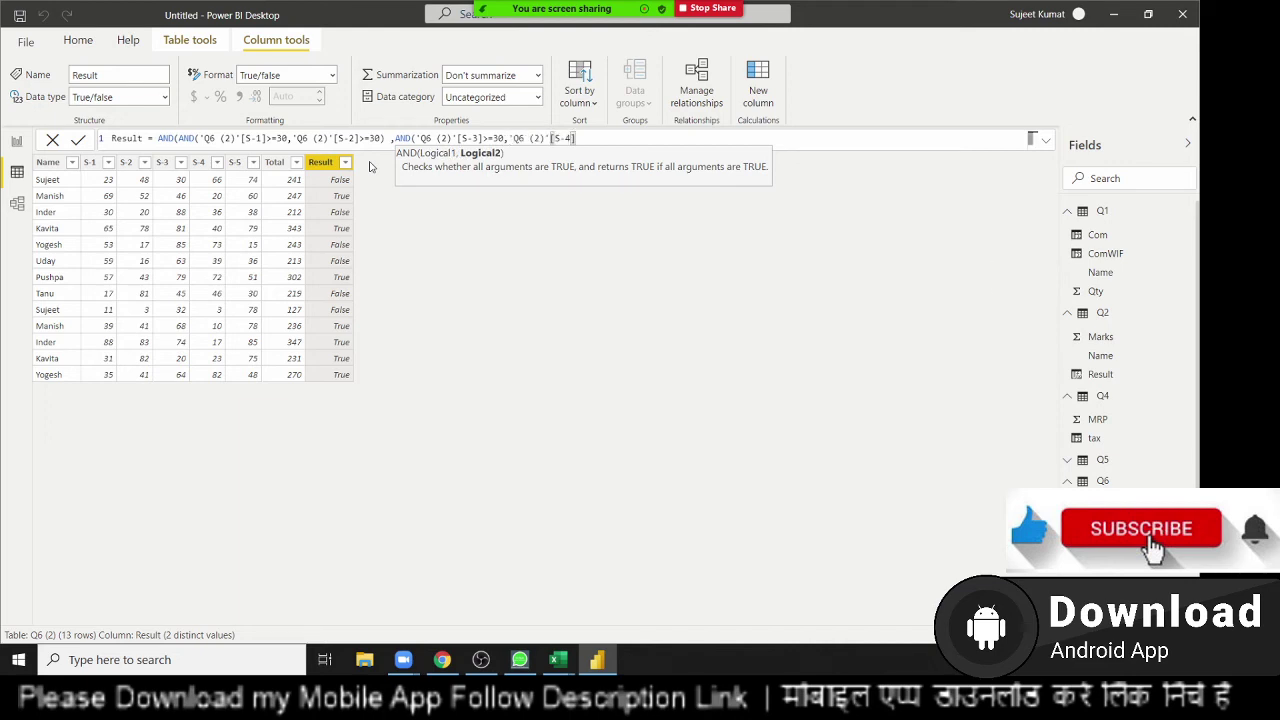
text(>=)
text(30)
text())
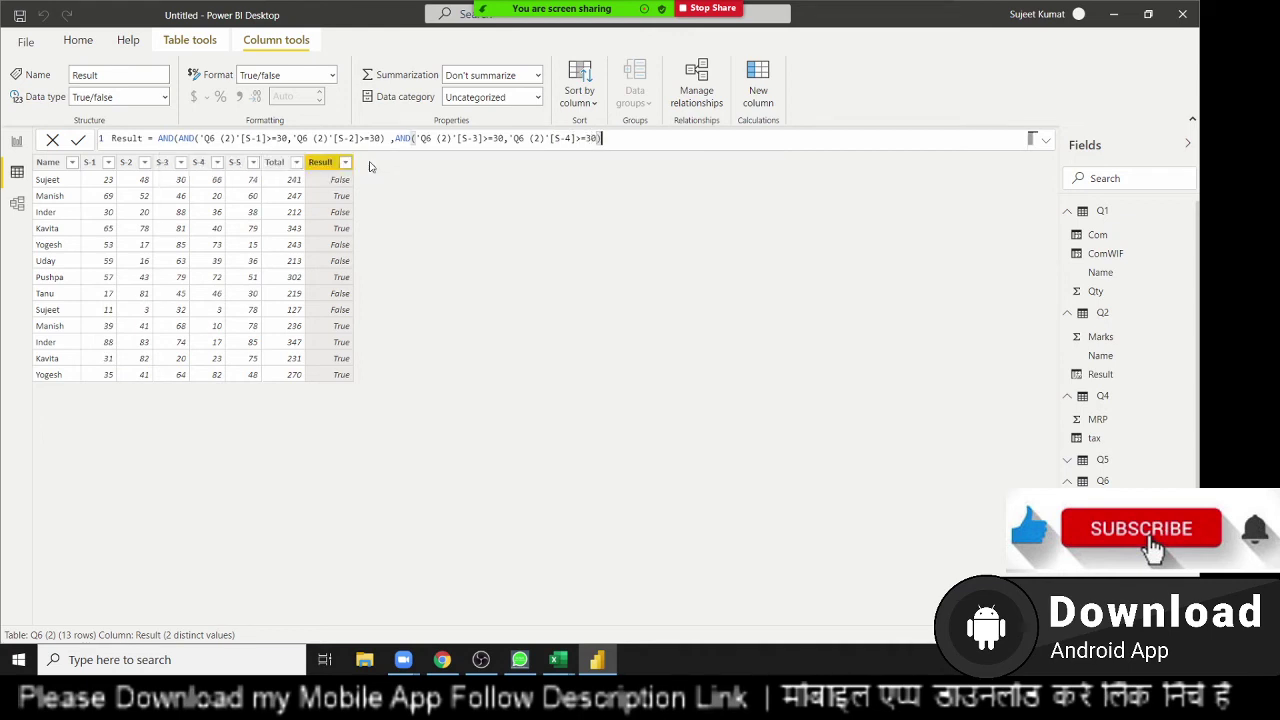
key(Return)
Wrap the Result formula in another AND that adds the S-5 >= 30 check
click(157, 138)
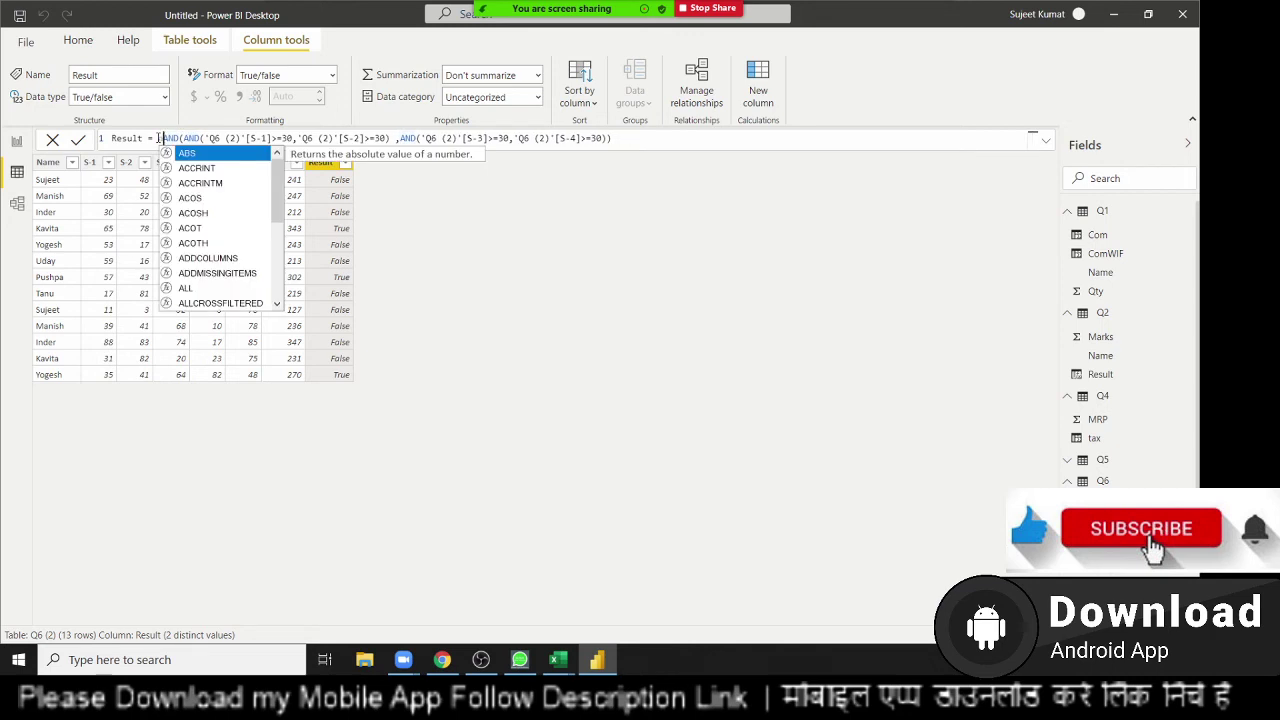
text(AND()
click(724, 142)
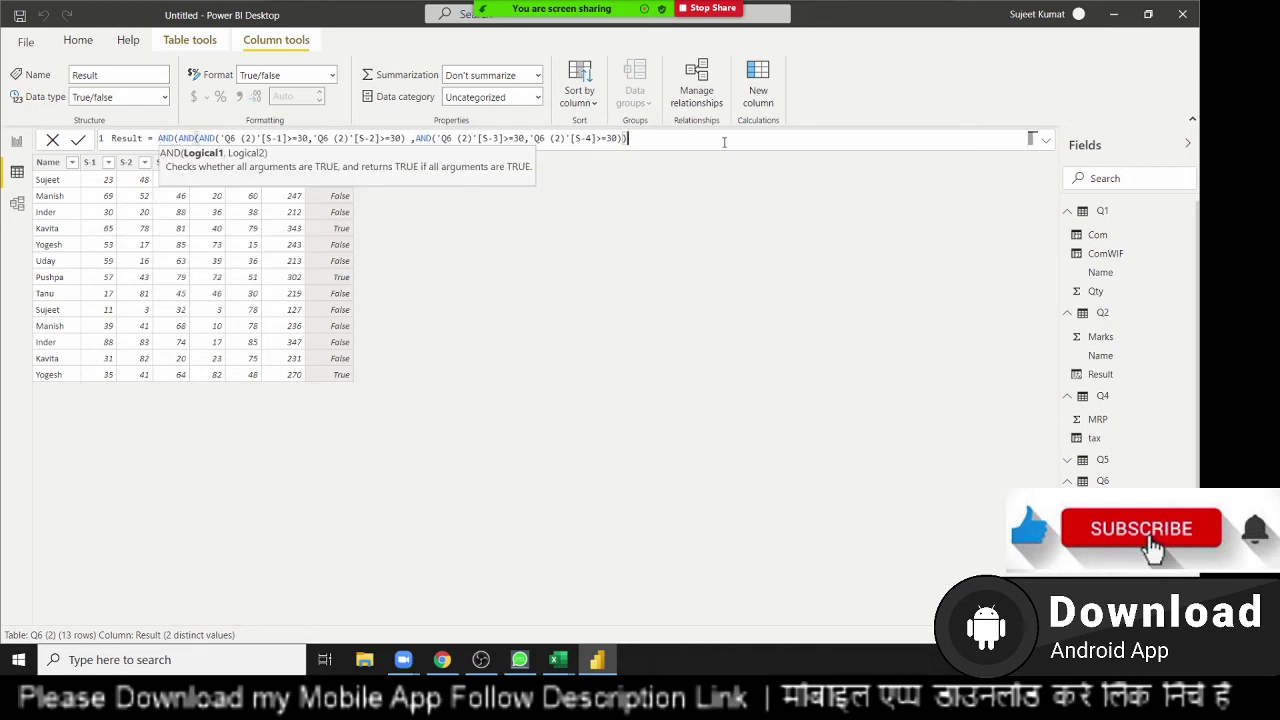
text(,)
text(s)
key(Up)
key(Tab)
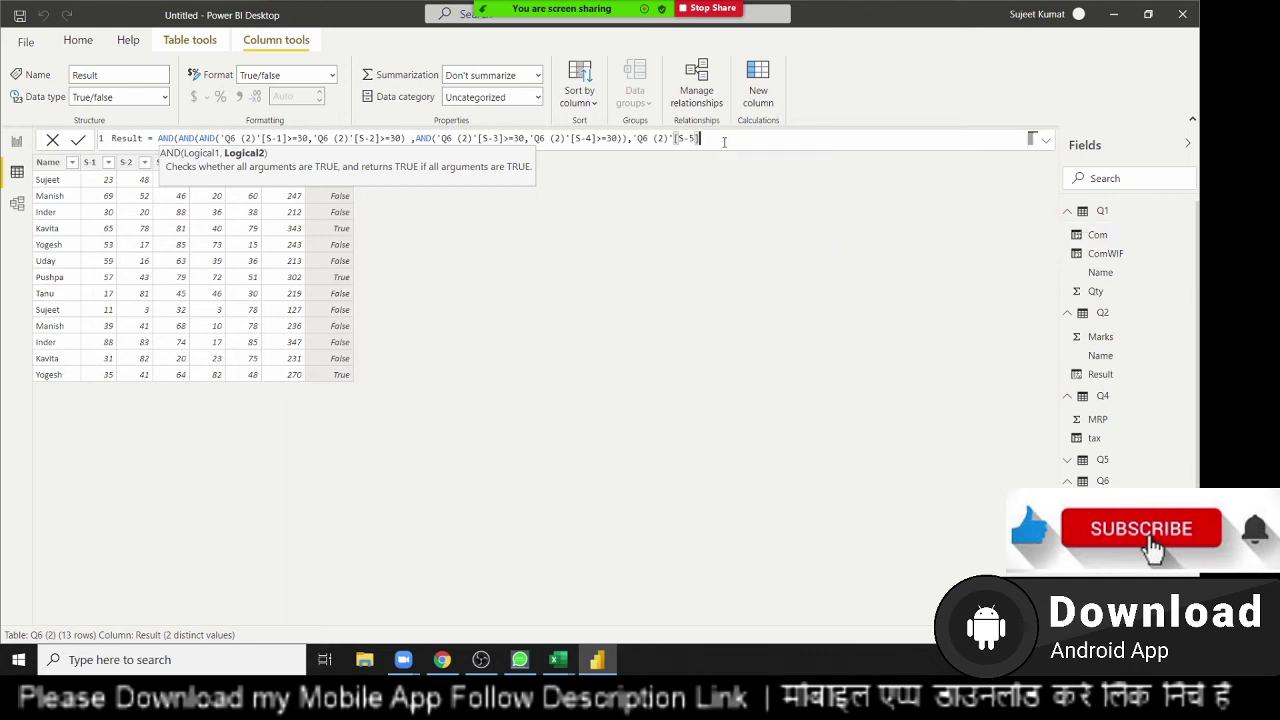
text(>=)
text(30))
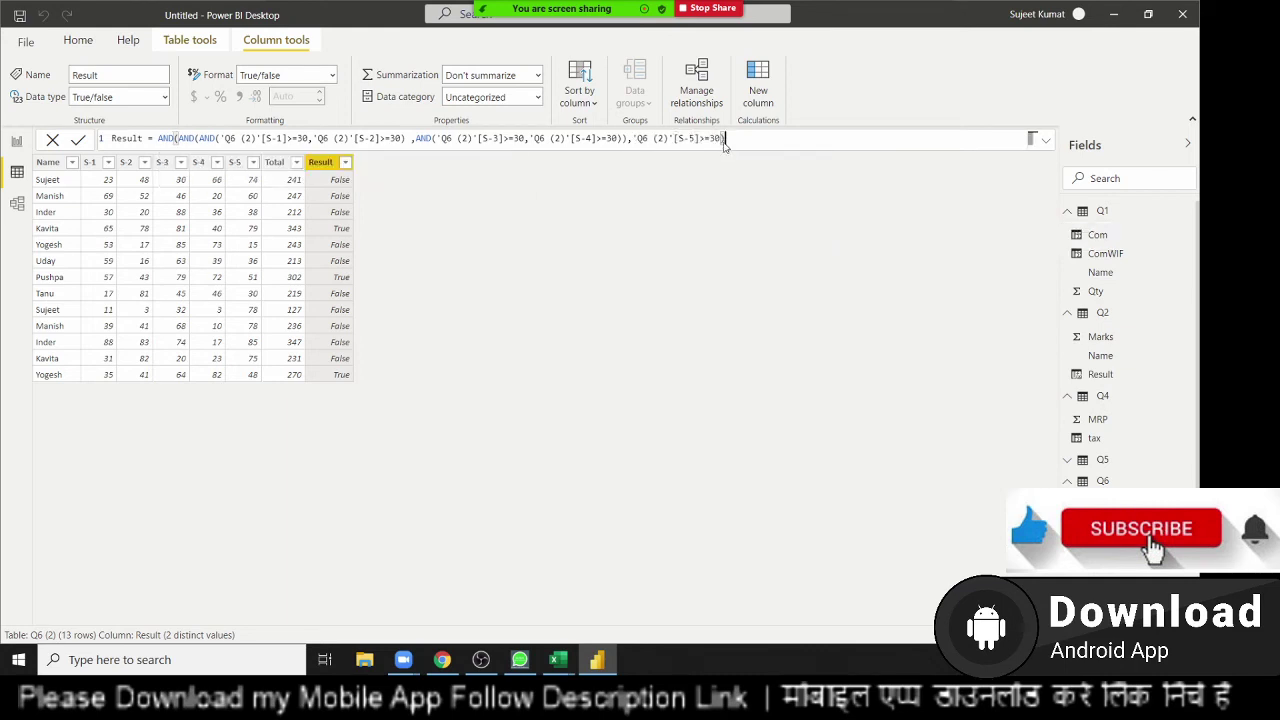
key(Return)
Wrap the Result formula in IF so it returns "Pass" or "Fail", then add another column
click(158, 140)
text(IF()
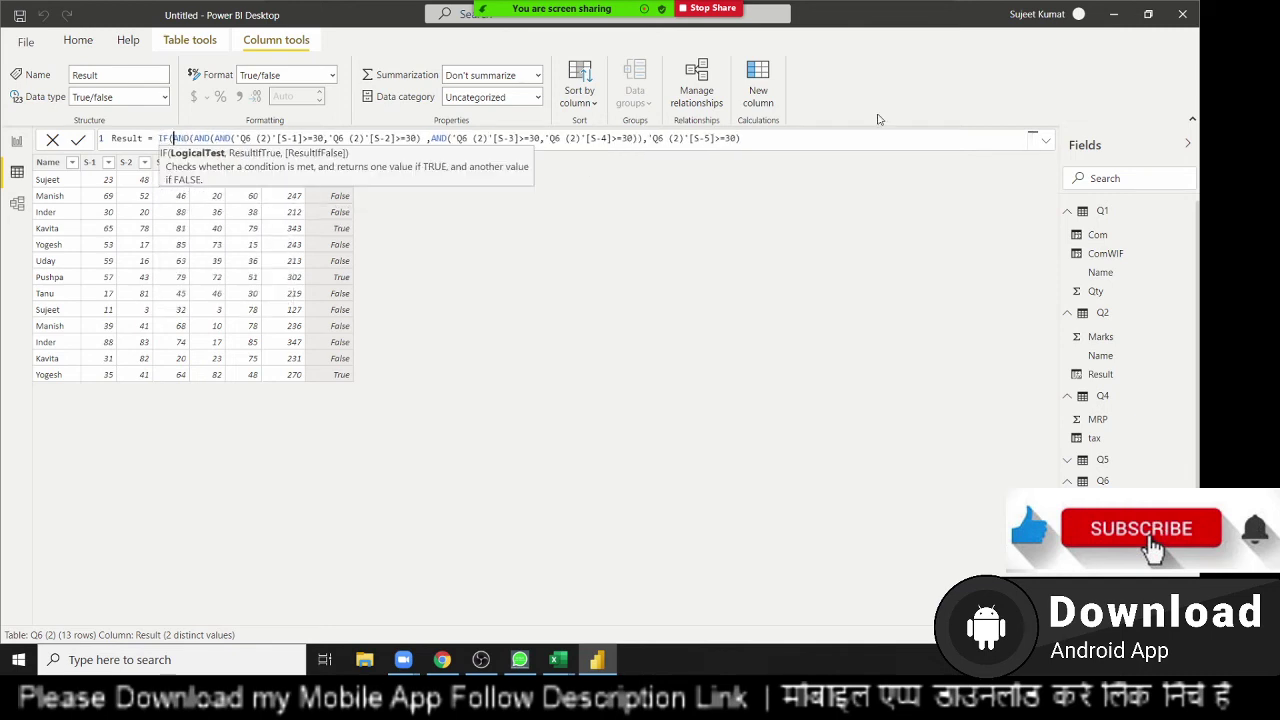
click(830, 141)
text(,)
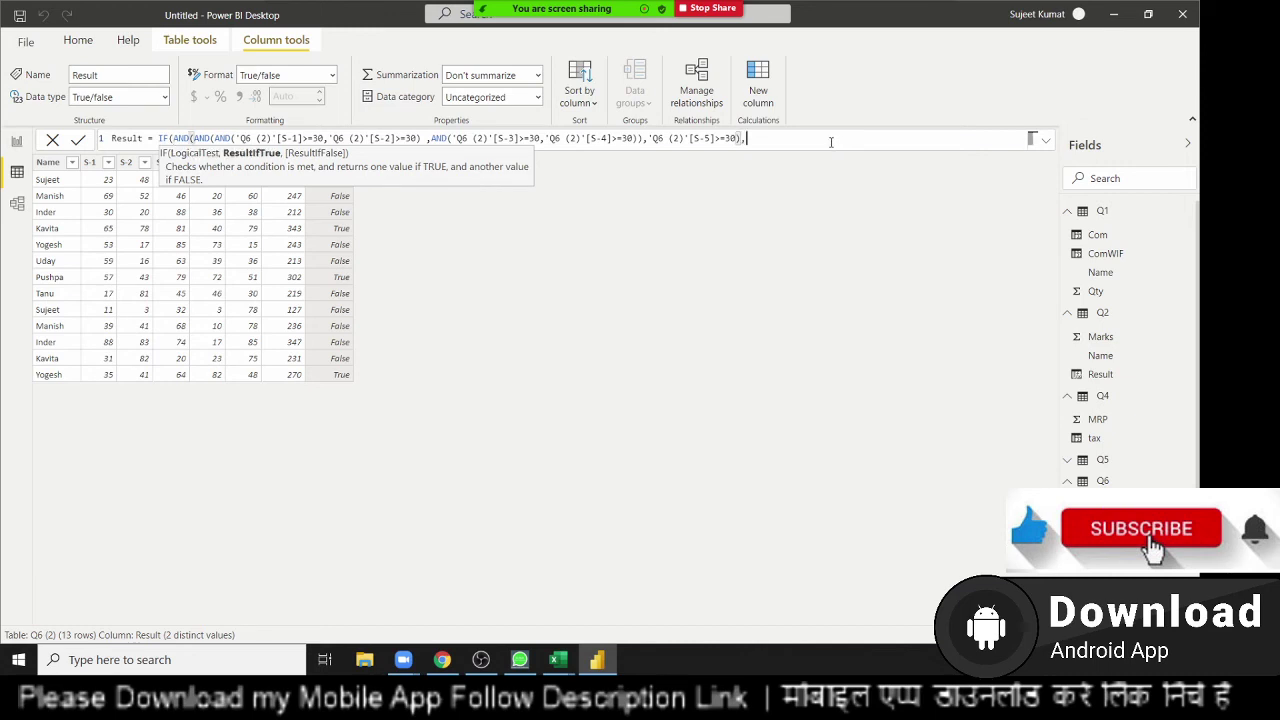
text("Pass")
text(,")
text(Fa)
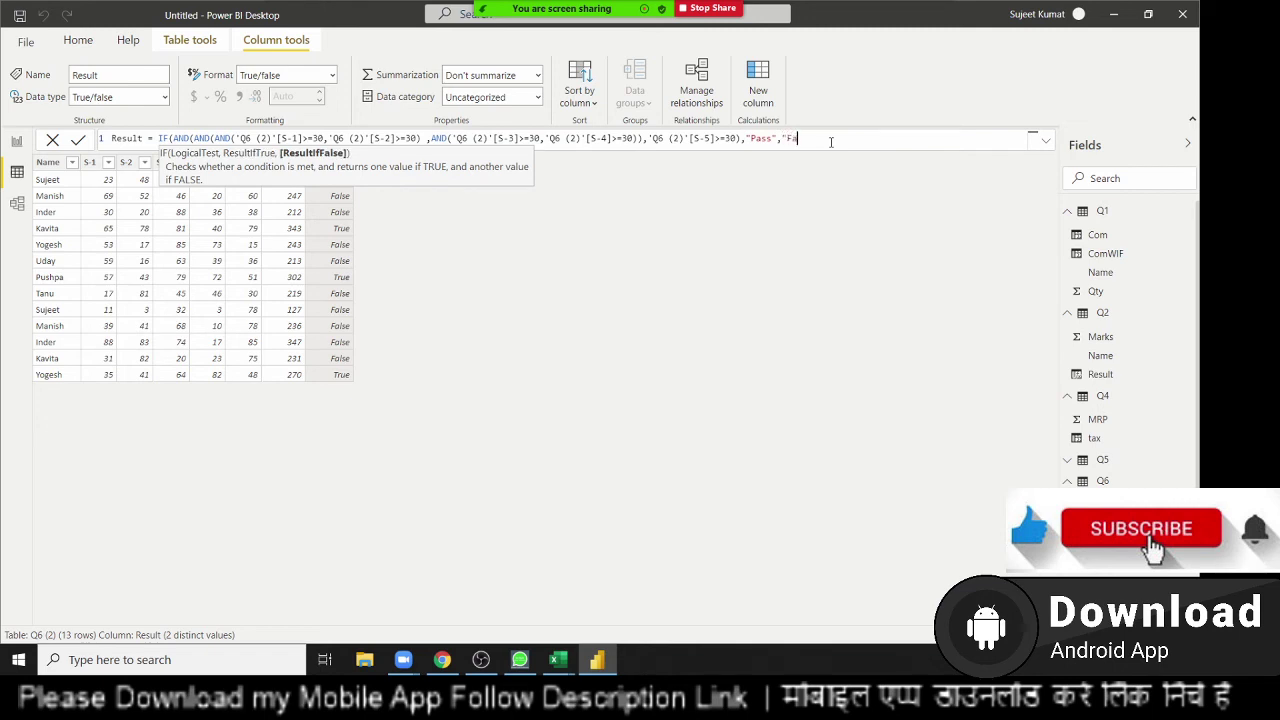
text(il)
key(Return)
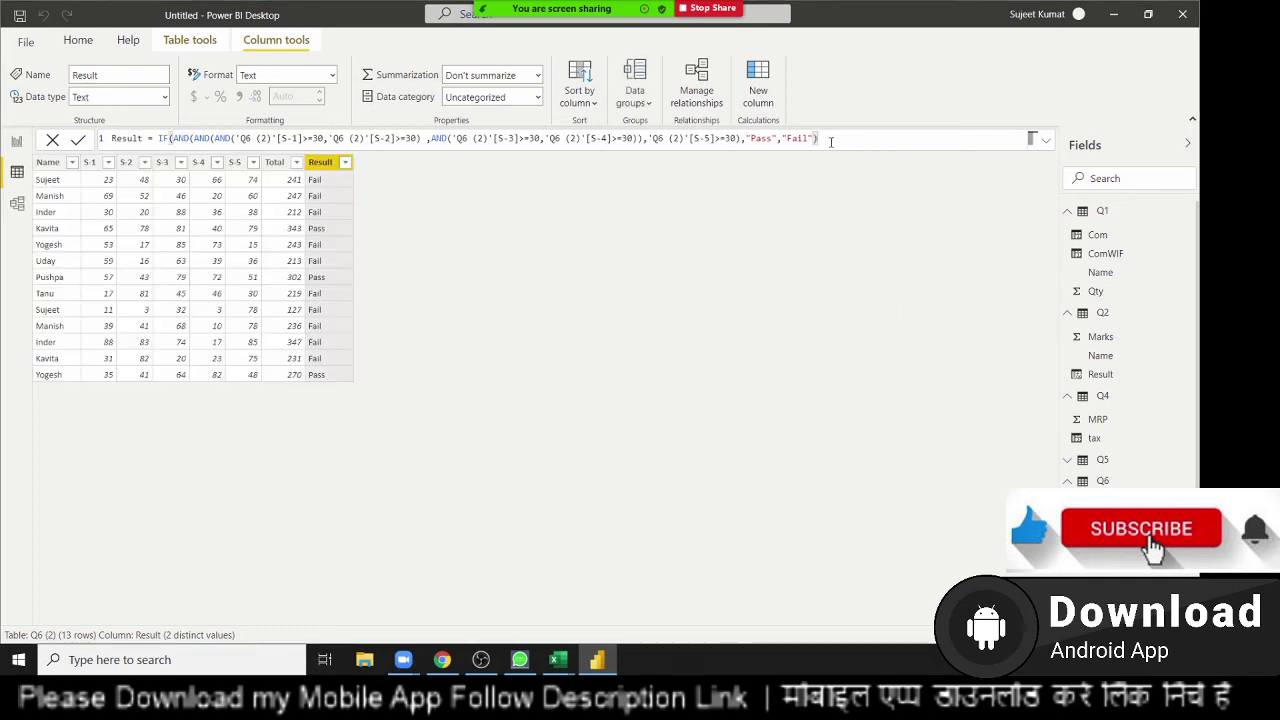
click(765, 90)
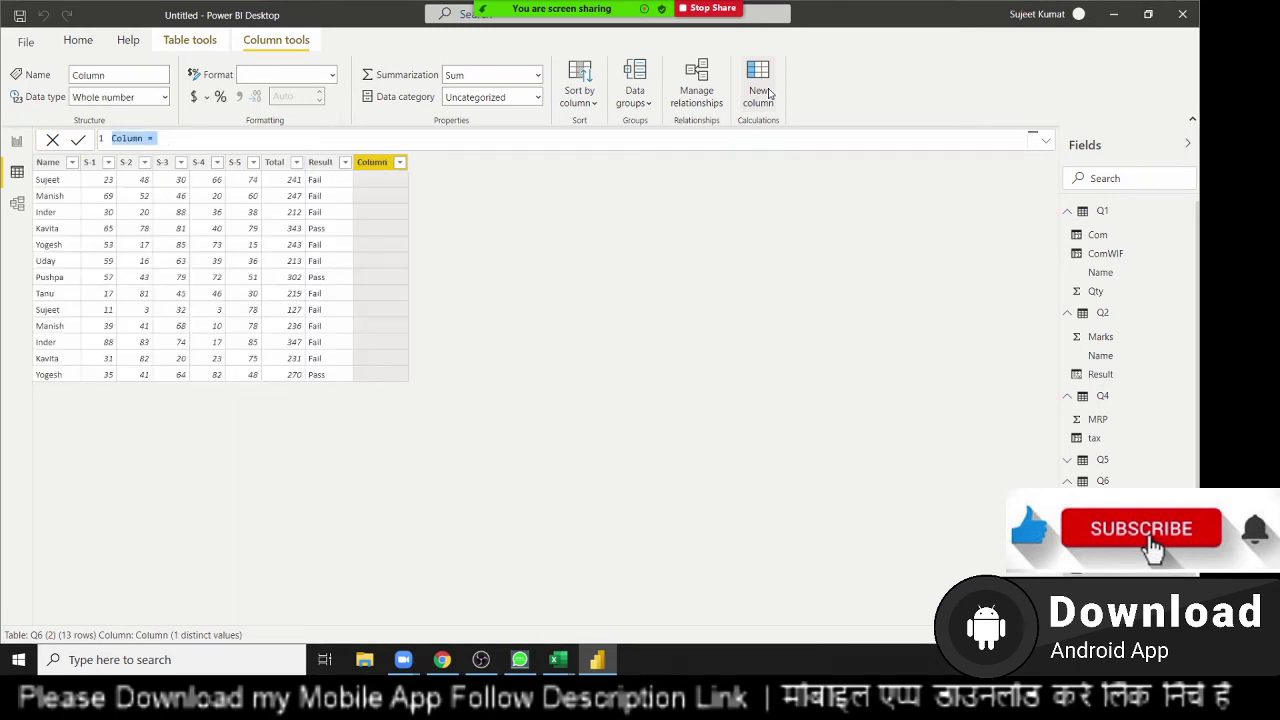
Name the new column RS and start nested IFs testing S-1 and S-2 >= 30
double_click(145, 137)
text(RS)
click(160, 137)
text(IF()
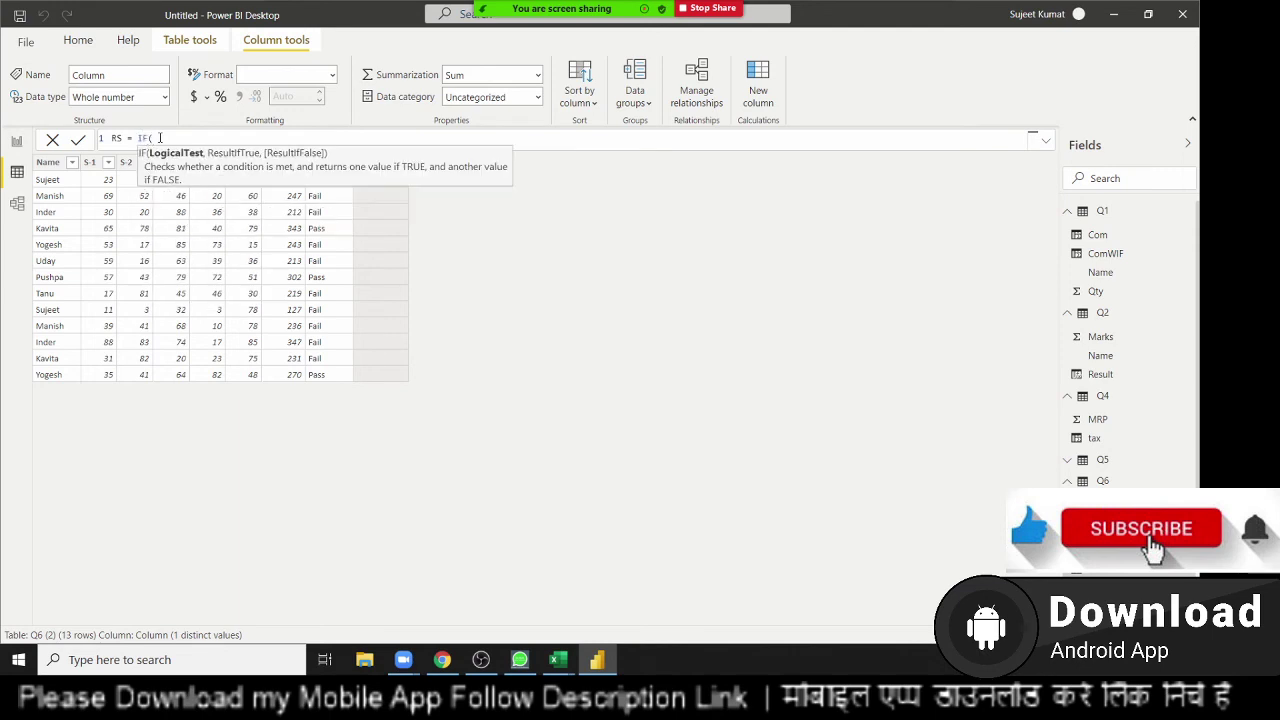
text(S)
key(Up)
key(Up)
key(Up)
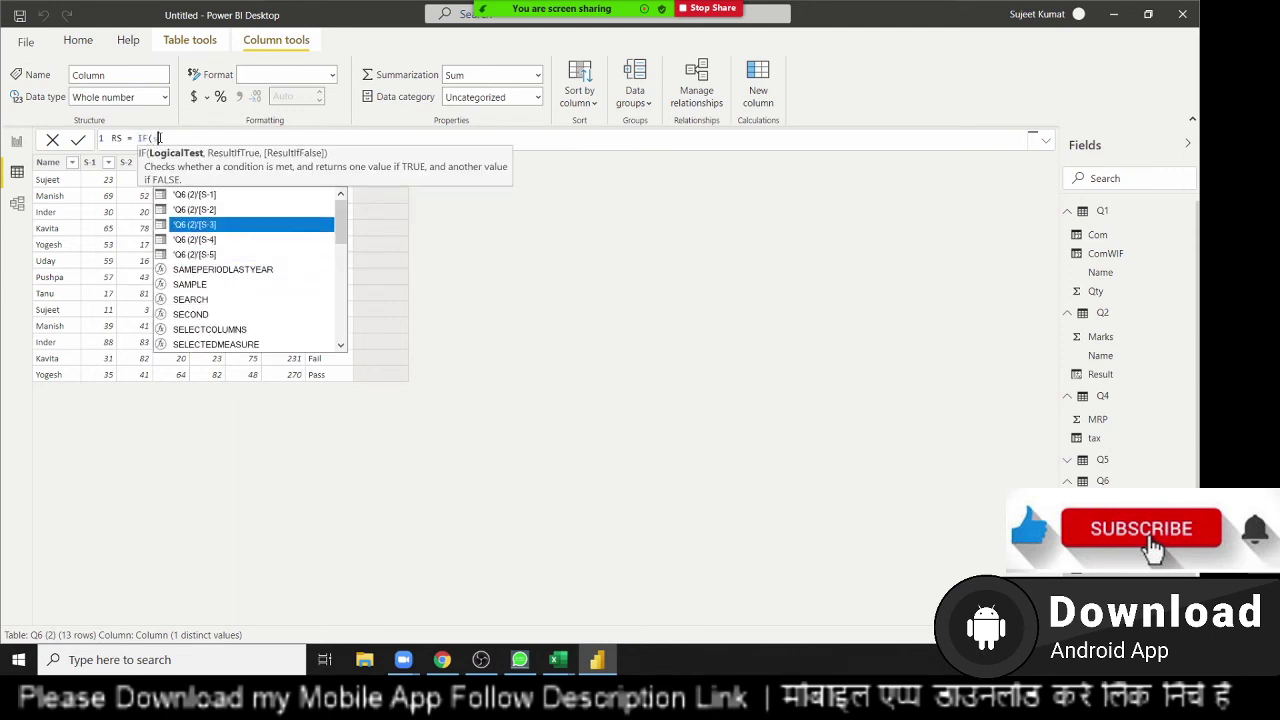
key(Up)
key(Up)
key(Tab)
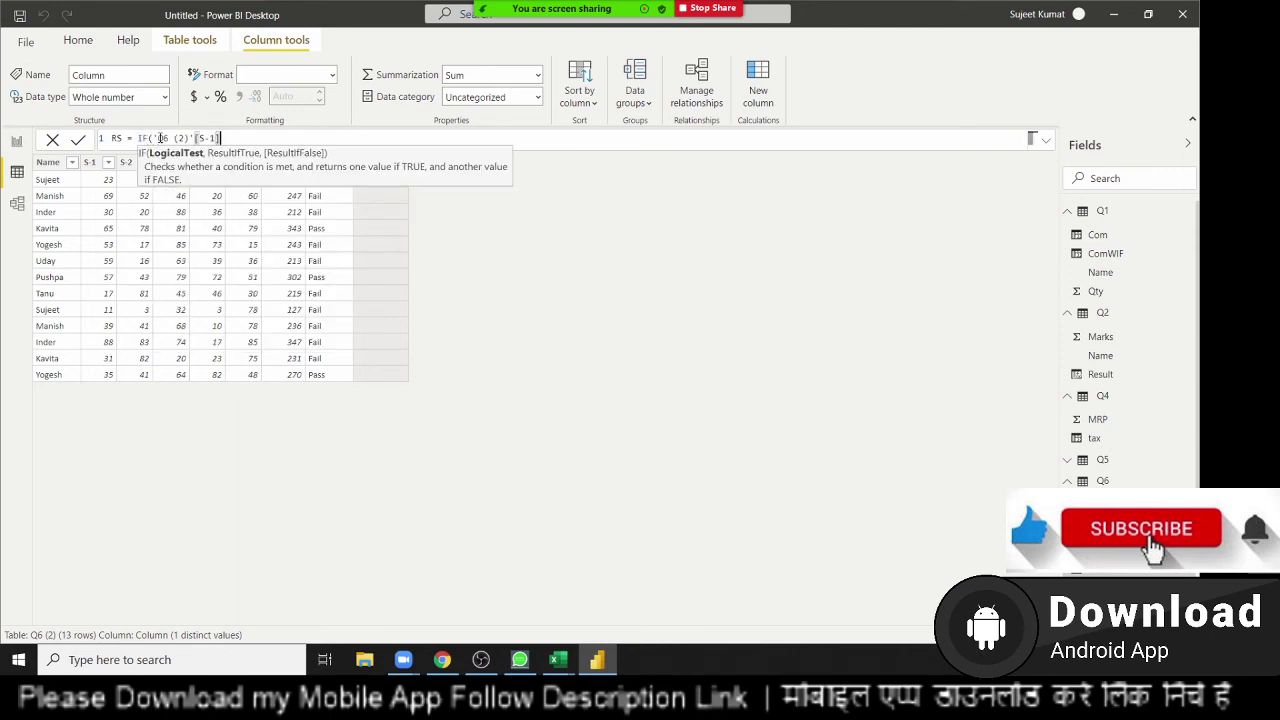
text(>=)
text(30,IF)
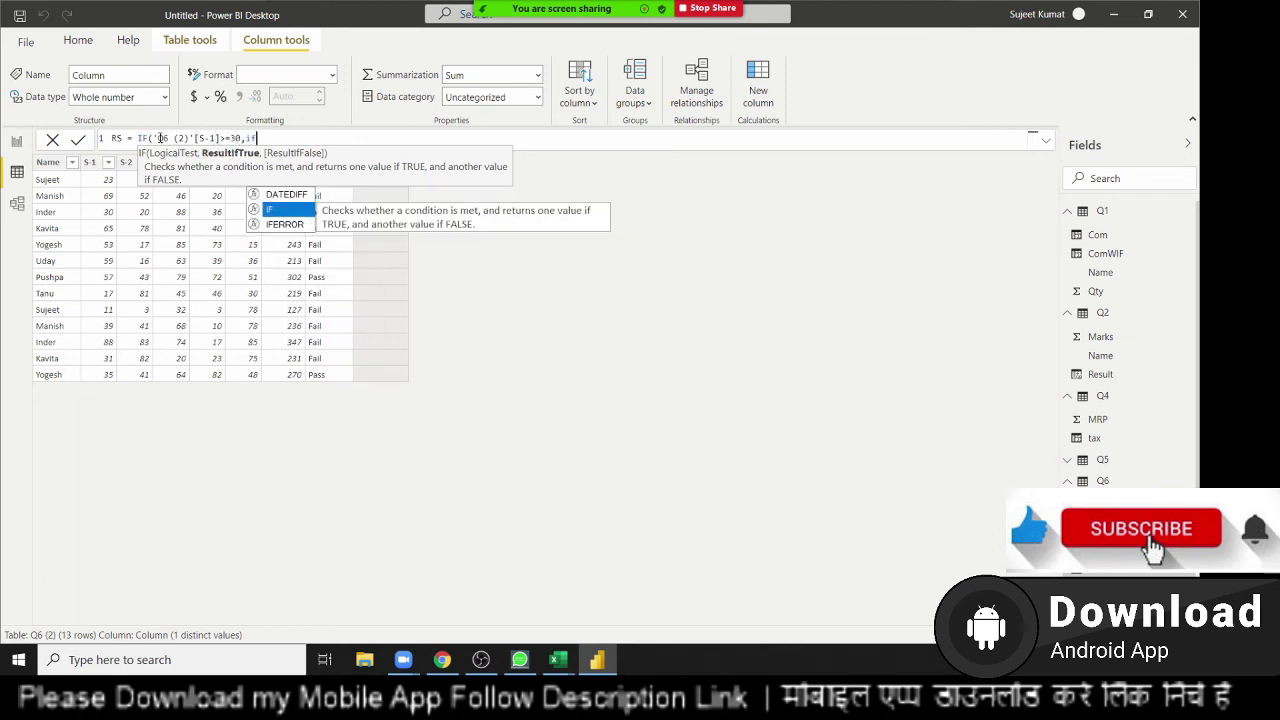
text(()
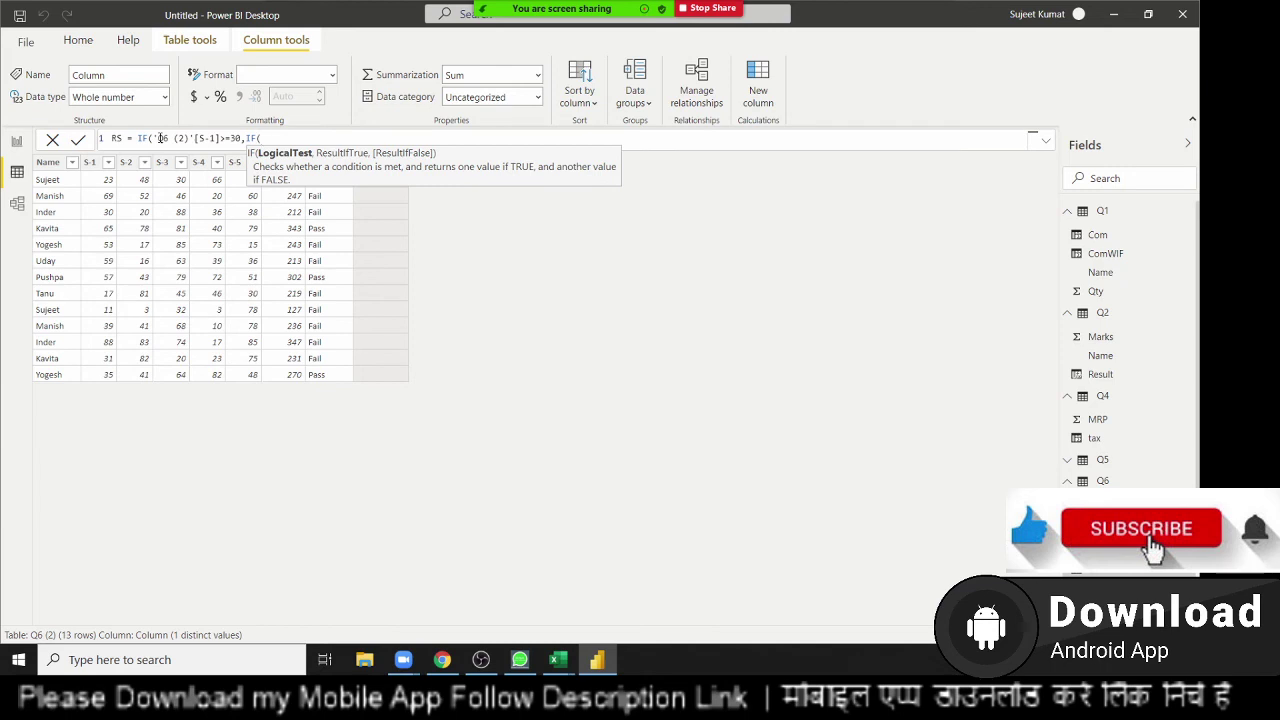
text(s)
key(Up)
key(Up)
key(Up)
key(Up)
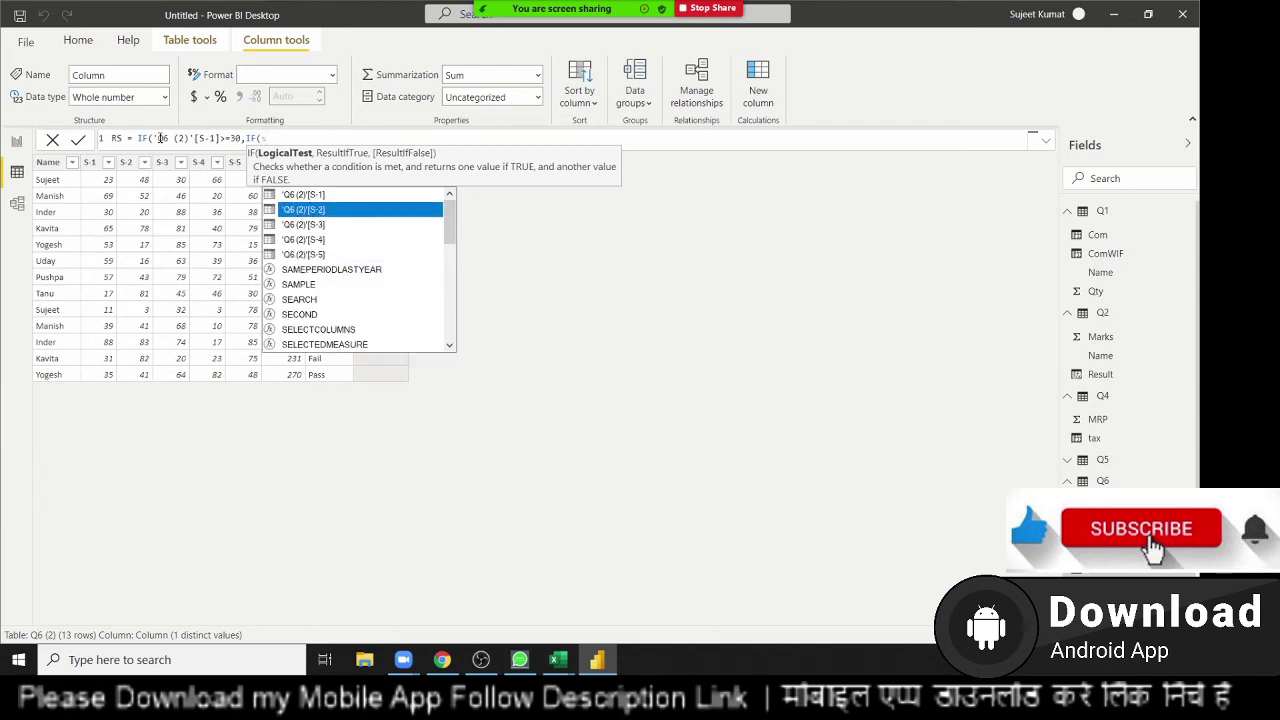
key(Tab)
text(>)
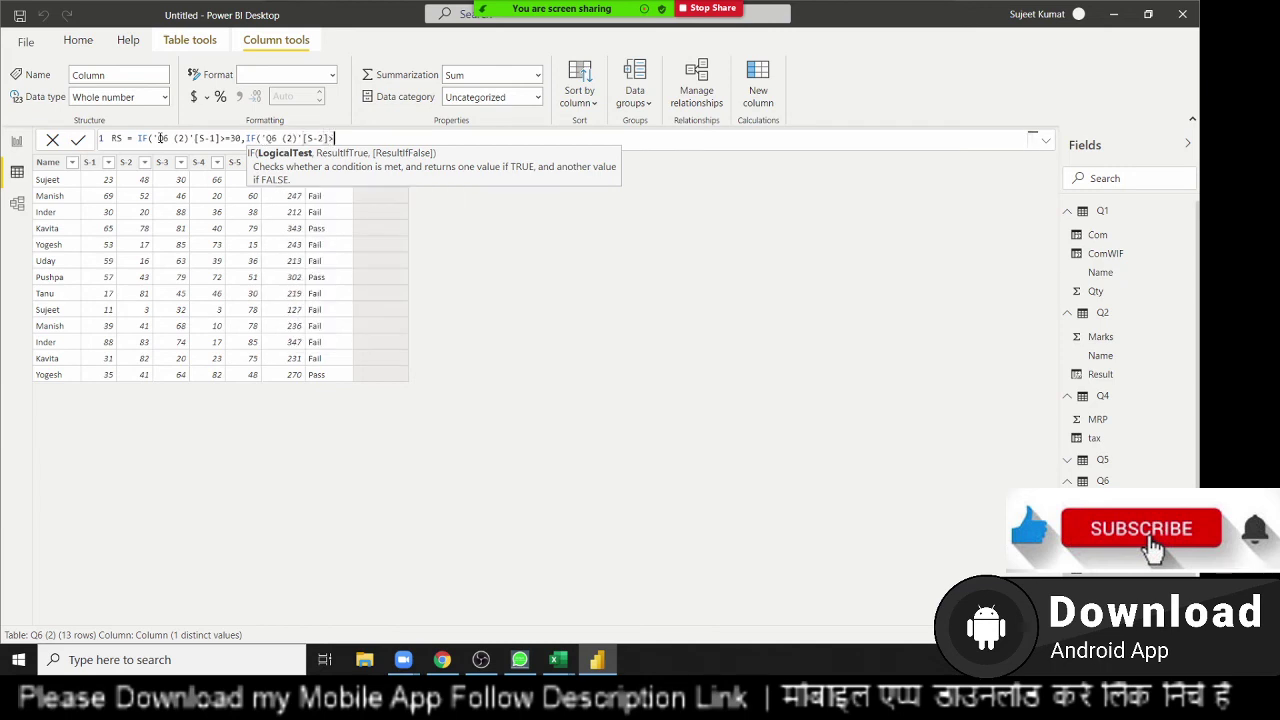
text(=30)
text(,if)
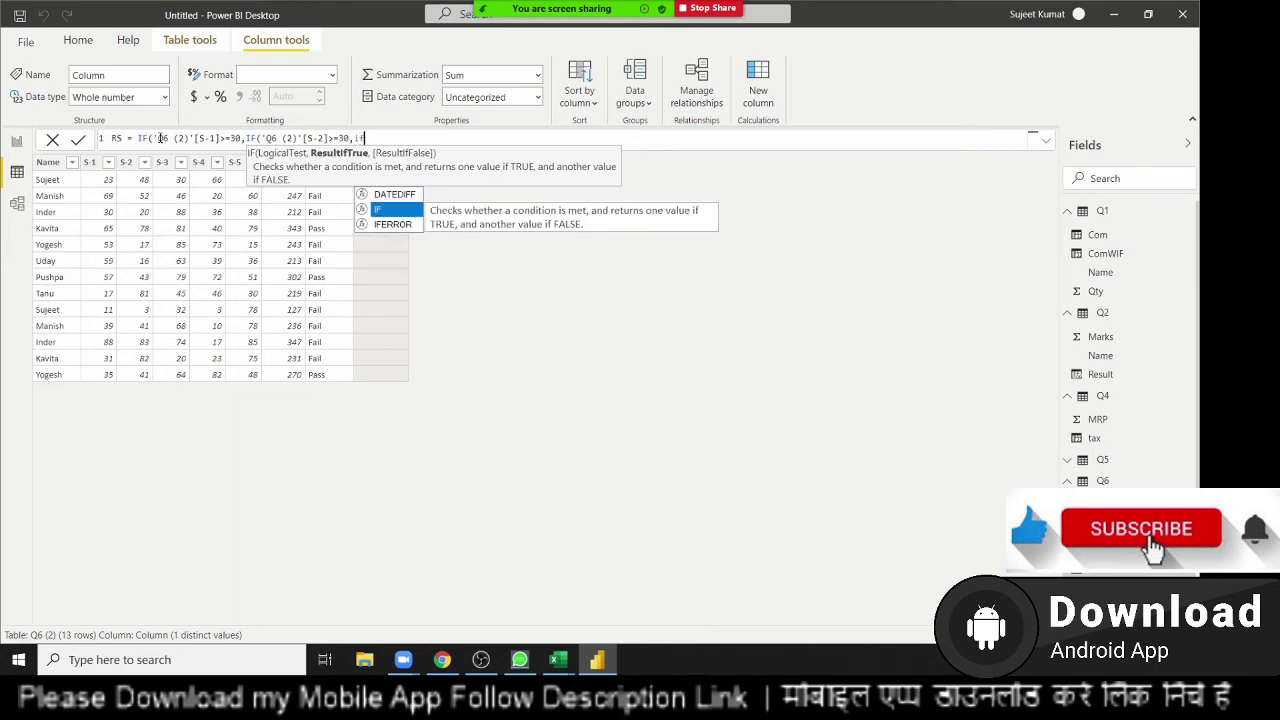
key(Tab)
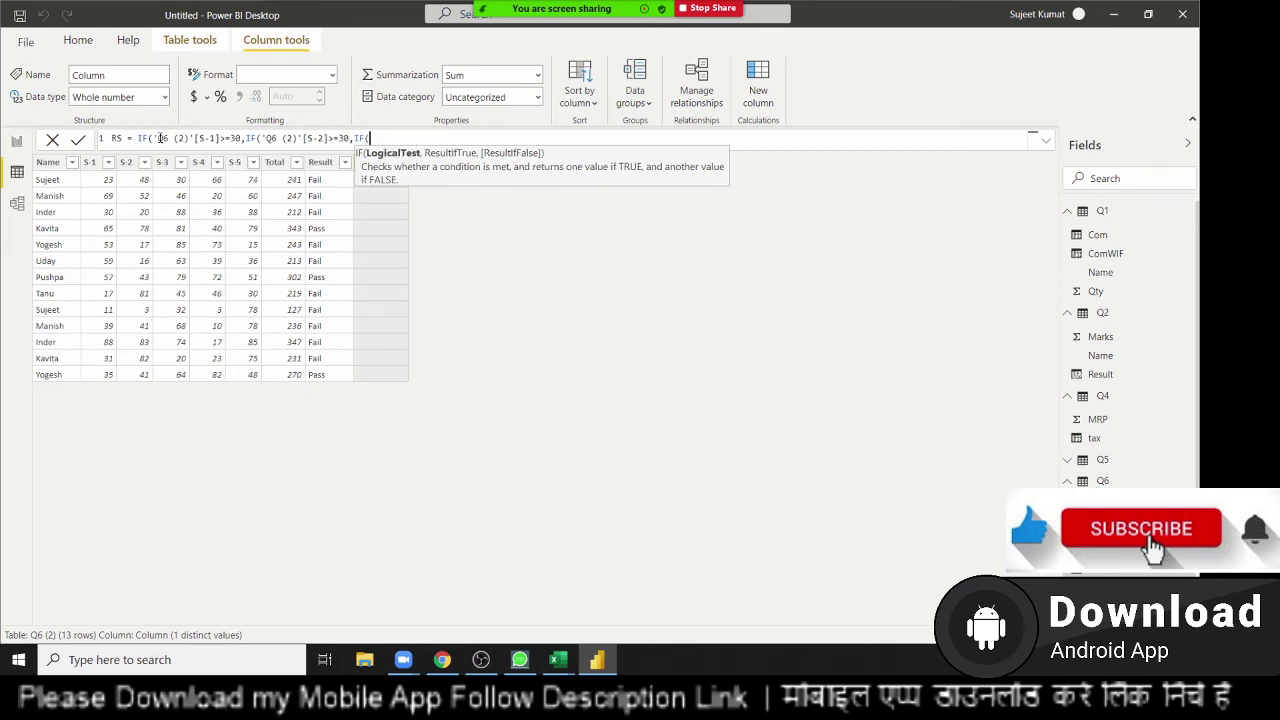
Add nested IF tests for S-3, S-4 and S-5 >= 30, beginning the "Pass" result
text(')
key(Up)
key(Up)
key(Up)
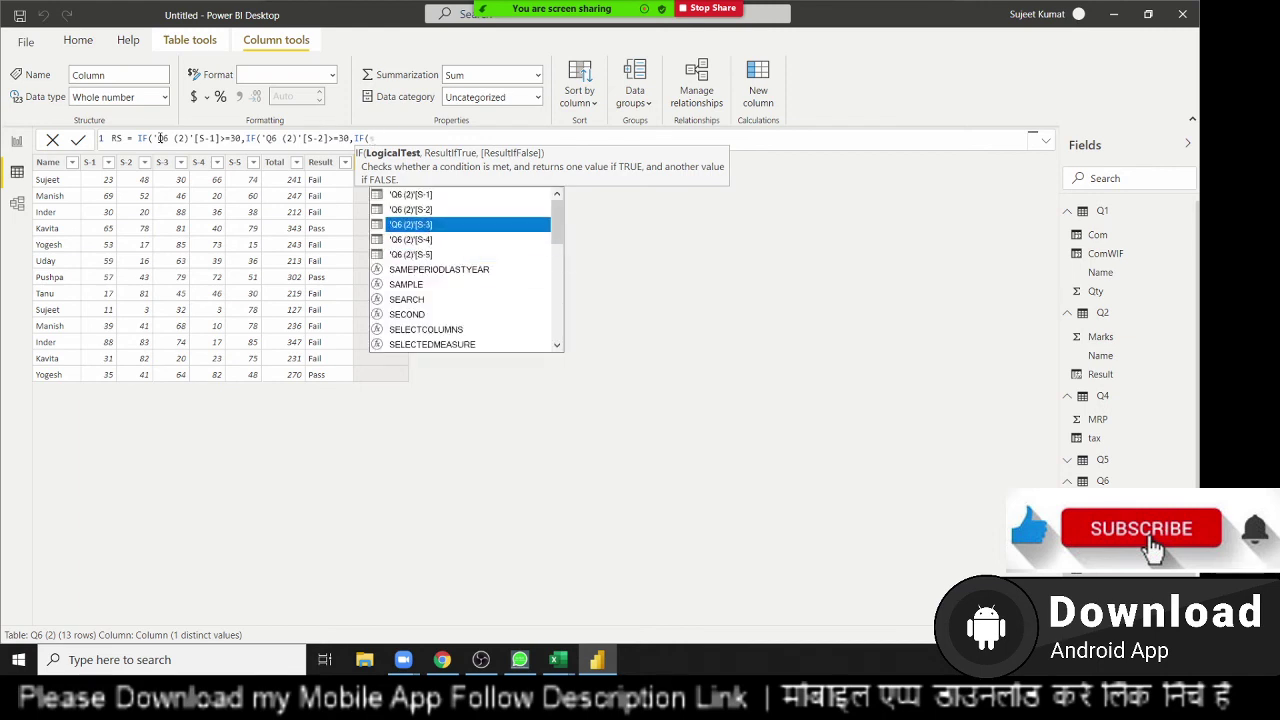
key(Tab)
text(>=)
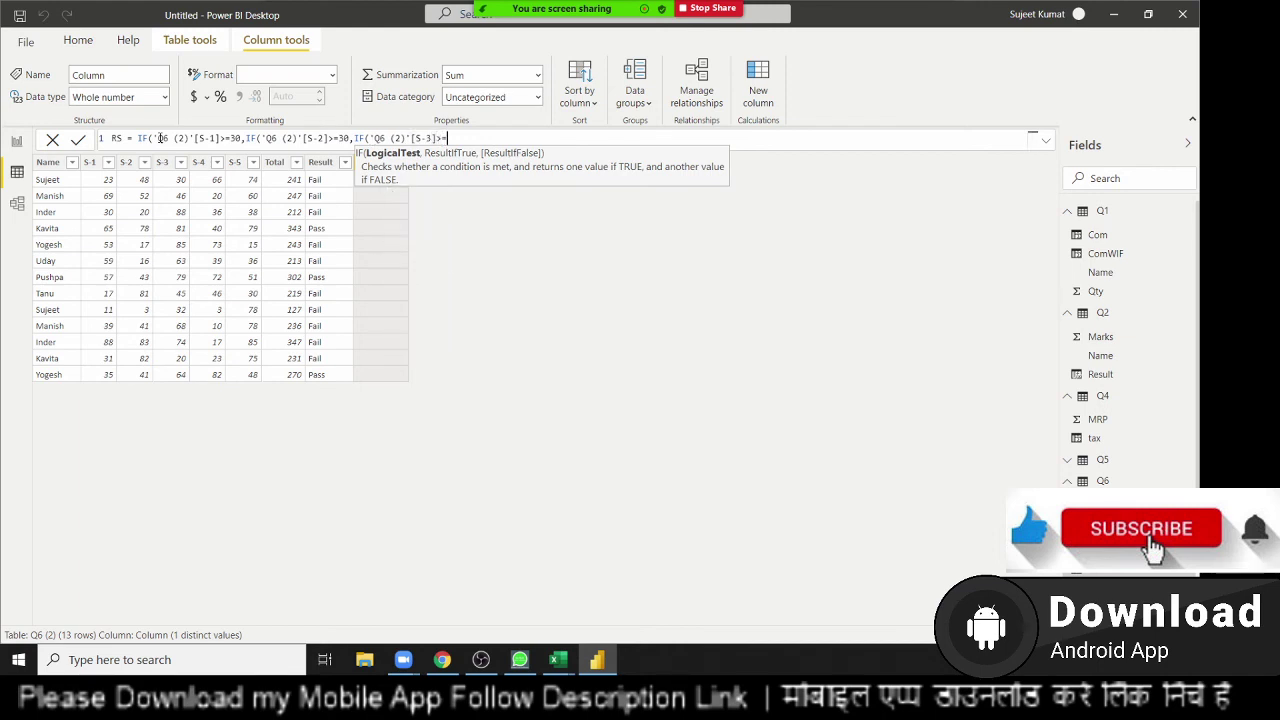
text(30,)
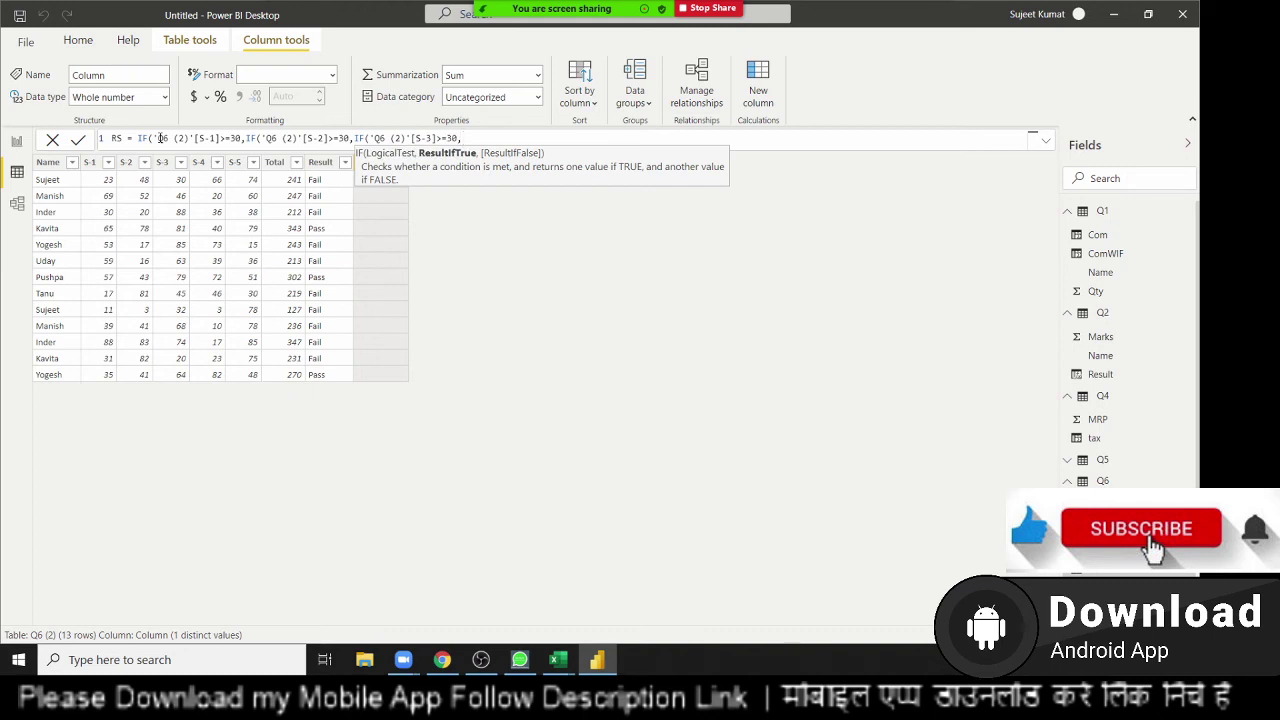
text(if)
key(Tab)
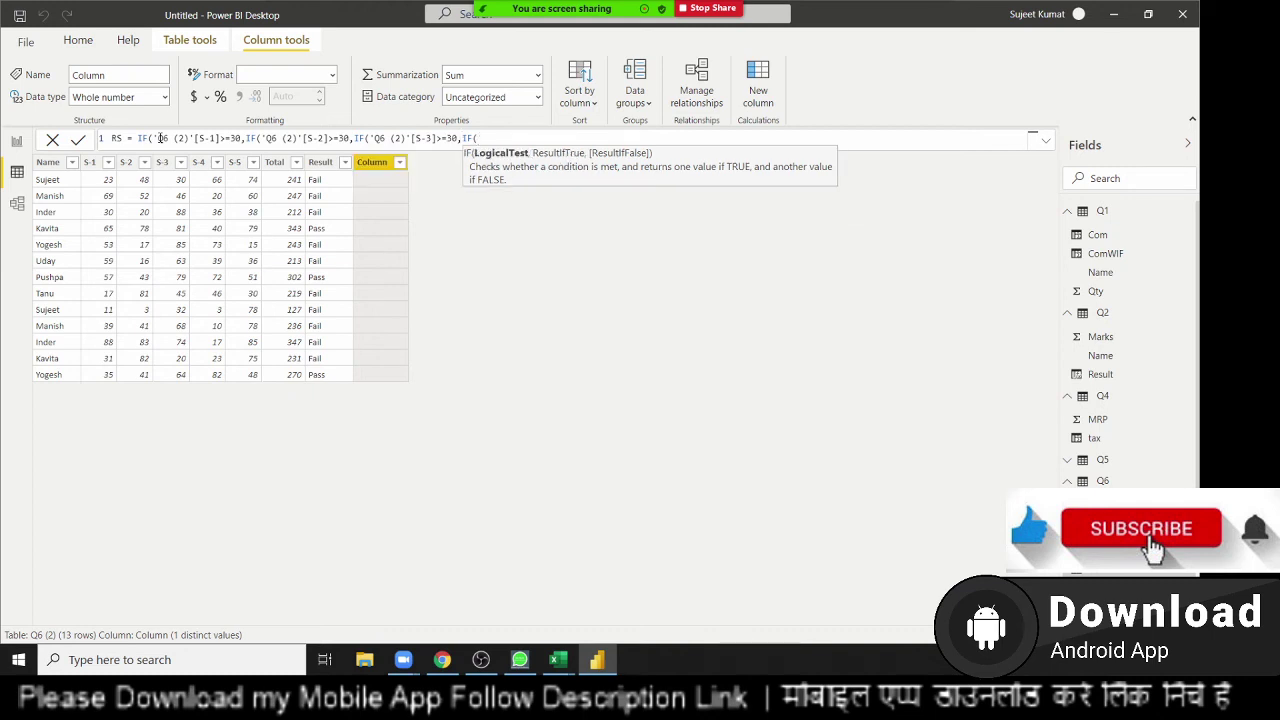
text(')
key(Up)
key(Up)
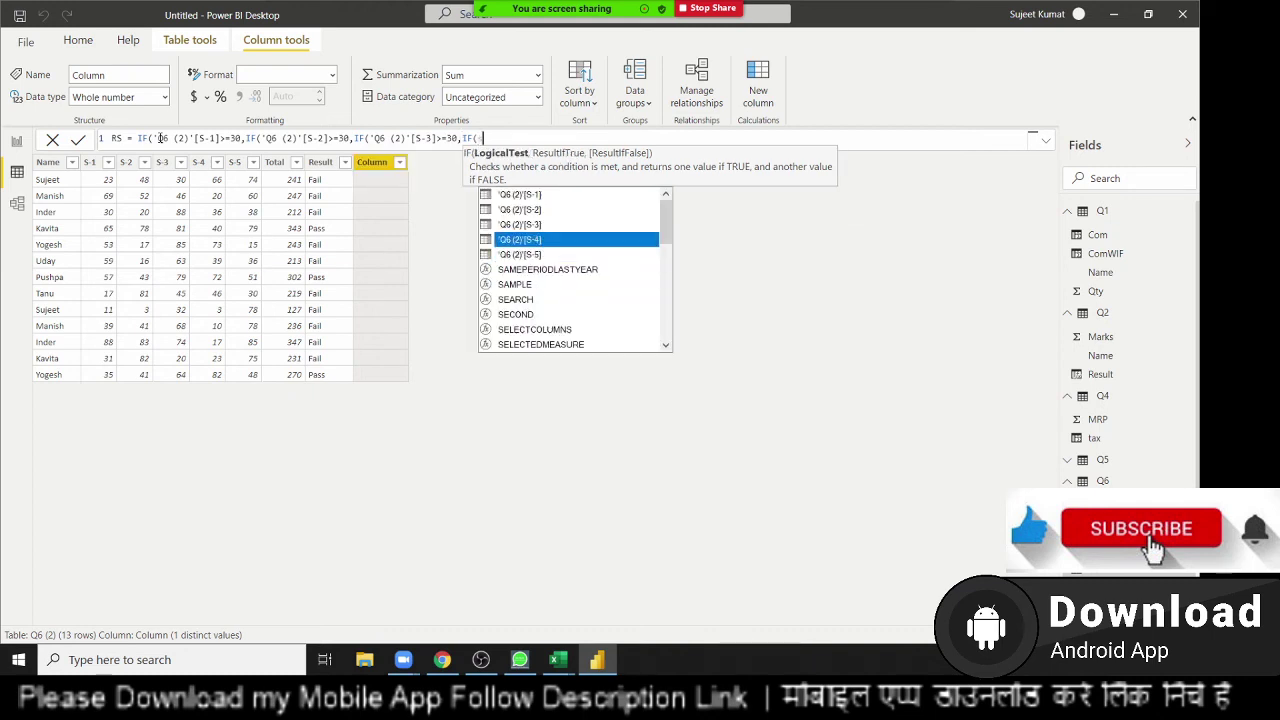
key(Tab)
text(>=)
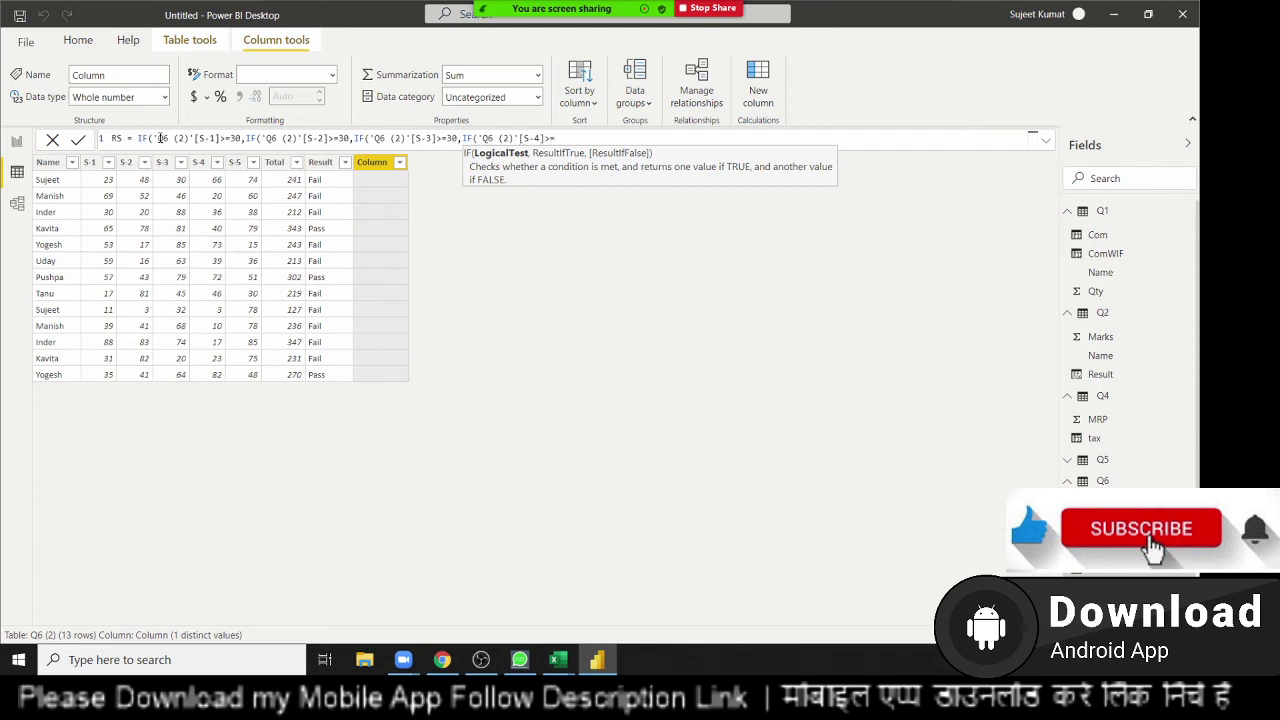
text(30,if)
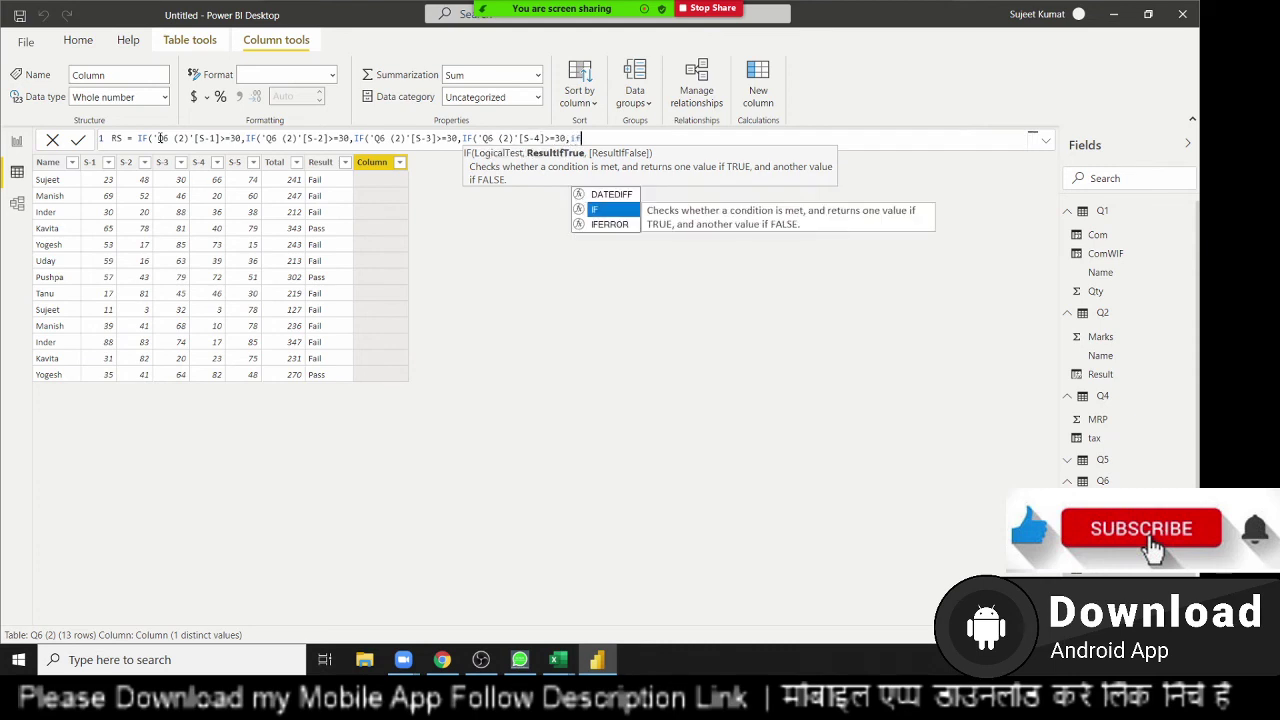
key(Tab)
text(s)
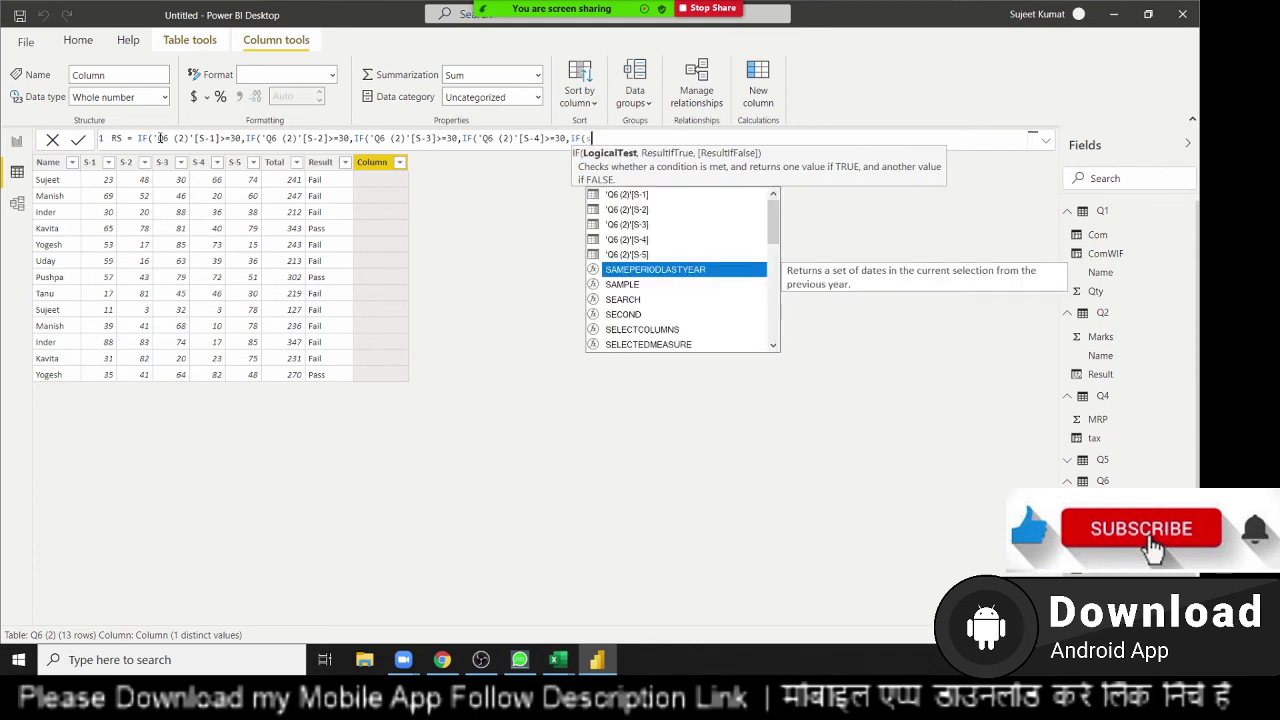
key(Up)
key(Tab)
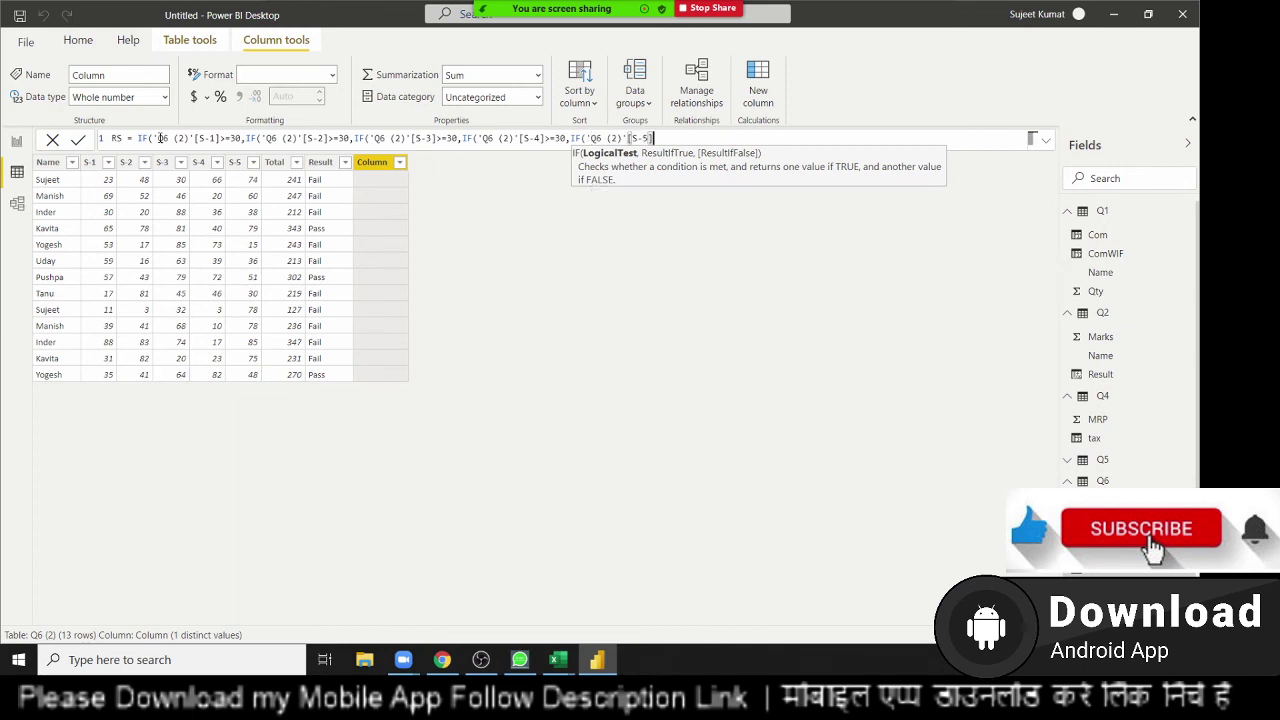
text(>=)
text(30,)
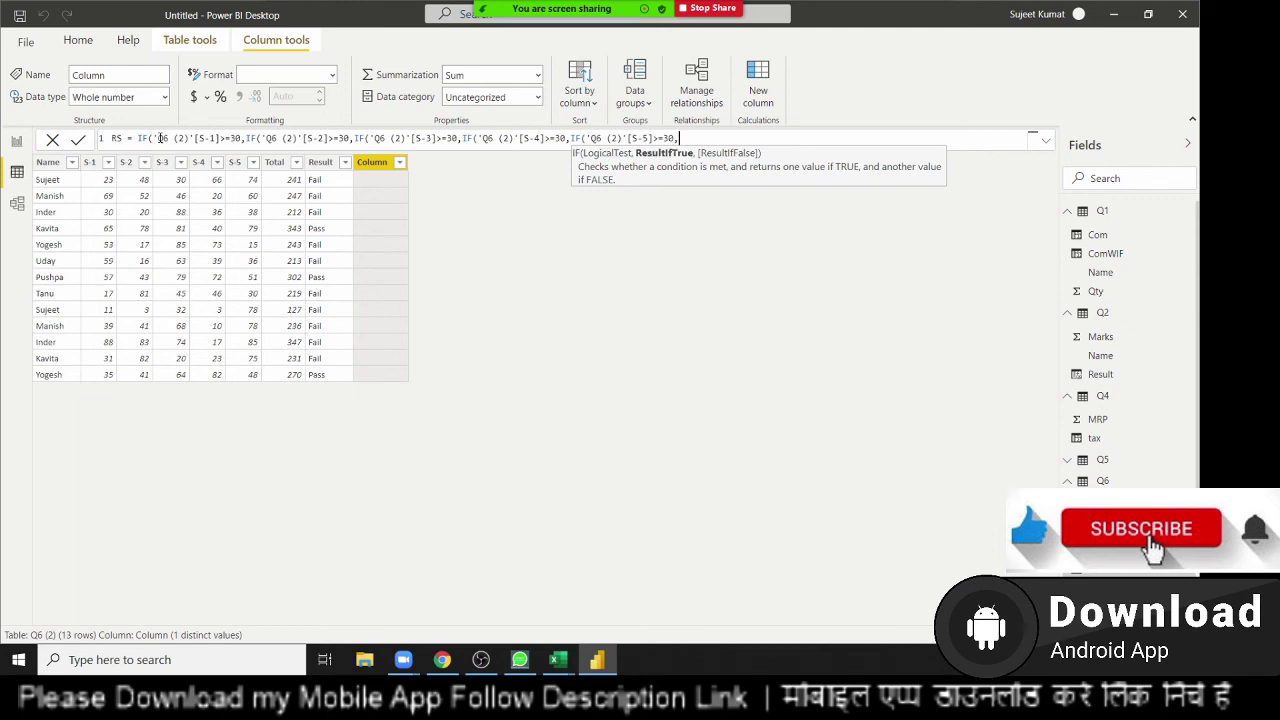
text("PA)
Finish the RS formula with "Pass" and a "Fail" fallback for every nested IF, and commit it
key(BackSpace)
text(ass)
text(","Fai)
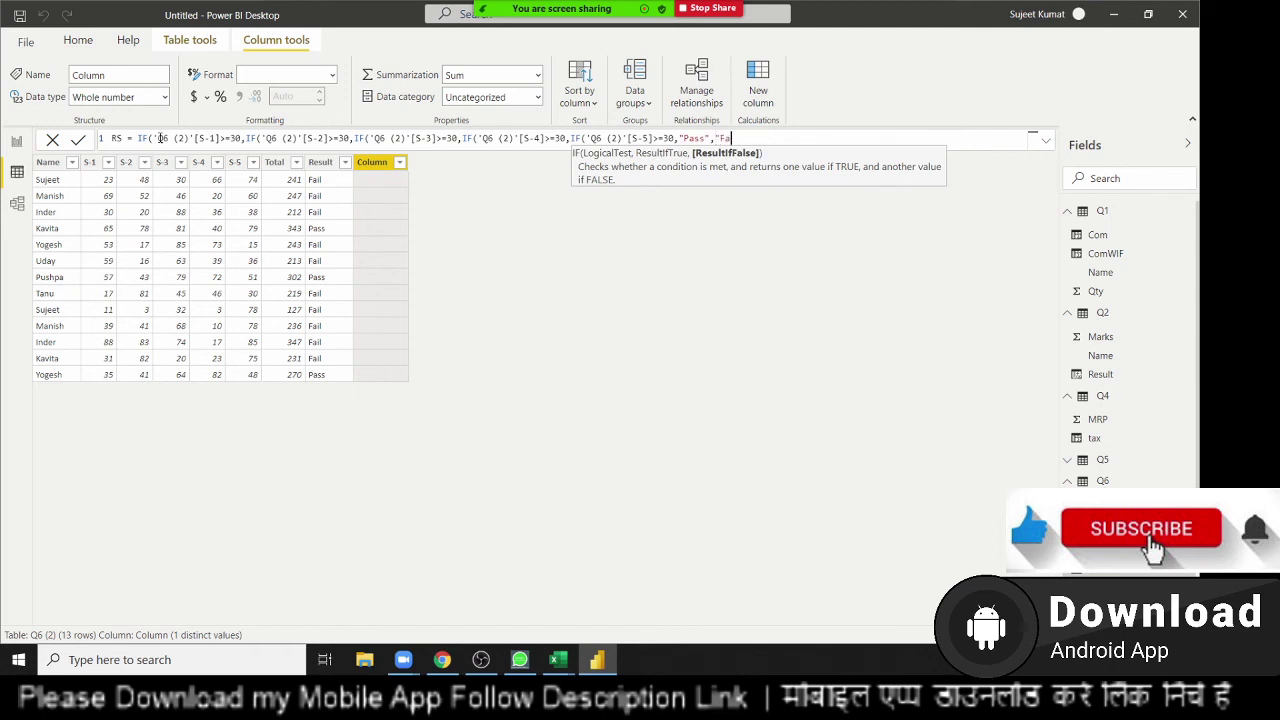
text(l")
text())
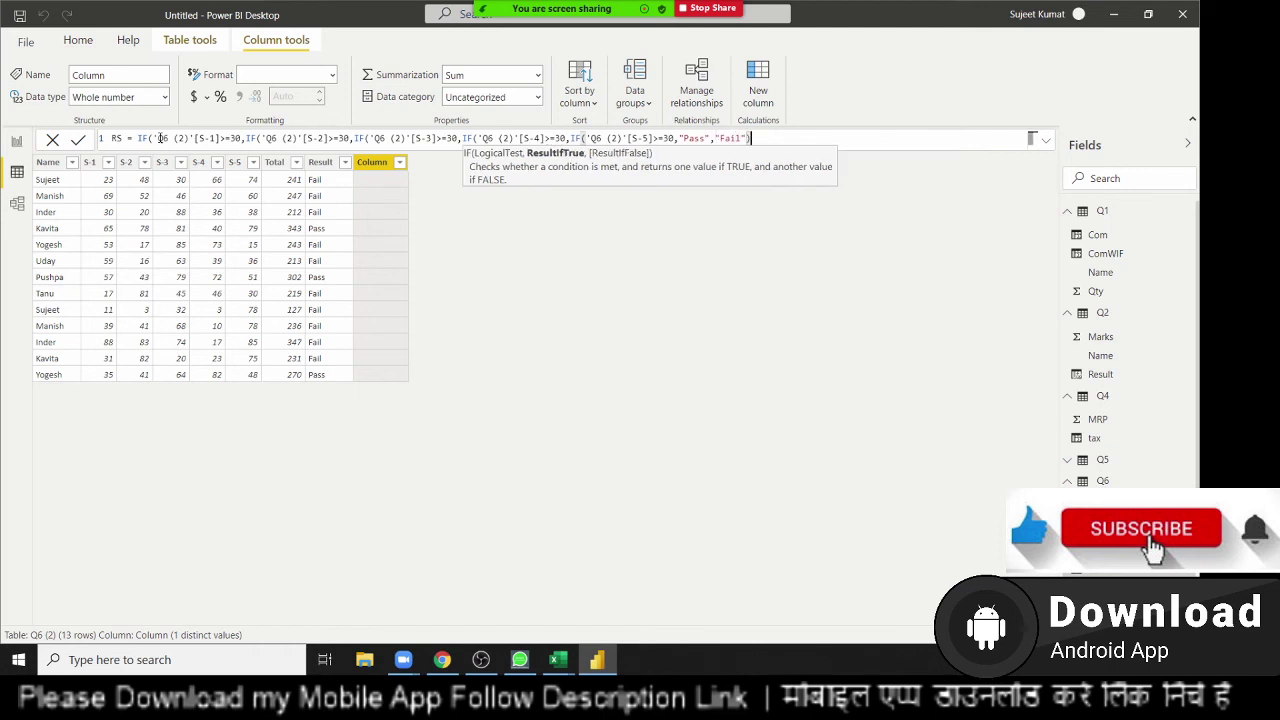
text(,")
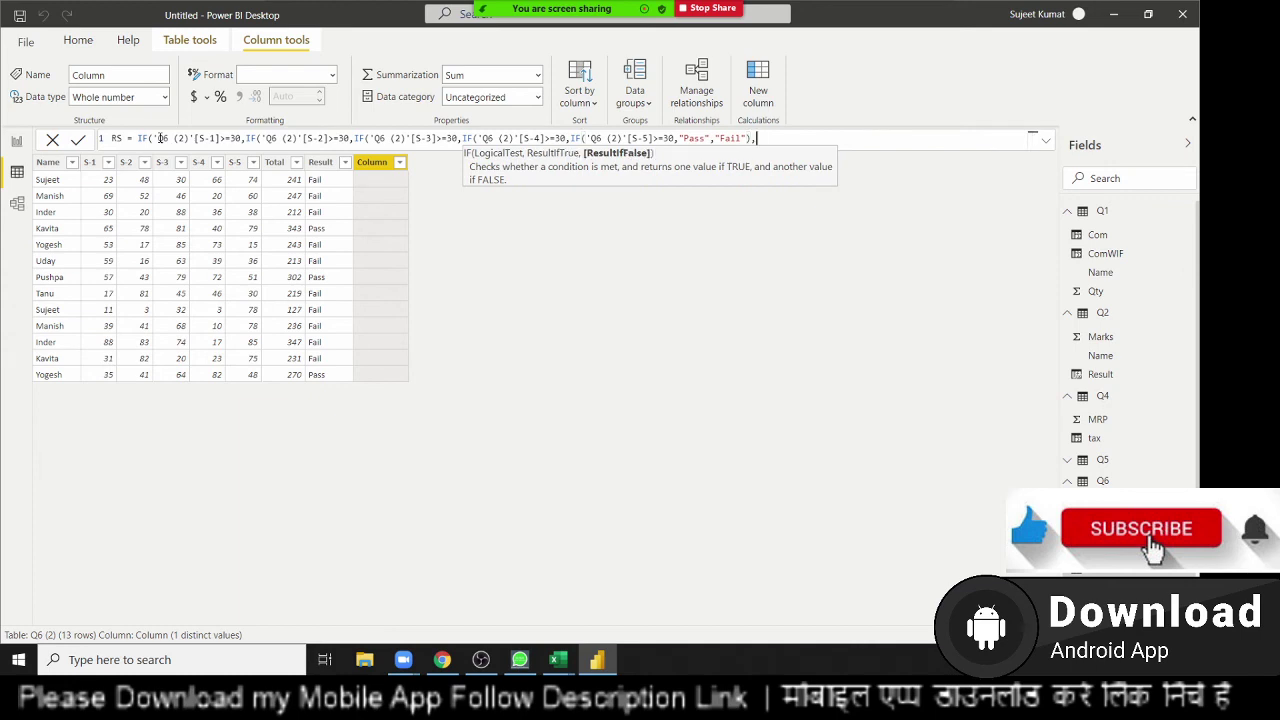
text(F)
text(ail")
text(),)
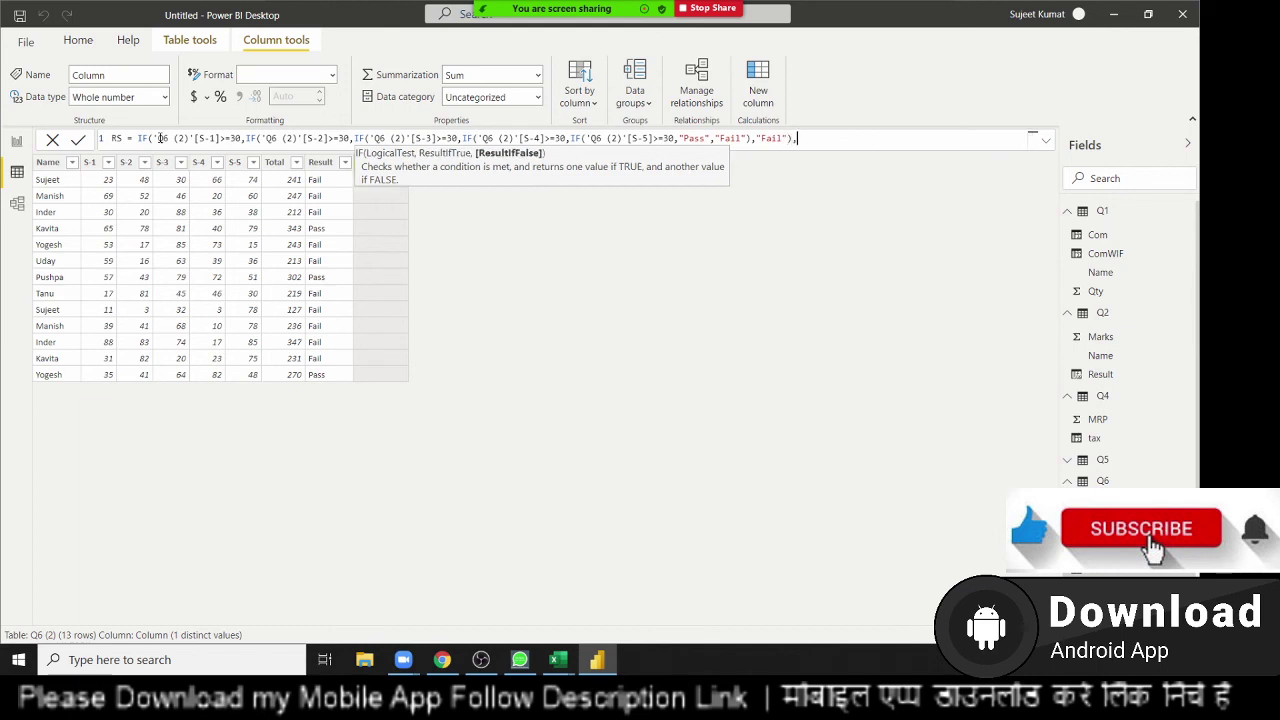
text("Fail")
text())
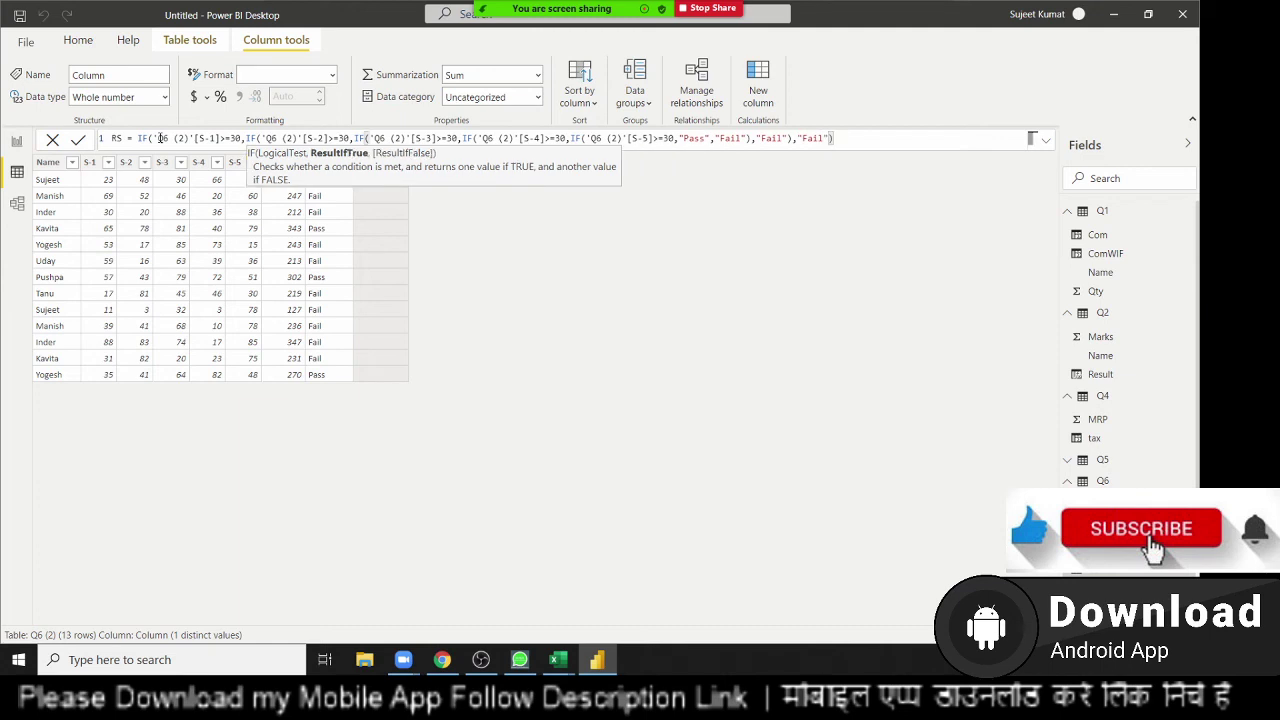
text(,"F)
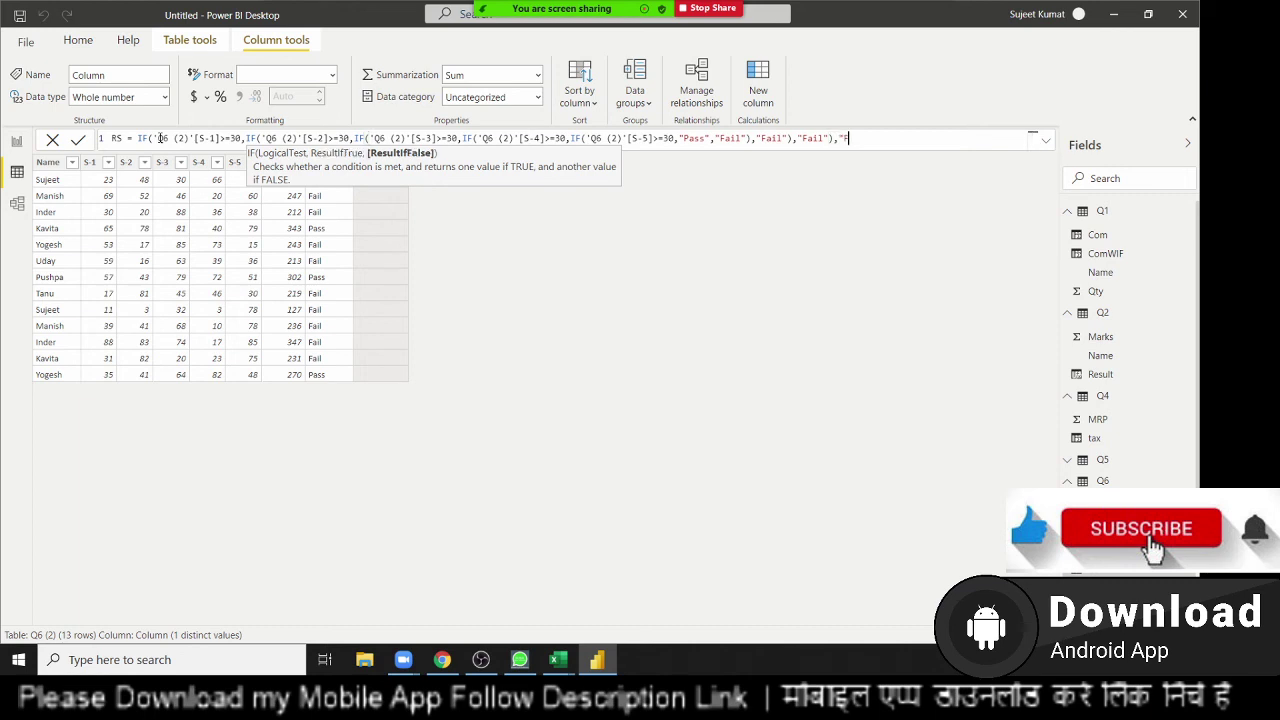
text(ail")
text())
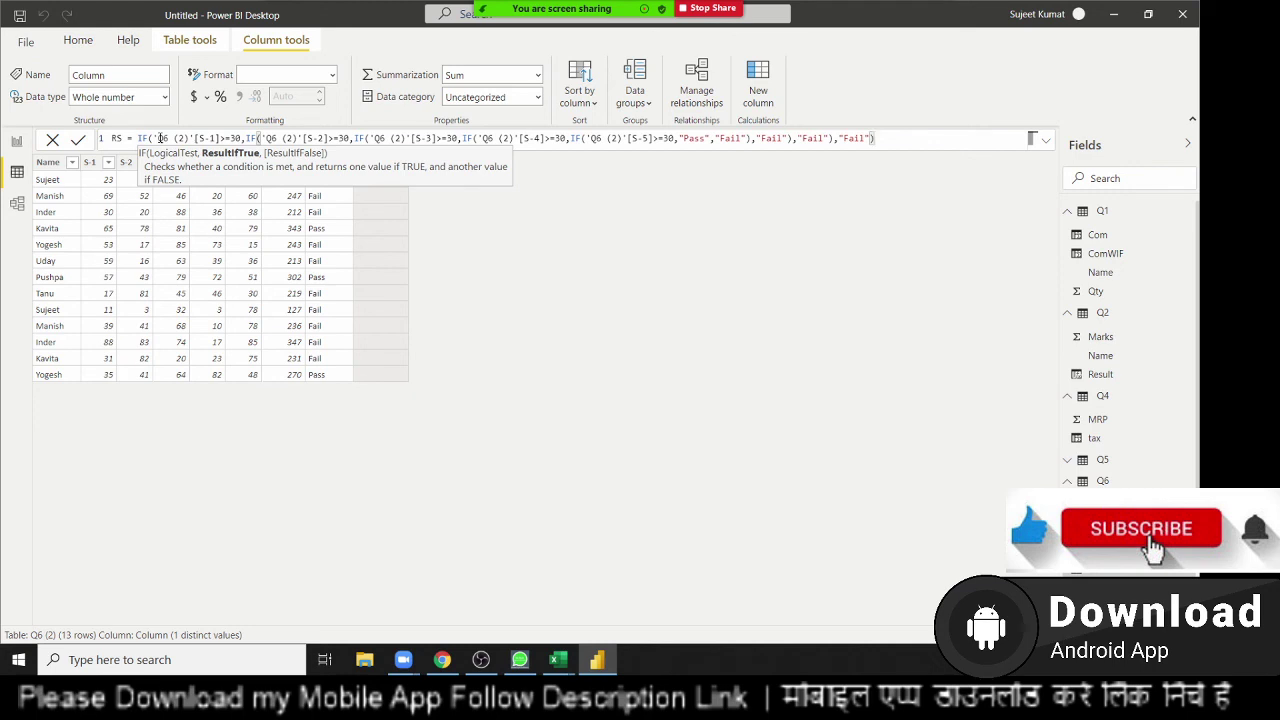
text(,"Da)
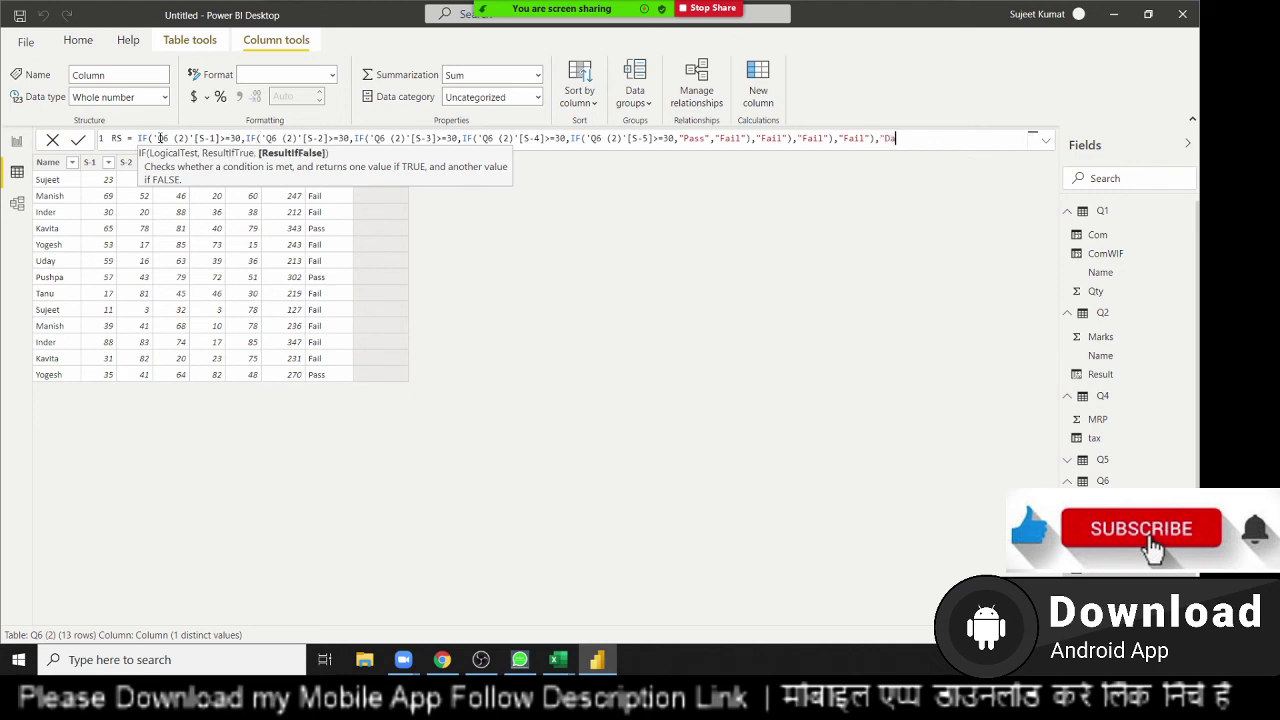
text(il)
key(BackSpace)
key(BackSpace)
key(BackSpace)
key(BackSpace)
text(Fail")
text())
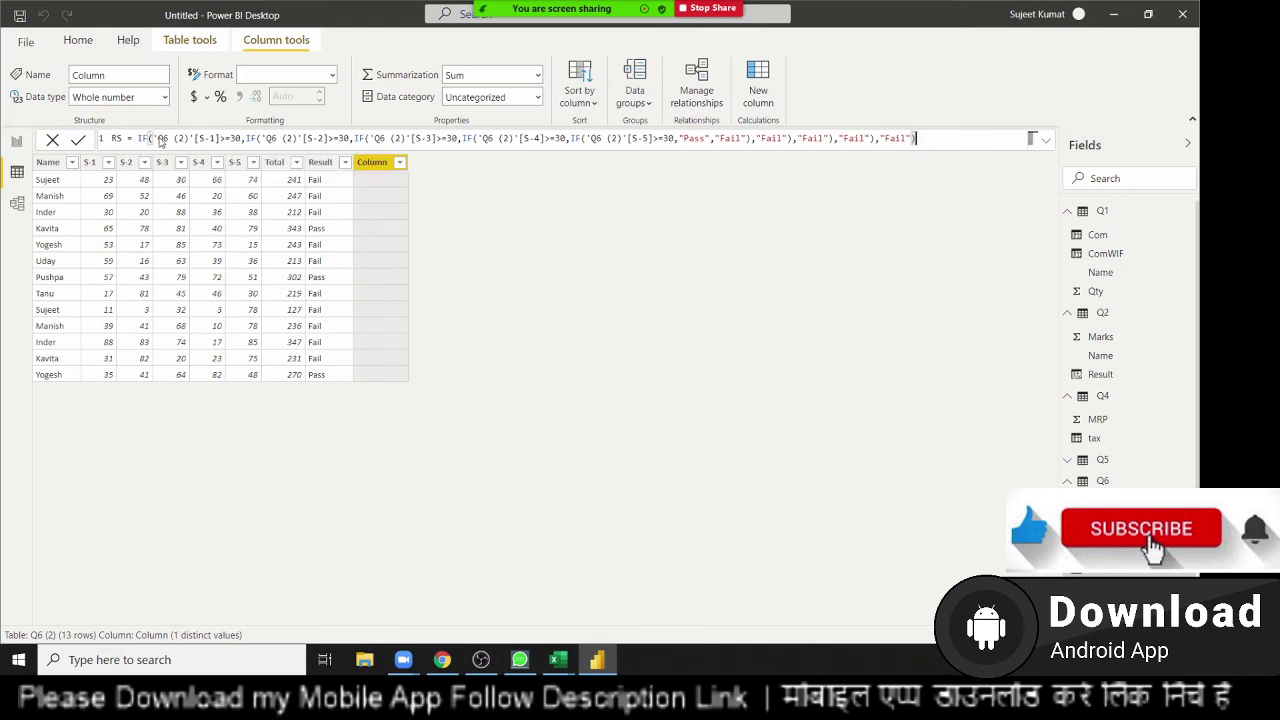
key(Return)
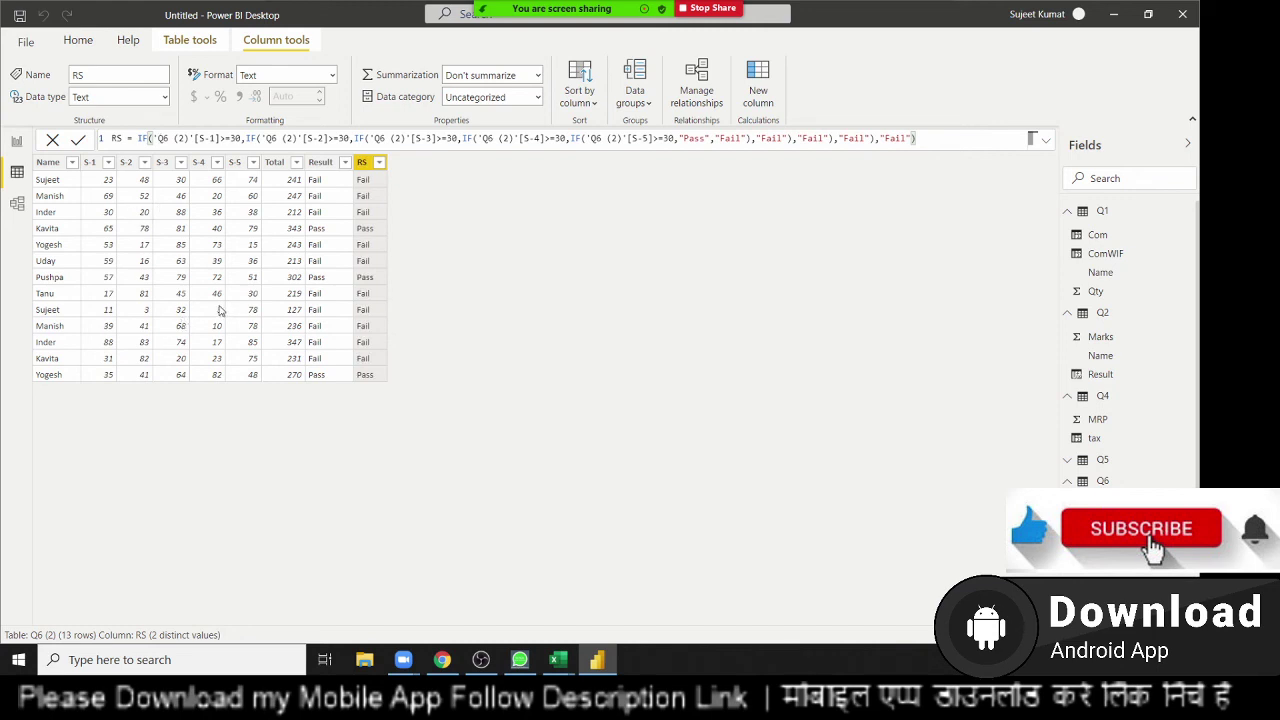
mouse_move(216, 310)
key(alt+Tab)
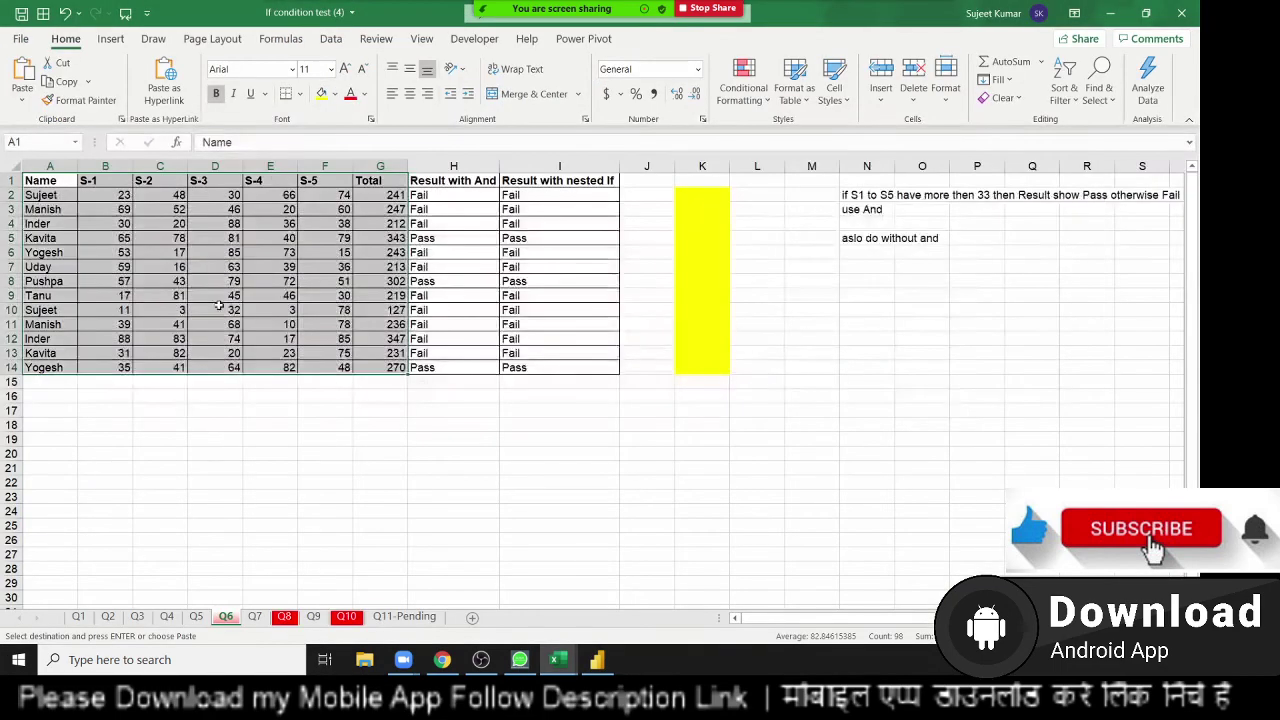
Copy the Name and Marks data from Excel's Q7 sheet back to Power BI
click(254, 617)
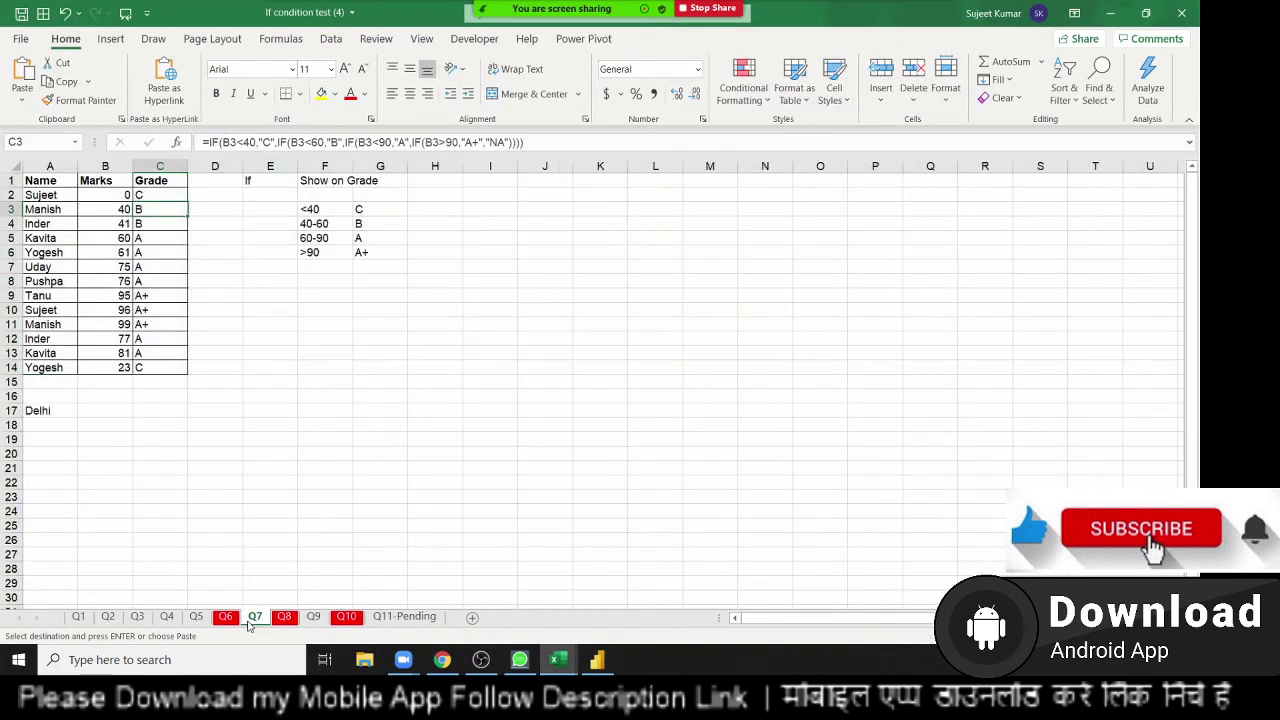
click(62, 196)
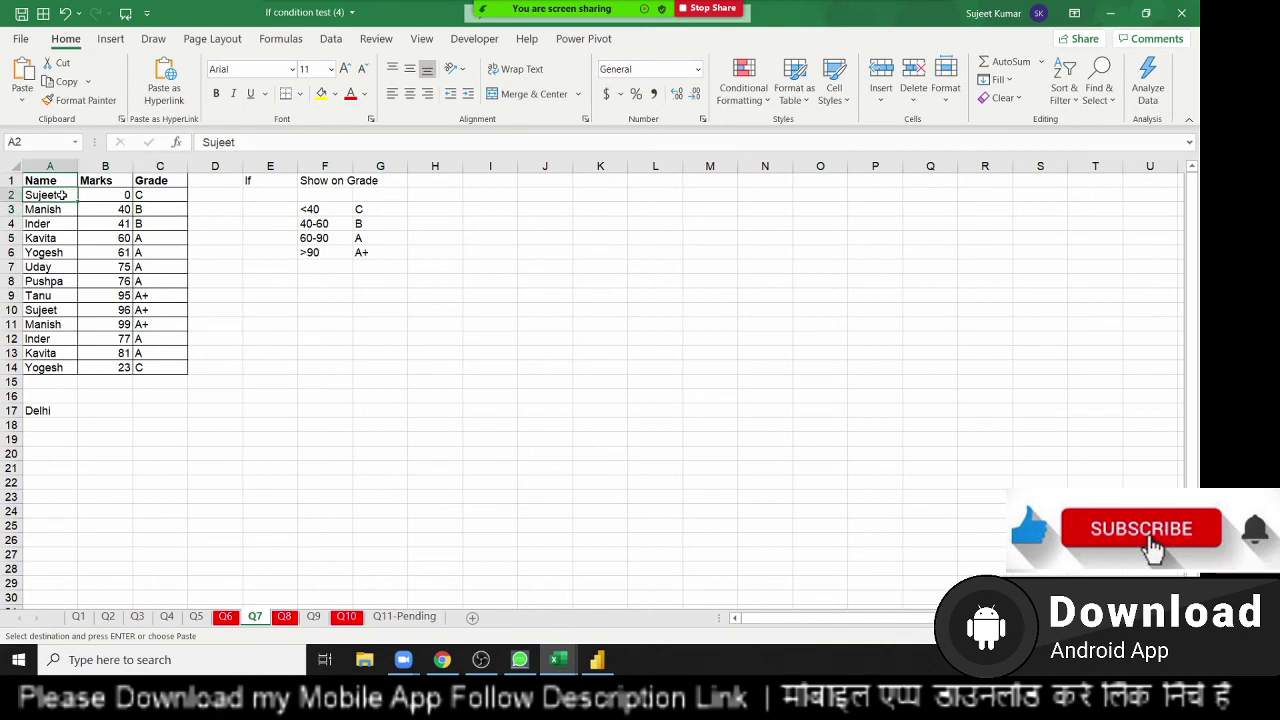
key(Up)
key(shift+Right)
key(shift+Down)
key(shift+Down)
key(shift+Down)
key(ctrl+c)
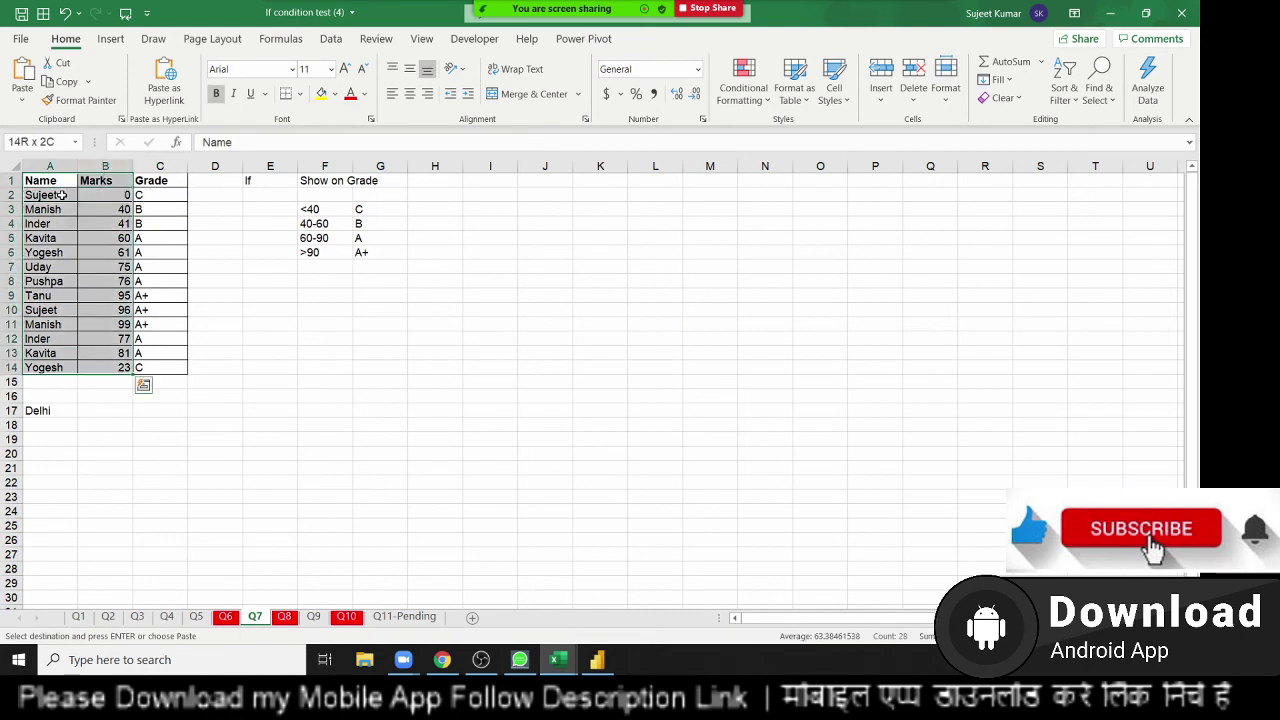
key(alt+Tab)
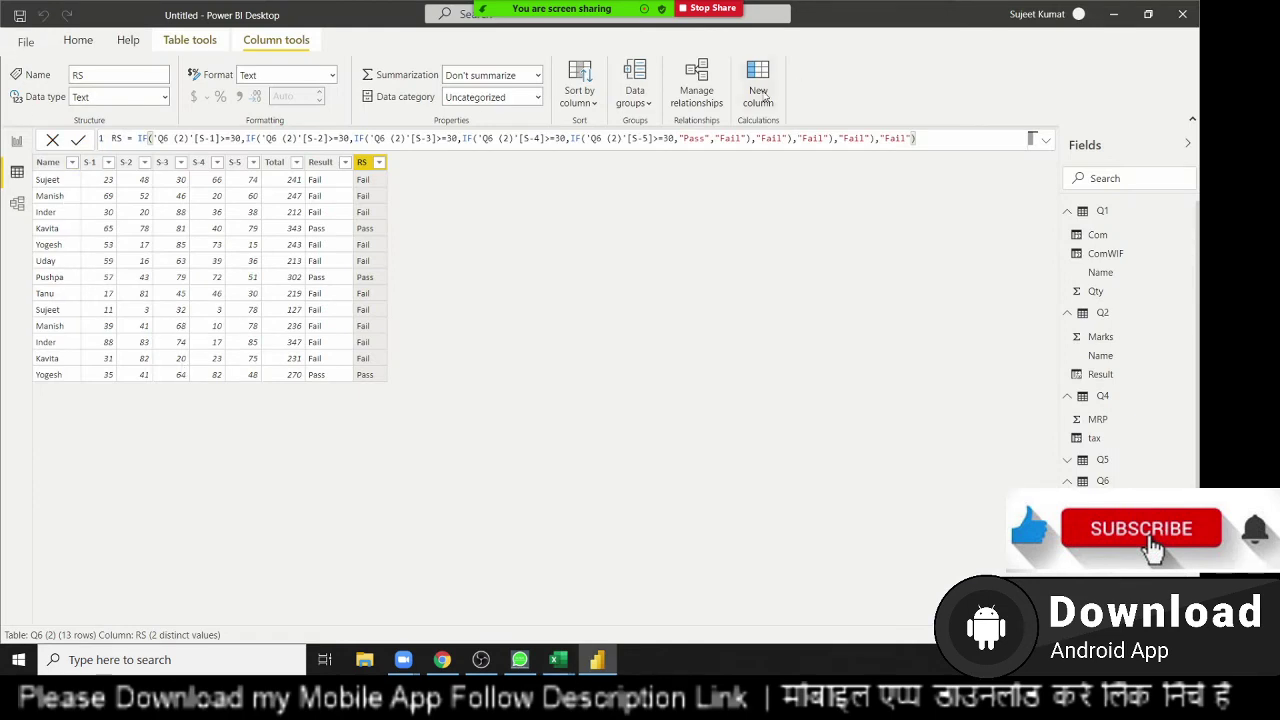
Paste the Name and Marks data into a new entered table named Q7 and load it
click(78, 40)
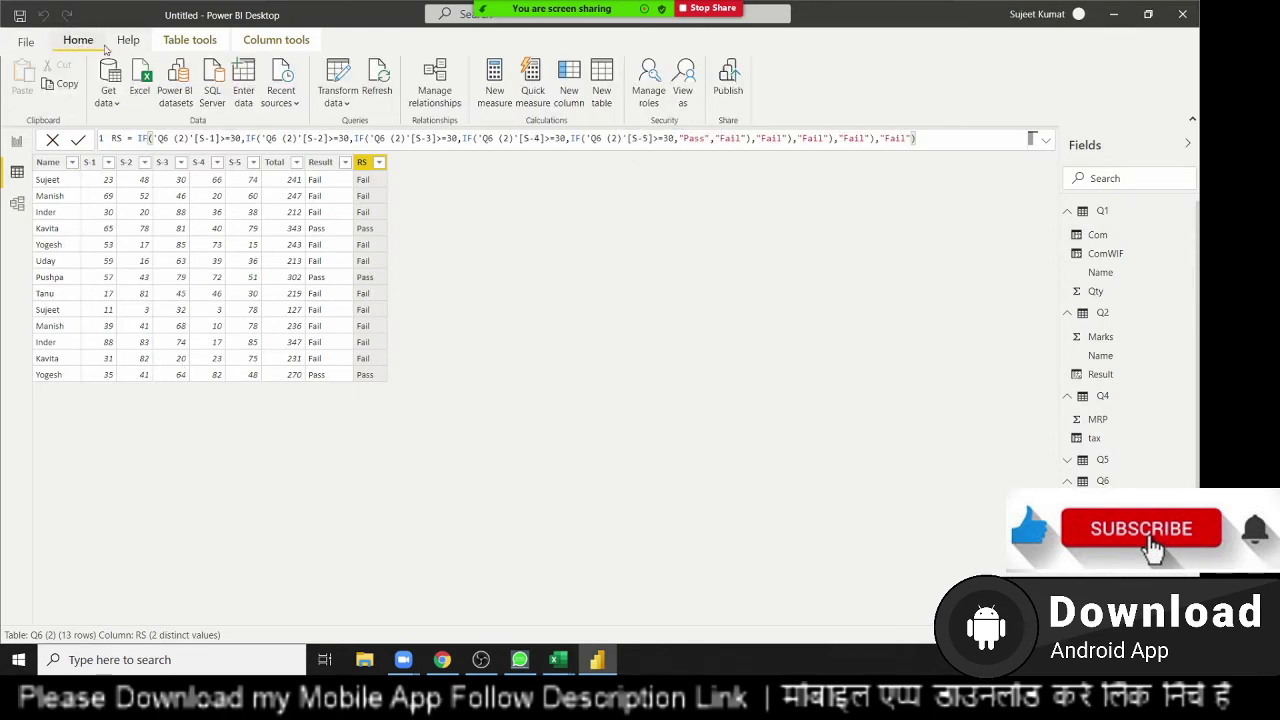
click(244, 85)
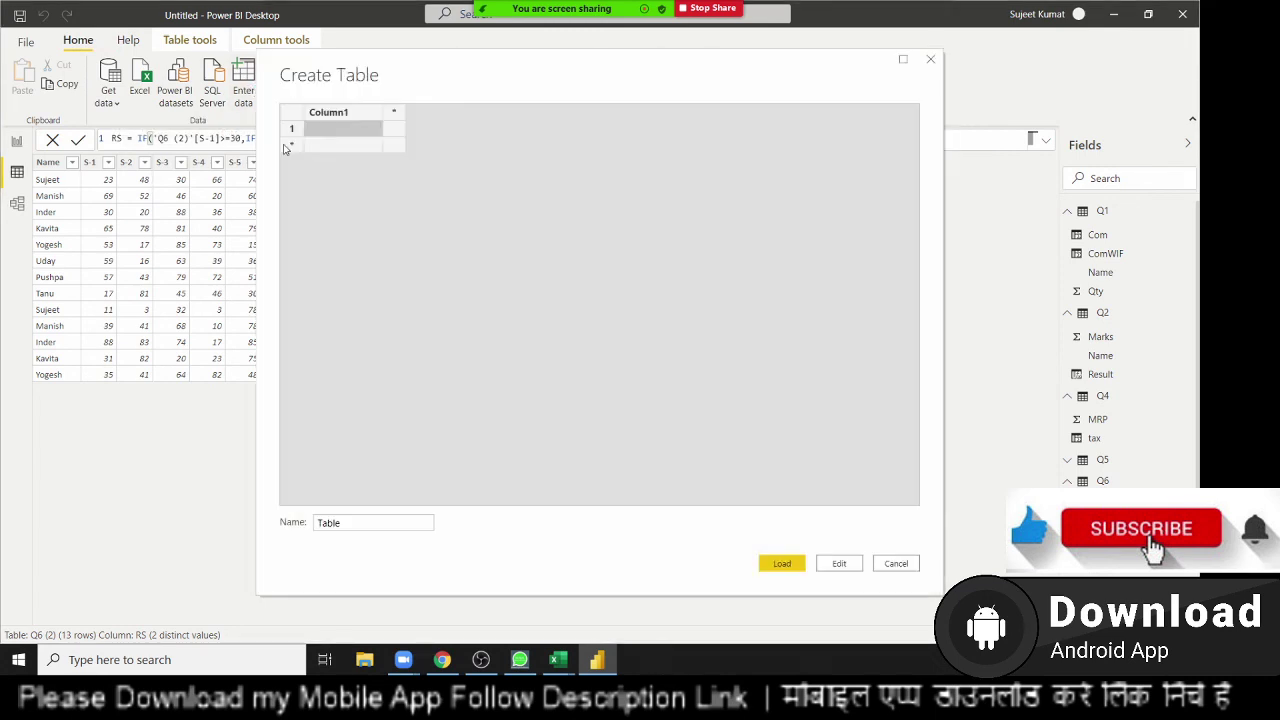
click(335, 112)
key(ctrl+v)
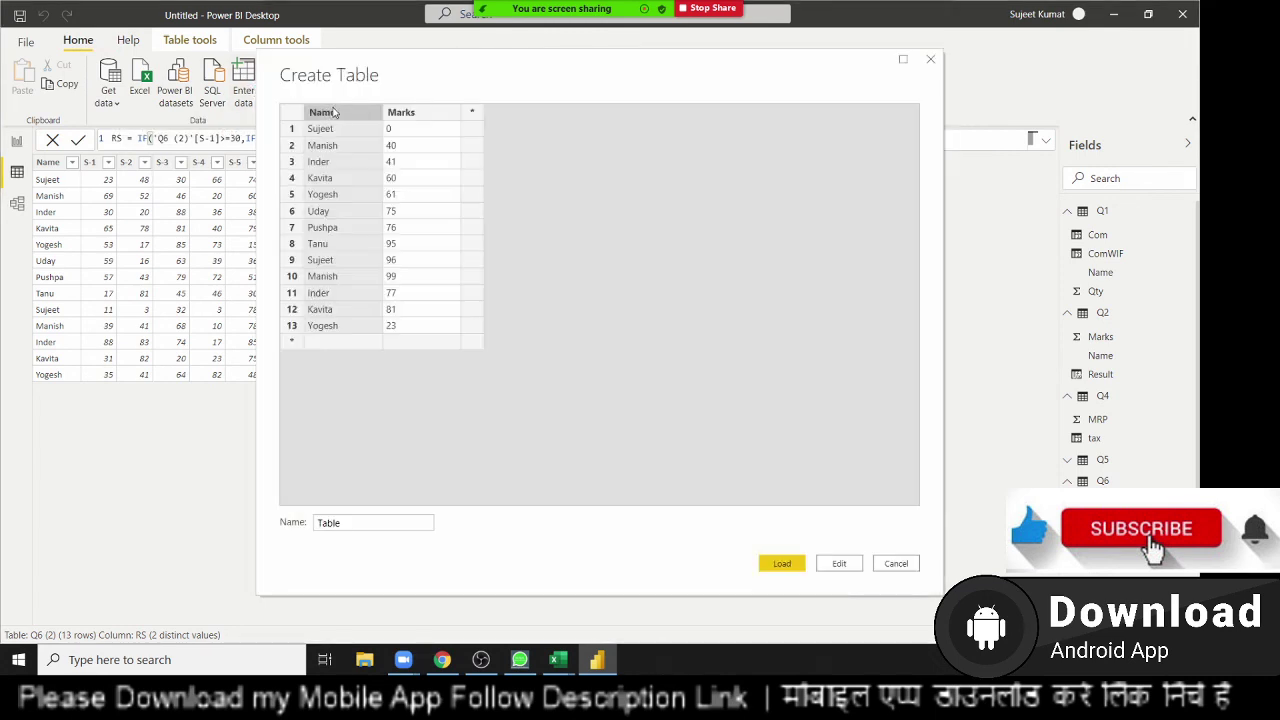
double_click(420, 517)
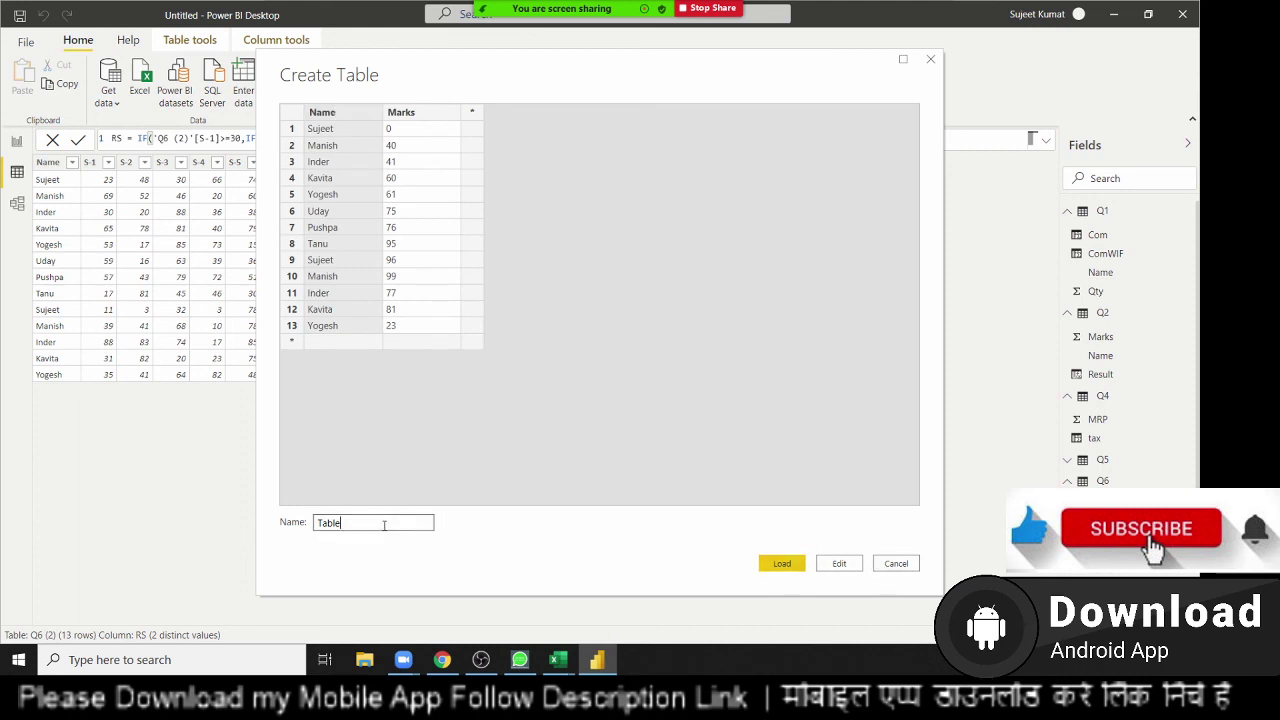
text(Q7)
click(781, 565)
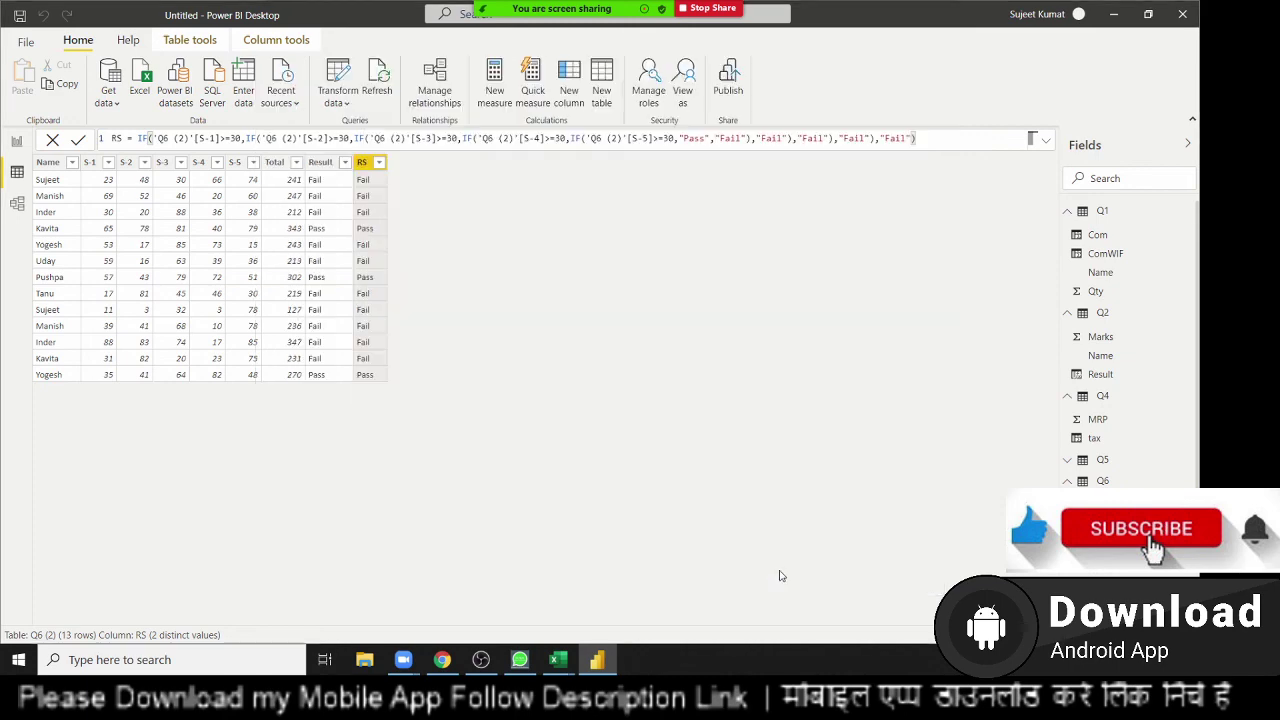
key(alt+Tab)
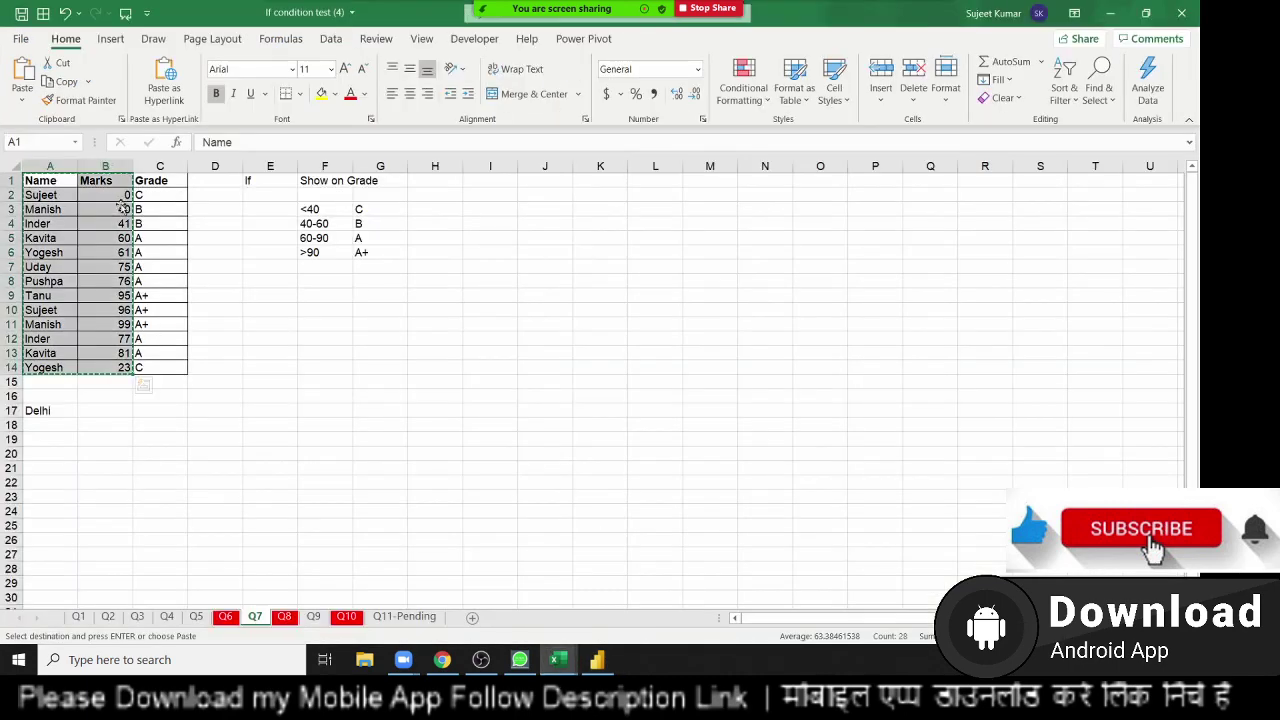
click(122, 207)
key(alt+Tab)
key(alt+Tab)
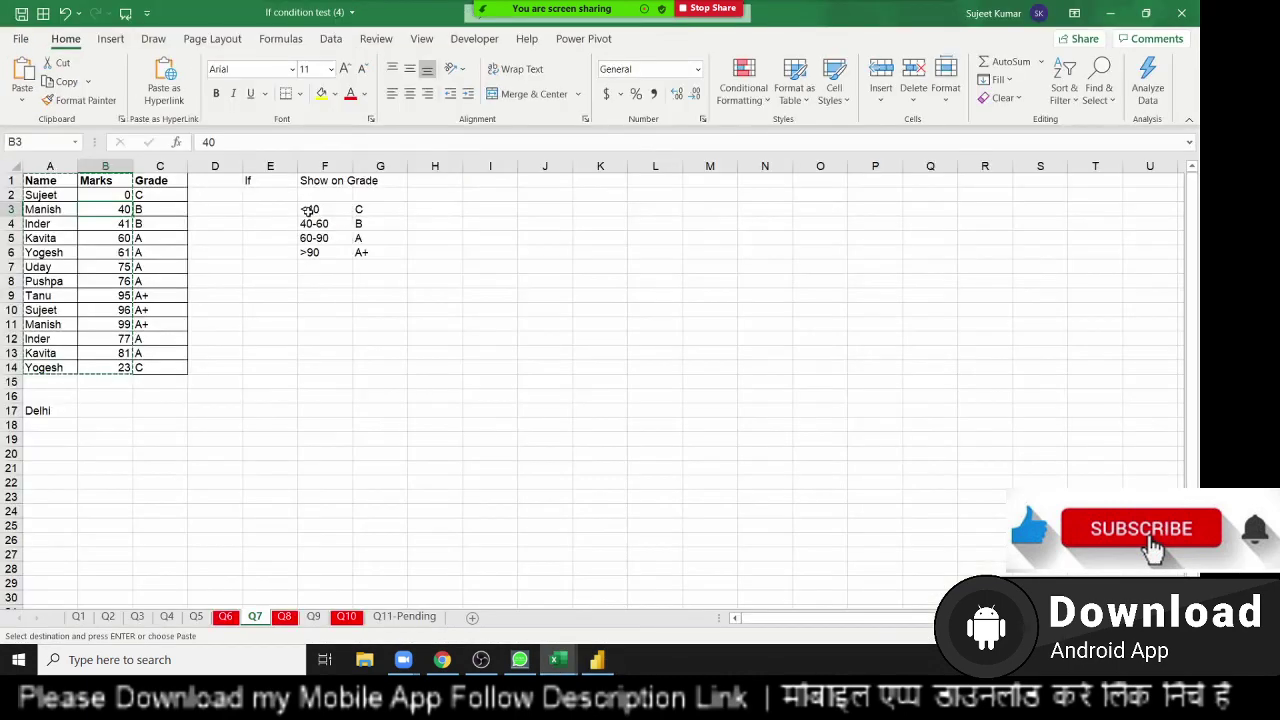
click(309, 210)
click(305, 224)
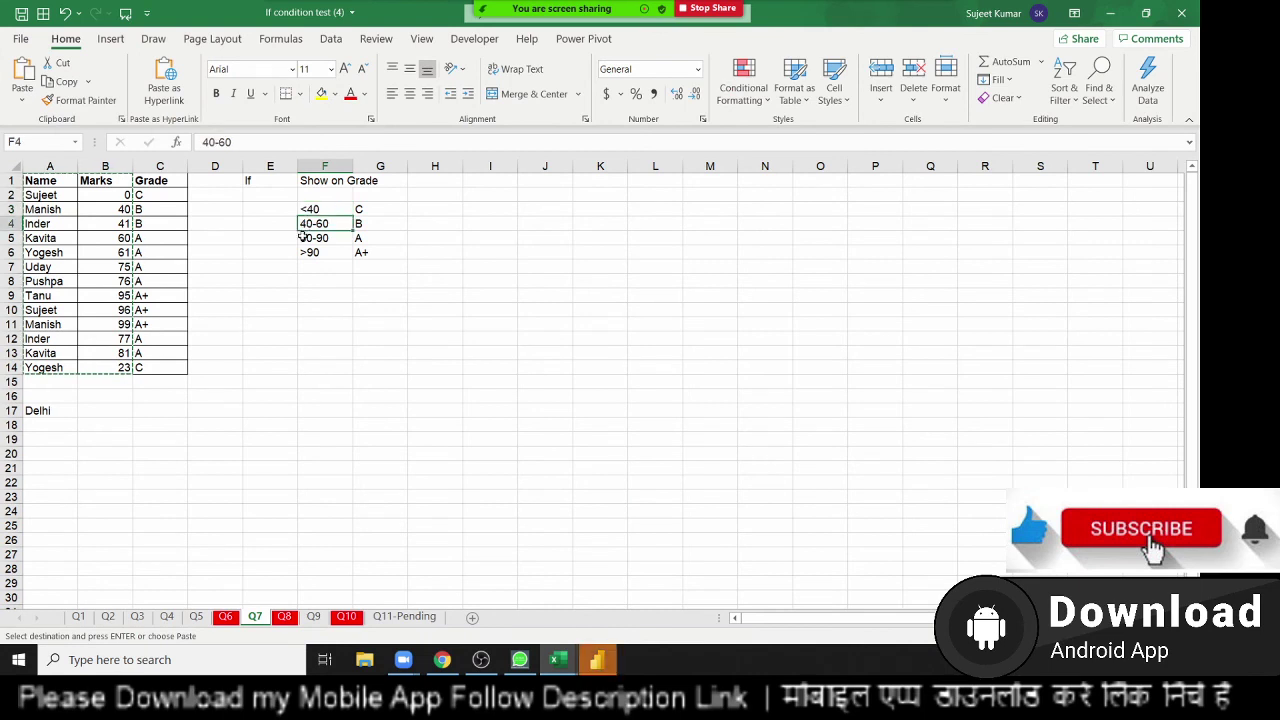
click(303, 238)
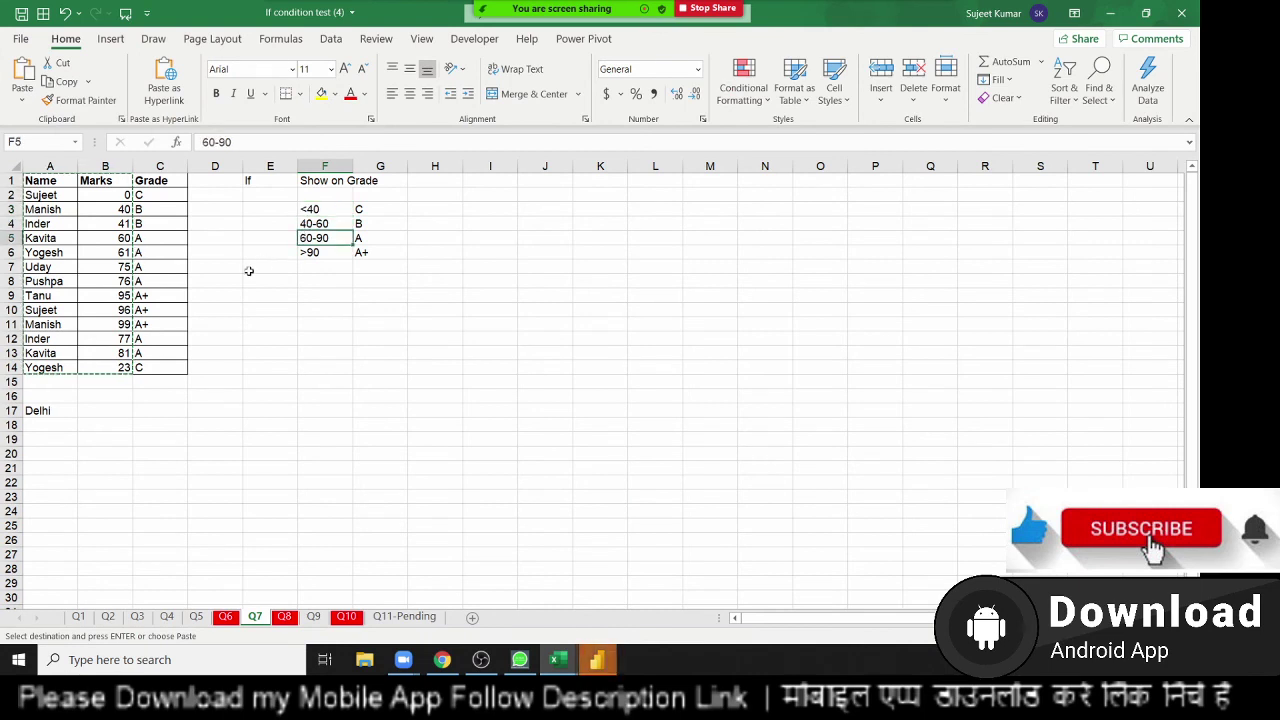
click(310, 254)
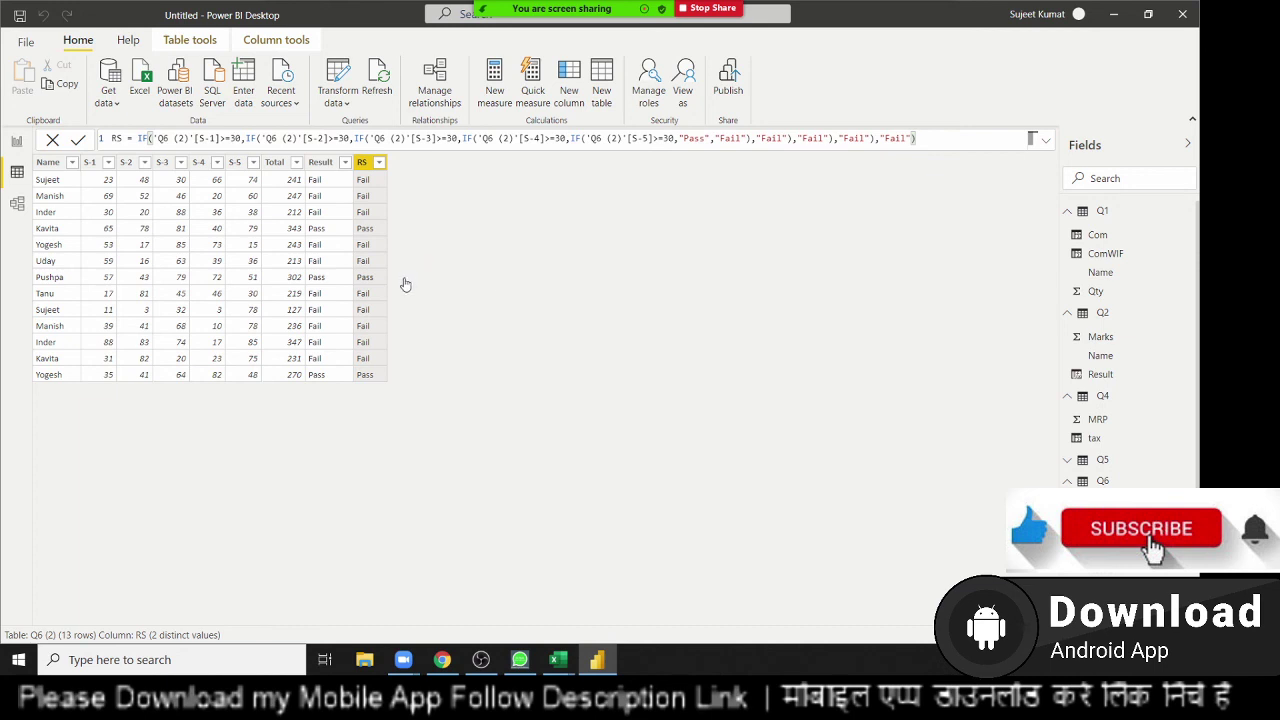
Check the RS column's formula, then open the Q7 table in Data view
click(910, 534)
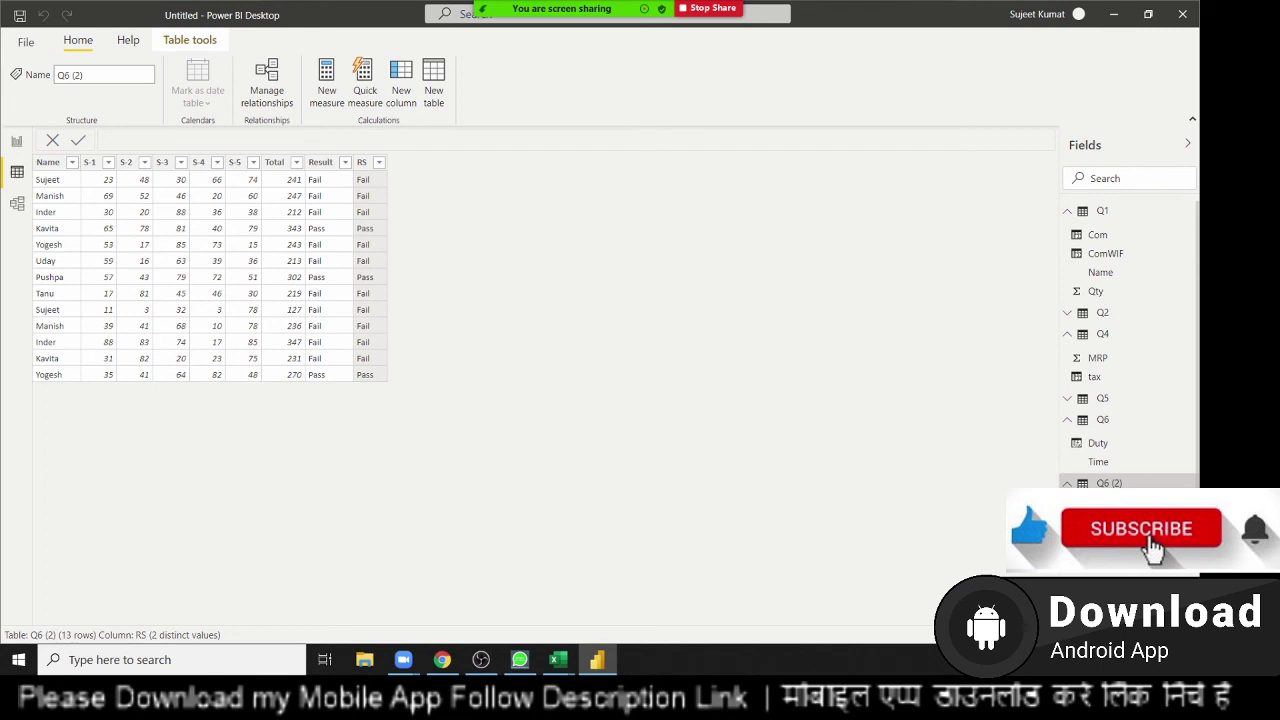
click(1110, 545)
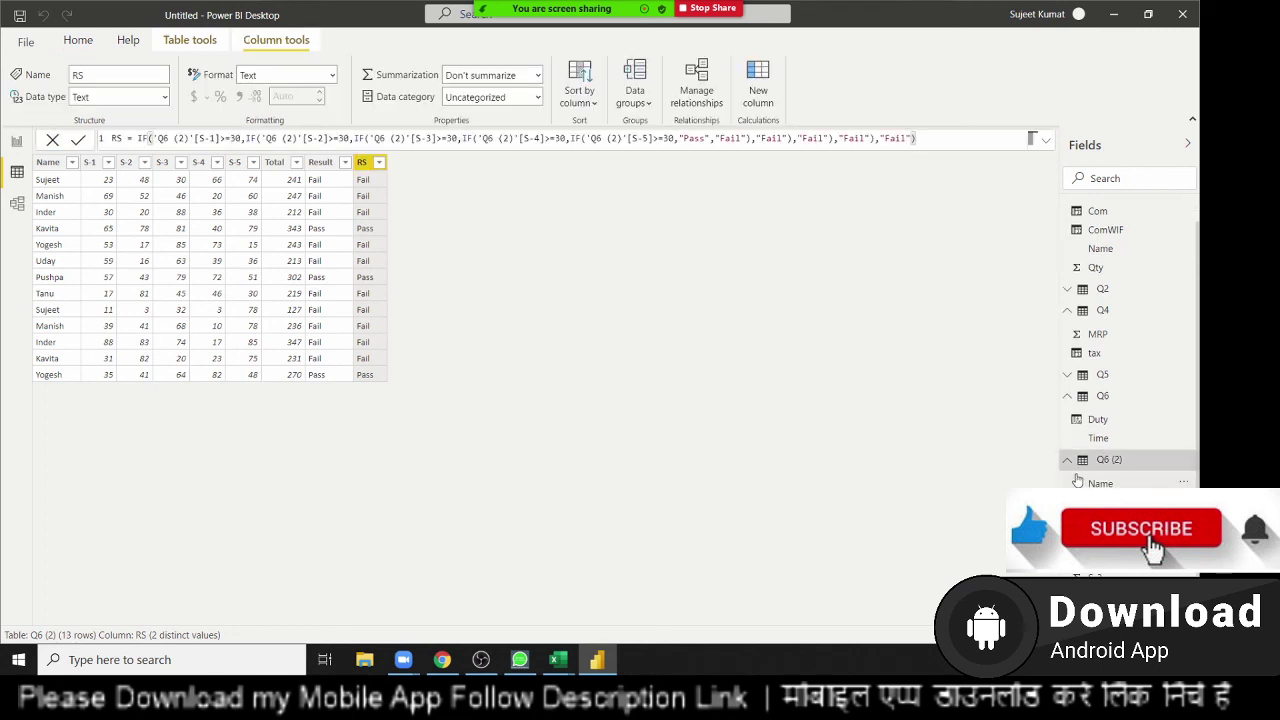
scroll(1068, 466, up, 1)
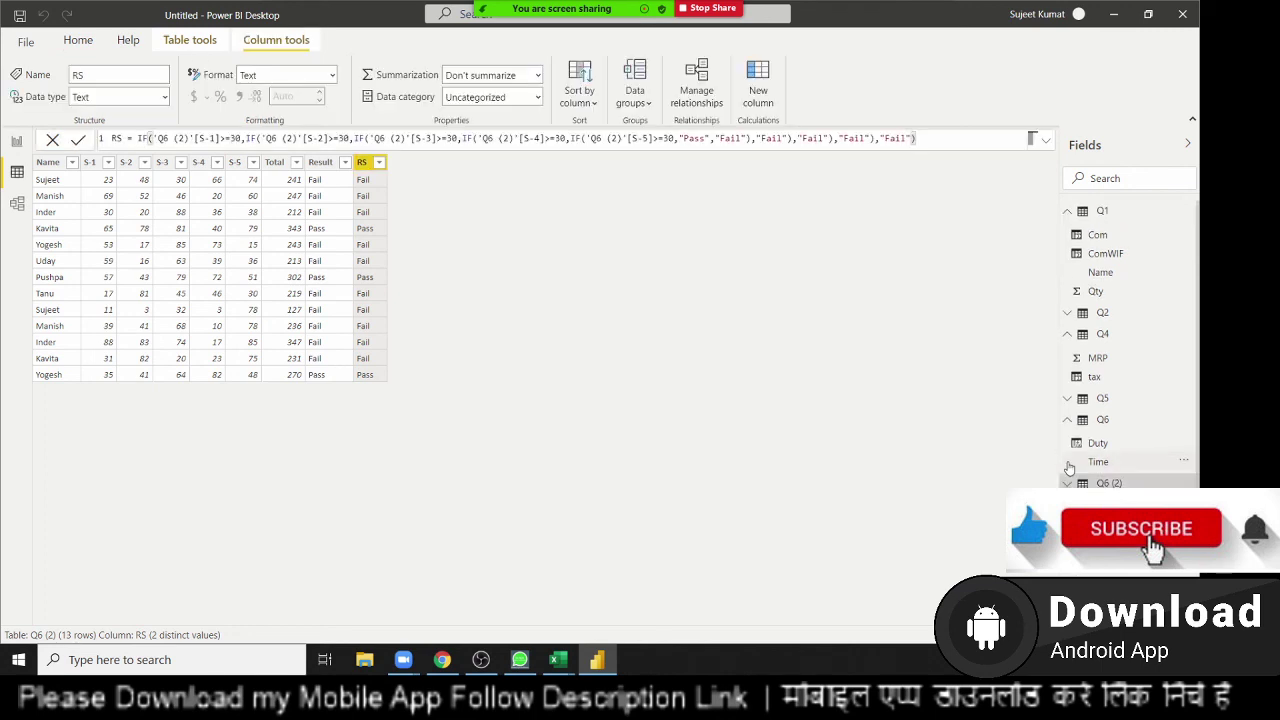
click(1109, 483)
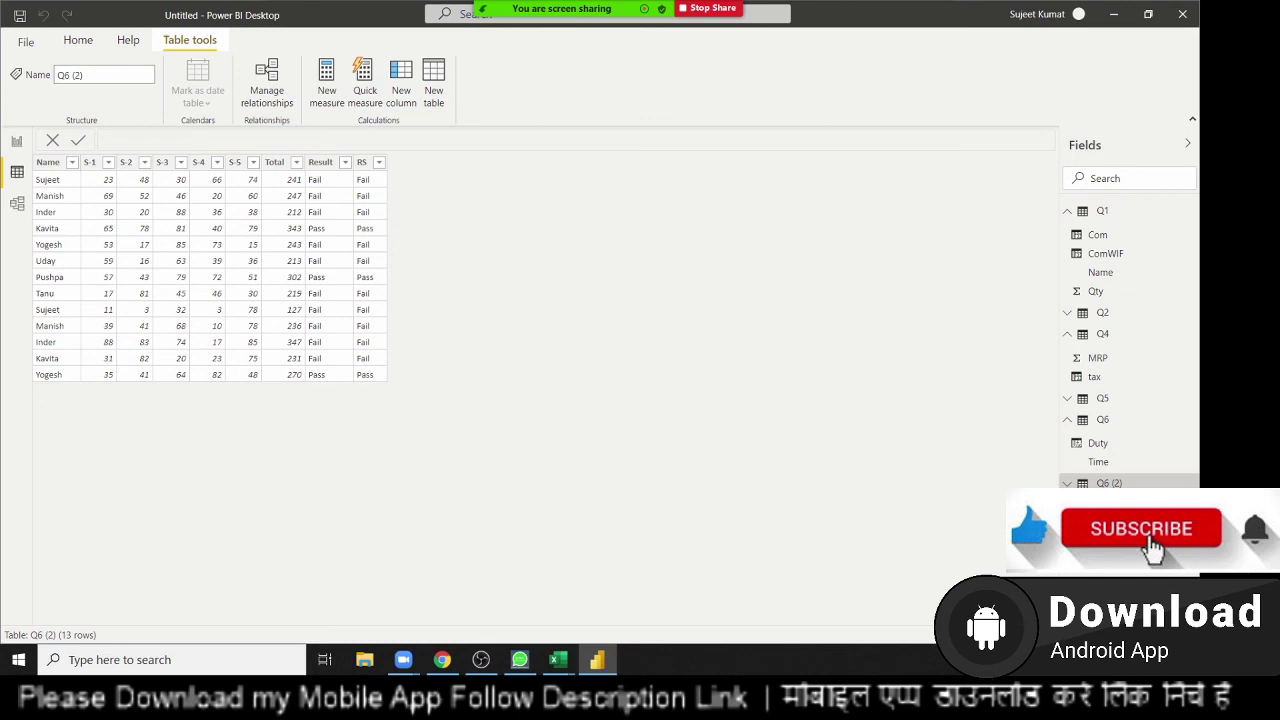
click(1105, 504)
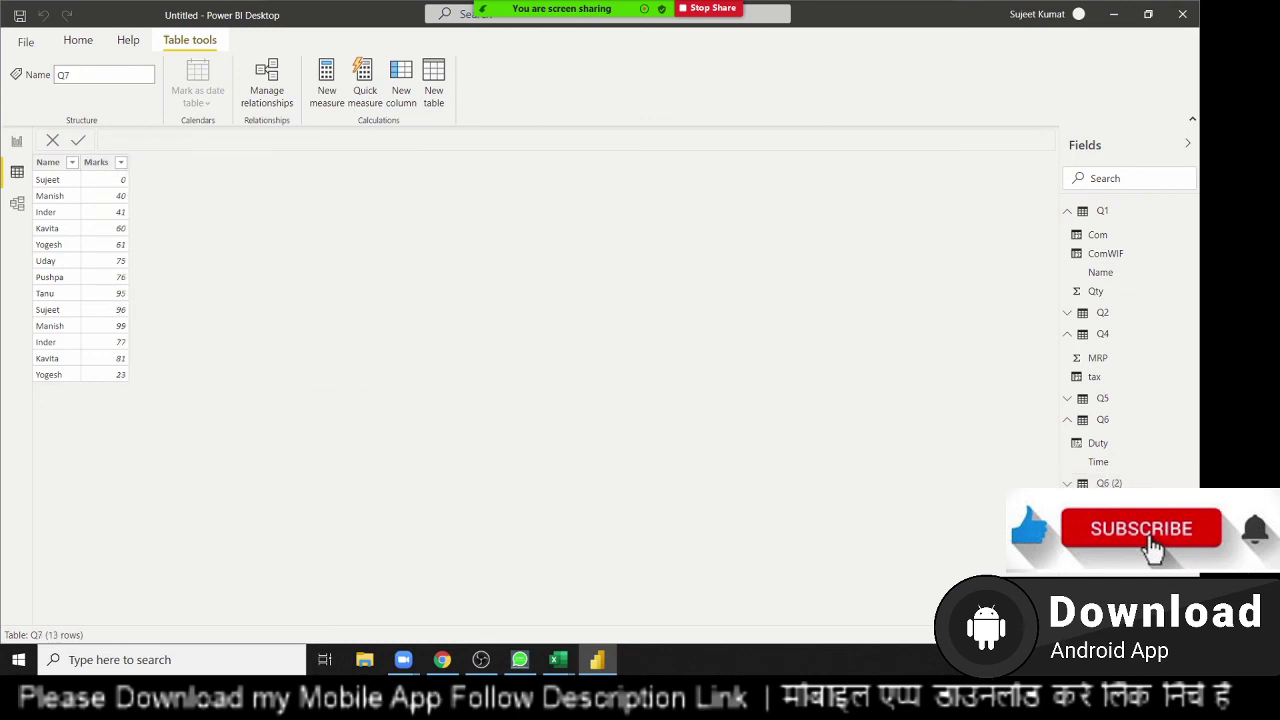
click(1100, 526)
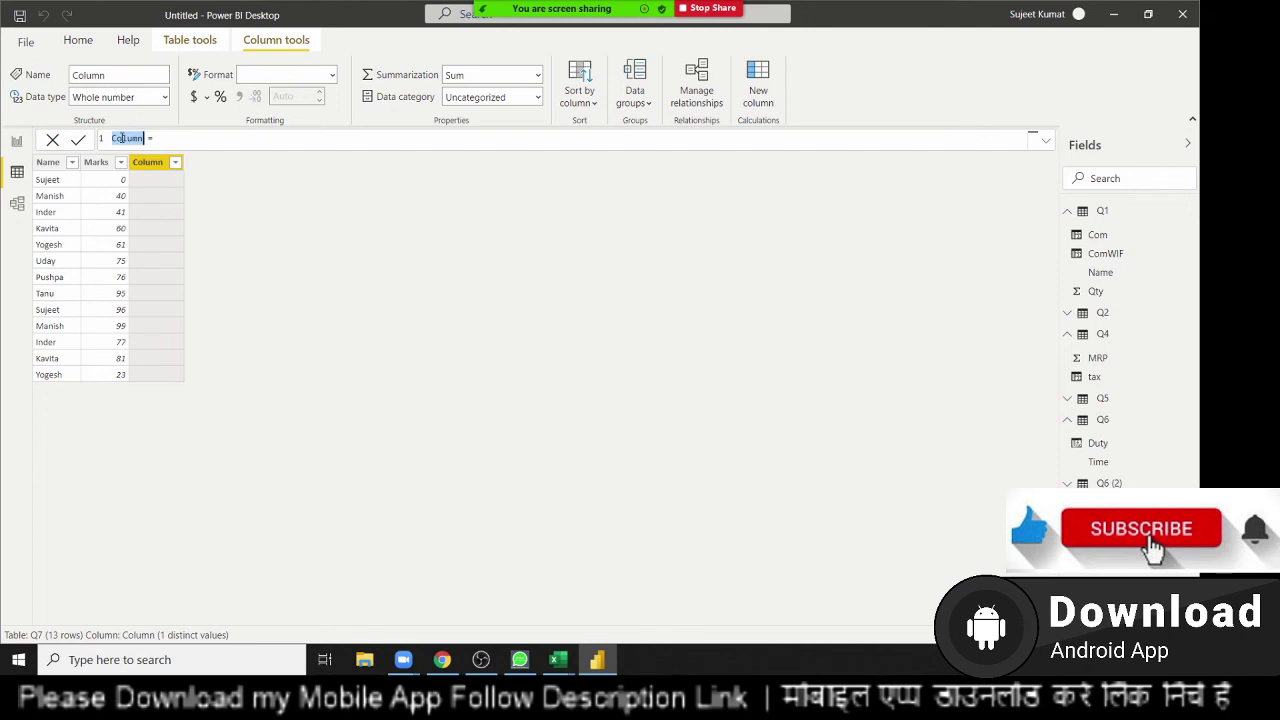
Name the column GRD and start an IF returning "C" when Q7[Marks] <= 40
text(GRD)
click(184, 135)
text(i)
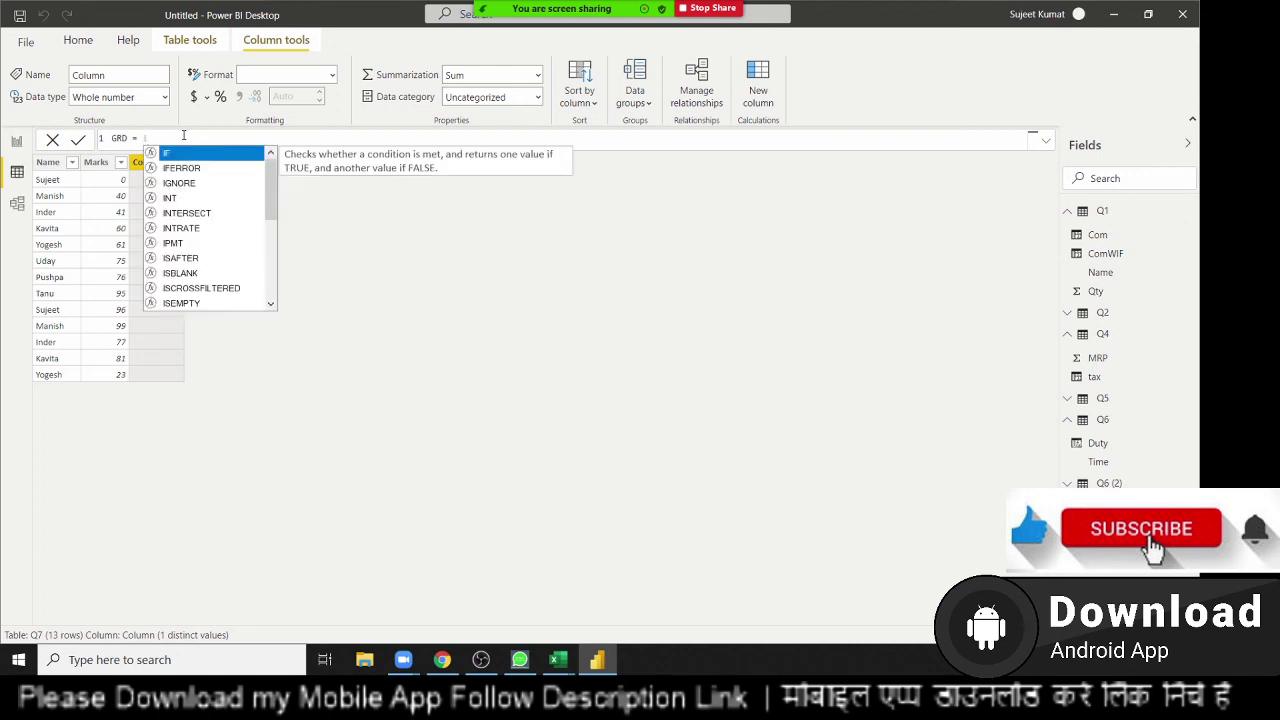
text(f)
key(Tab)
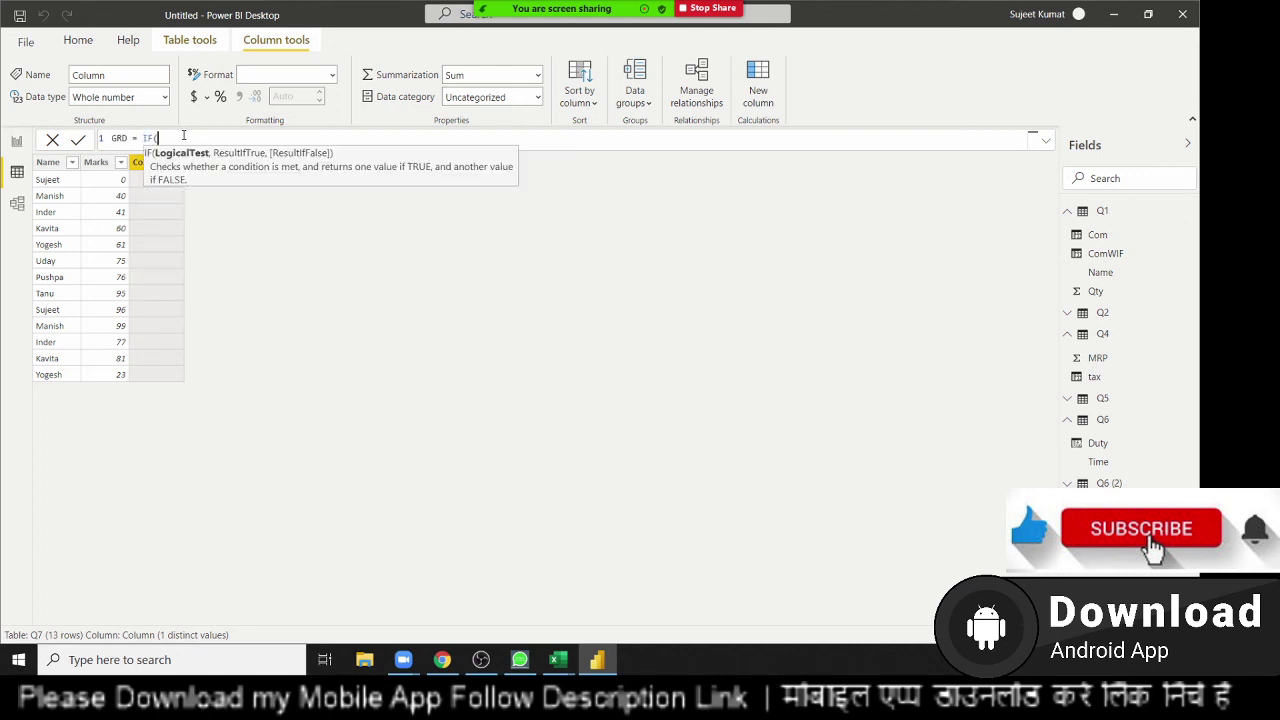
text(ma)
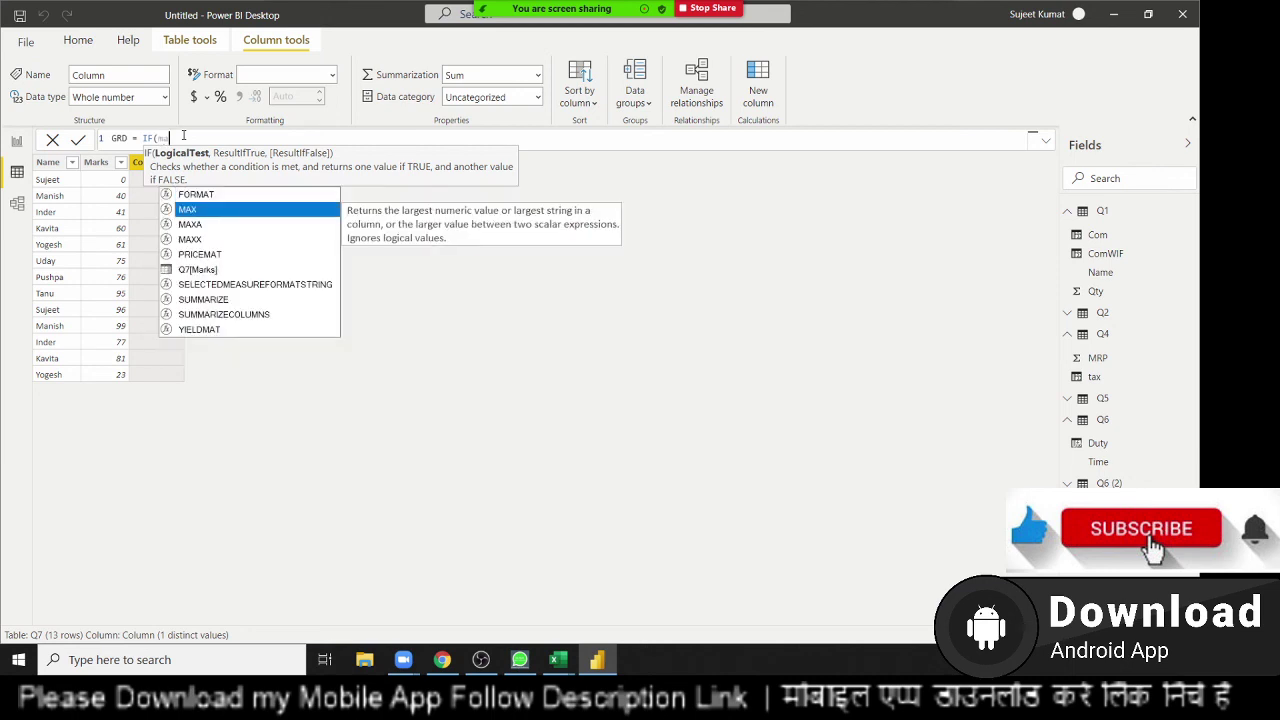
text(r)
key(Tab)
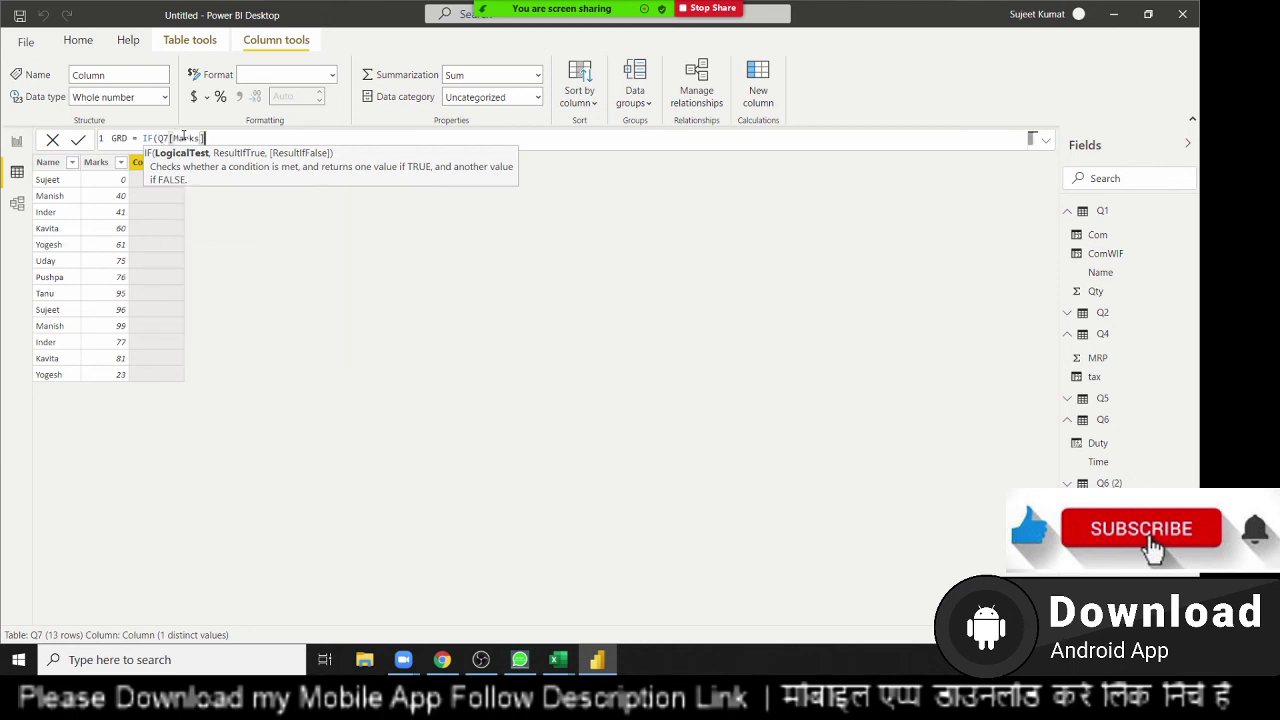
text(<)
text(=40)
text(,"C)
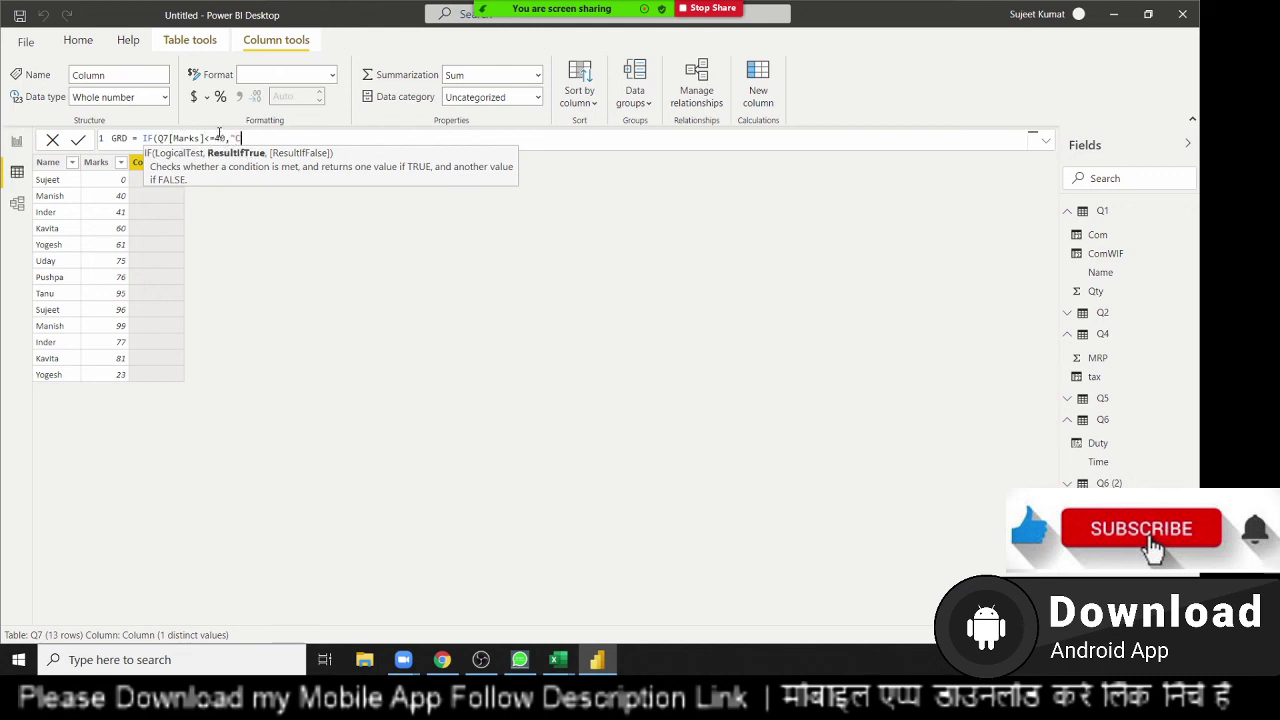
text(",)
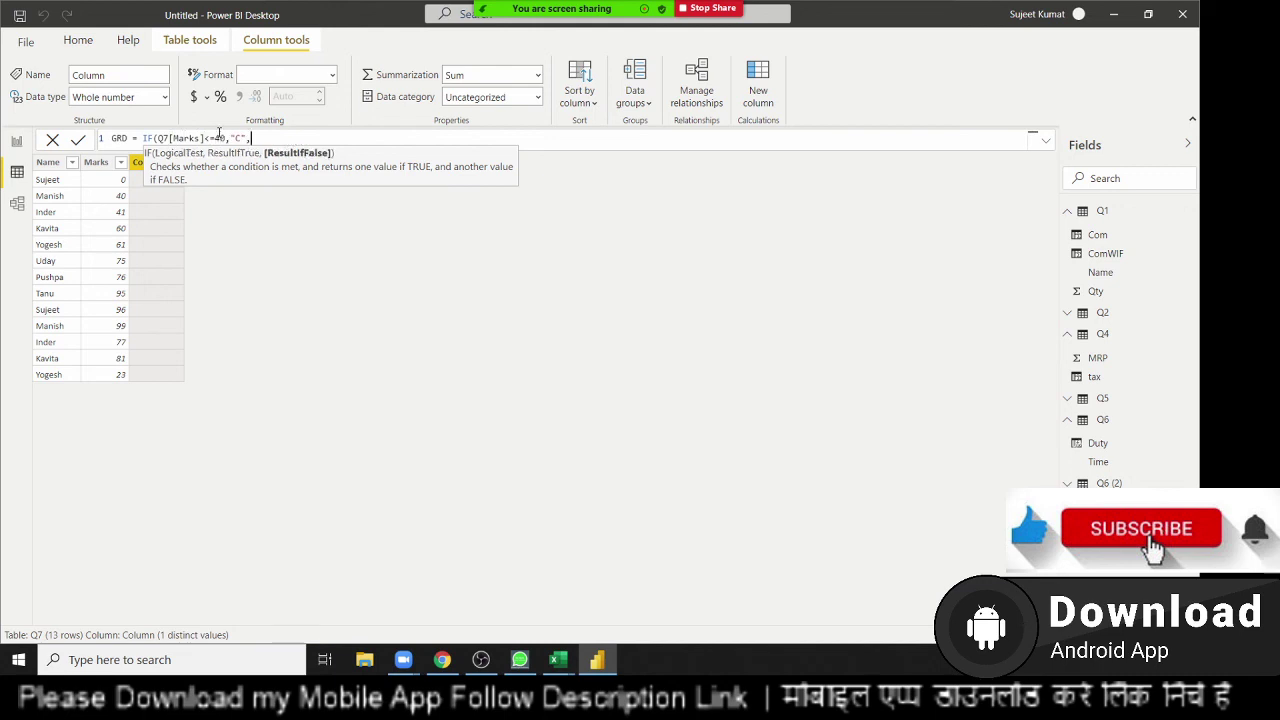
text( IF()
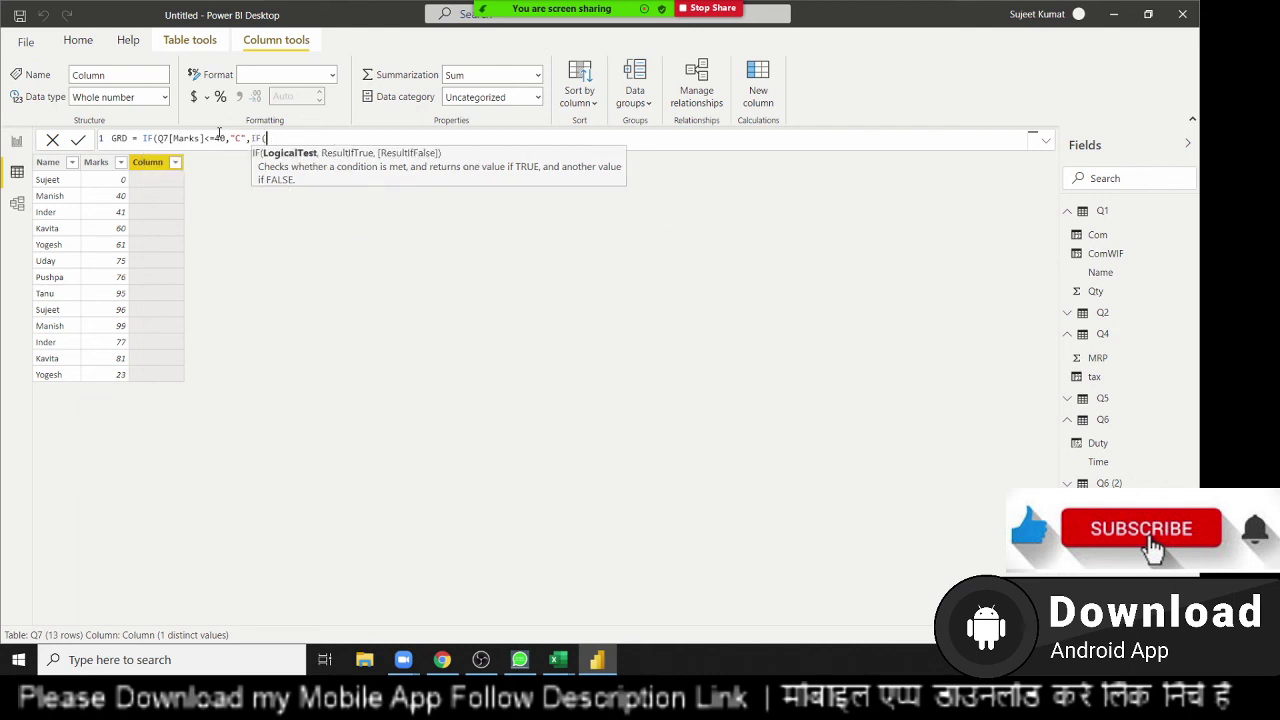
text(ma)
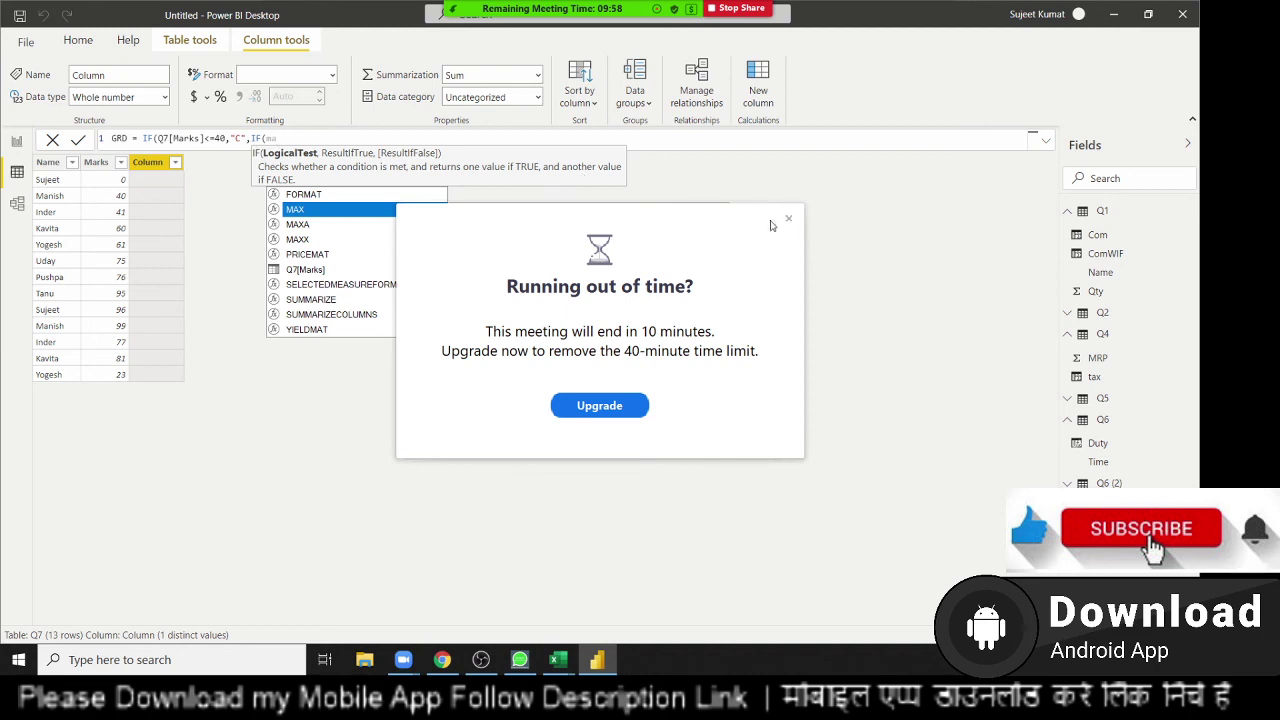
Add nested IFs giving "B" for Marks <= 60, "A" for <= 90, and "A+" above 90
click(788, 218)
click(297, 140)
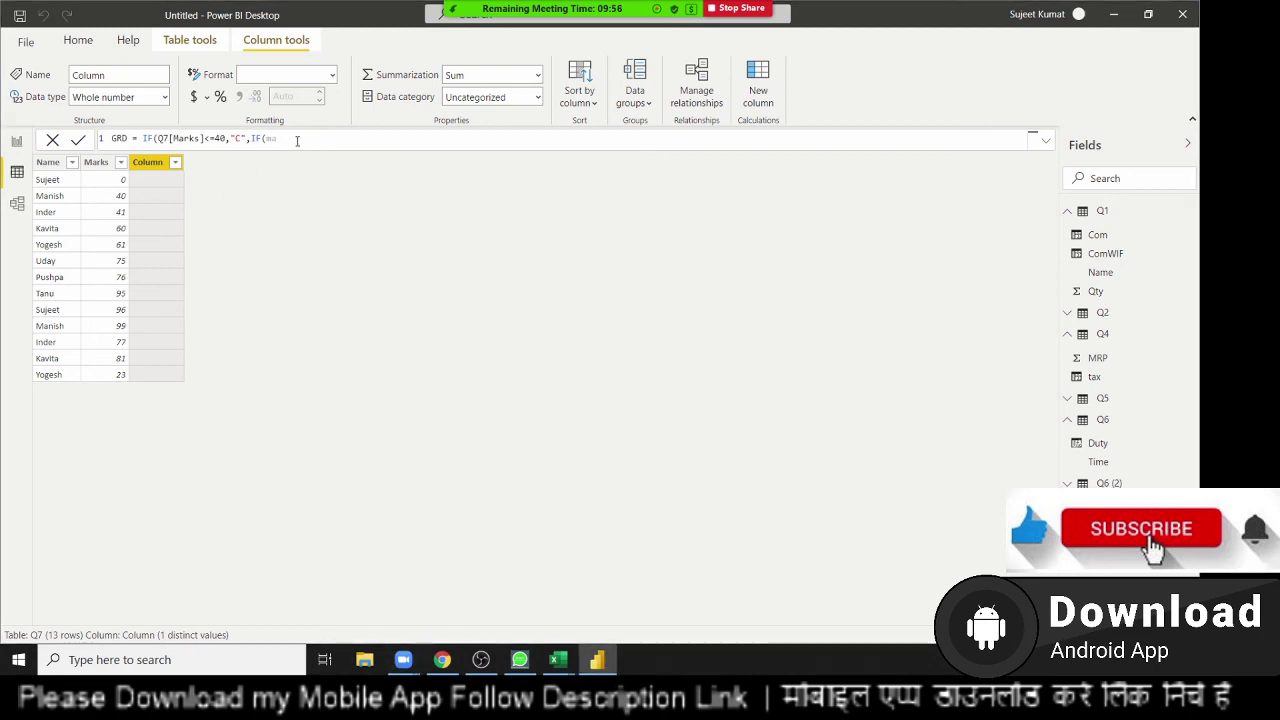
key(BackSpace)
key(BackSpace)
text(ma)
key(Up)
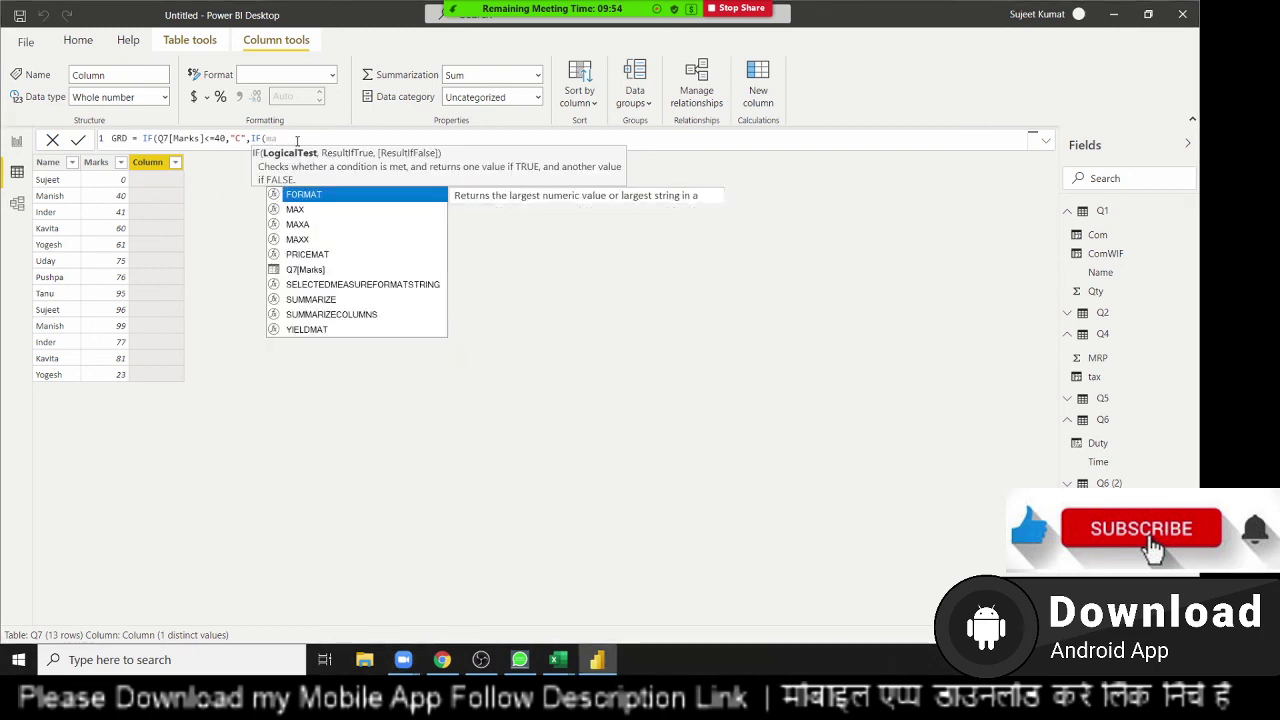
key(Down)
key(Down)
key(Down)
key(Down)
key(Down)
key(Tab)
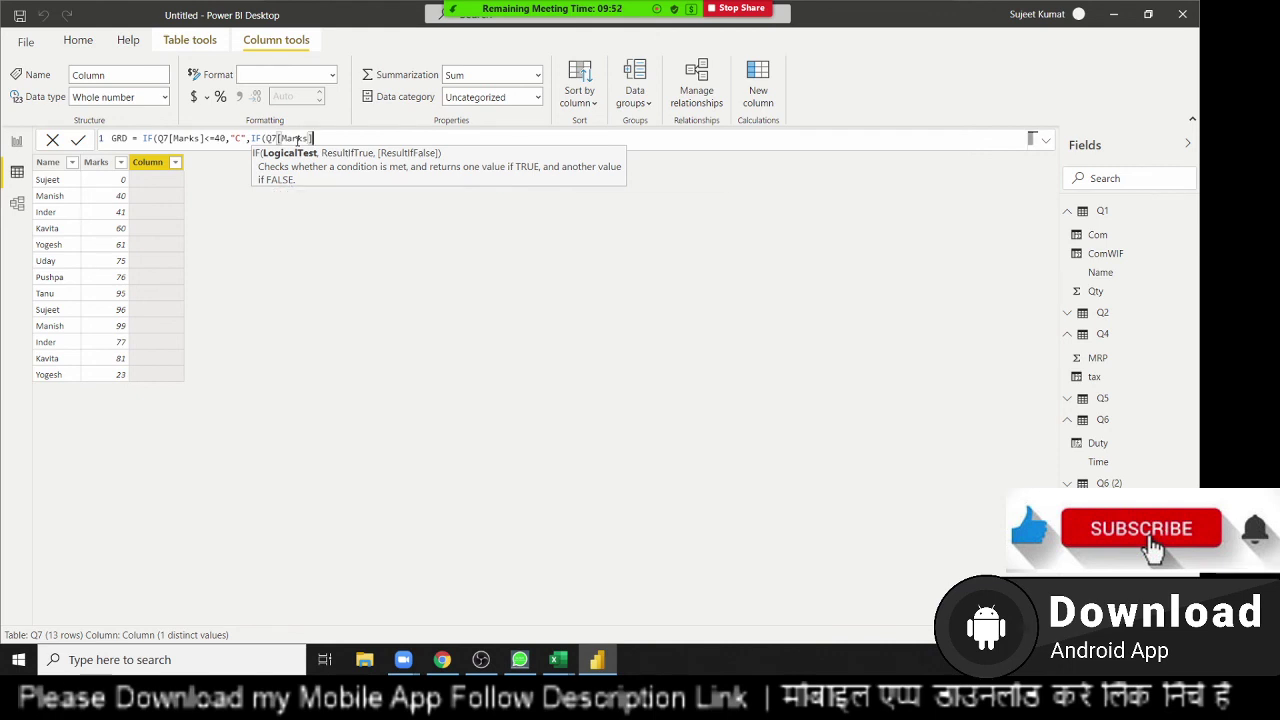
text(<=)
text(60,")
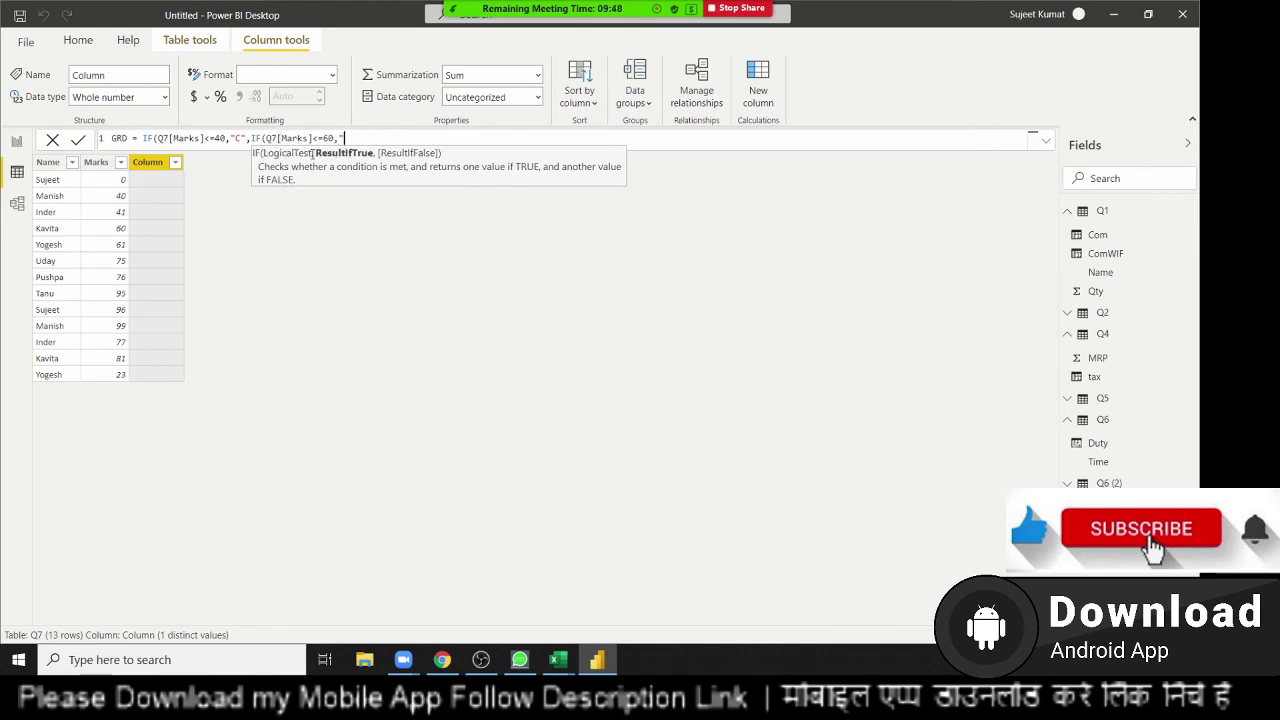
text(B")
text(,)
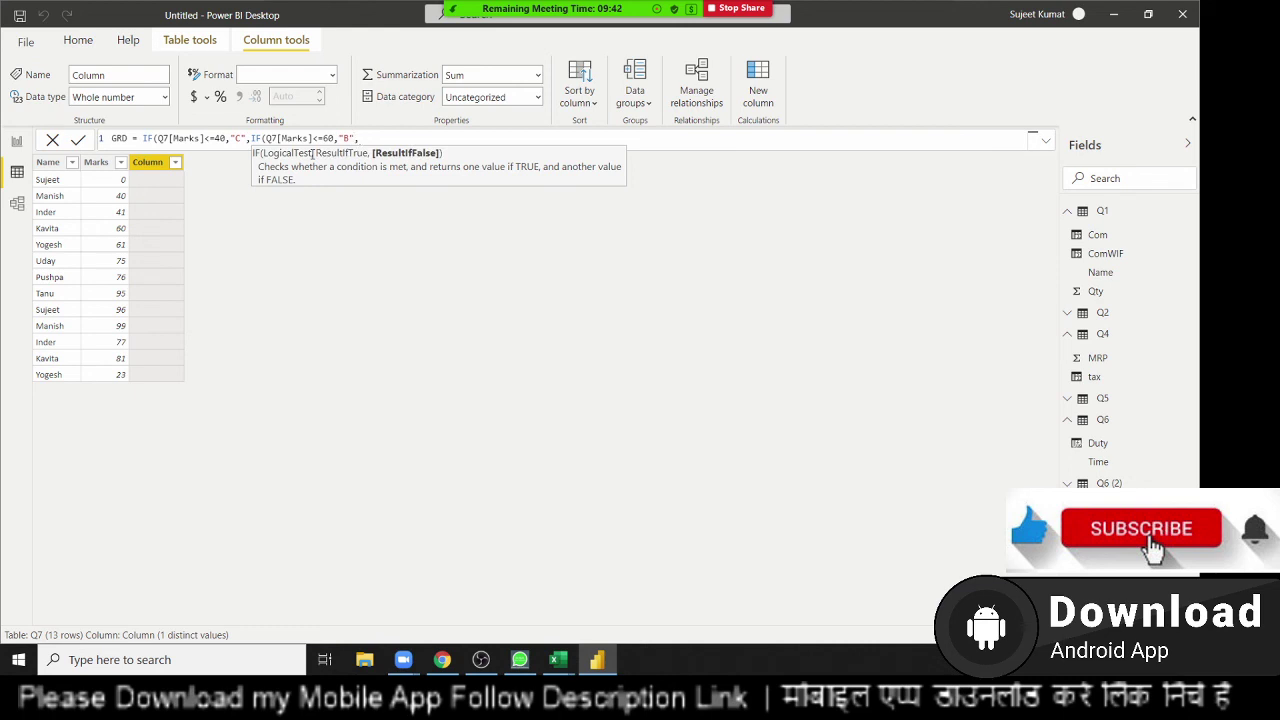
text(IF(m)
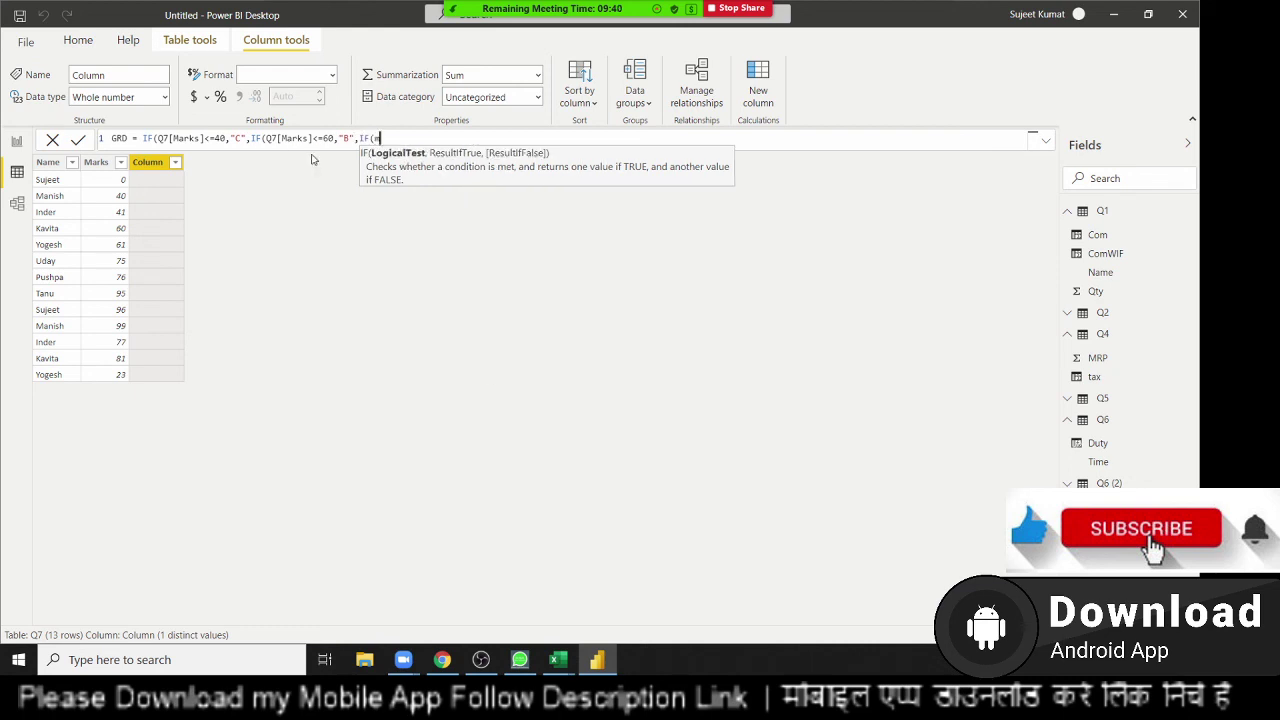
text(ar)
key(Tab)
text(<=90)
text(,")
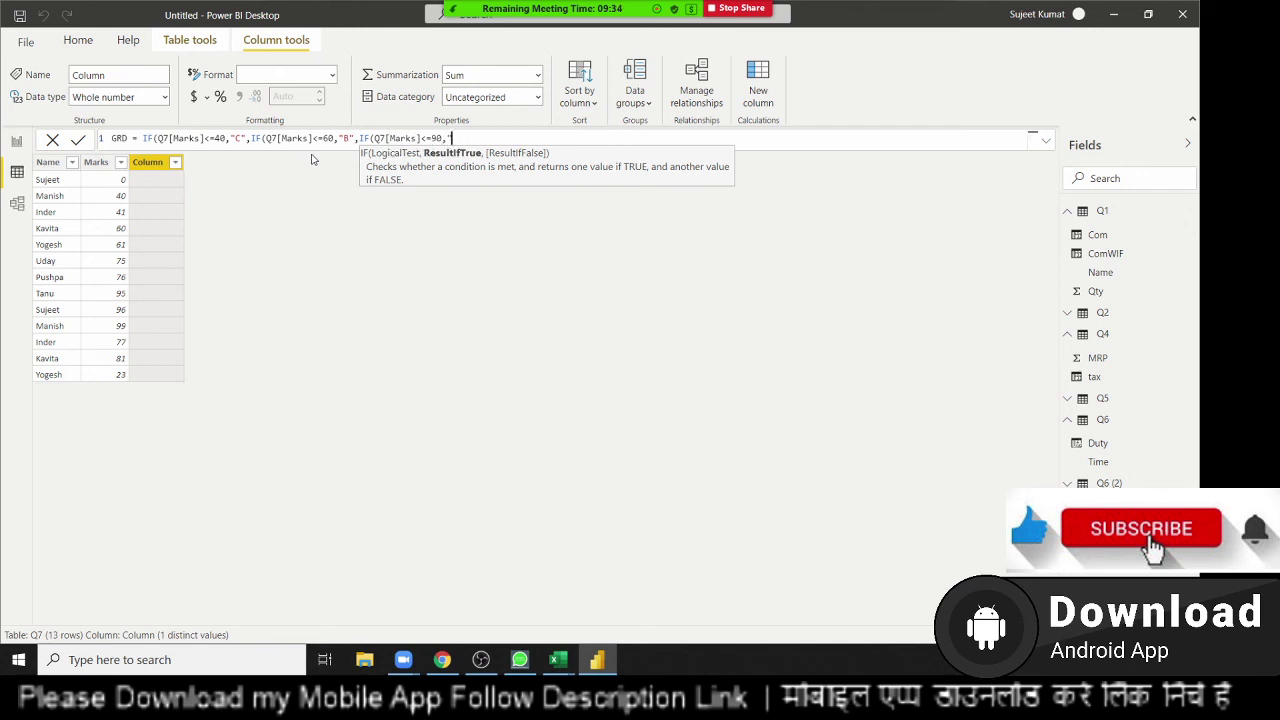
text(A",I)
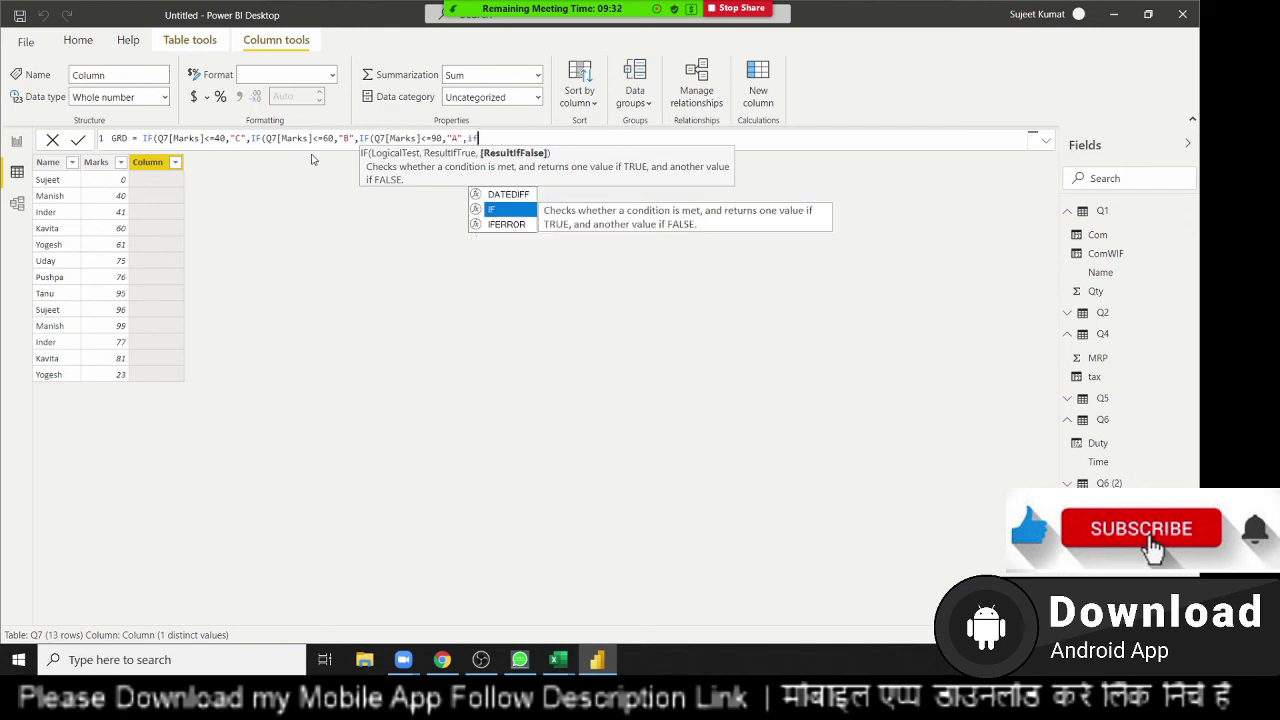
text(F(Q7[Marks])
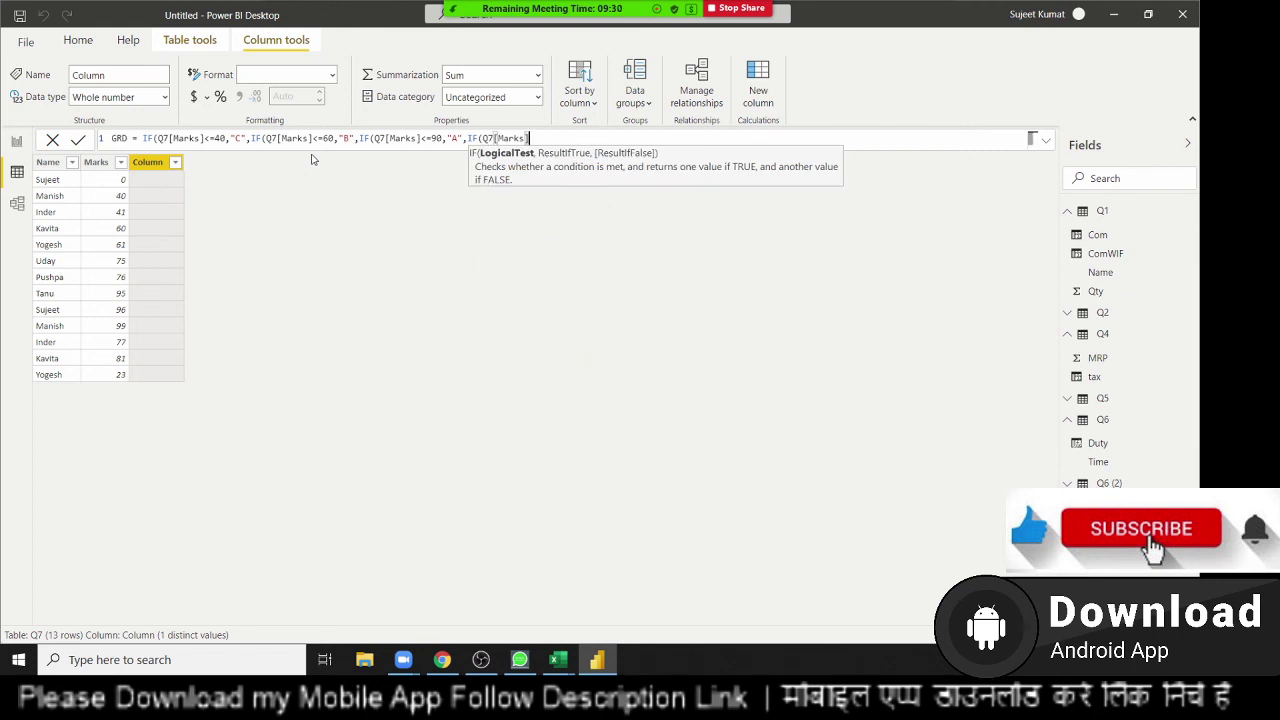
text(>=)
key(BackSpace)
text(90)
text(,"A+)
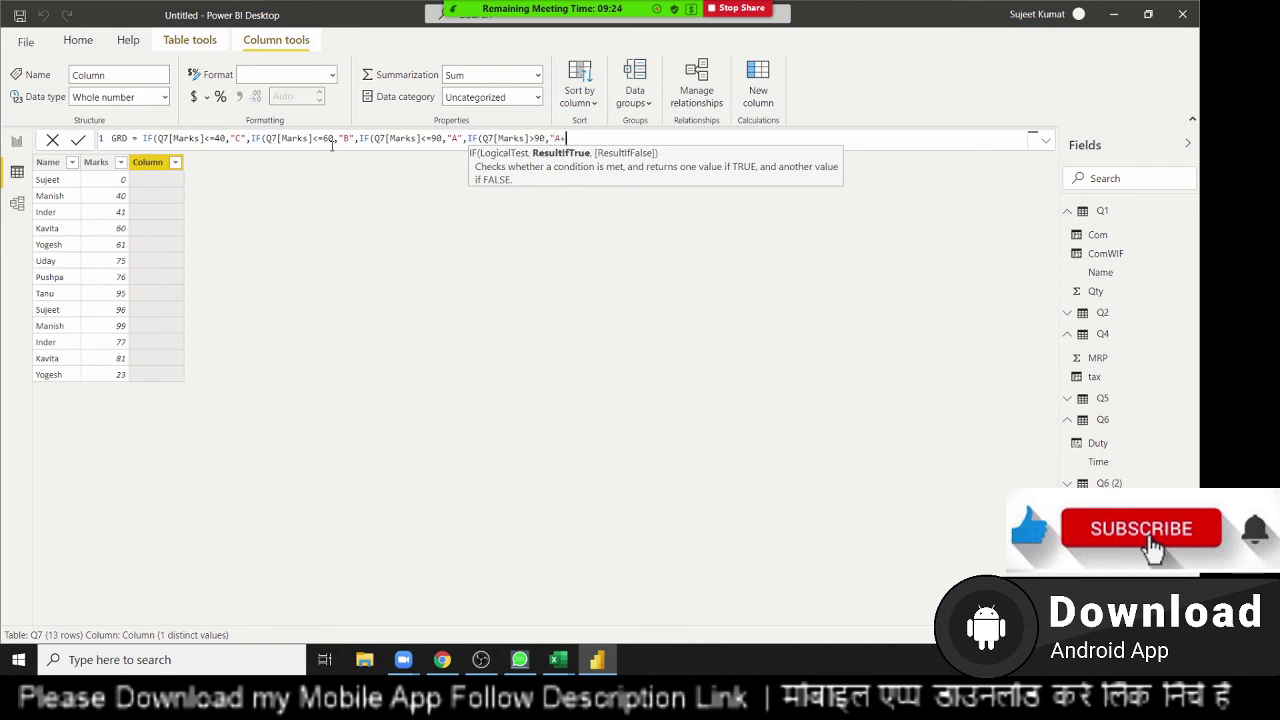
text("))
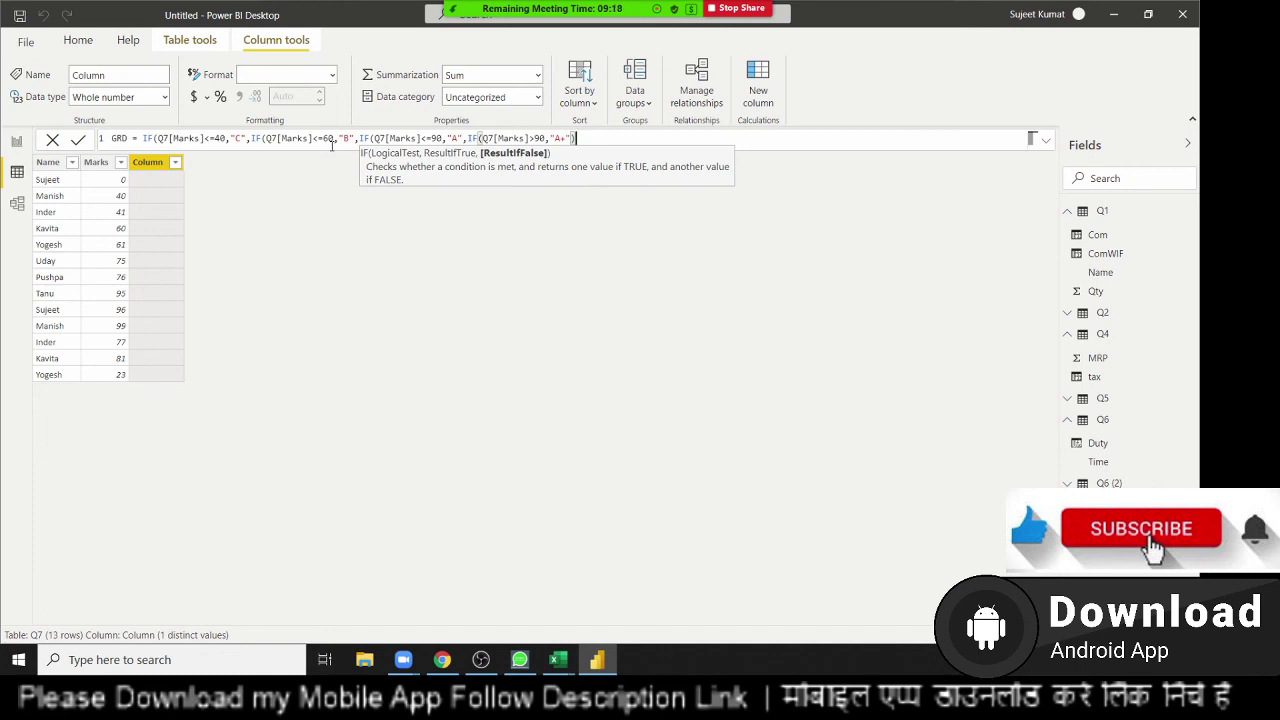
key(Return)
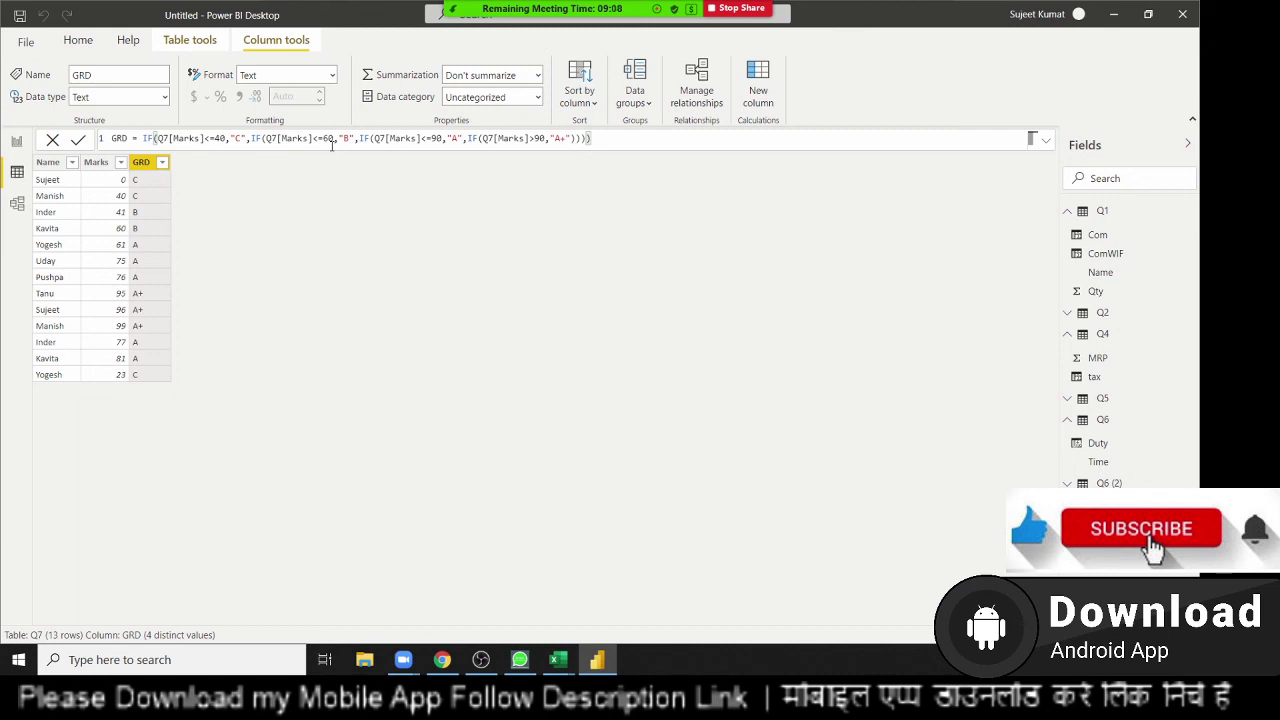
click(558, 659)
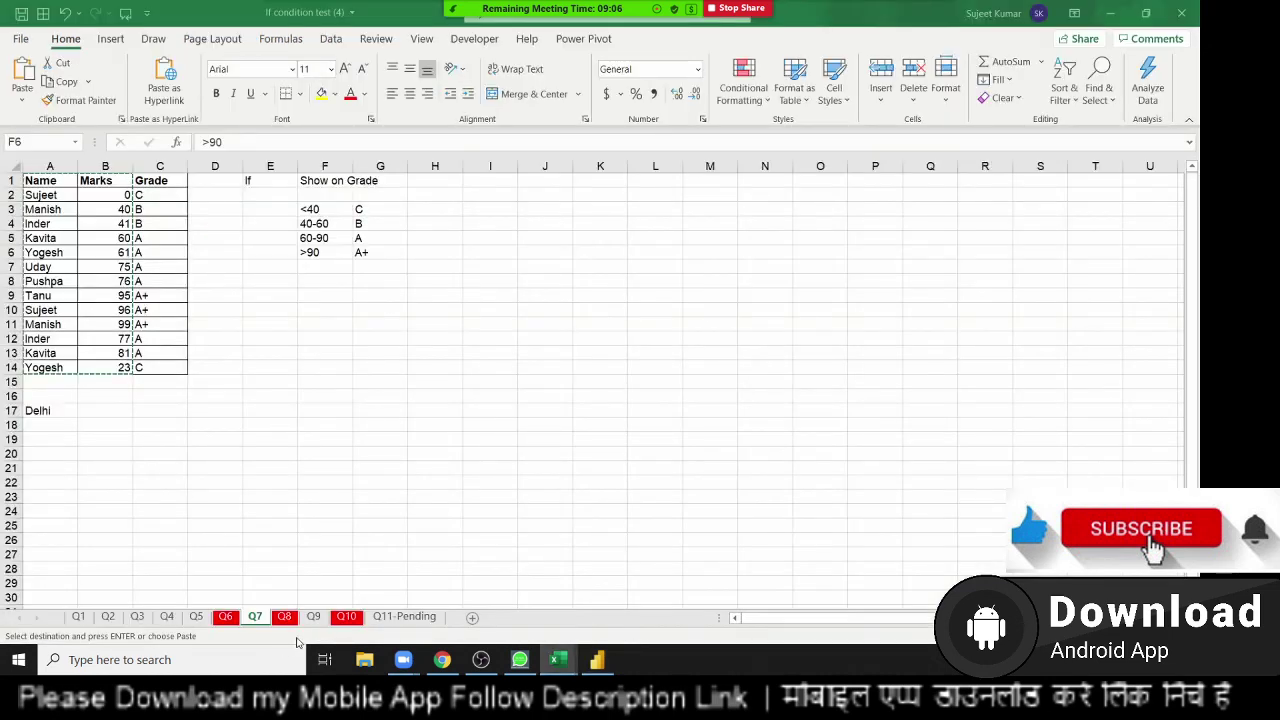
click(285, 618)
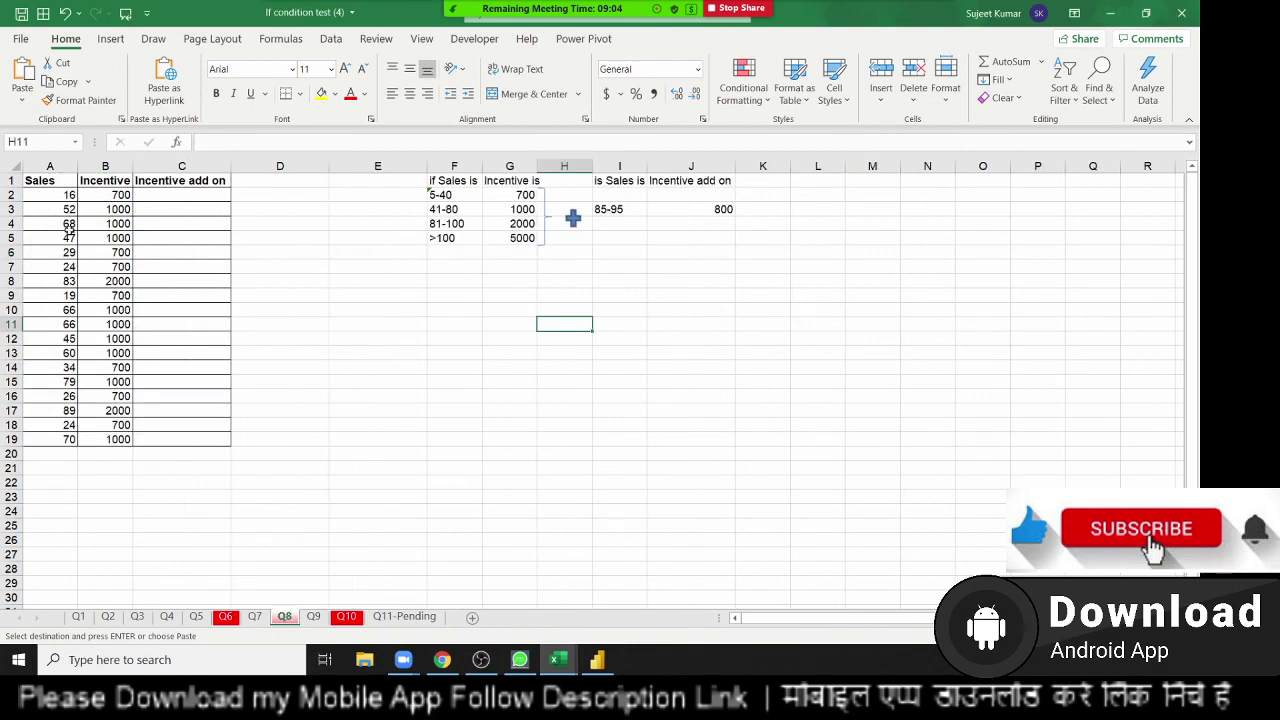
click(58, 214)
drag(58, 214, 58, 224)
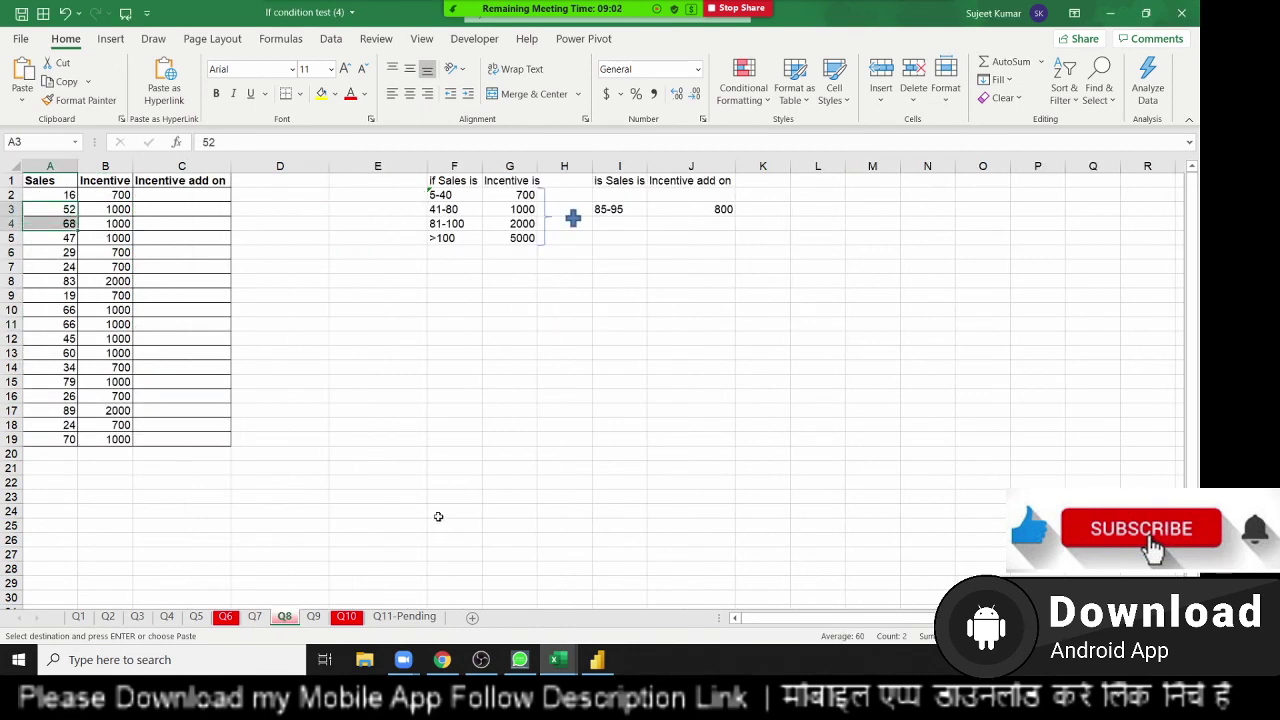
key(ctrl+v)
drag(117, 196, 107, 440)
key(ctrl+v)
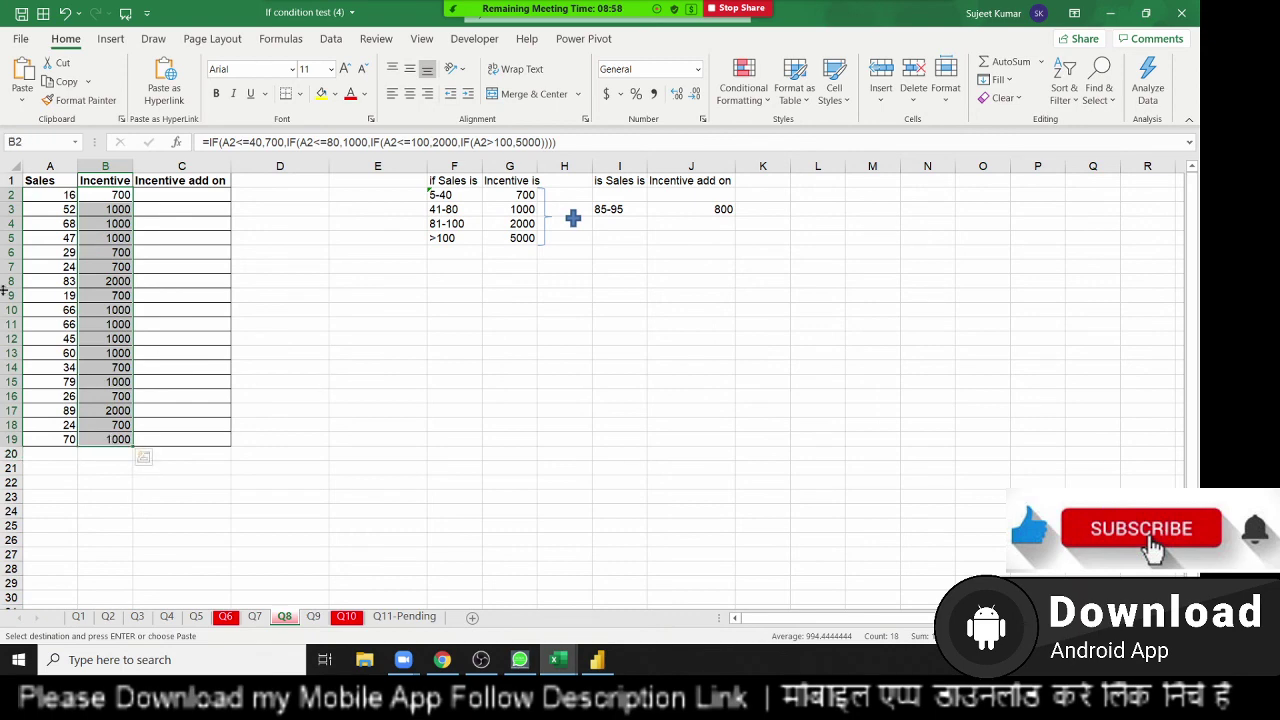
click(284, 284)
key(alt+Tab)
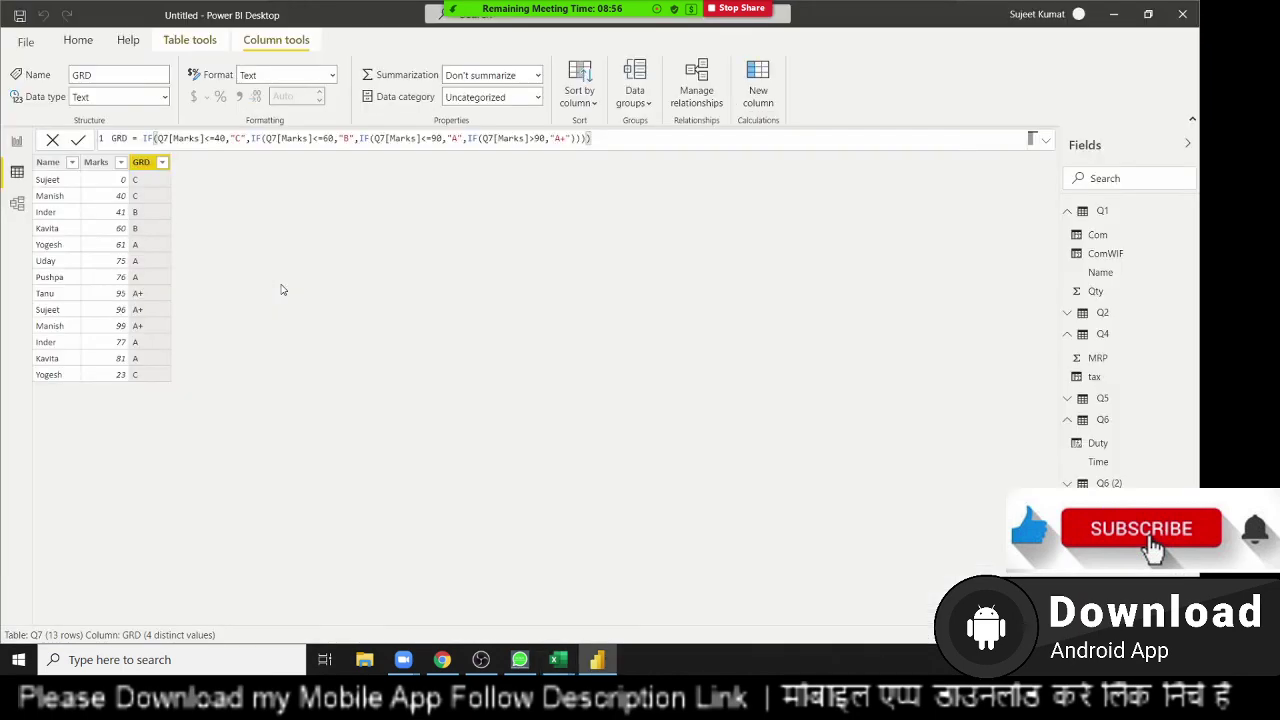